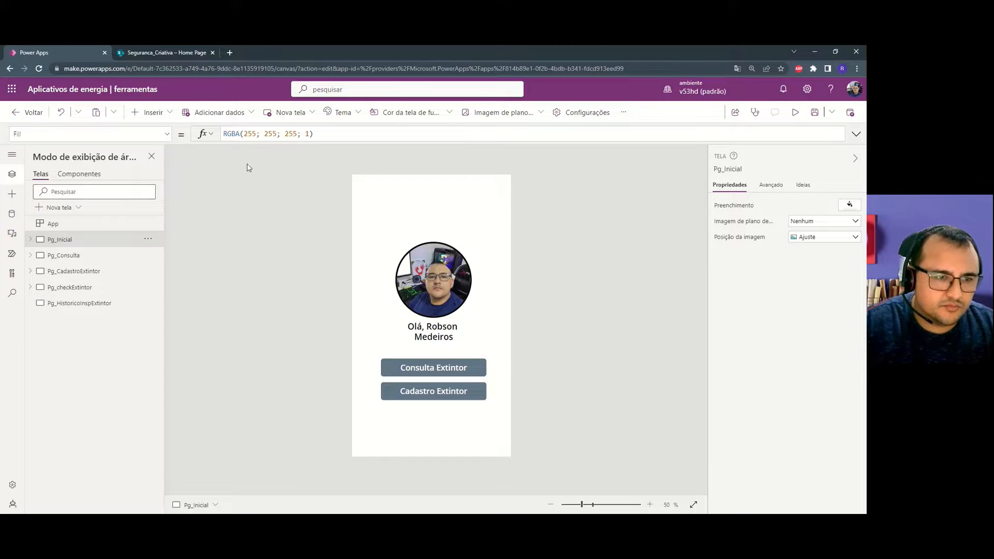
Add a blank screen and move it up the screen order to directly below Pg_Inicial.
left_click(67, 207)
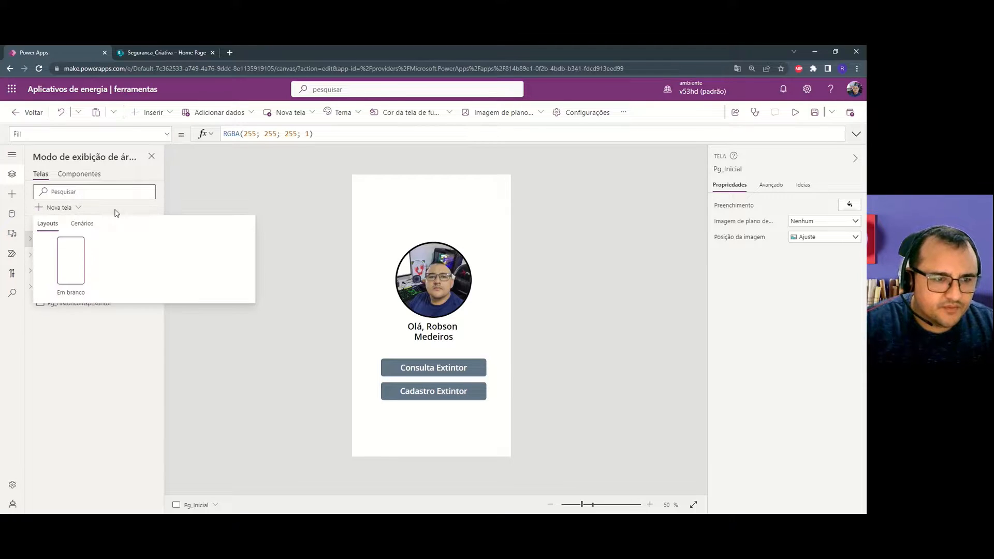
left_click(73, 251)
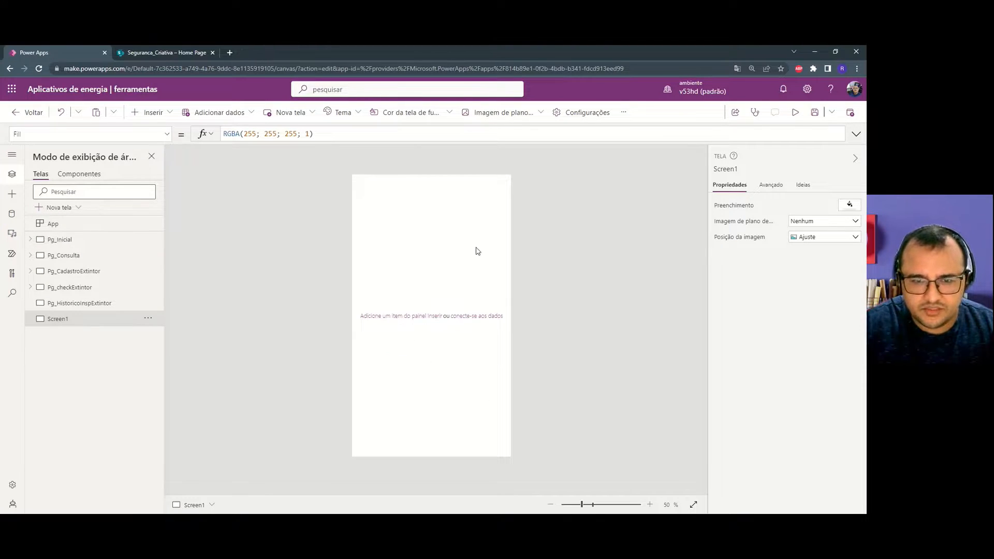
left_click(148, 318)
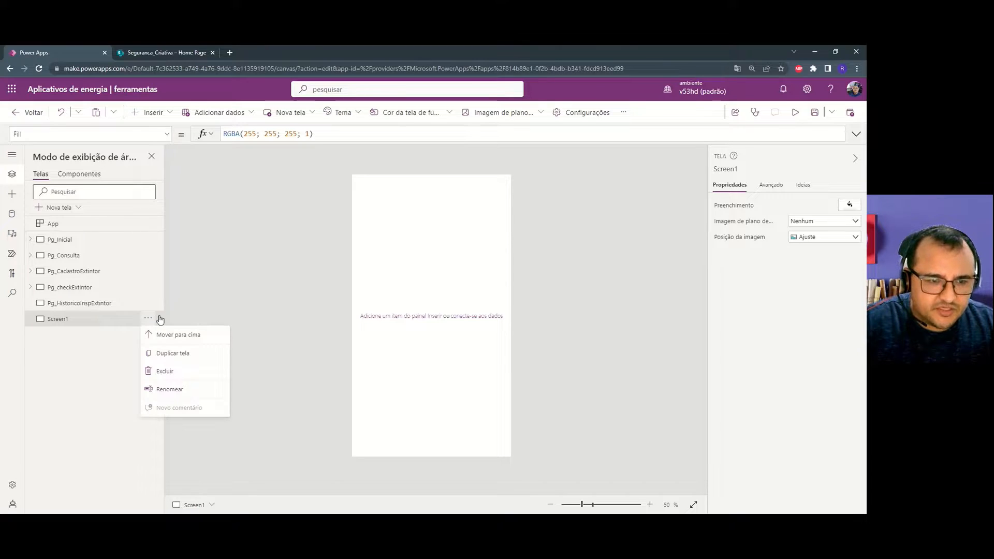
left_click(186, 339)
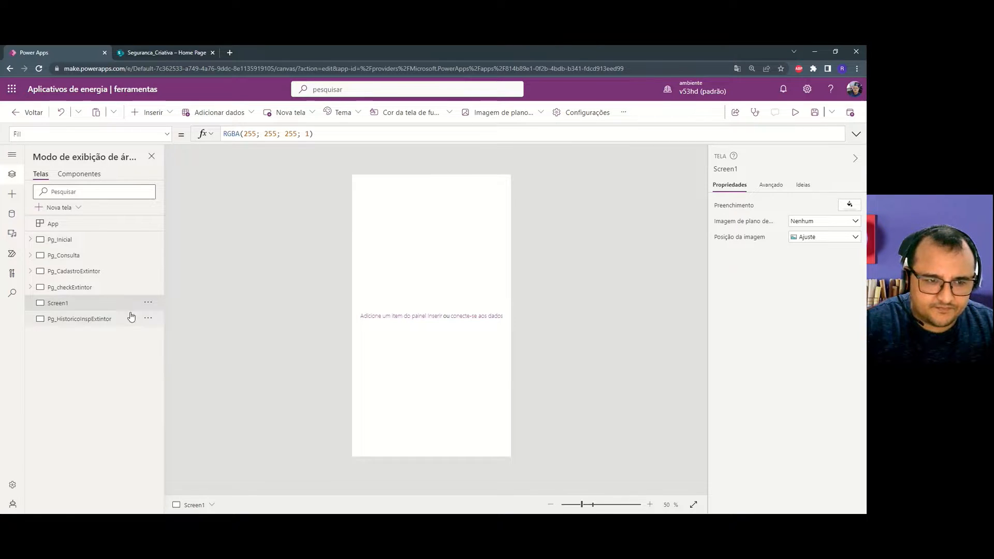
left_click(148, 303)
left_click(176, 319)
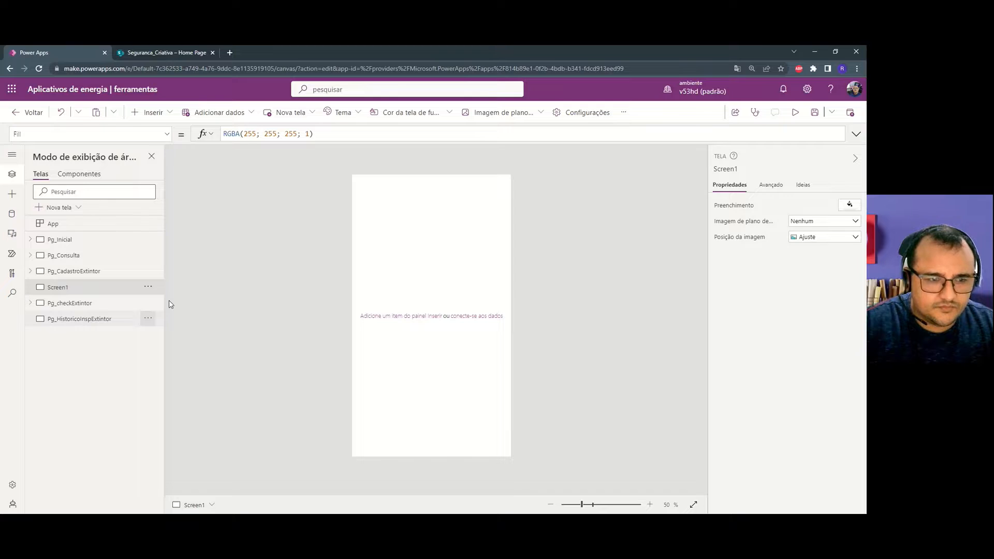
left_click(148, 287)
left_click(167, 305)
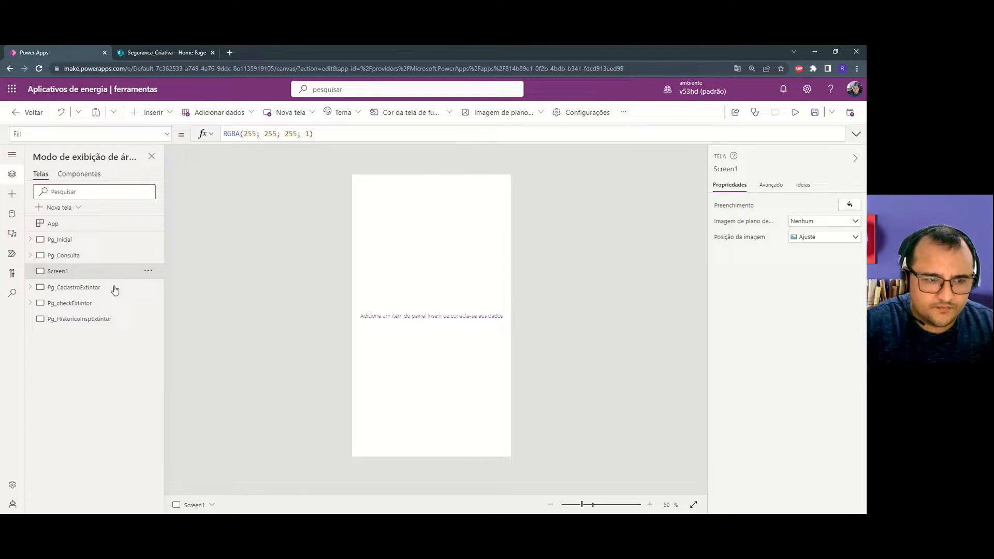
left_click(149, 270)
left_click(171, 292)
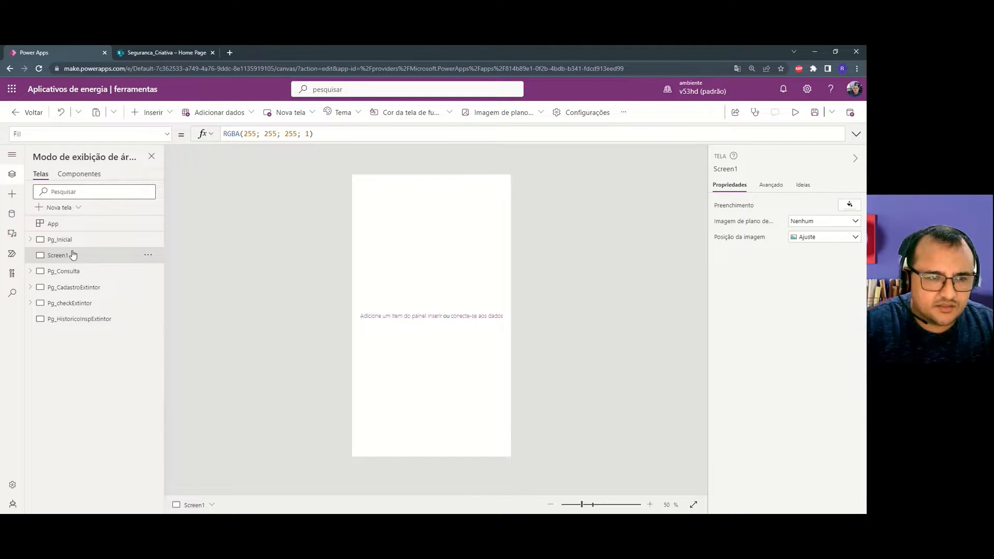
Copy the Consulta Extintor and Cadastro Extintor buttons from Pg_Inicial into Screen1 and place them in its upper part.
left_click(97, 240)
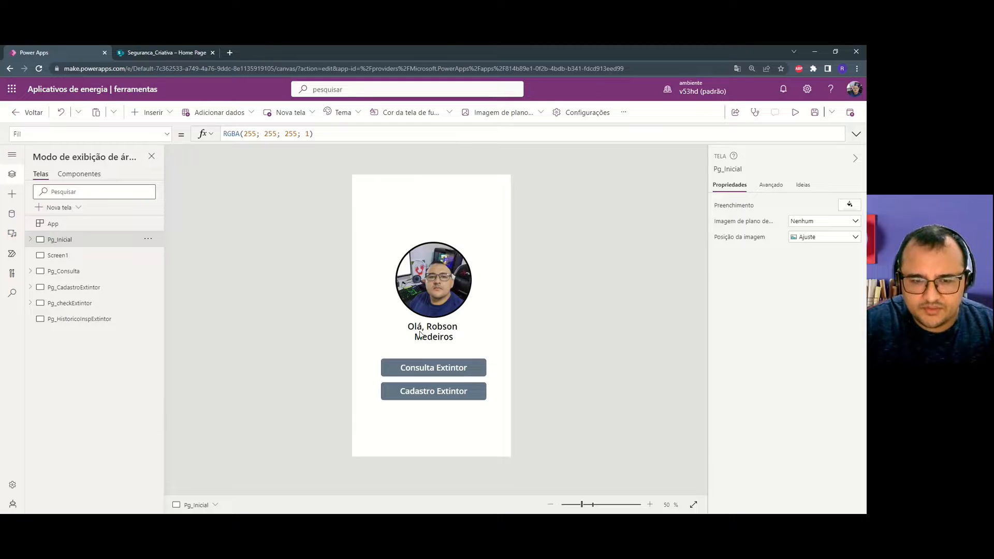
left_click(462, 375)
left_click(476, 394, "shift")
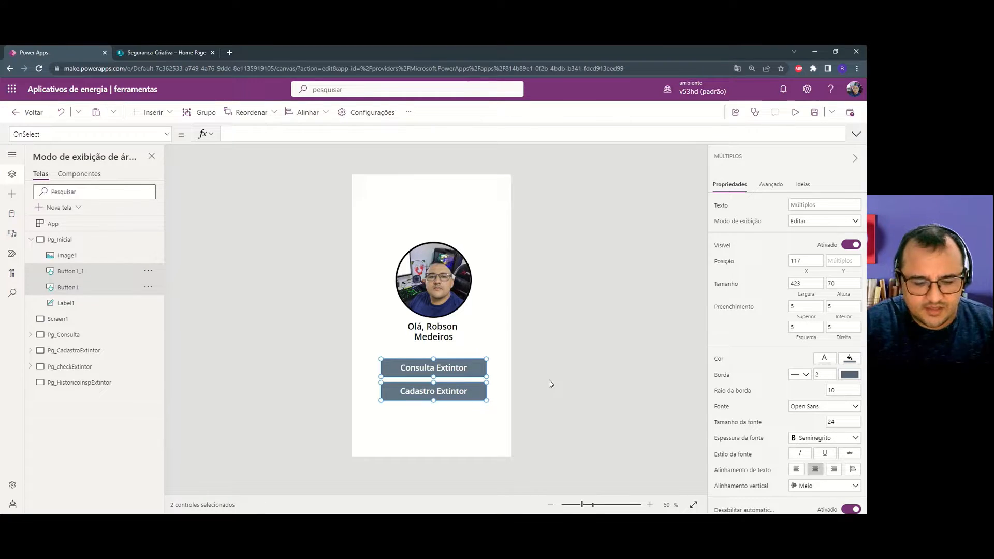
left_click(77, 319)
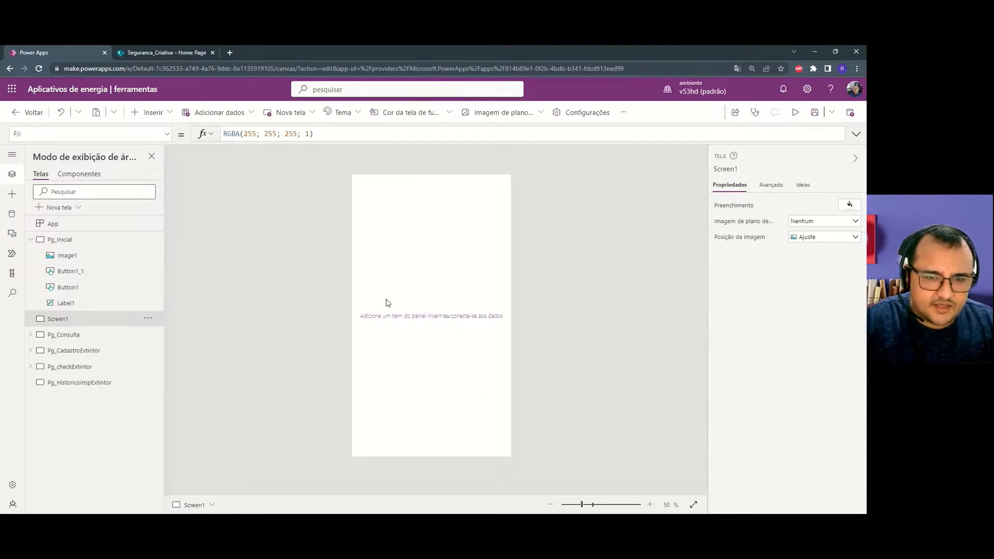
key("ctrl+v")
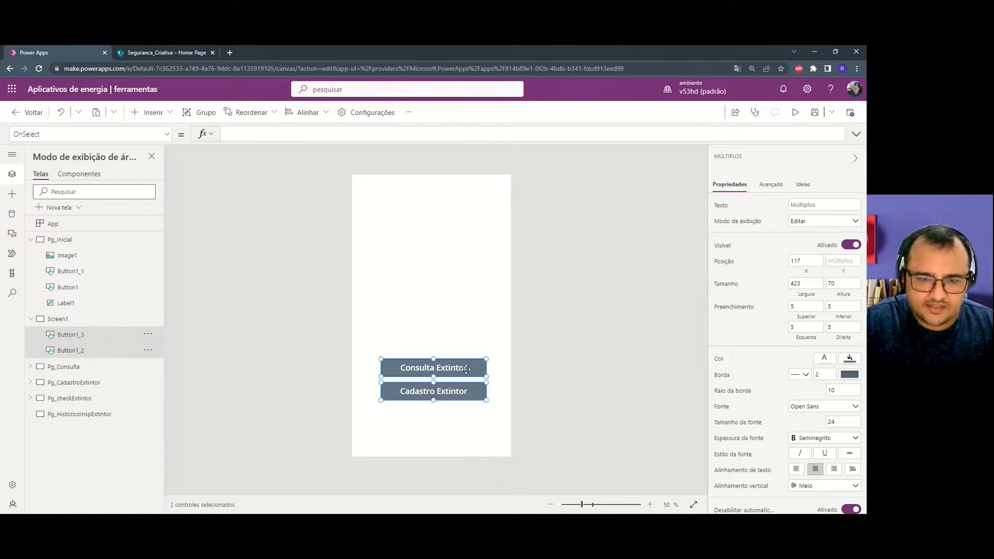
left_click_drag(463, 365, 464, 238)
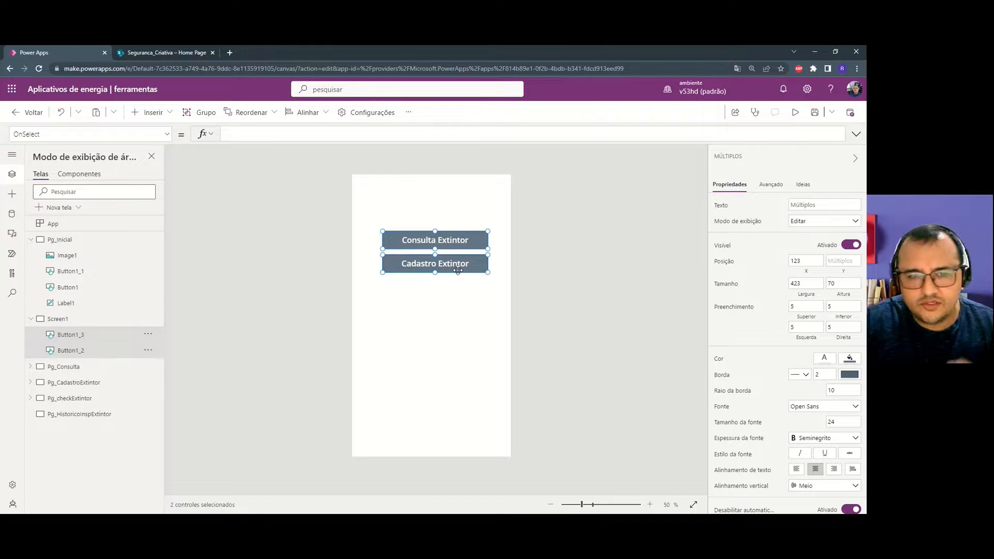
left_click(452, 294)
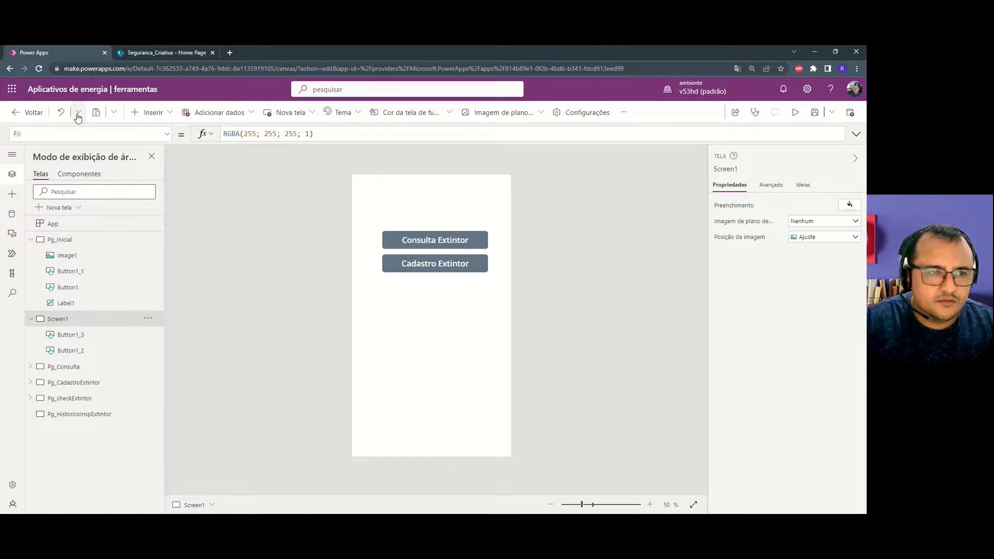
Insert a button about 423 by 68 below the Cadastro Extintor button on Screen1, with the text "Avaliação de DSS".
left_click(150, 112)
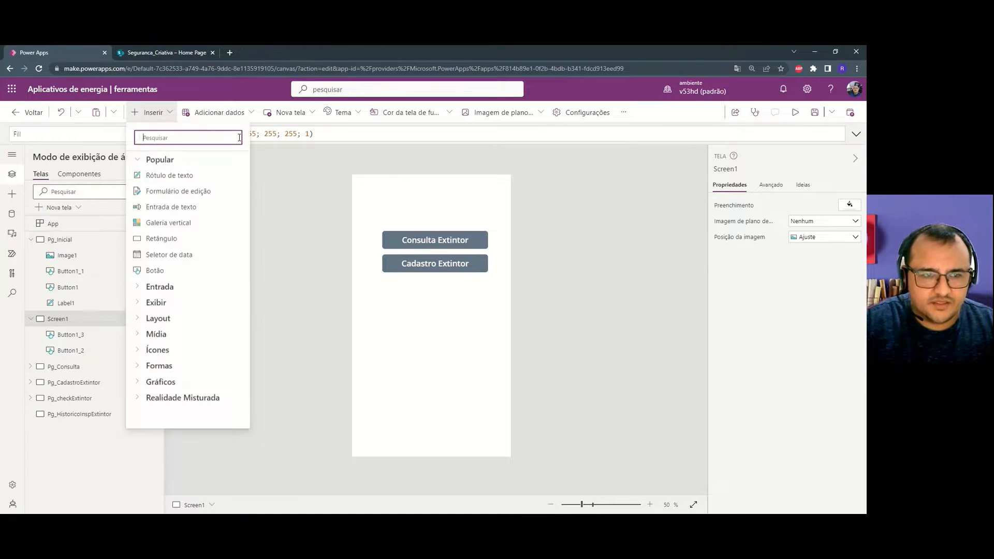
left_click(160, 271)
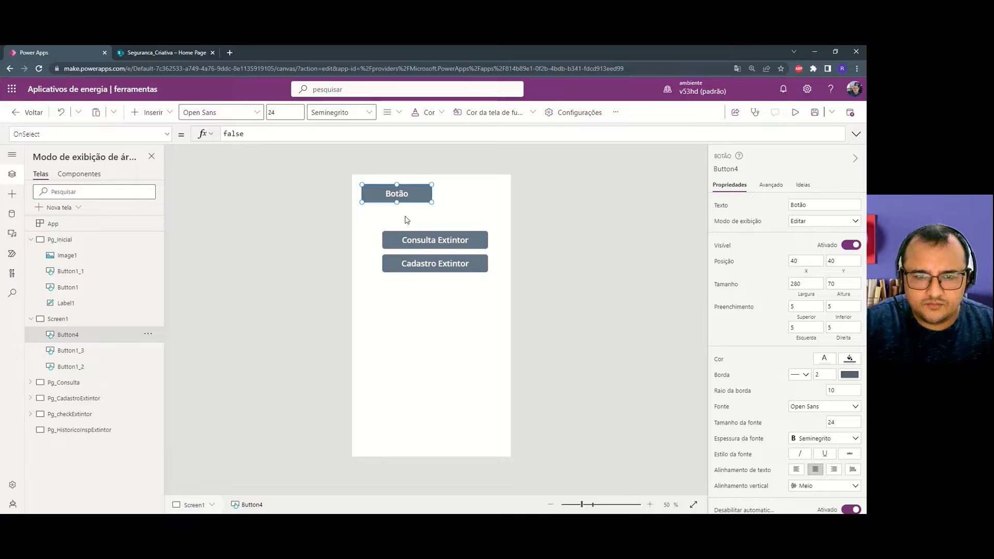
left_click_drag(420, 231, 487, 297)
left_click(822, 208)
type("Avaliação de")
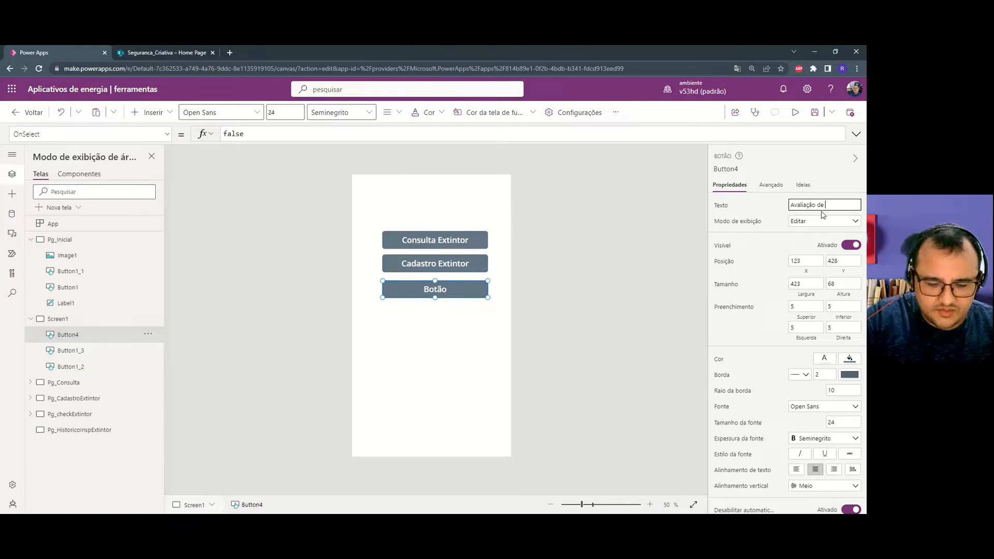
type(" DSS")
left_click(637, 268)
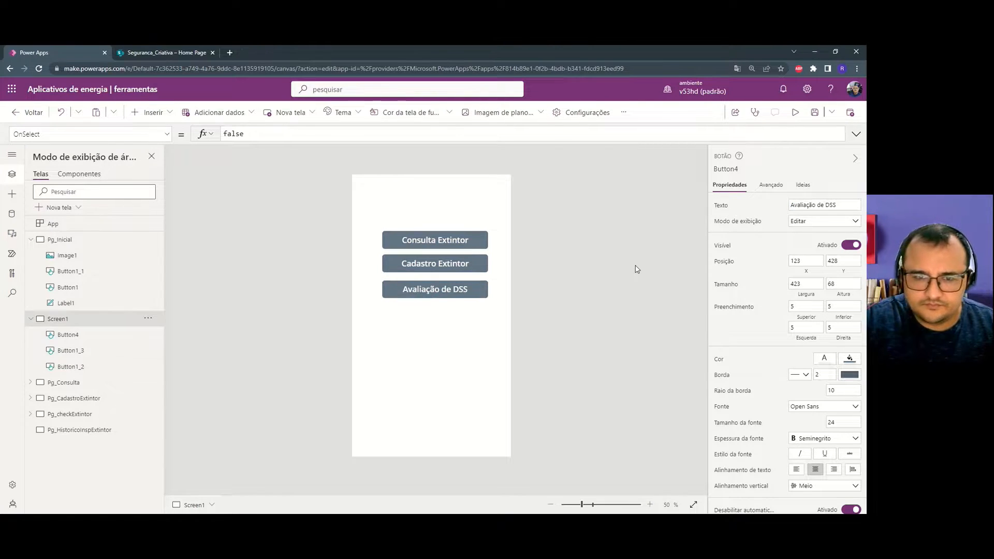
Insert a "Seta voltar" icon on Screen1 and place it in the screen's upper-left corner.
left_click(160, 112)
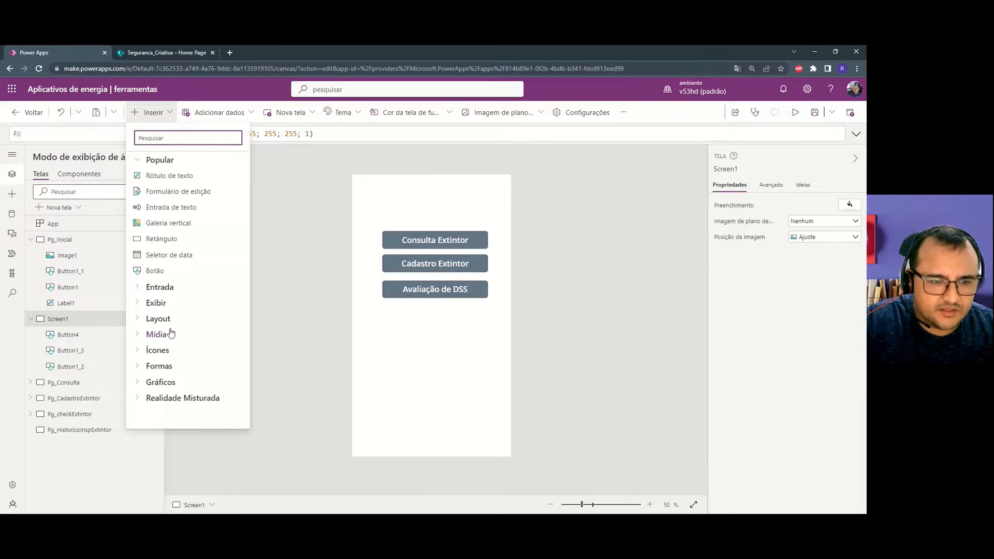
left_click(171, 350)
scroll(196, 373, "down", 2)
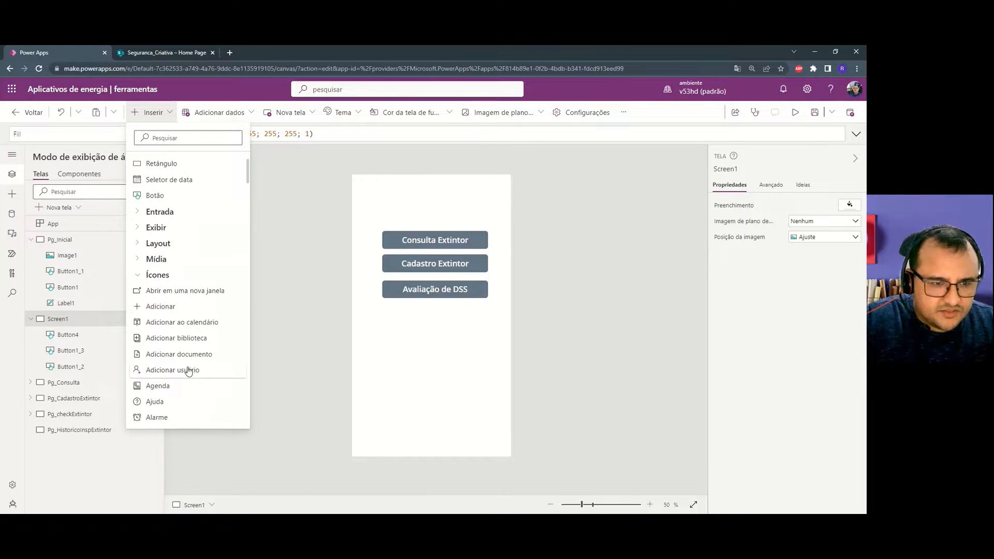
scroll(178, 382, "down", 2)
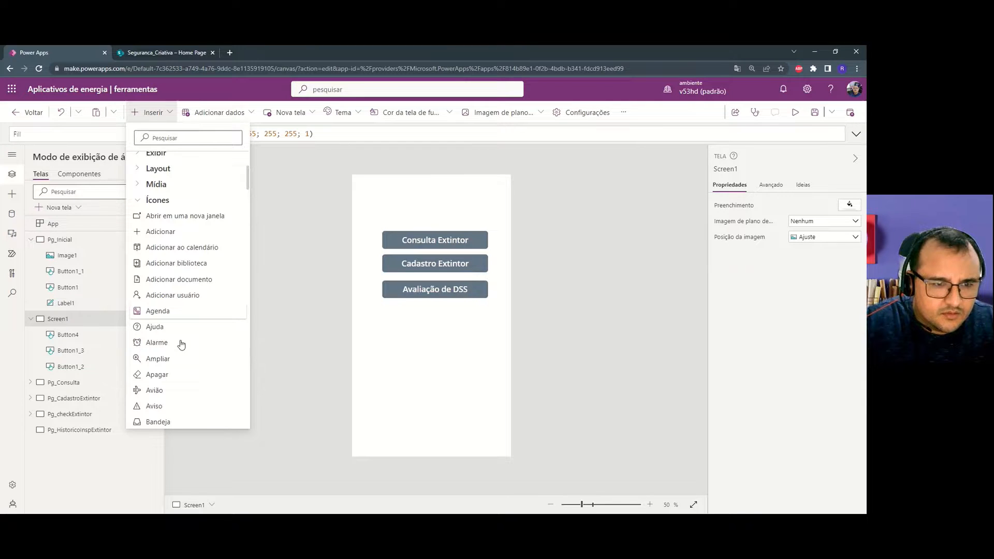
scroll(177, 372, "up", 3)
scroll(179, 370, "down", 7)
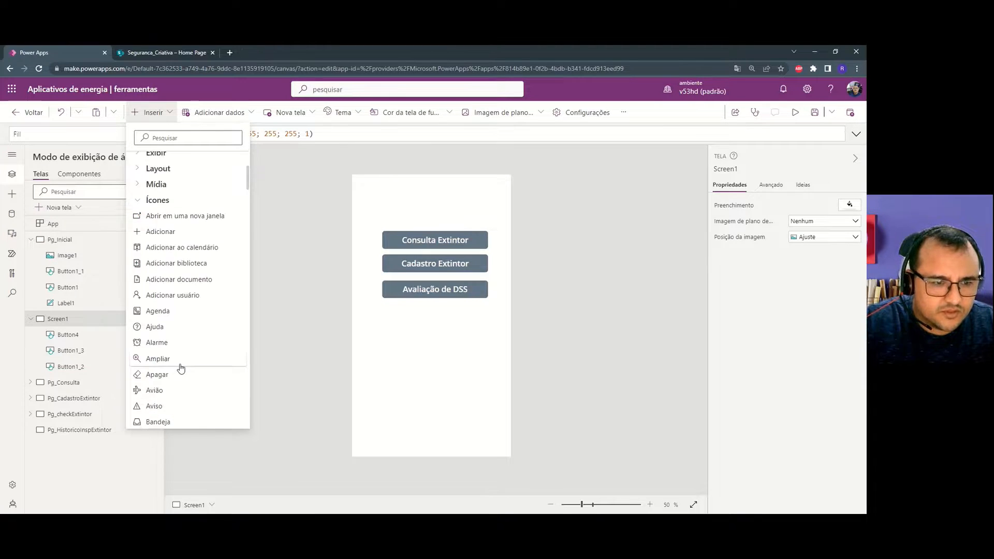
scroll(181, 368, "down", 5)
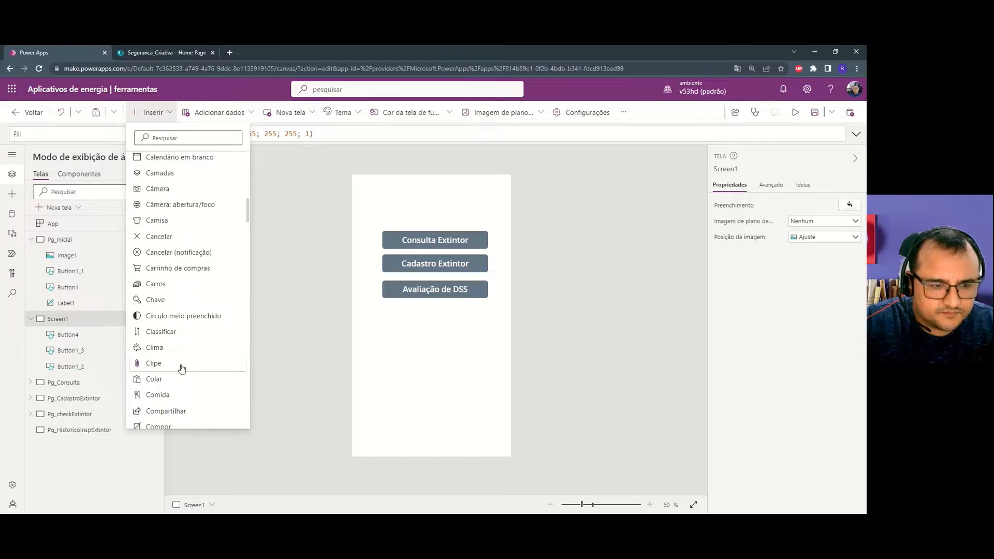
scroll(186, 360, "down", 6)
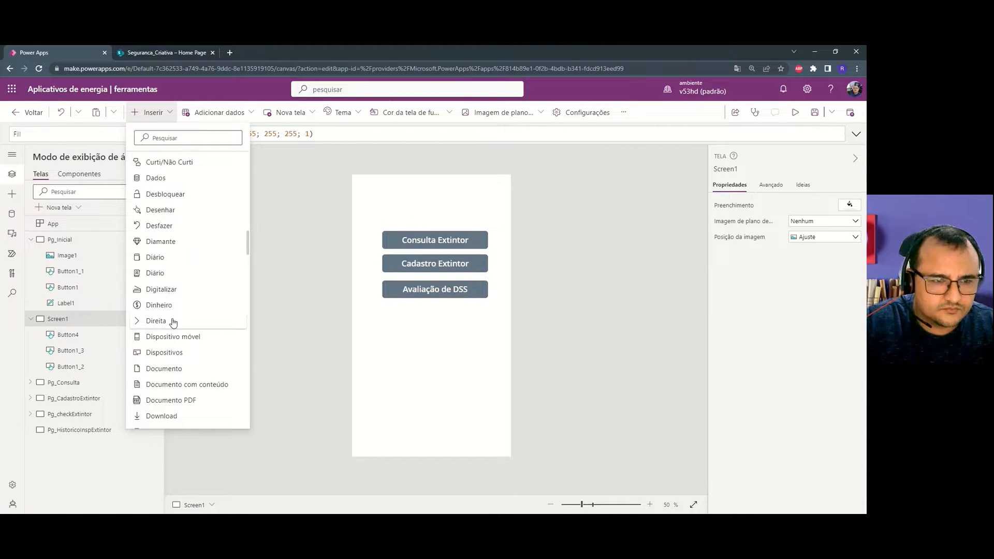
left_click(196, 140)
type("vol")
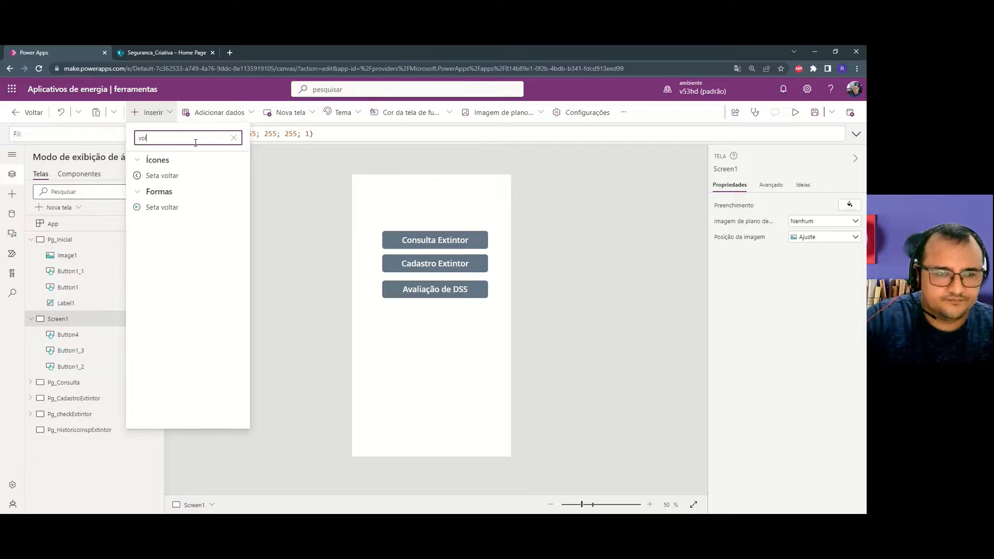
left_click(155, 175)
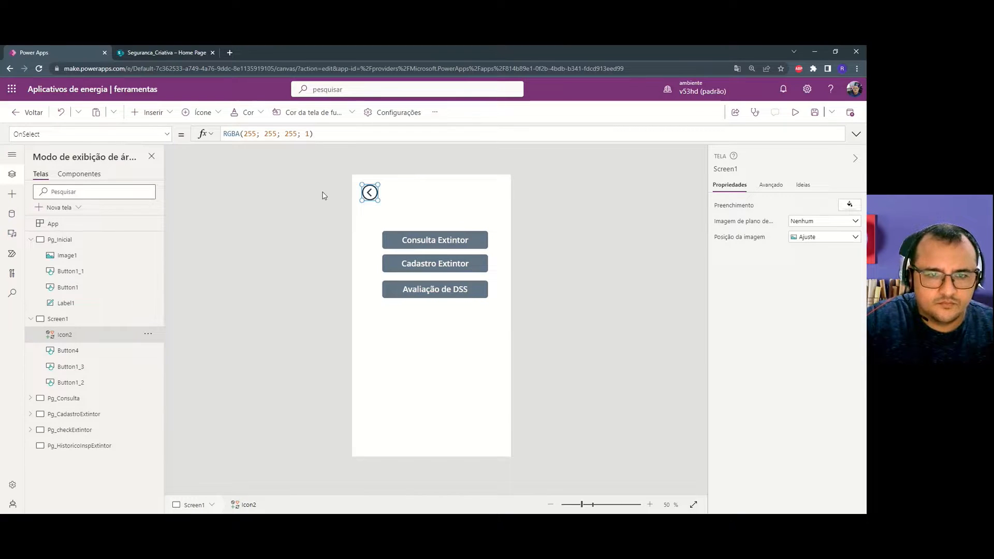
left_click_drag(370, 192, 361, 183)
left_click(411, 208)
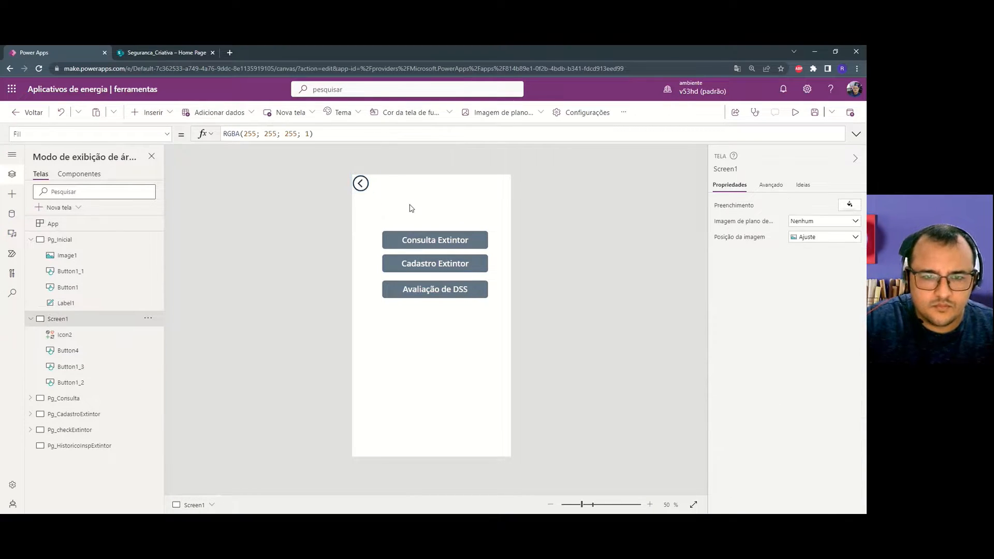
Replace the back arrow on Screen1 with a copy of the header label and back icon from Pg_Consulta.
left_click(71, 398)
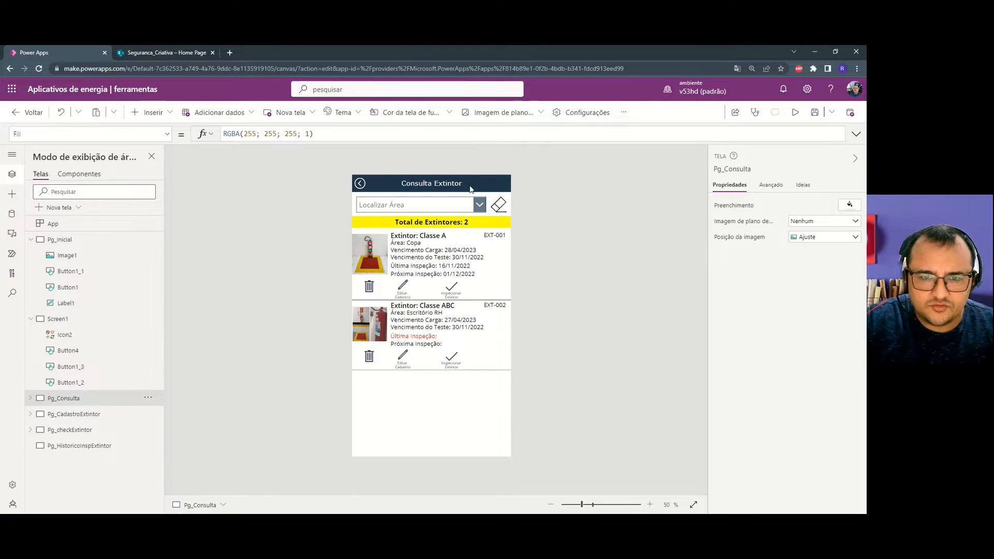
left_click(475, 188)
left_click(359, 184)
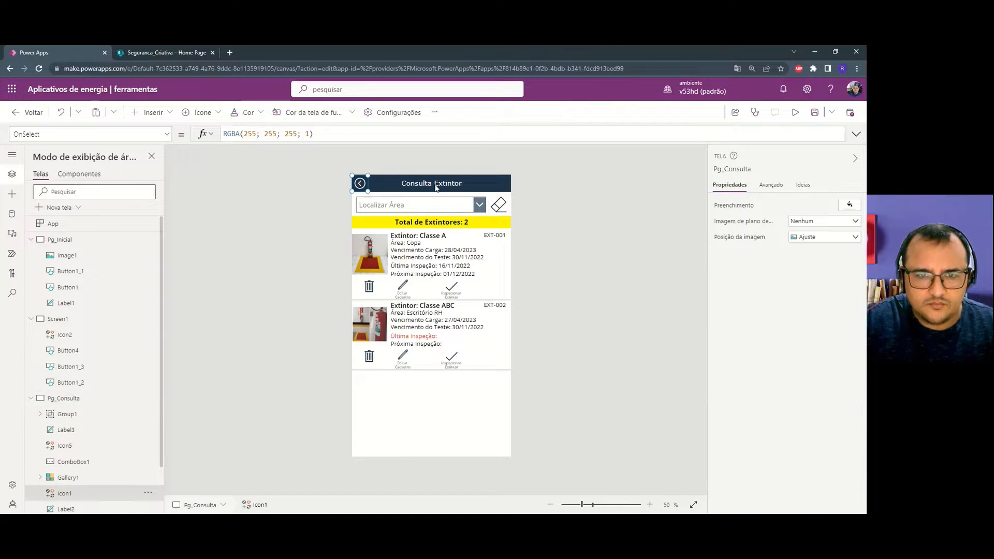
left_click(486, 185, "shift")
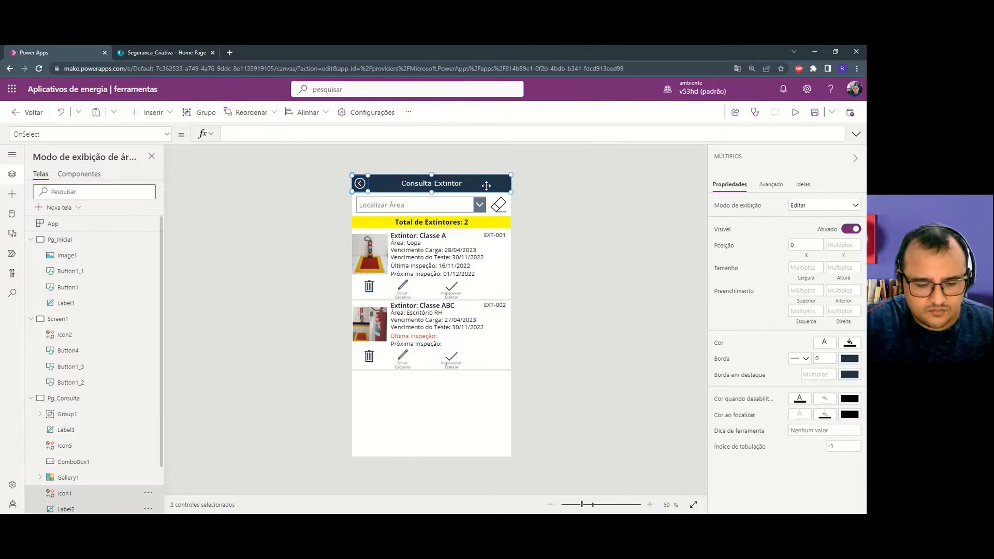
left_click(67, 318)
left_click(360, 183)
key("Delete")
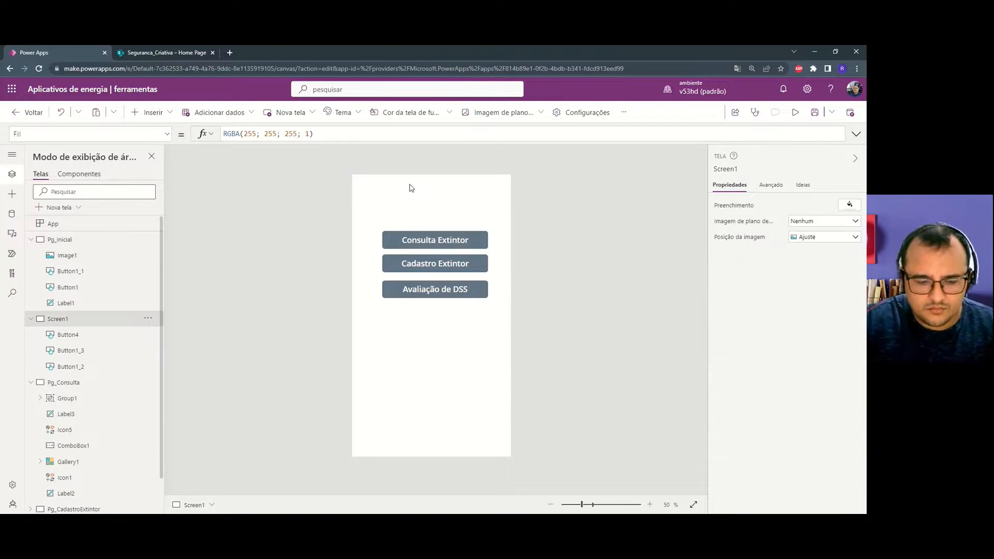
key("ctrl+v")
left_click(524, 225)
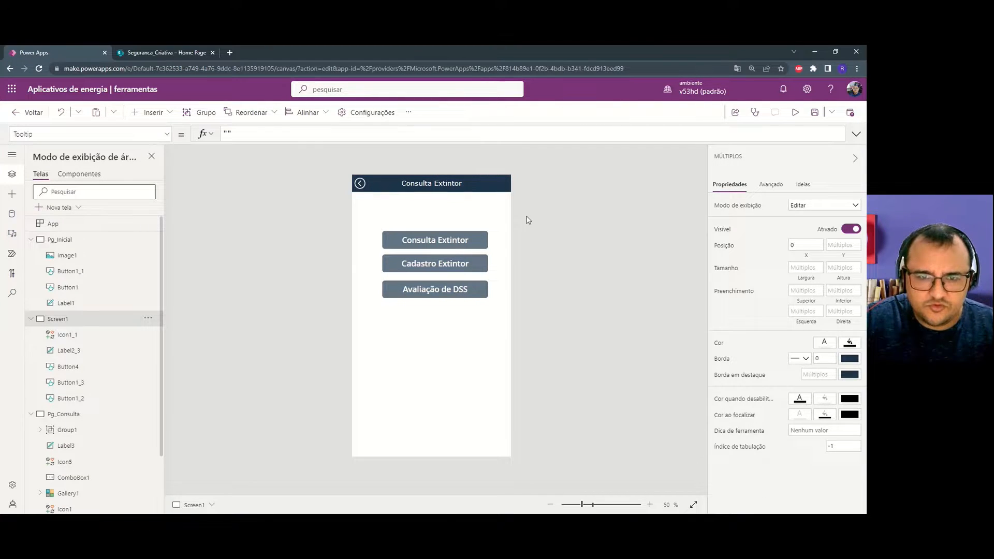
Set the text of the header label on Screen1 to "Menu".
left_click(478, 183)
left_click(841, 204)
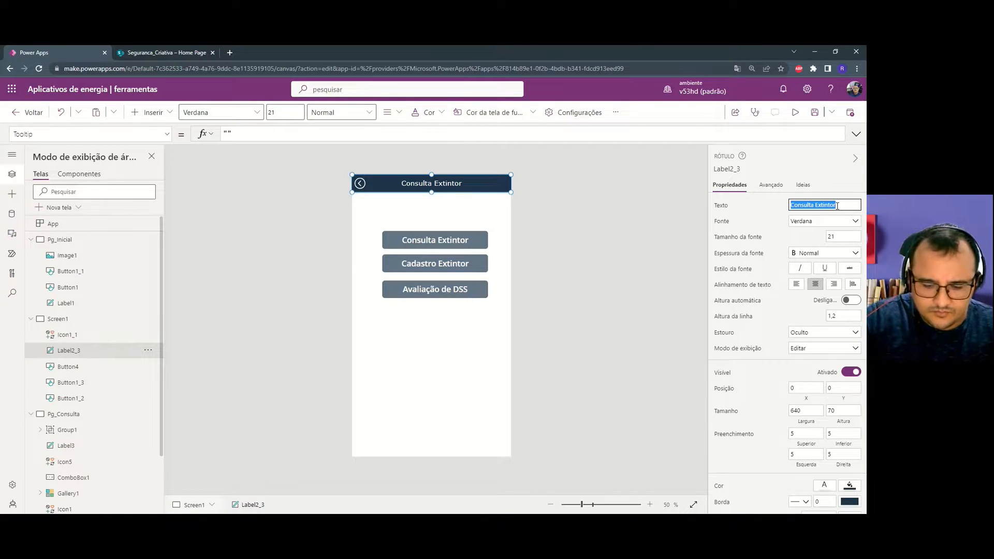
type("Menu")
left_click(594, 219)
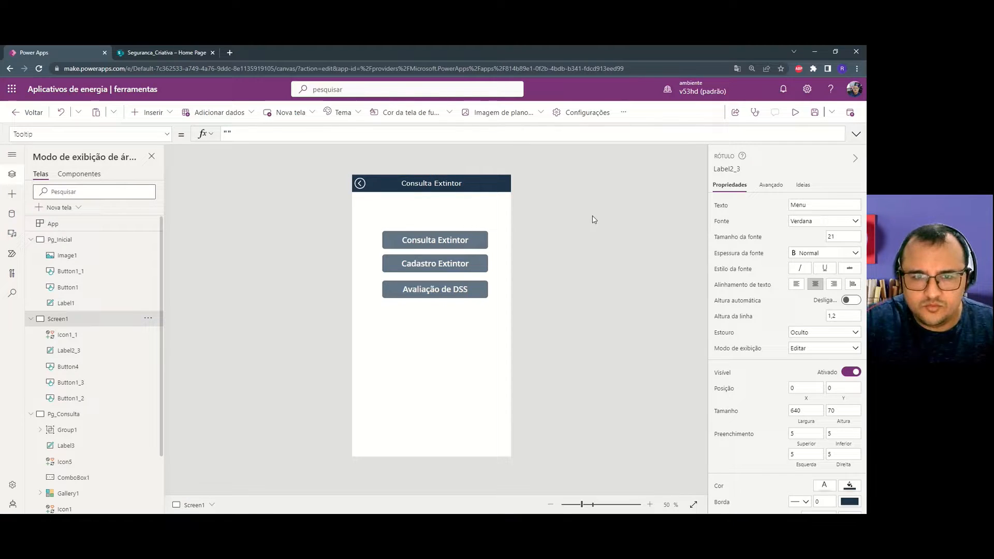
Return to Pg_Inicial through the header's back icon and delete the Cadastro Extintor button there.
left_click(360, 183, "alt")
left_click(478, 387)
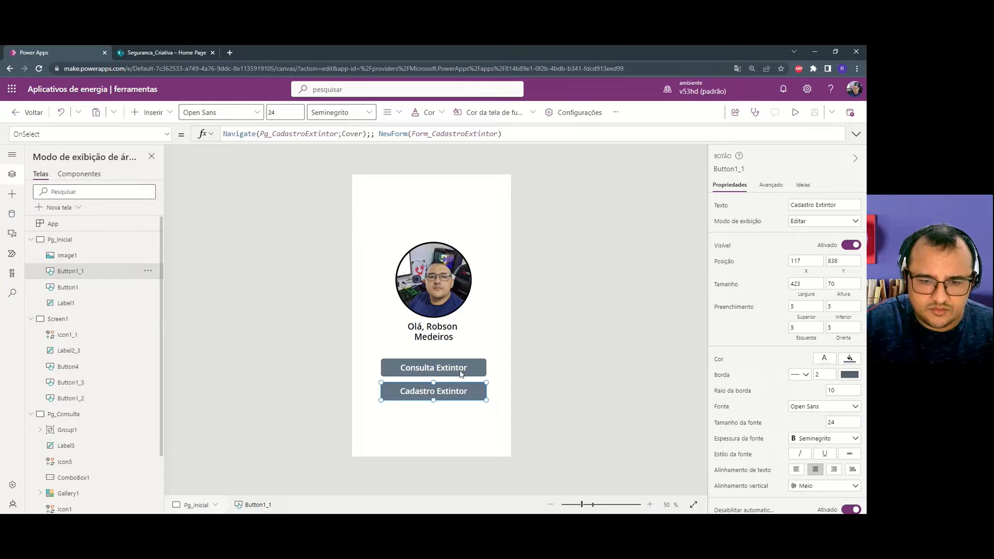
key("Delete")
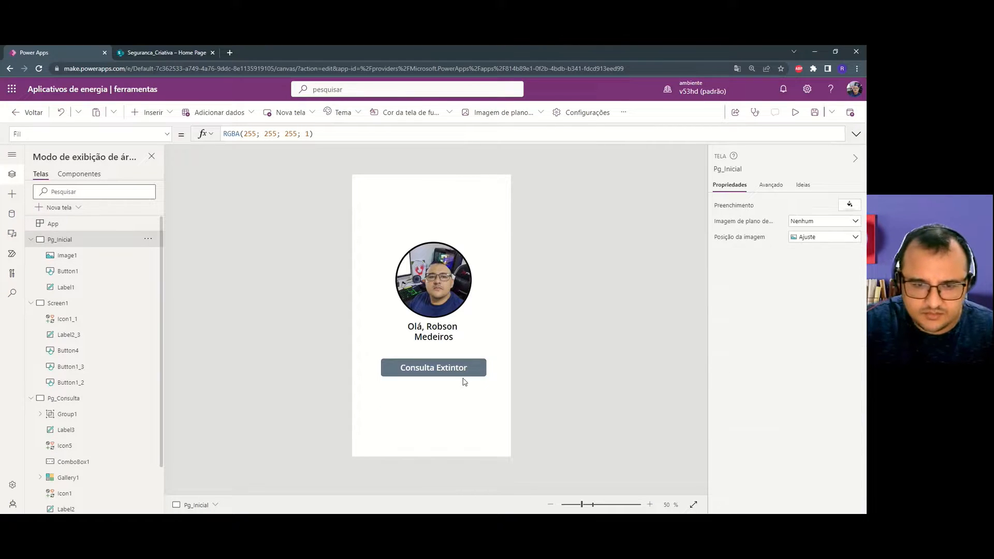
Set the text of the Consulta Extintor button on Pg_Inicial to "Ferramentas".
left_click(462, 370)
left_click(812, 205)
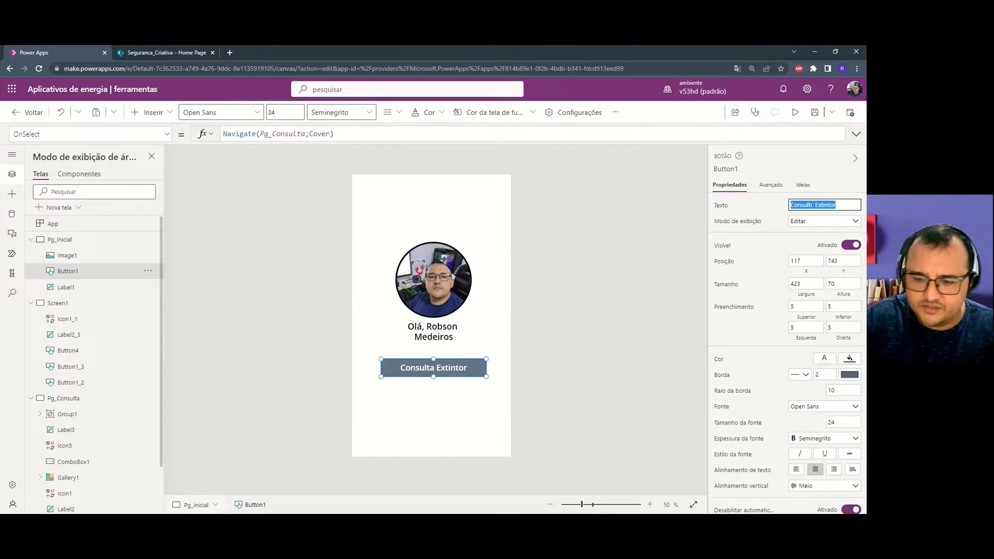
type("Ferramentas")
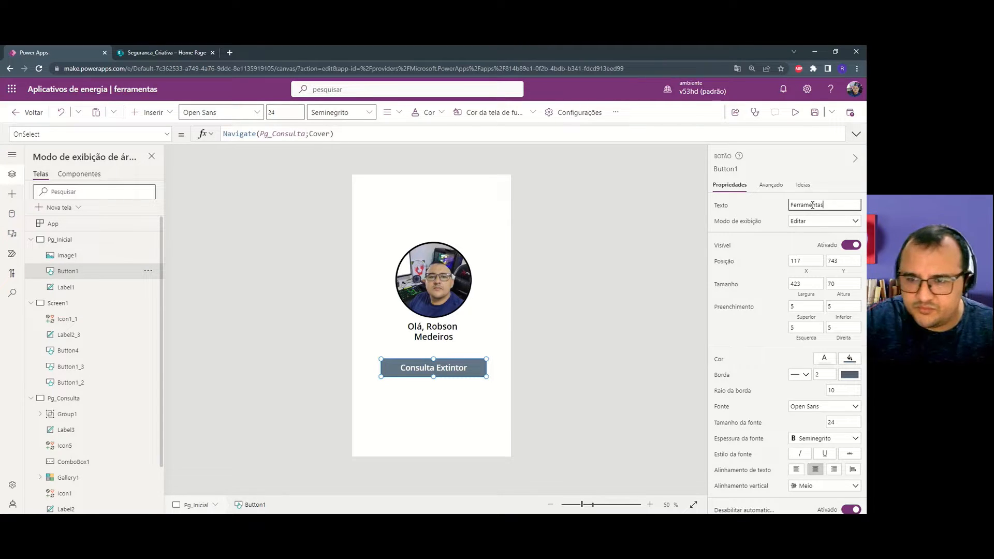
left_click(672, 243)
left_click(487, 368)
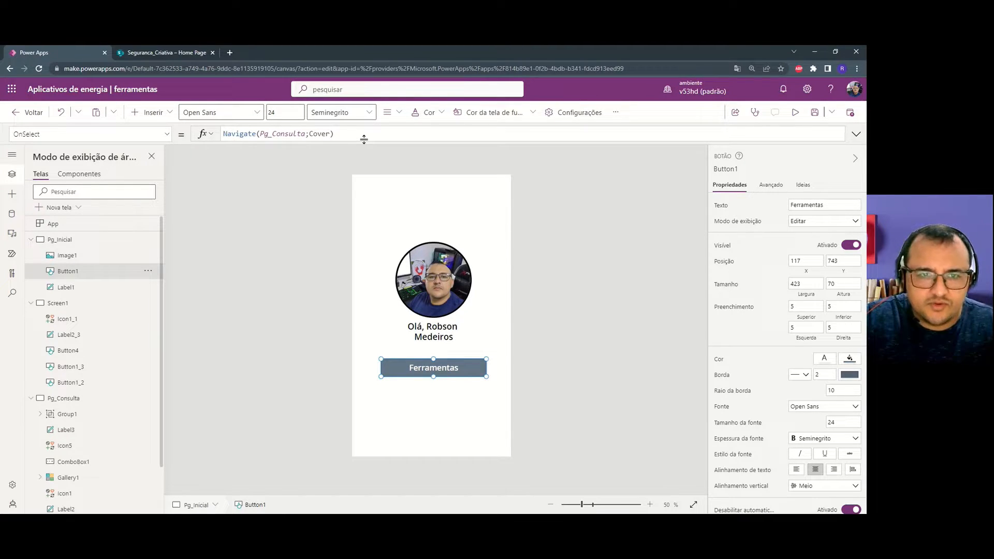
left_click(402, 134)
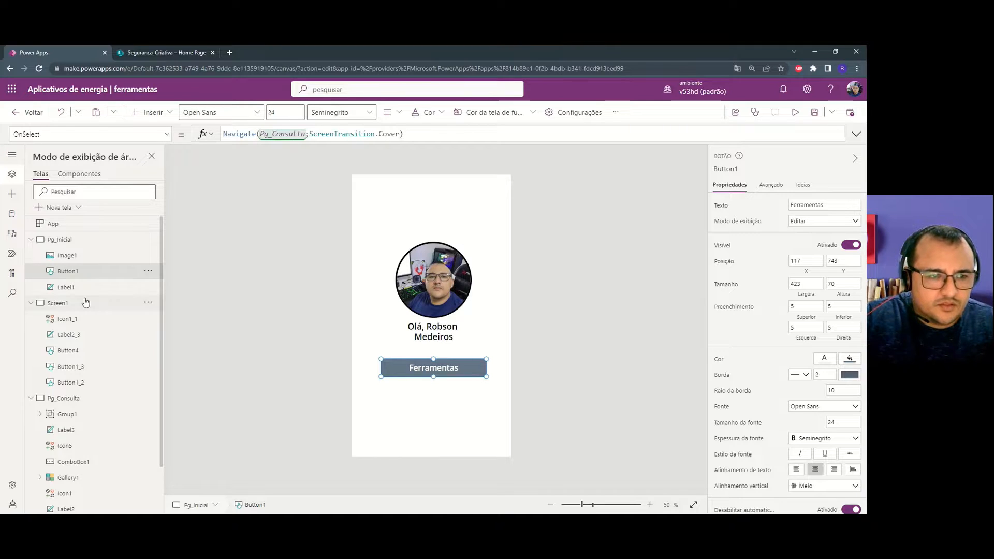
Rename the screen Screen1 as Pg_Menu.
left_click(68, 305)
left_click(148, 302)
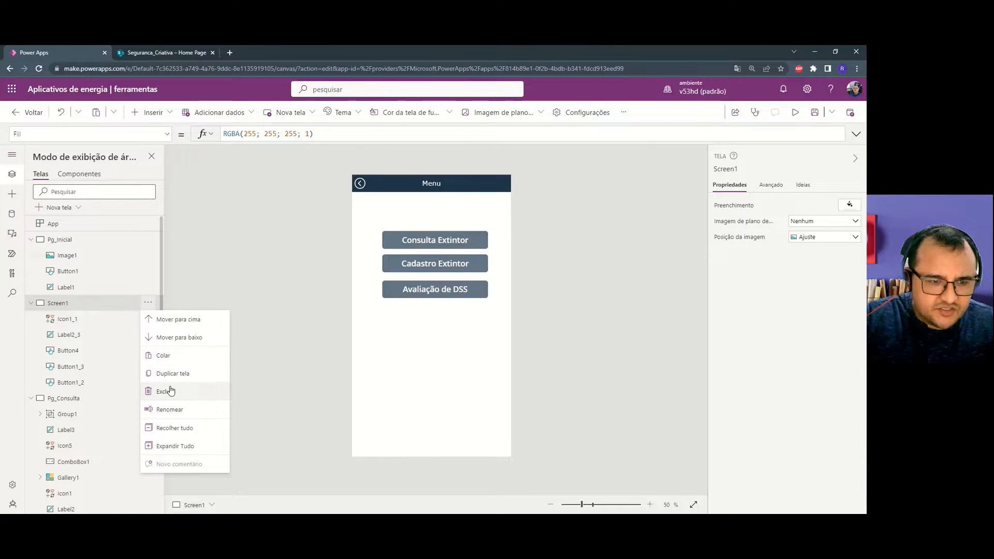
left_click(169, 409)
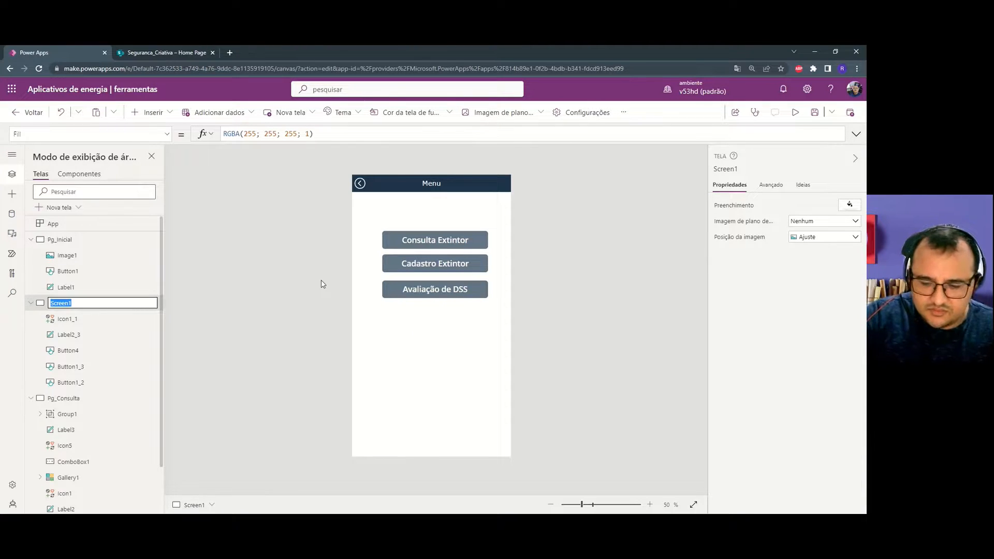
type("Pg_")
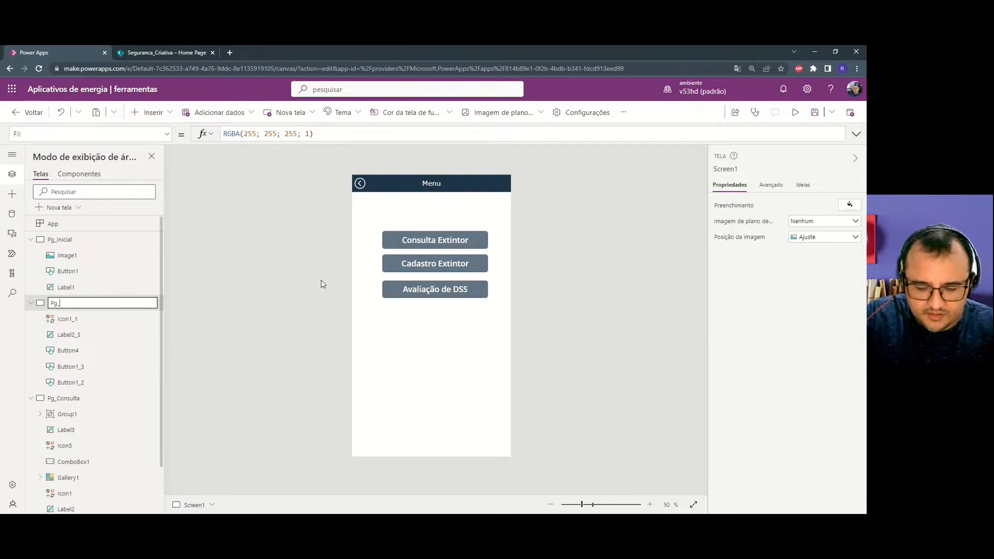
type("Me")
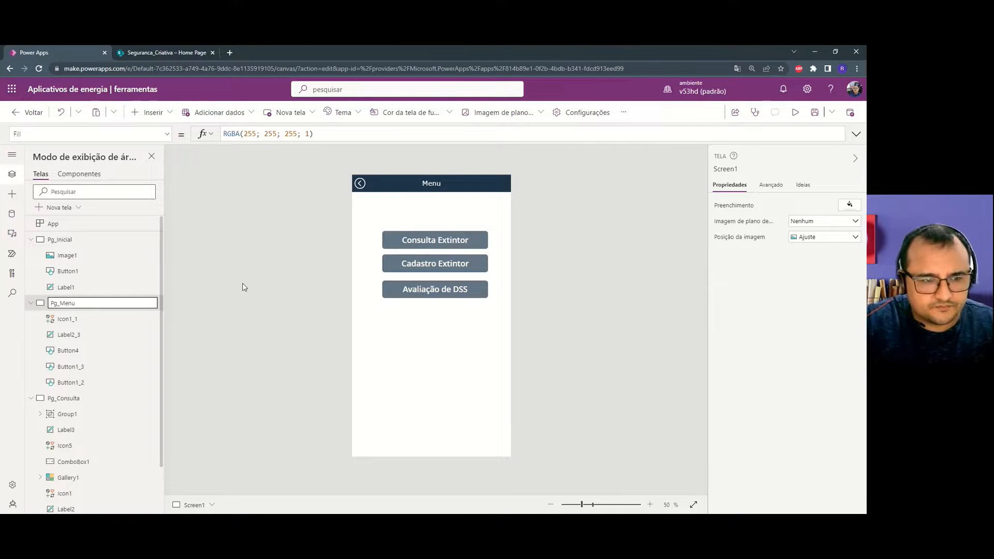
type("nu")
key("Return")
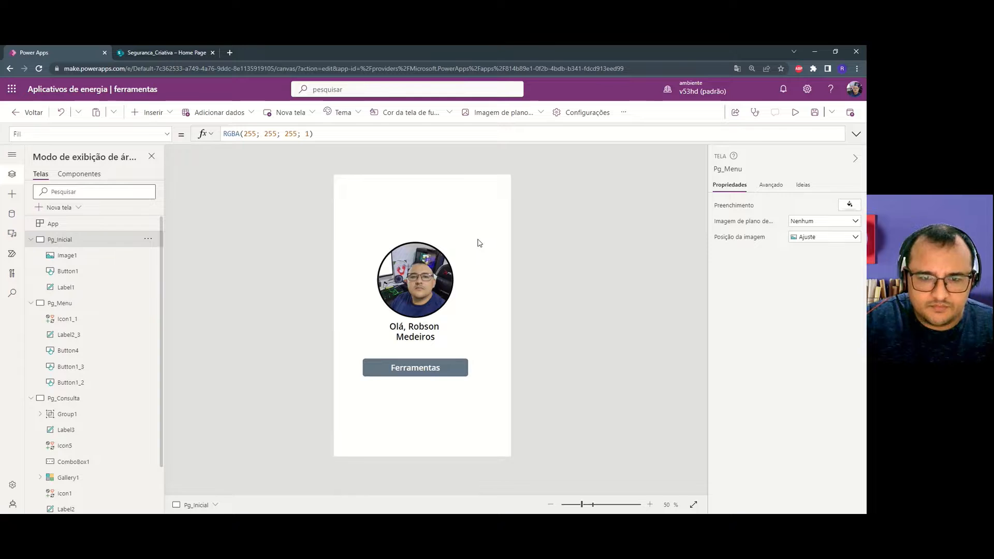
Change the destination in the Ferramentas button's Navigate formula on Pg_Inicial to Pg_Menu.
left_click(452, 367)
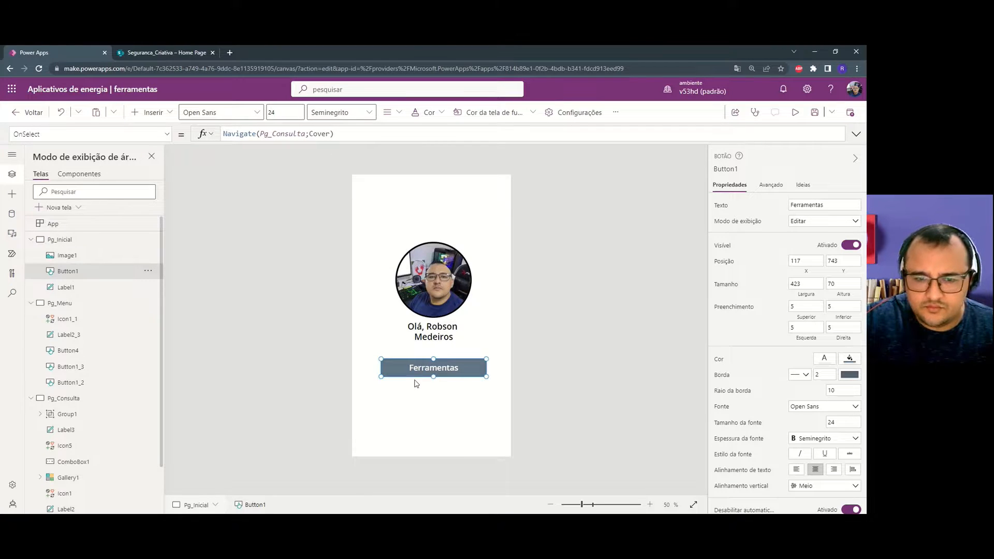
double_click(284, 136)
type("Pg_")
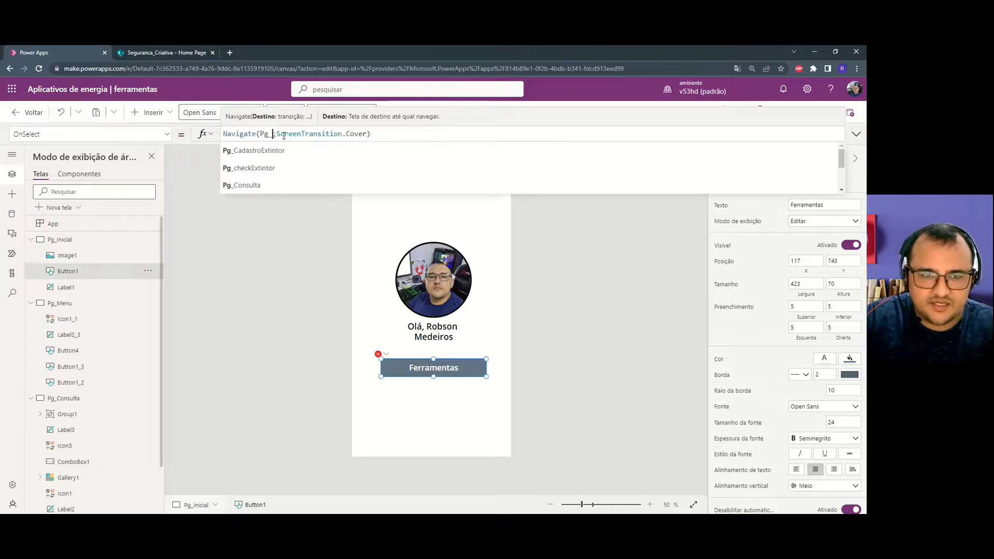
type("Menu")
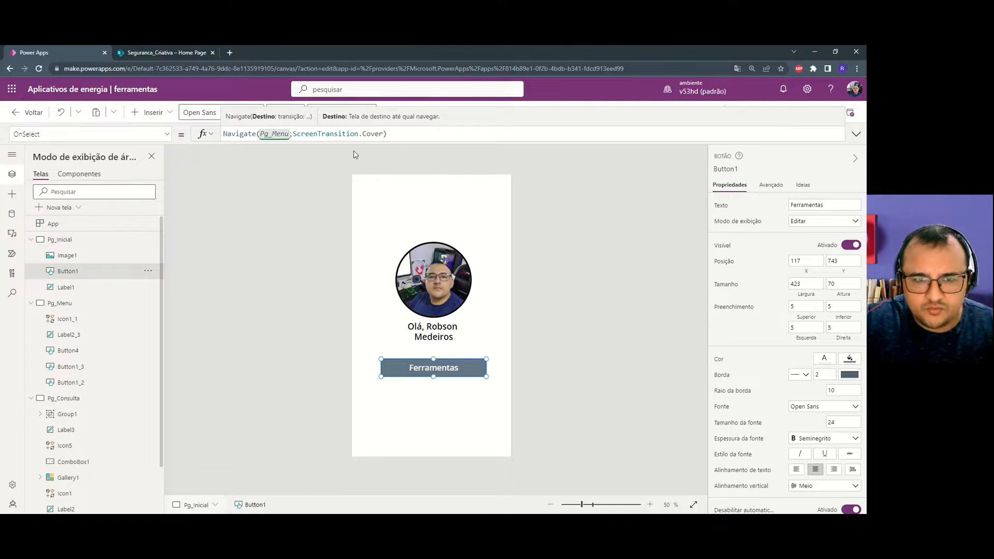
left_click(520, 282)
Preview the app and test navigation between Pg_Inicial and Pg_Menu with the Ferramentas button and the back icon.
left_click(794, 112)
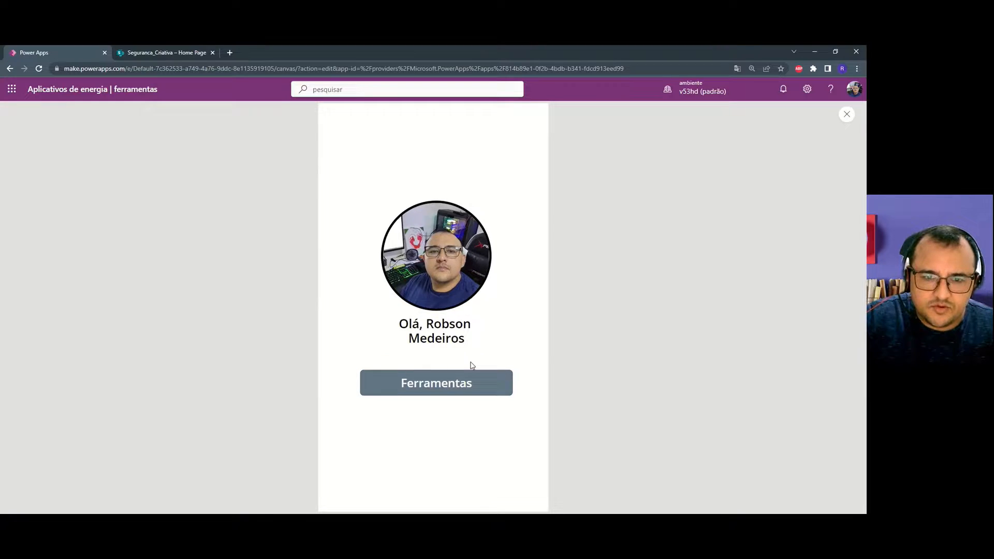
left_click(468, 382)
left_click(329, 117)
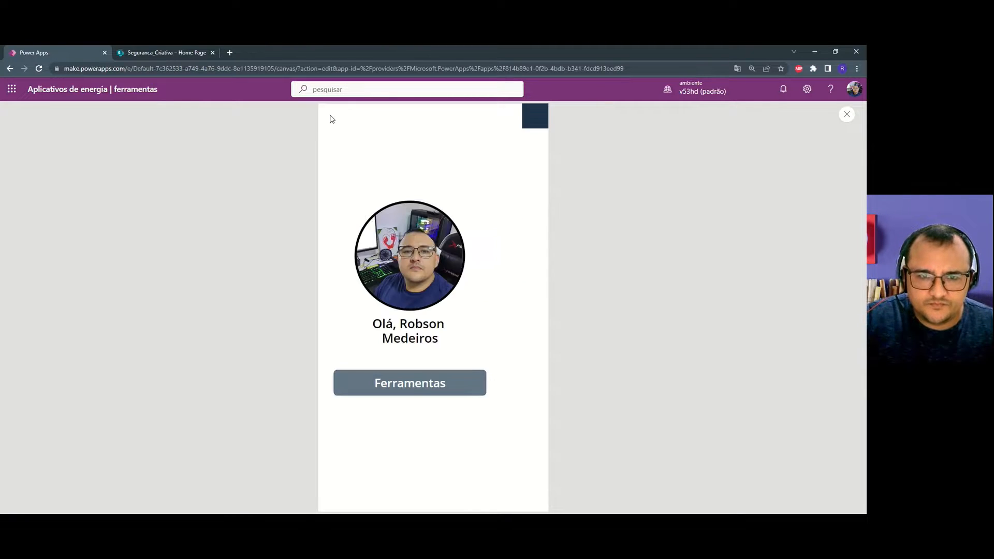
left_click(463, 382)
key("Escape")
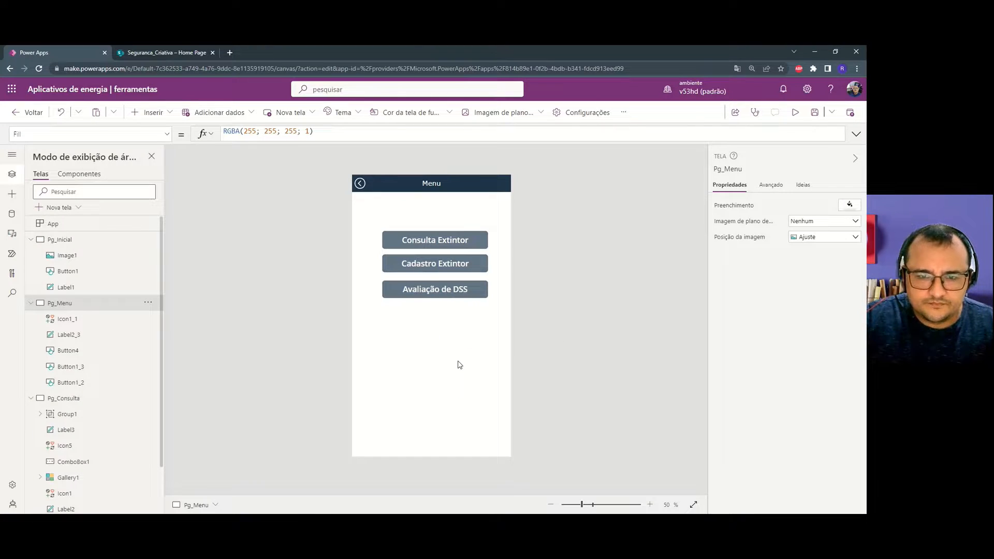
Return to Pg_Inicial through the Menu header's back icon and set that screen's background image to Capa_App.
left_click(444, 292)
left_click(344, 195)
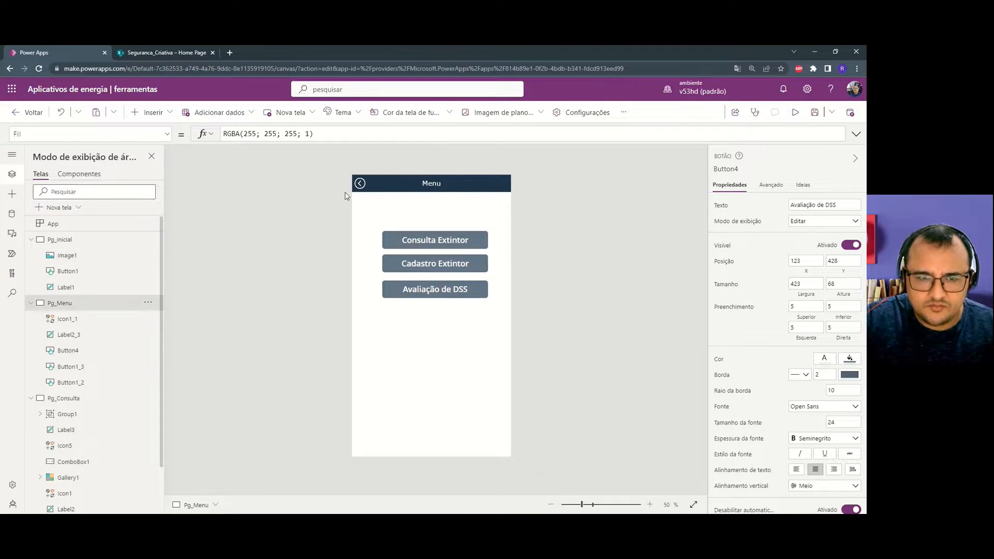
left_click(361, 184, "alt")
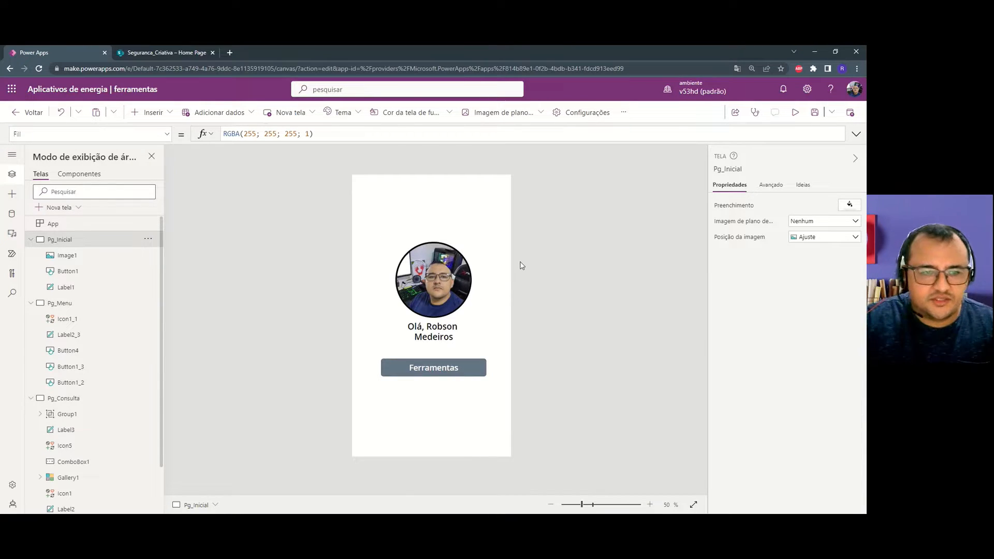
left_click(801, 222)
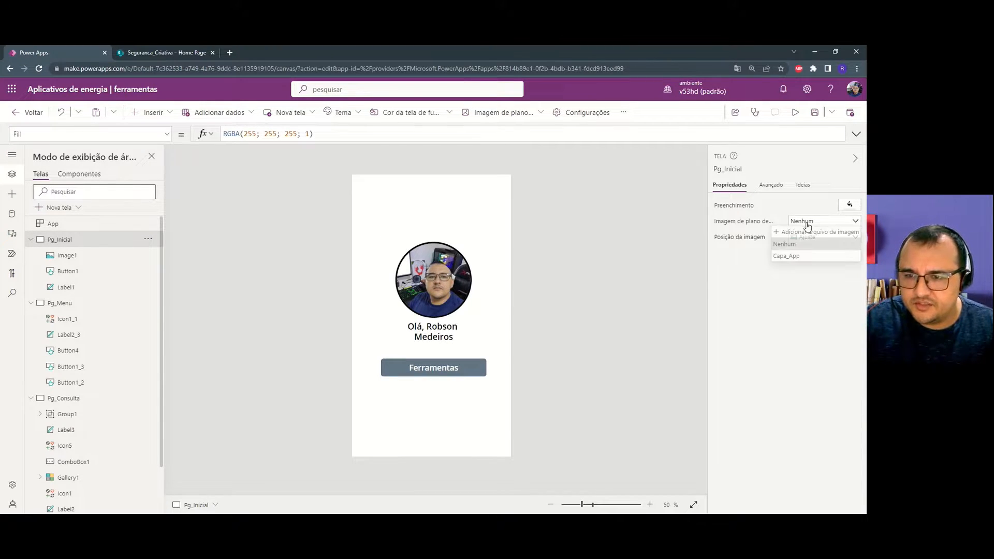
left_click(786, 257)
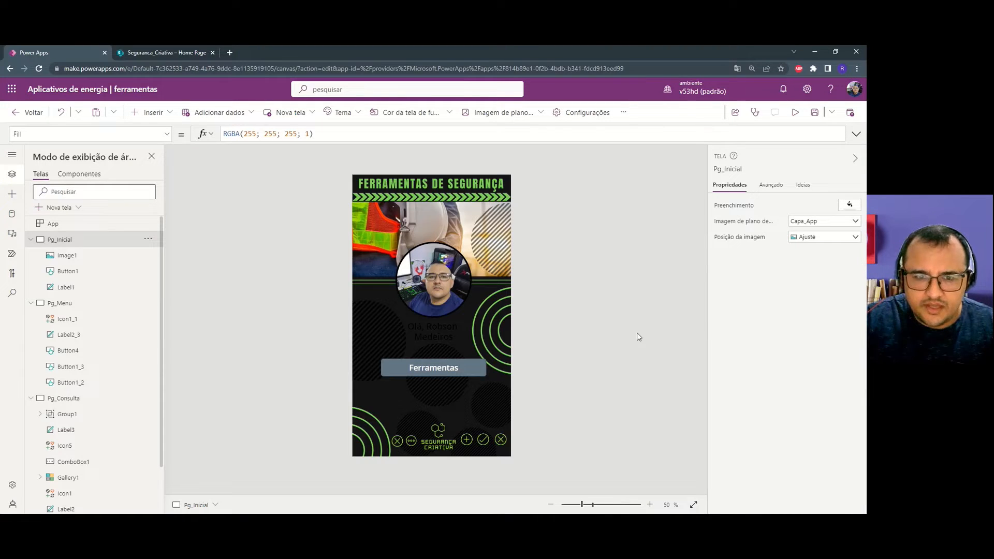
left_click(410, 284)
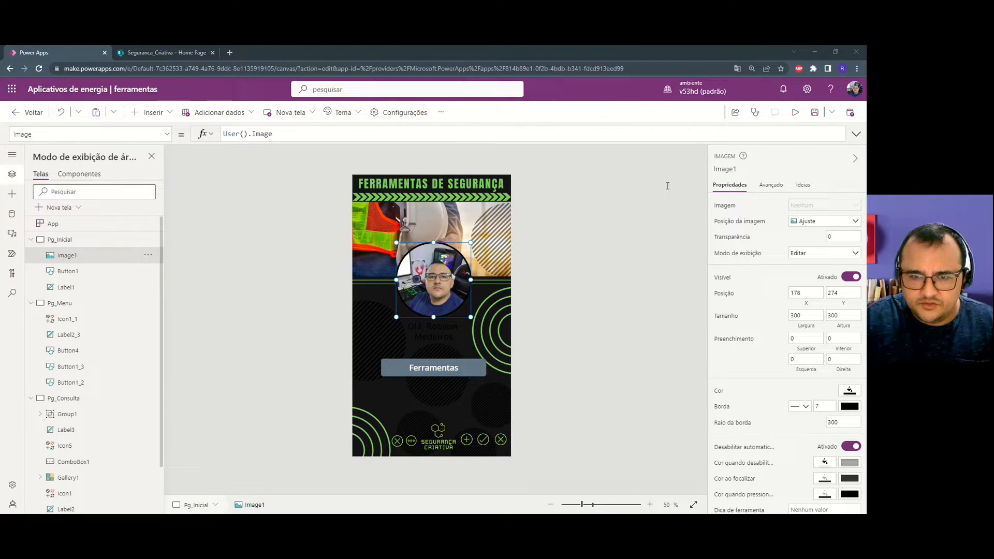
left_click(850, 406)
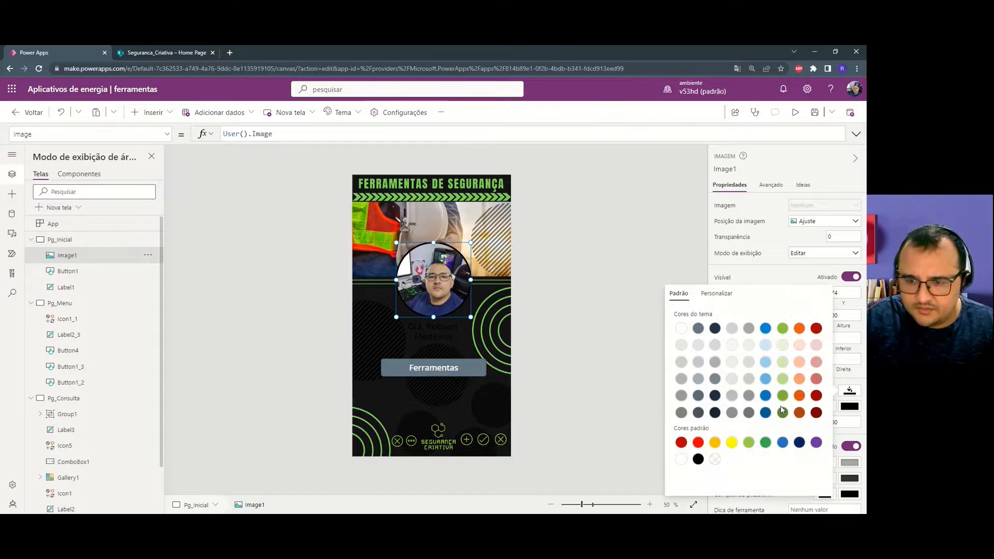
left_click(653, 258)
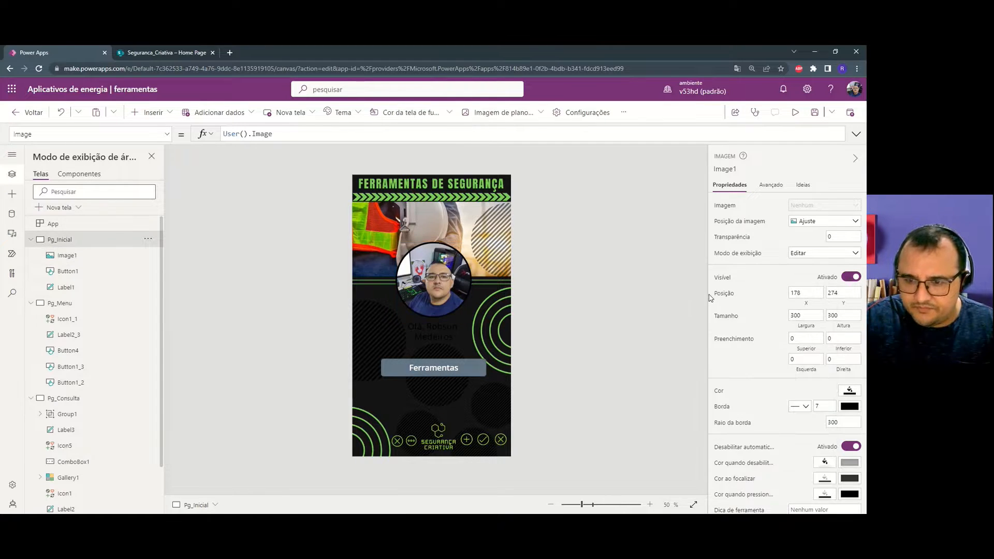
Set the border colour of the round profile image on Pg_Inicial to the custom hex value 7ED957.
left_click(458, 284)
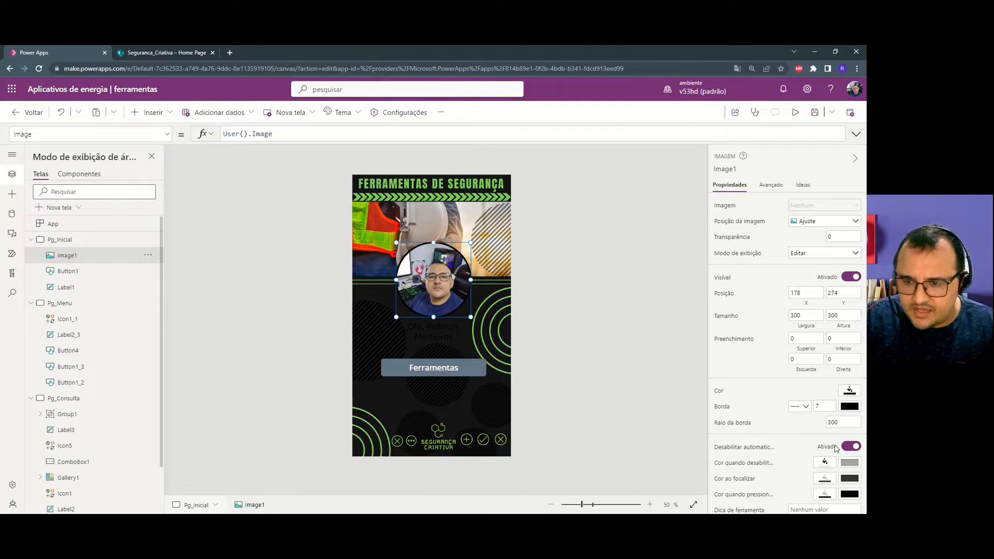
left_click(849, 406)
left_click(717, 308)
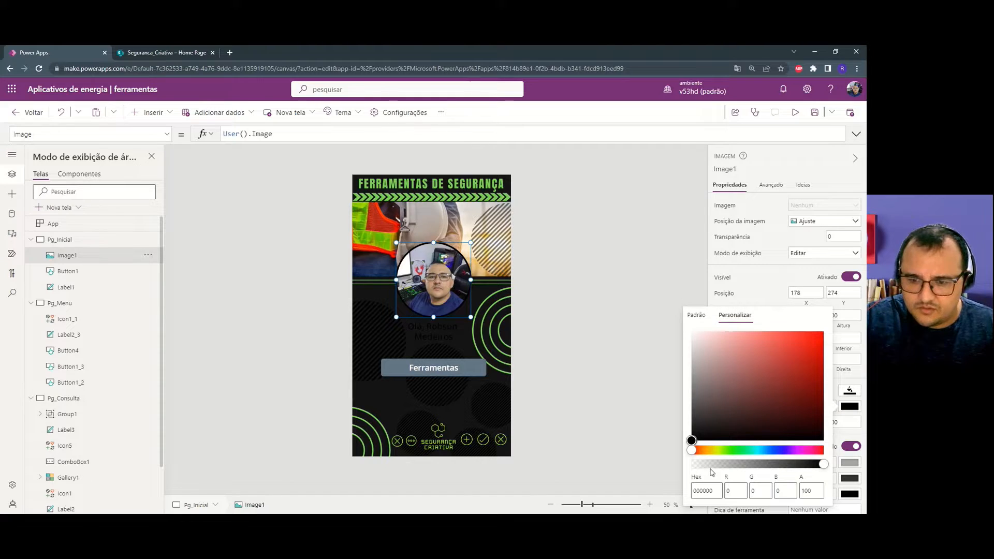
left_click(700, 490)
type("7ED957")
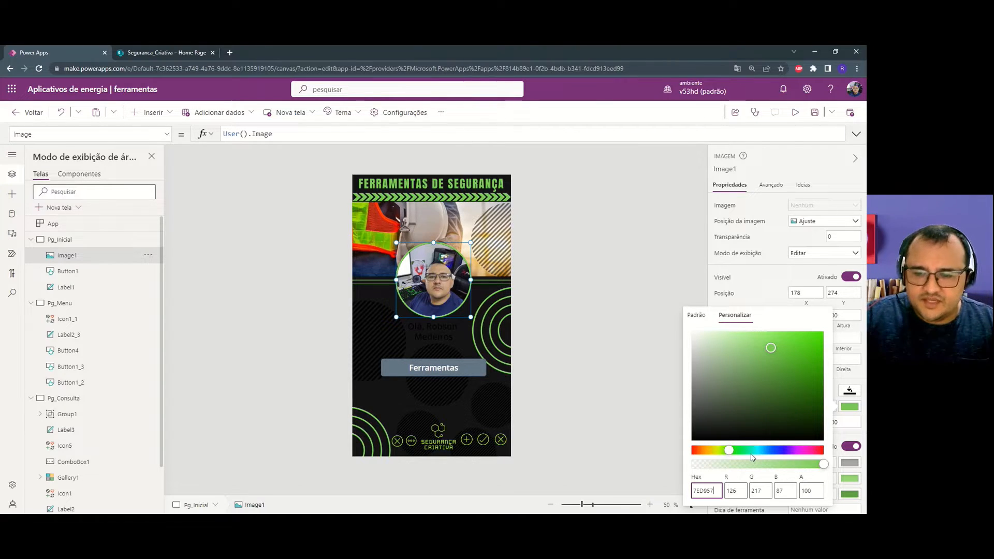
left_click(592, 288)
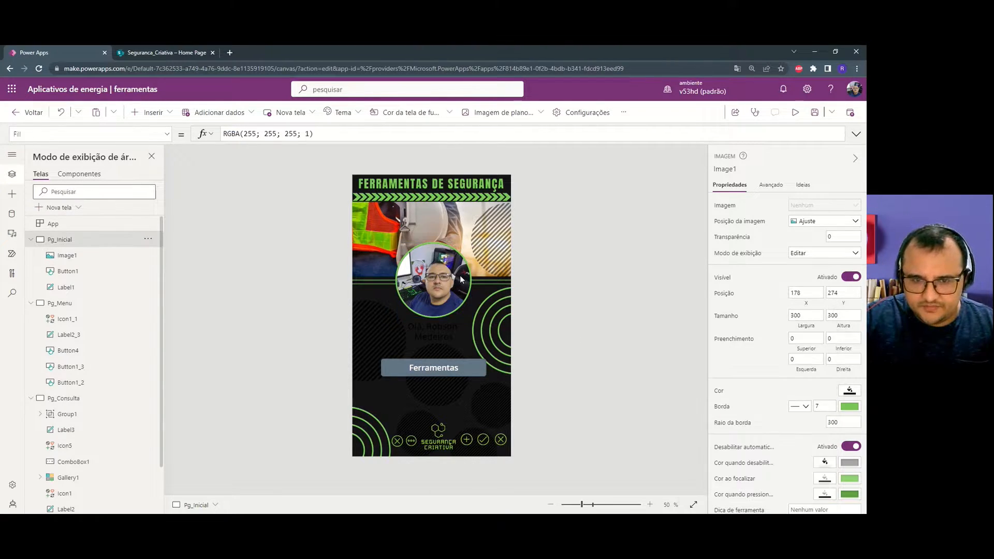
Open the border thickness of the round profile image for editing.
left_click(823, 407)
double_click(823, 406)
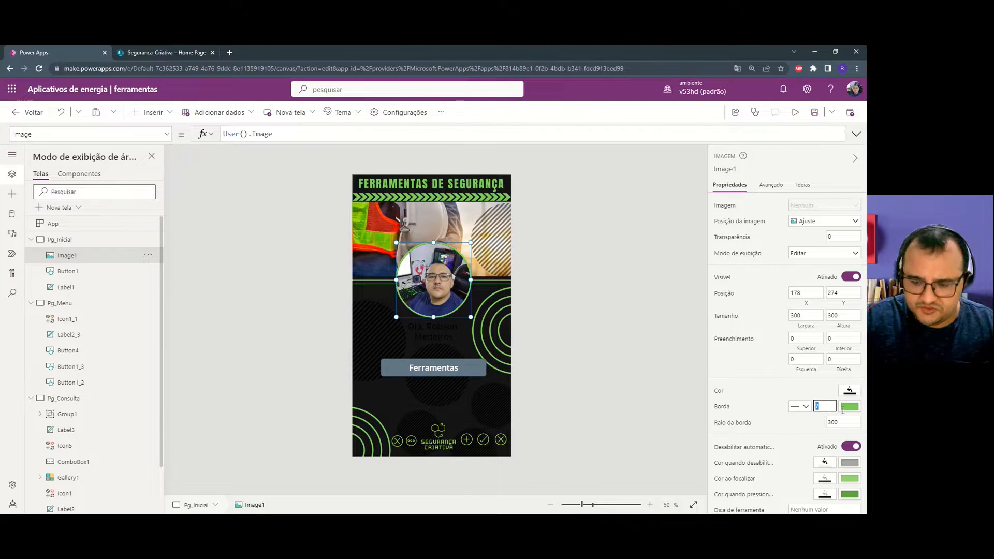
left_click(775, 383)
double_click(820, 403)
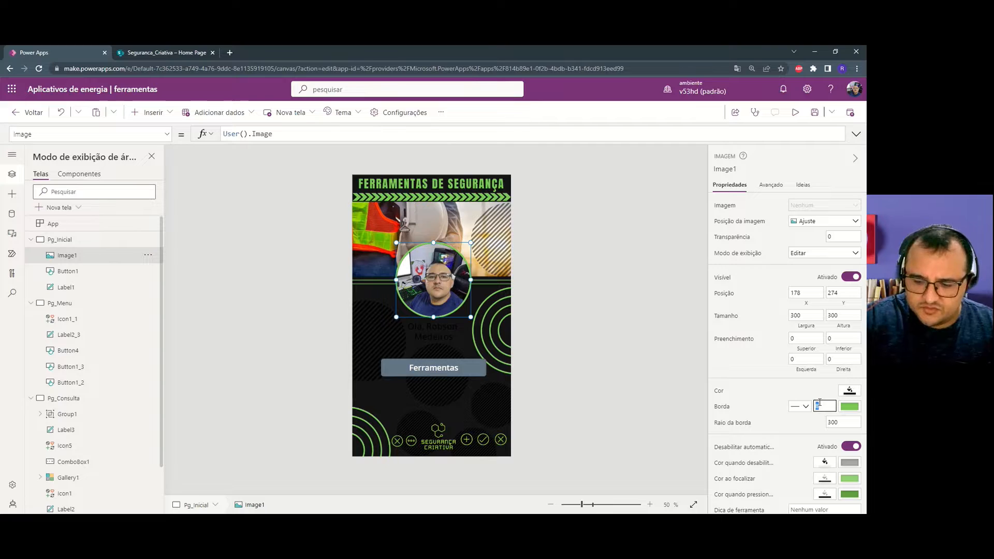
left_click(528, 341)
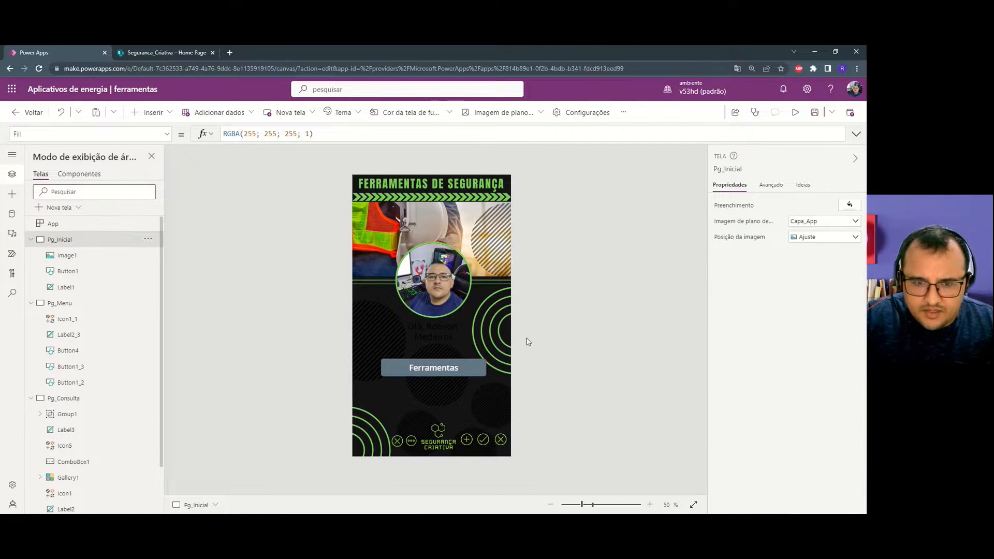
Set the text colour of the greeting label on Pg_Inicial to hex 7ED957 and preview the screen.
left_click(455, 335)
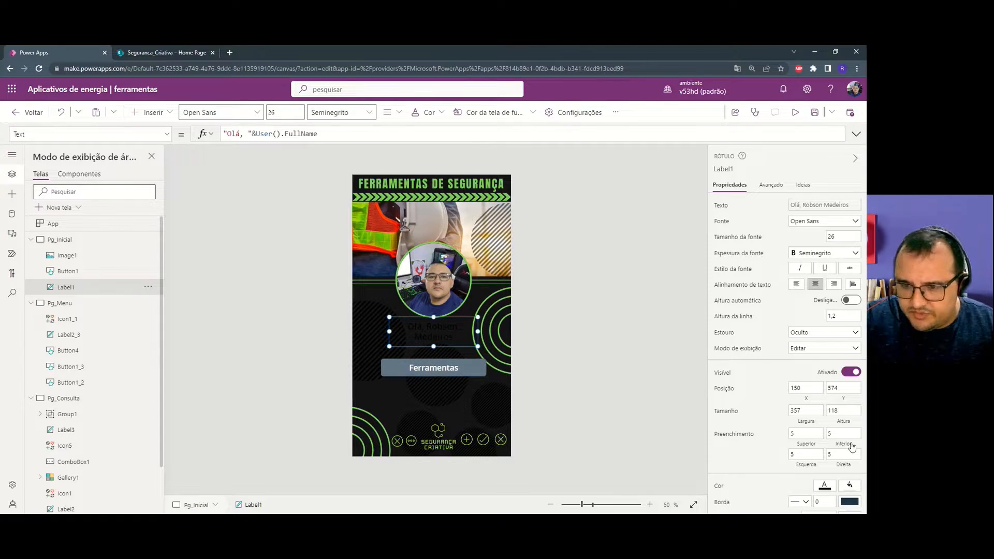
scroll(864, 400, "down", 2)
left_click(824, 410)
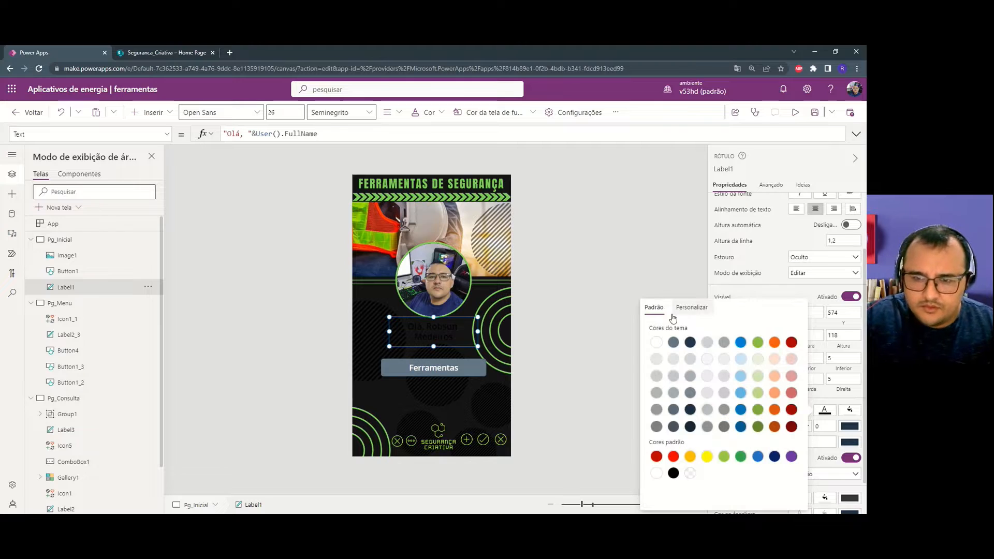
left_click(686, 310)
double_click(681, 494)
type("7ED957")
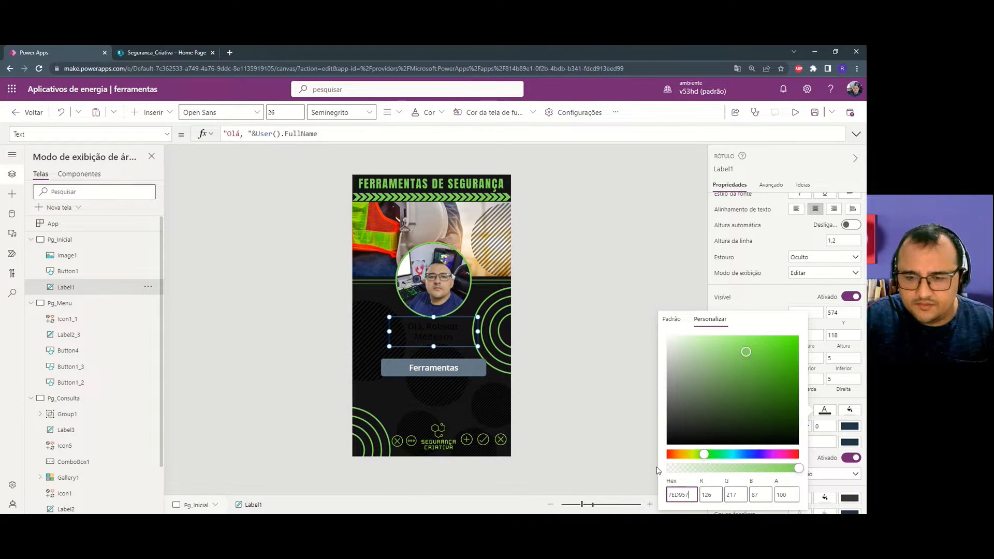
left_click(655, 242)
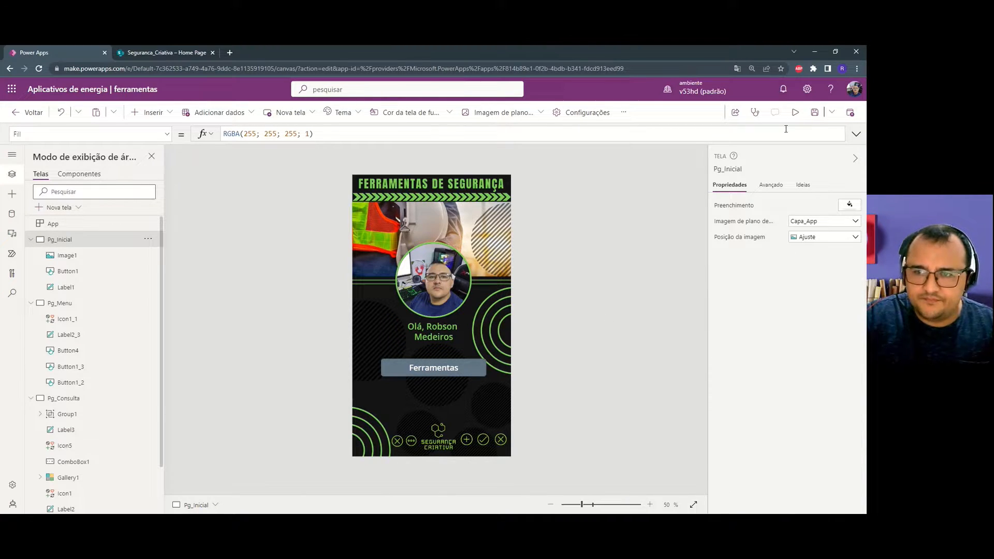
left_click(795, 113)
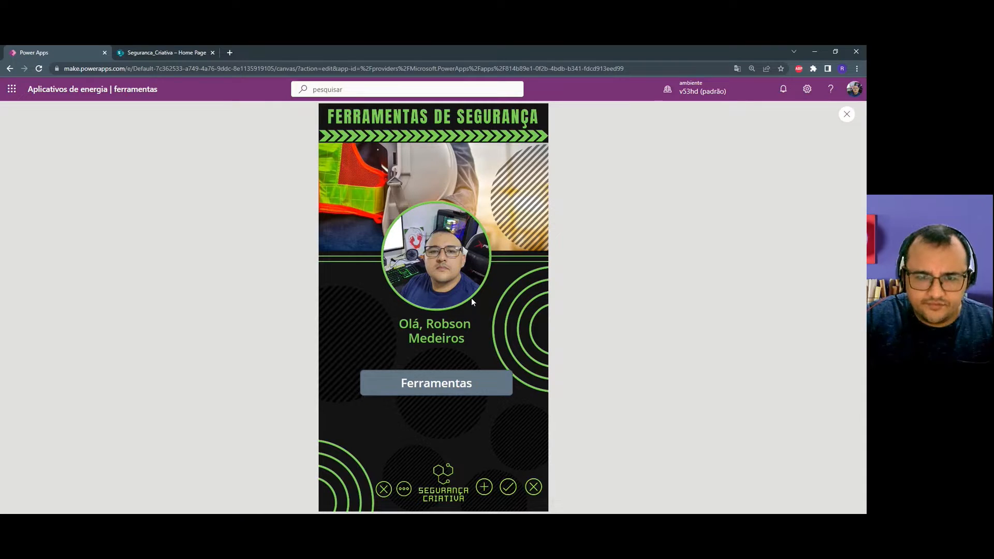
key("Escape")
Close the preview and set the fill colour of the Ferramentas button on Pg_Inicial to the custom hex value 7ED957.
left_click(395, 360)
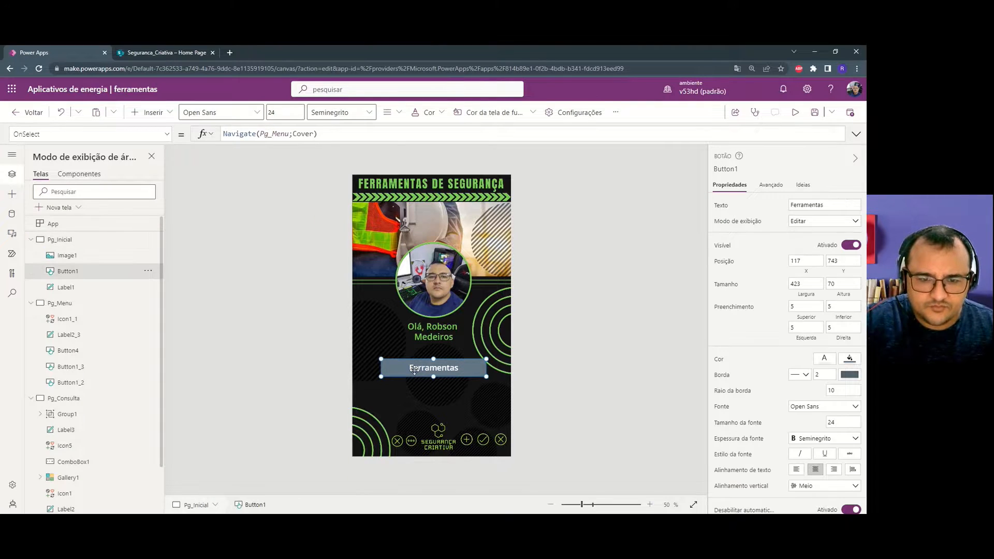
left_click(849, 358)
left_click(735, 267)
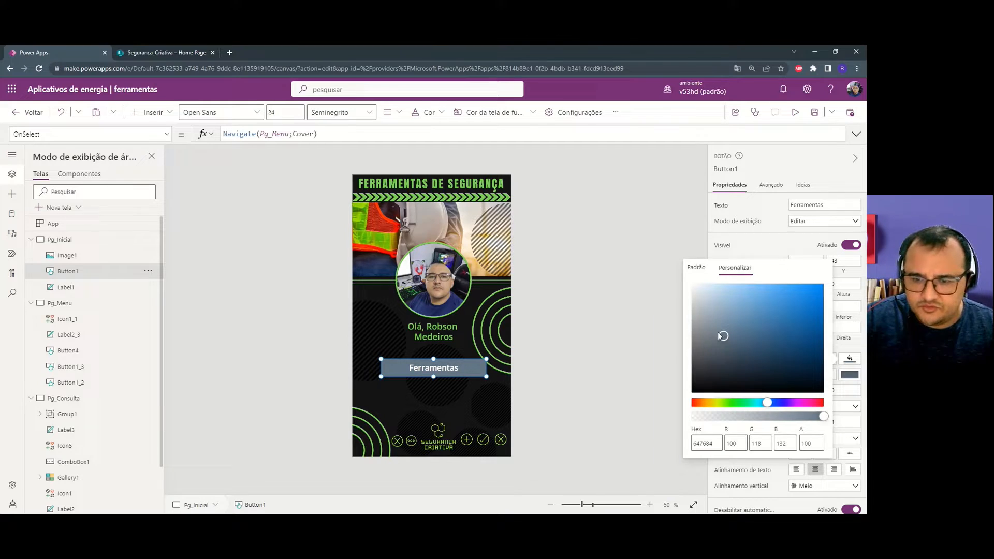
double_click(709, 444)
type("7ED957")
left_click(591, 333)
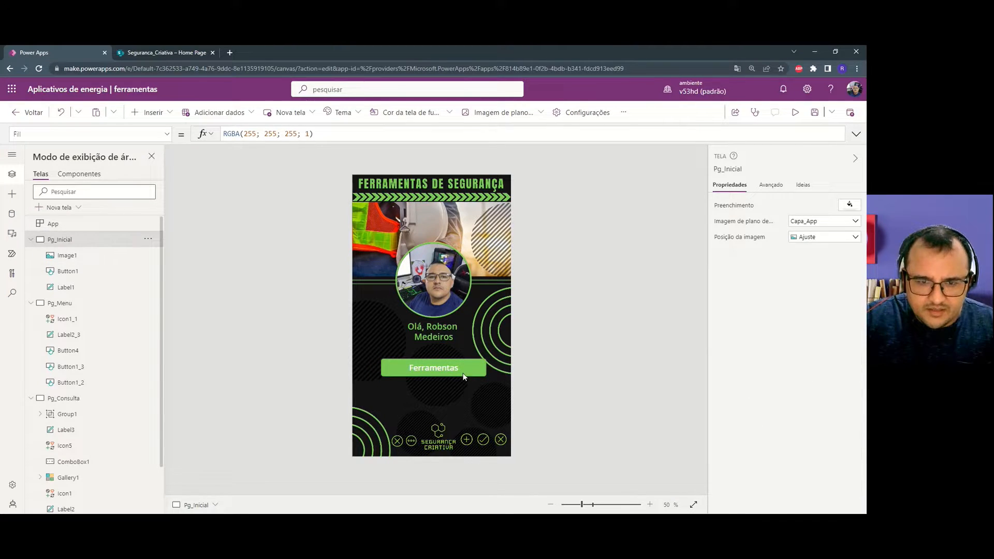
Set the text colour of the Ferramentas button to black and preview the screen.
left_click(465, 368)
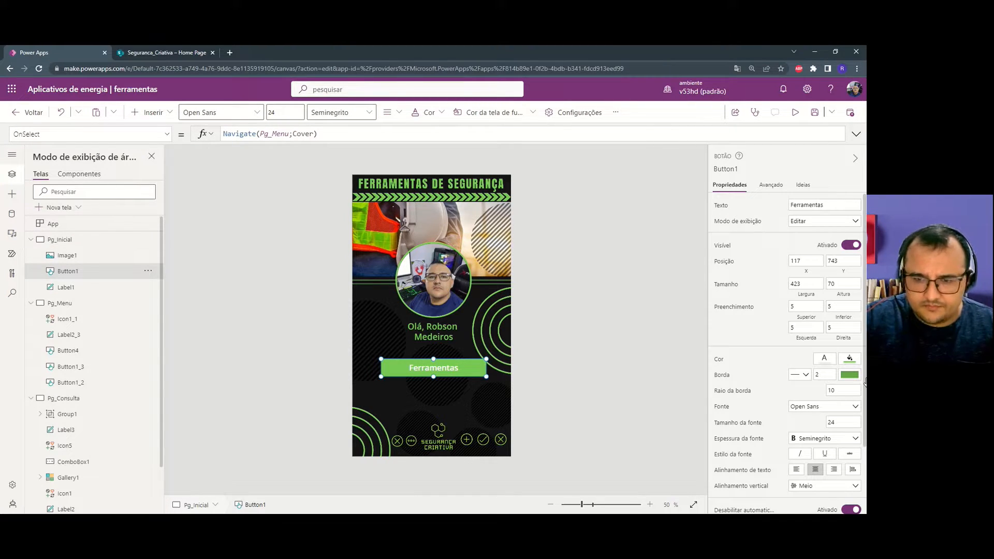
left_click(824, 359)
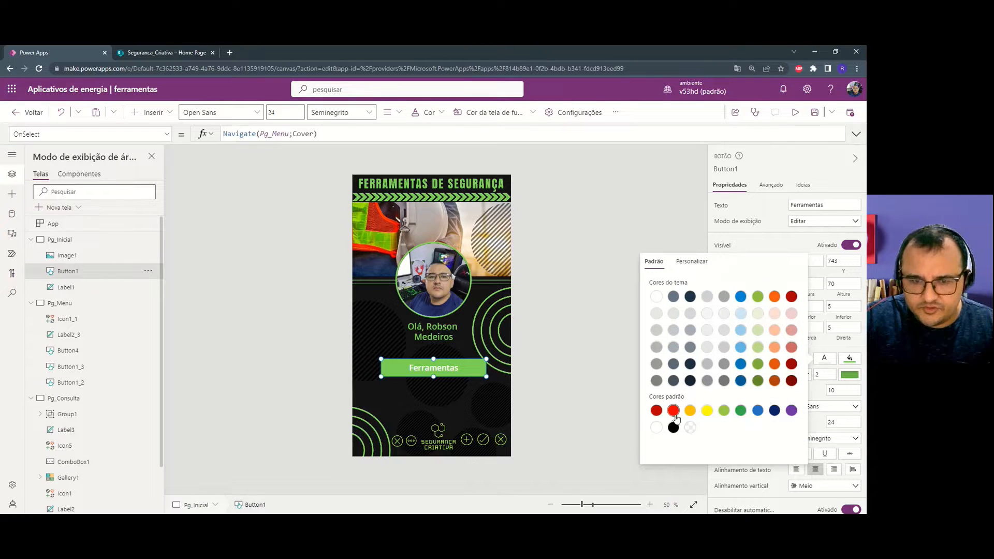
left_click(672, 427)
left_click(600, 347)
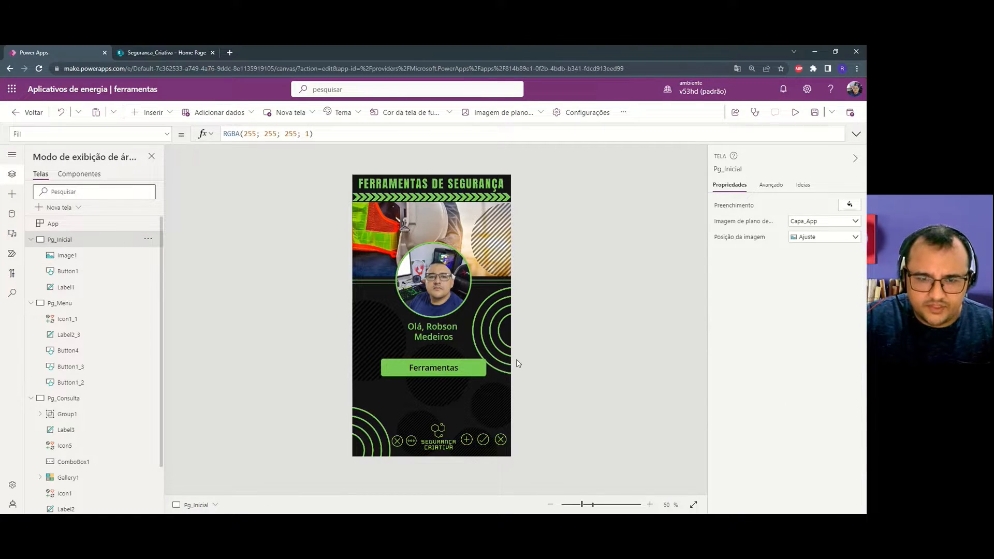
left_click(795, 112)
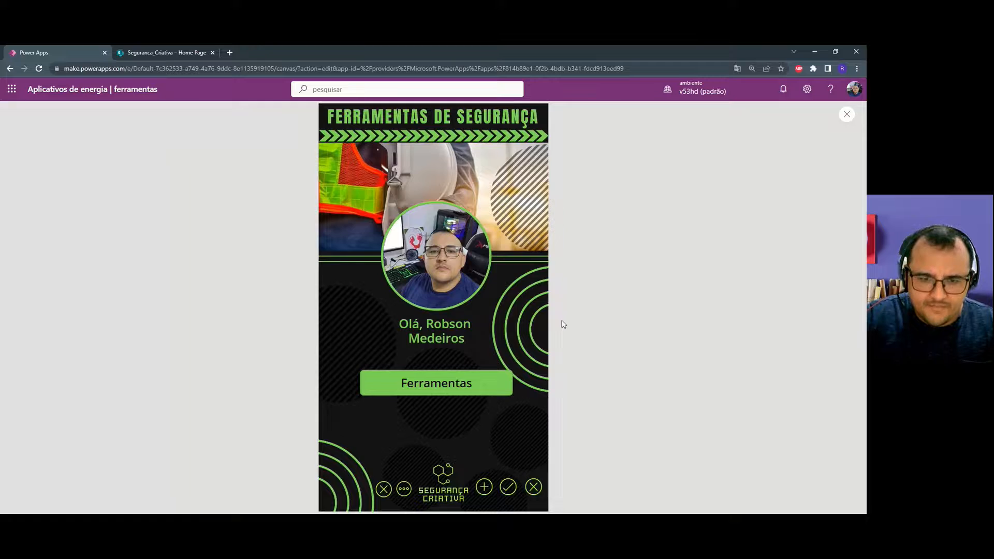
key("Escape")
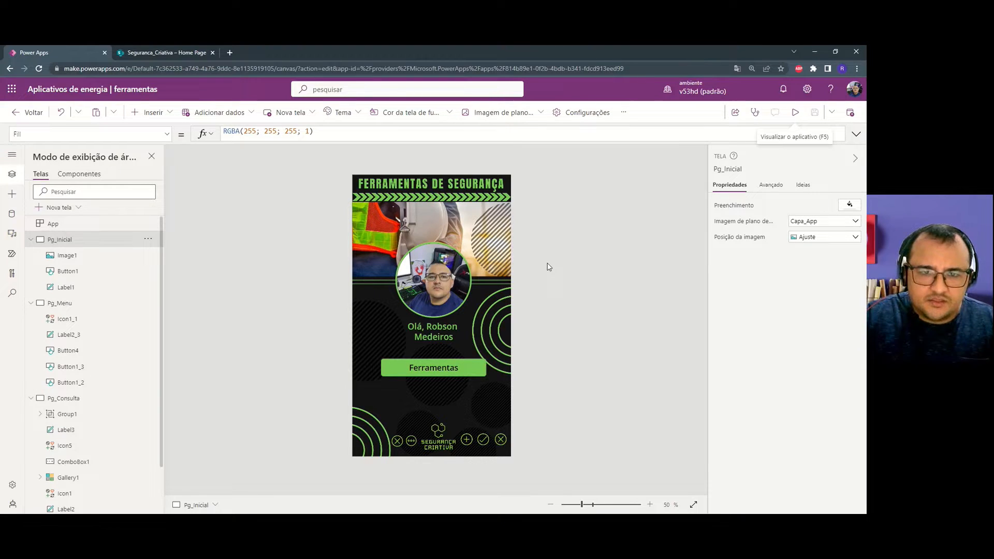
Test the Ferramentas button and the Menu header's back icon, and check the app's connected data sources.
left_click(455, 367, "alt")
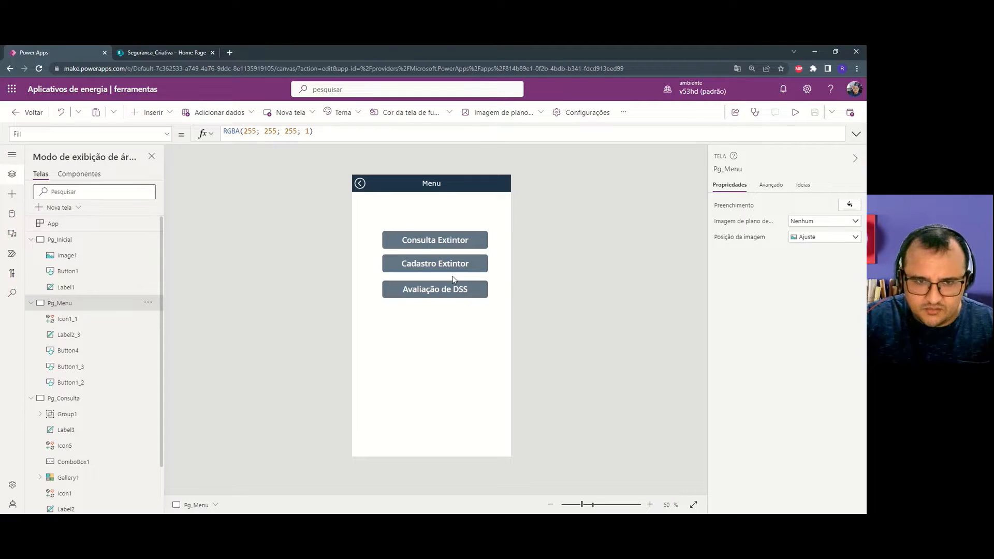
left_click(360, 183, "alt")
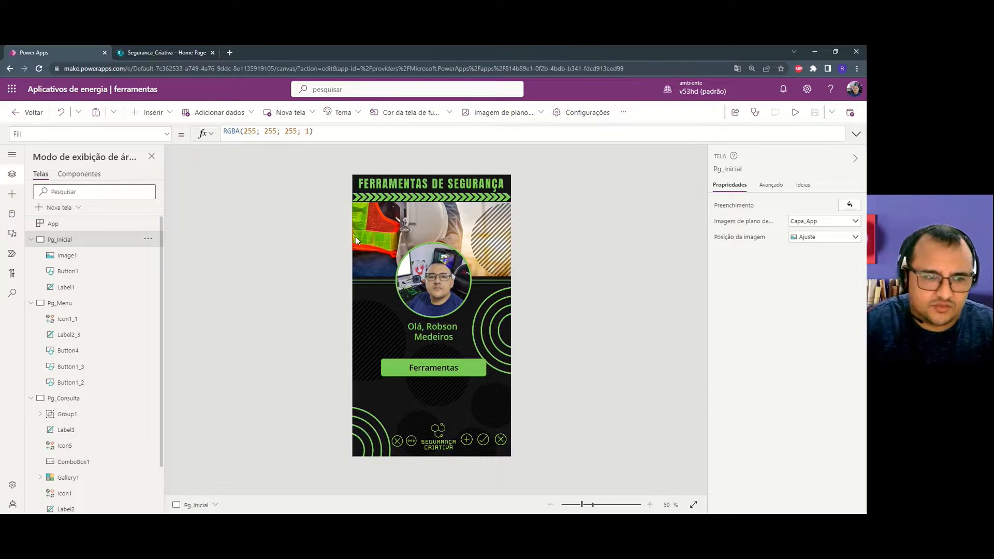
left_click(12, 213)
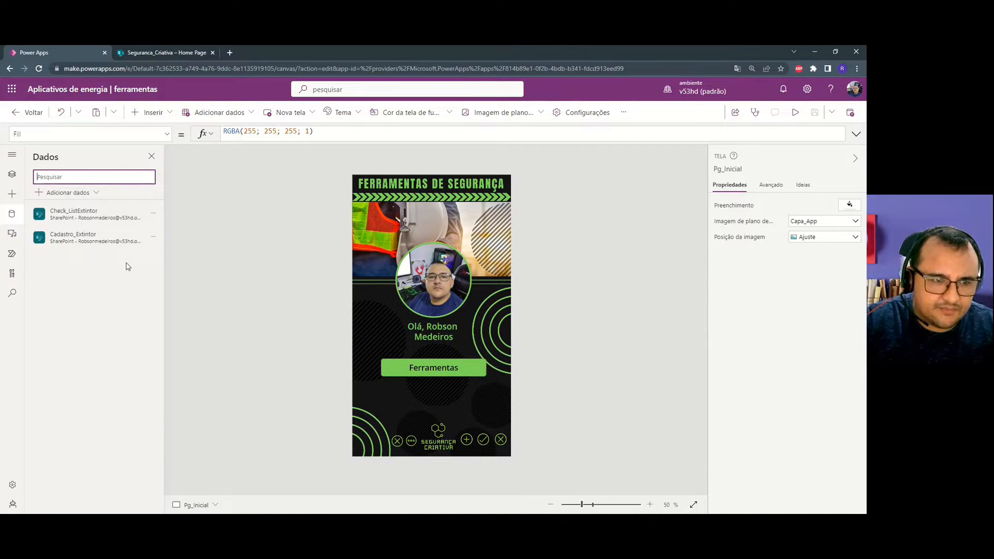
mouse_move(108, 232)
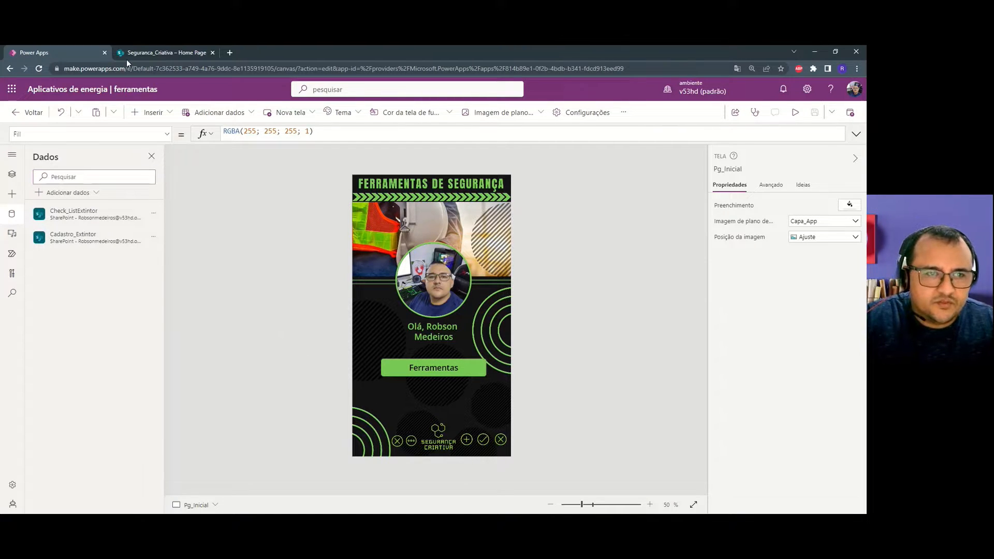
Switch to the Seguranca_Criativa SharePoint site and create a blank list named Avaliacao_DSS.
left_click(157, 51)
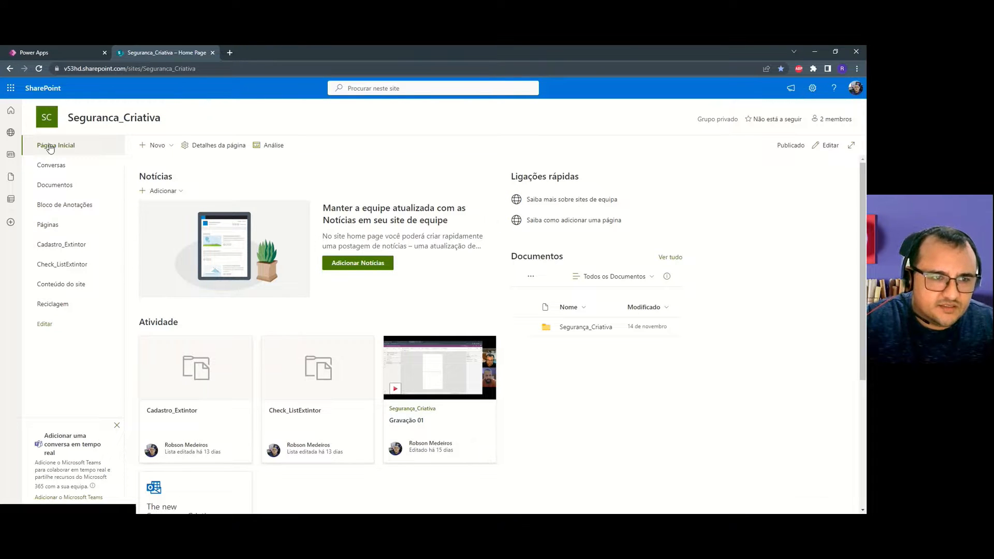
left_click(150, 145)
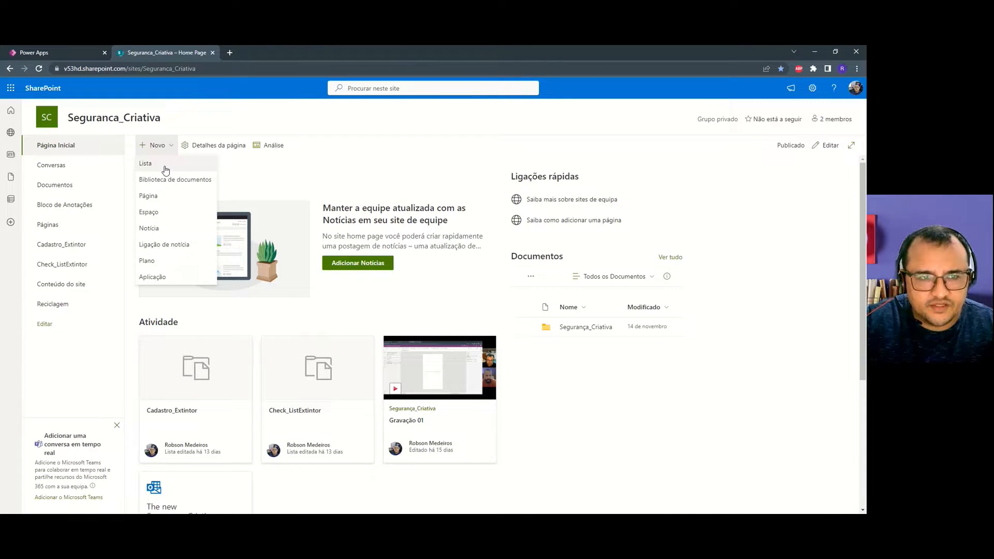
left_click(165, 167)
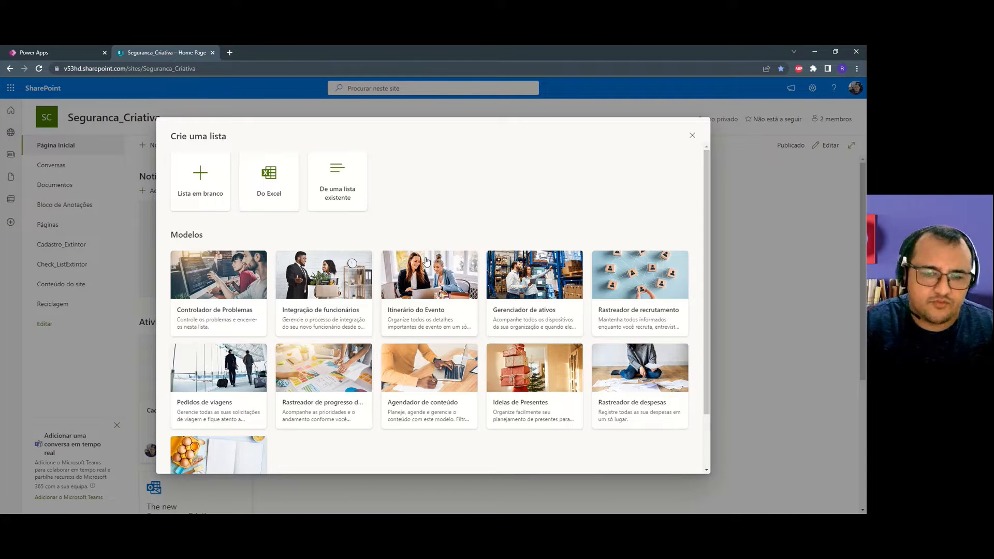
left_click(204, 178)
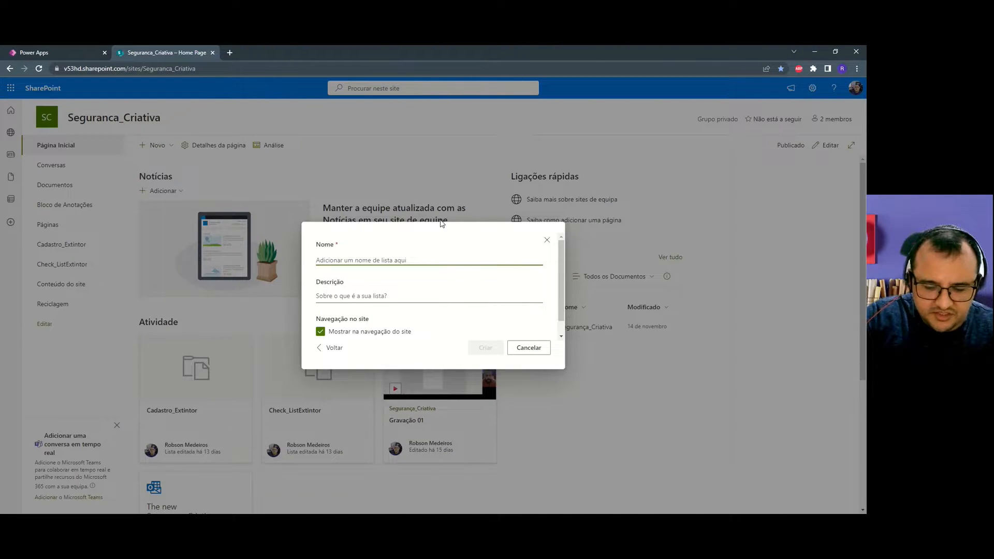
type("Avaliacao_")
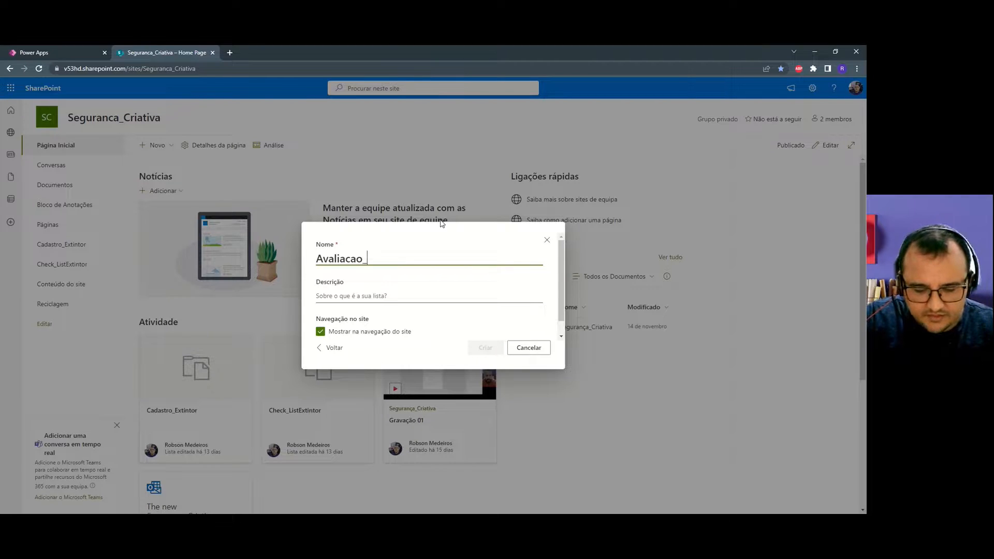
type("DSS")
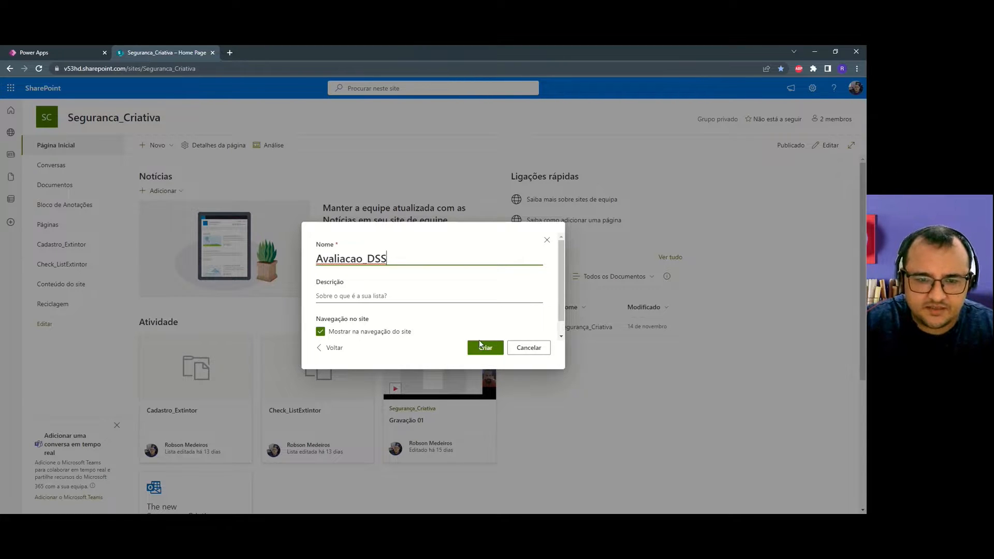
left_click(490, 349)
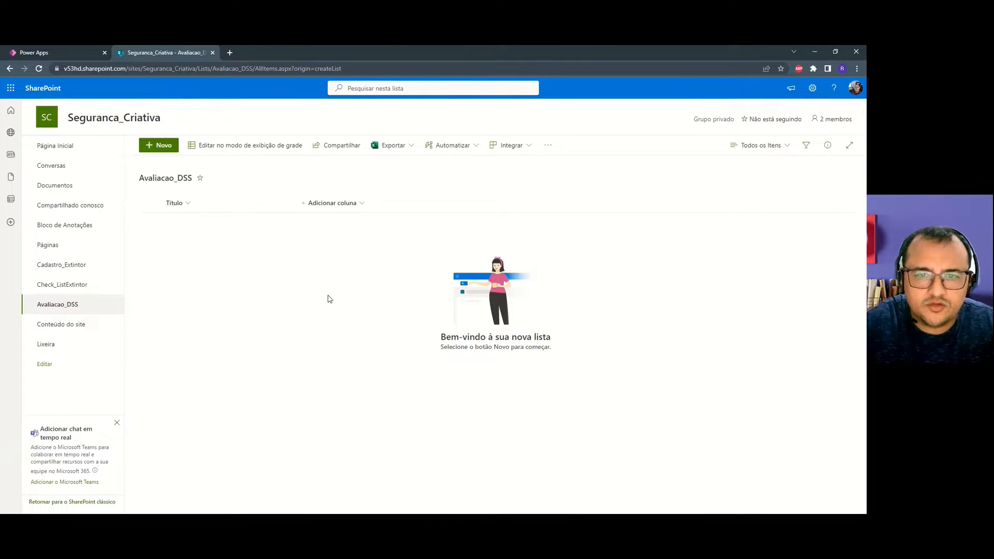
Add a single-line text column named Avaliador to the Avaliacao_DSS list.
left_click(364, 205)
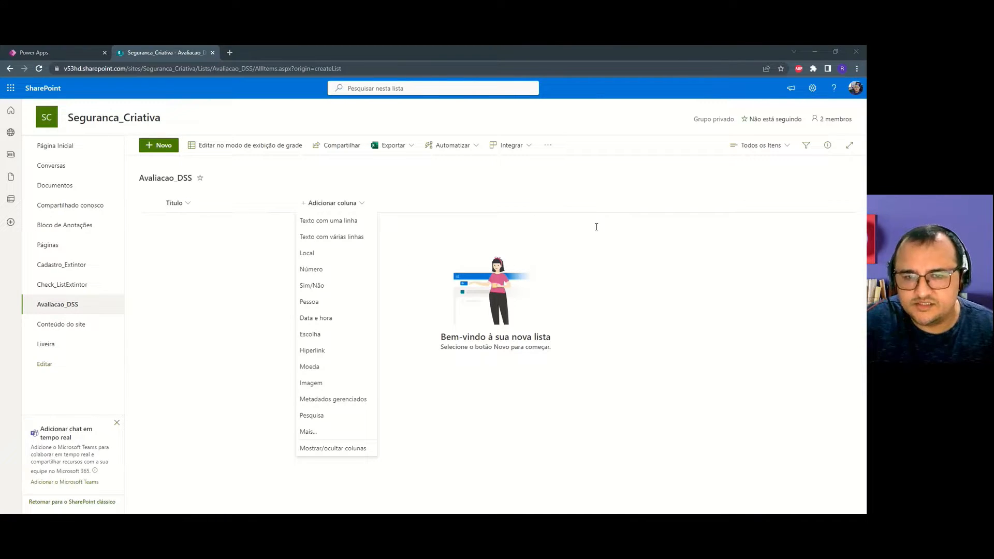
left_click(368, 223)
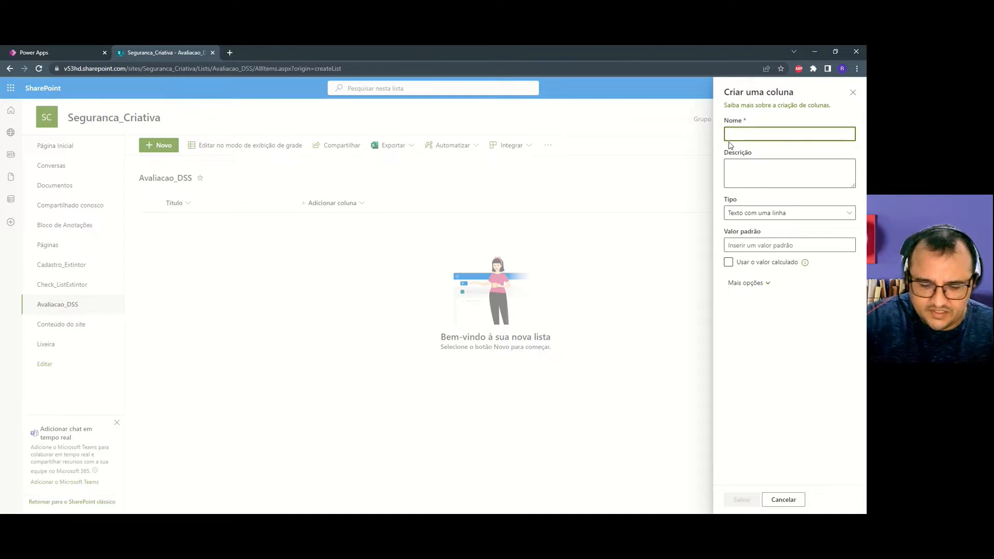
type("Avaliador")
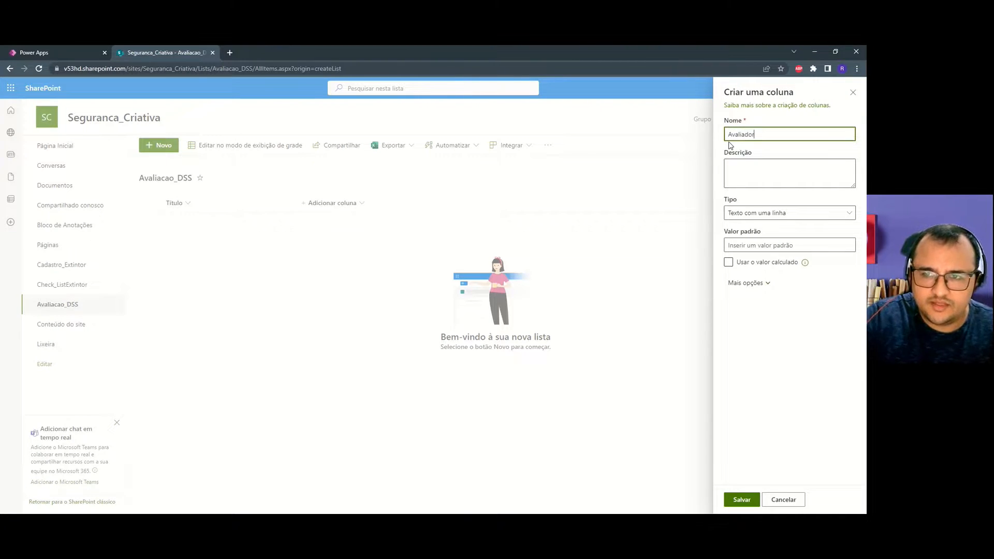
left_click(745, 500)
Add a single-line text column named Avaliado to the Avaliacao_DSS list.
left_click(422, 203)
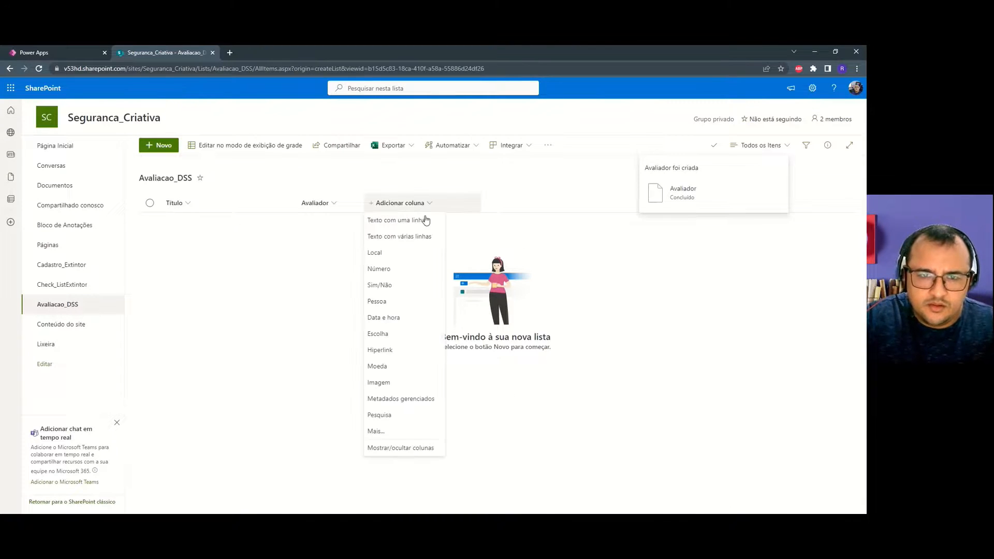
left_click(428, 222)
type("Aval")
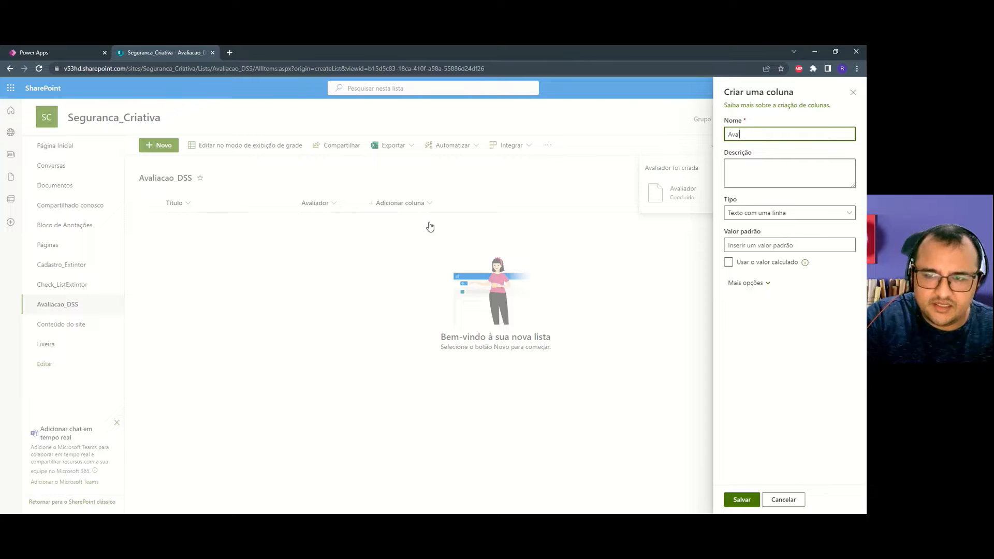
type("iado")
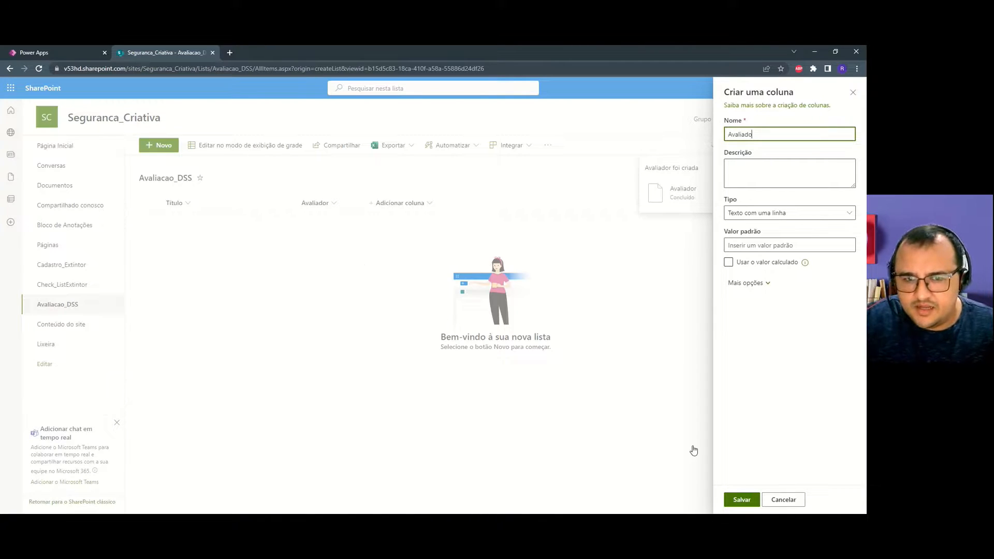
left_click(745, 500)
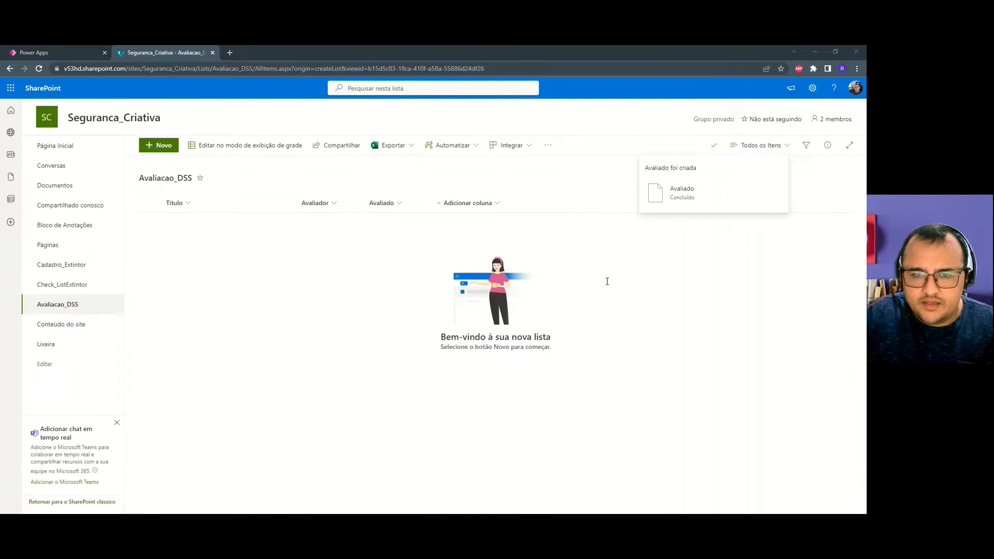
Add a date and time column named Data_Hora to the Avaliacao_DSS list.
left_click(467, 202)
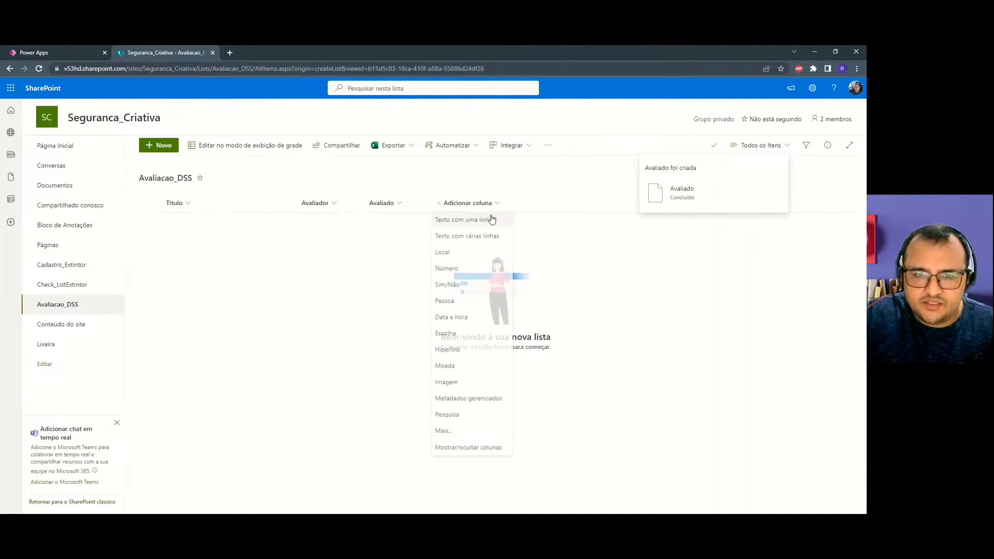
left_click(469, 318)
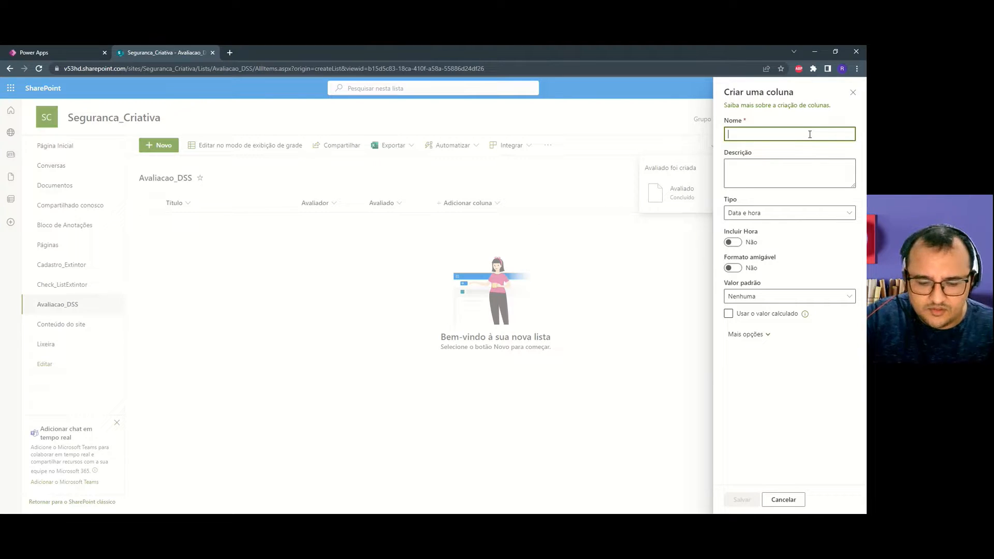
type("Data")
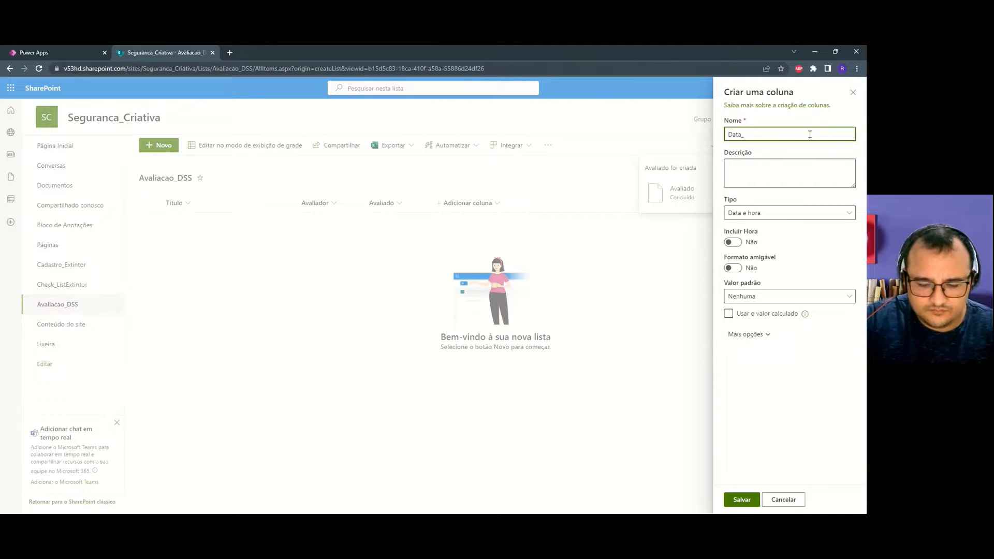
type("_Hora")
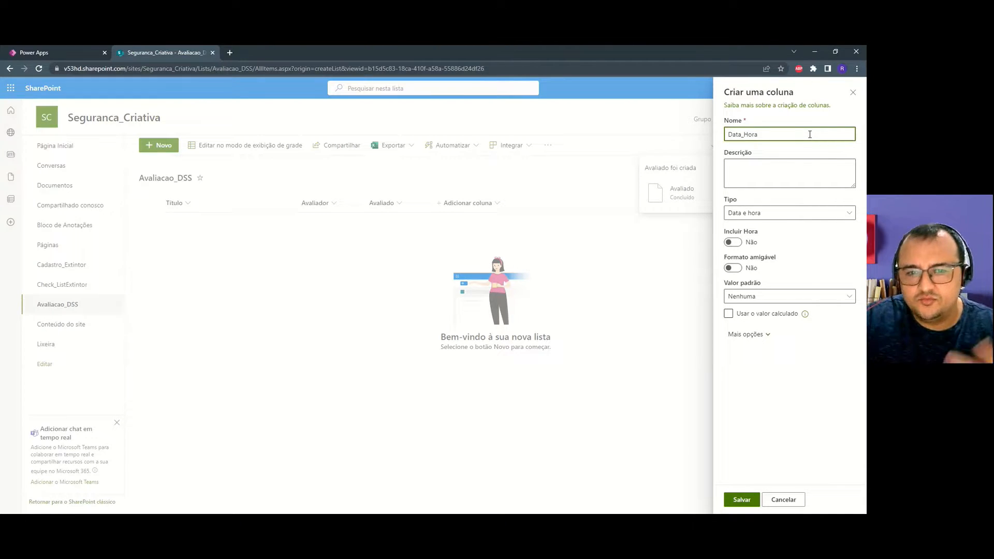
left_click(741, 501)
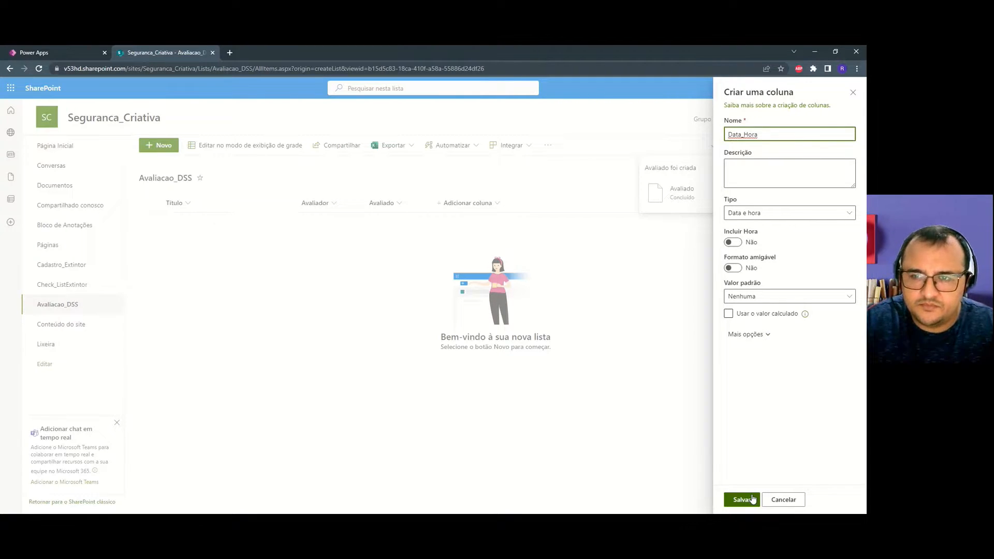
Add a single-line text column named Tema to the Avaliacao_DSS list.
left_click(538, 204)
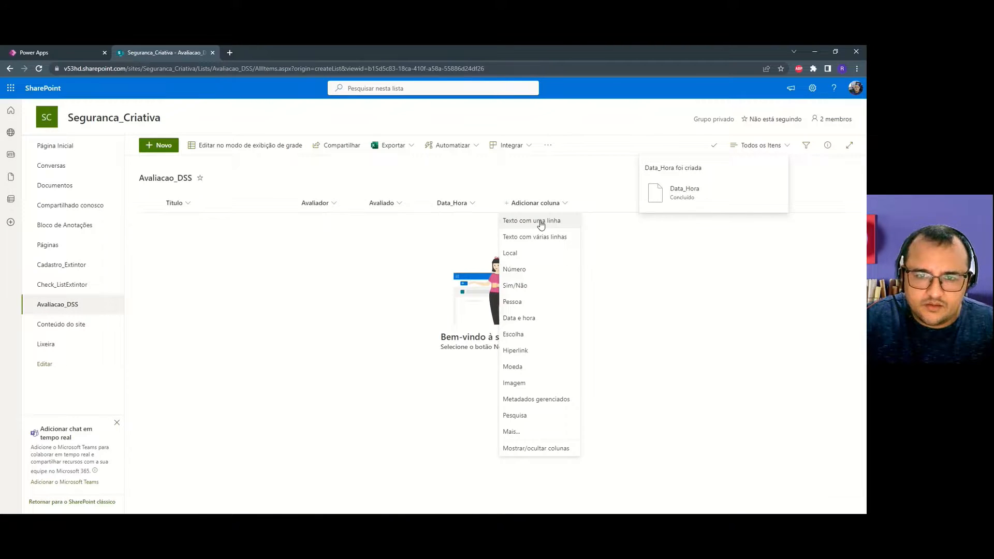
left_click(541, 224)
type("Tema")
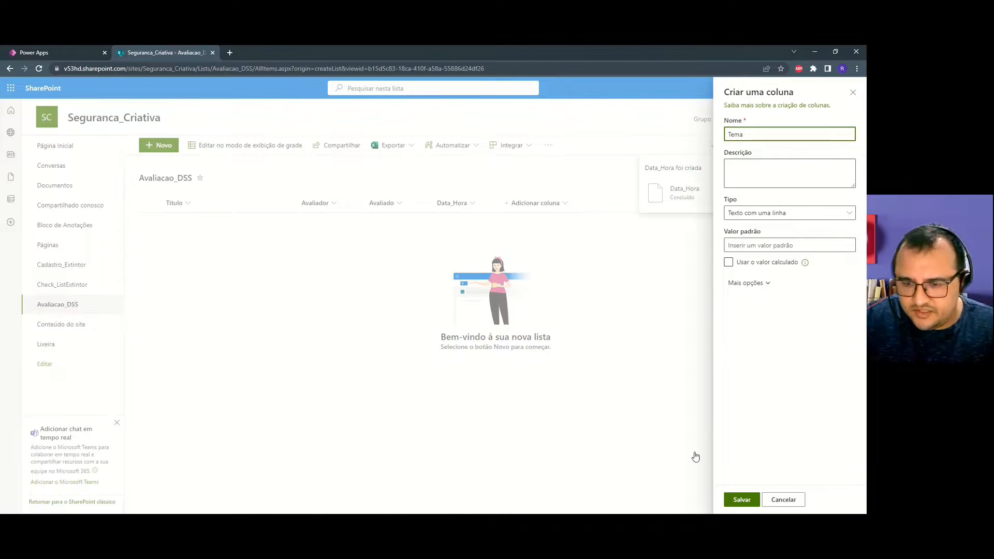
left_click(742, 499)
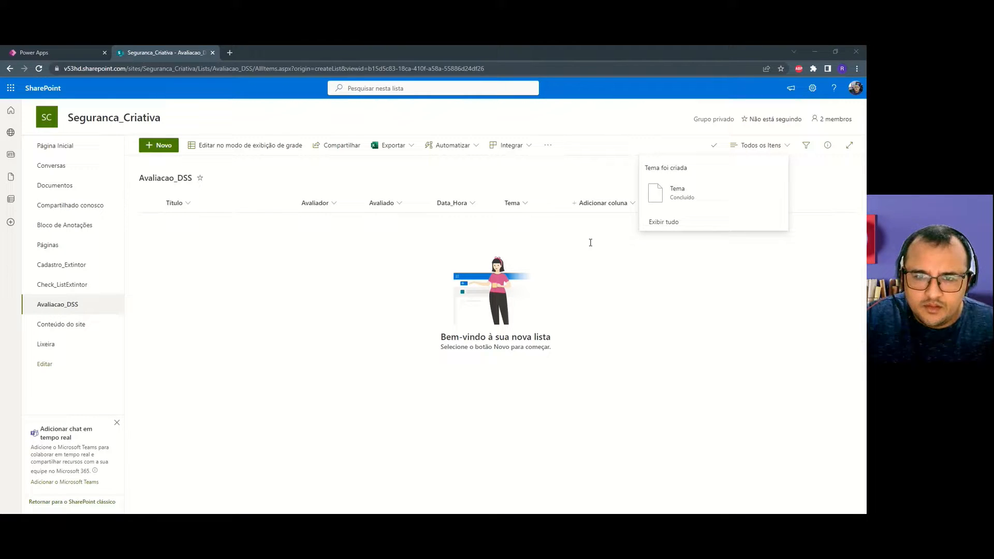
Add a single-line text column named Local to the Avaliacao_DSS list.
left_click(589, 207)
left_click(590, 223)
type("Local")
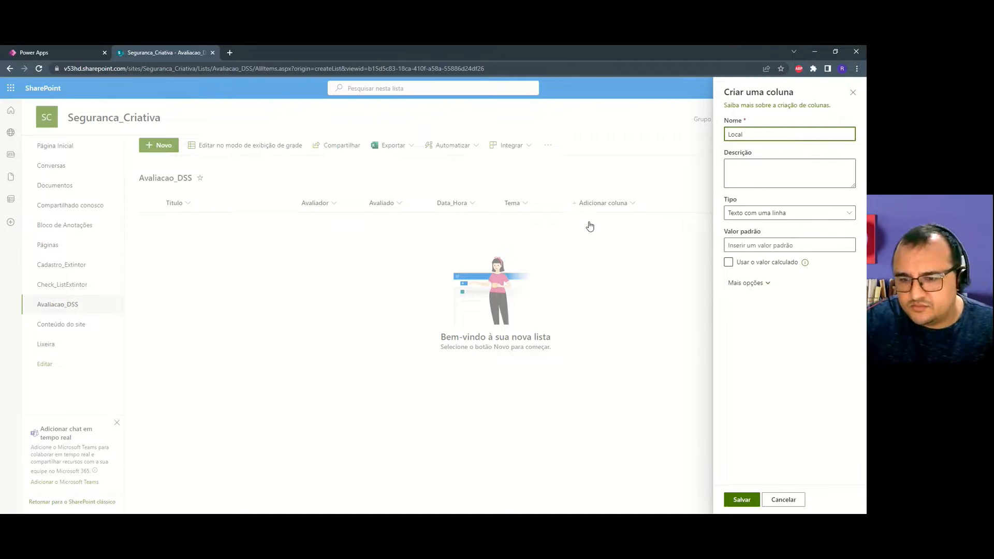
left_click(726, 497)
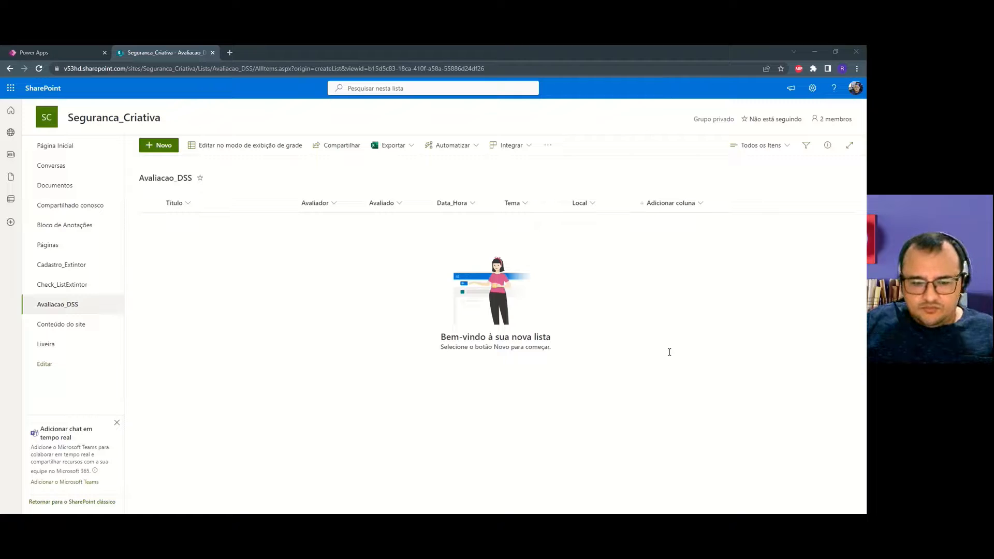
Add a single-line text column named "1 - O assunto abordado está relacionado com a tarefa que será executada?".
left_click(653, 210)
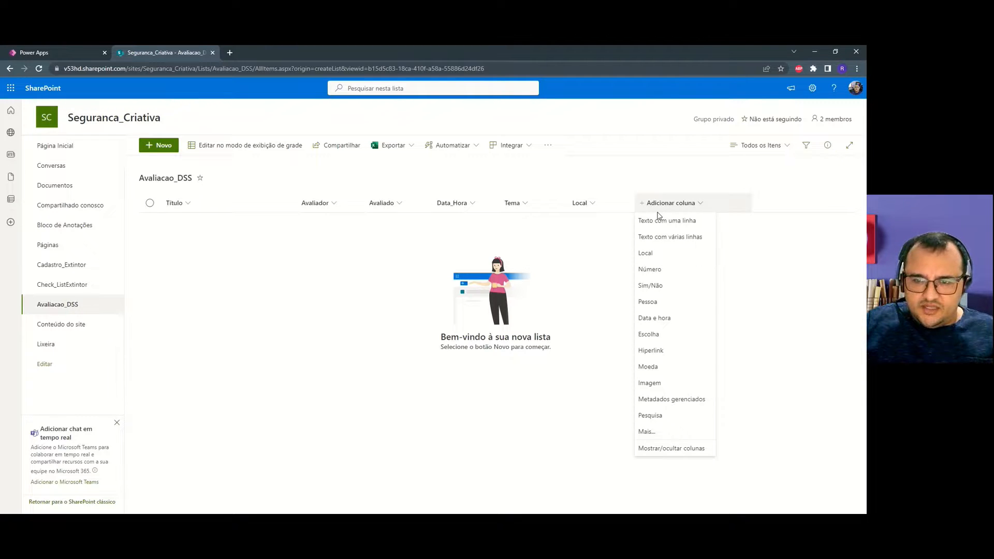
left_click(658, 218)
key("ctrl+v")
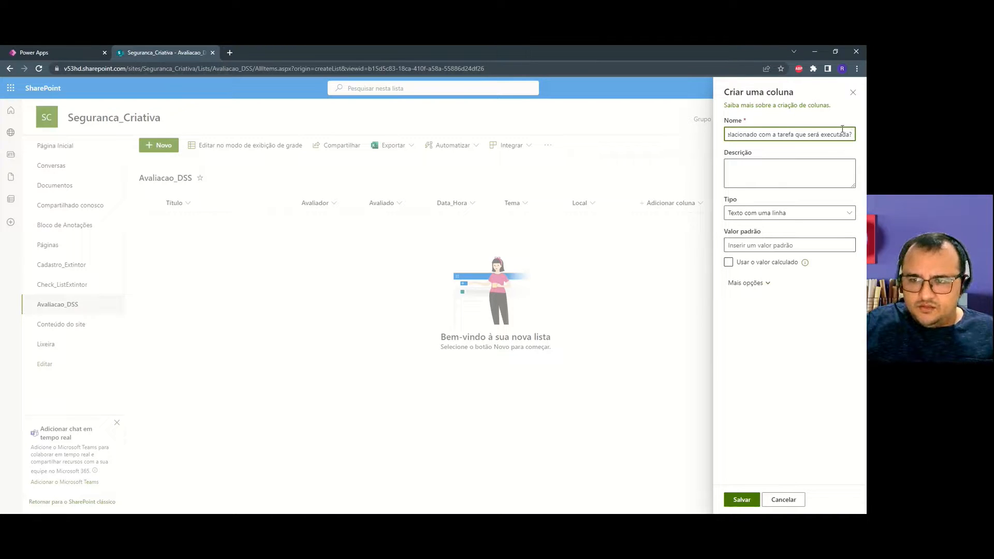
left_click_drag(849, 134, 725, 136)
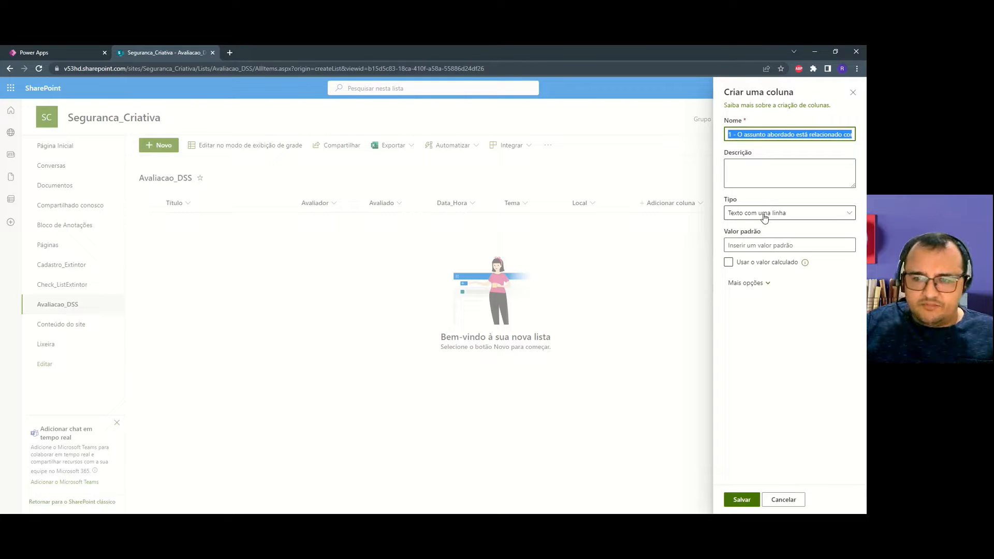
left_click(741, 499)
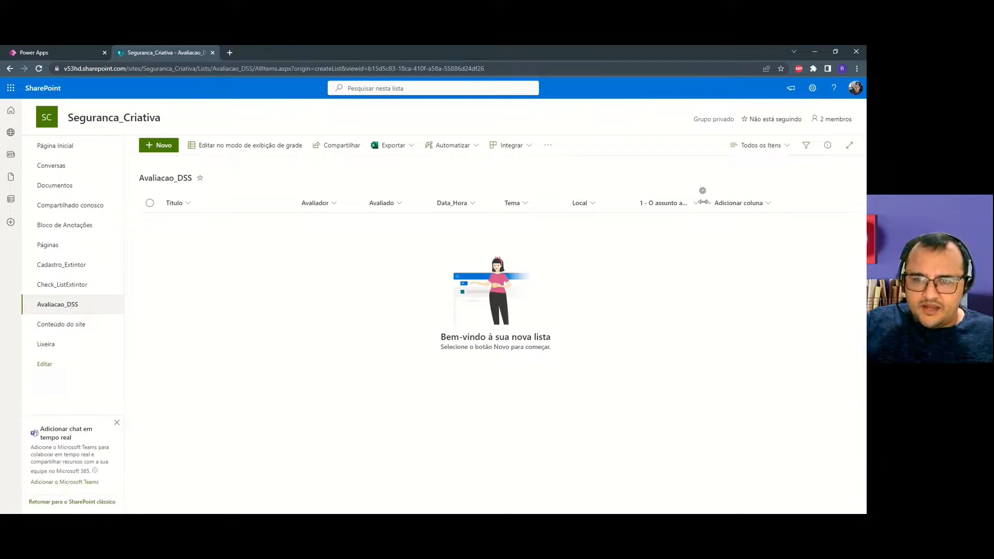
Widen the question 1 column of the Avaliacao_DSS list to about twice the width of its neighbouring columns.
left_click_drag(702, 199, 725, 201)
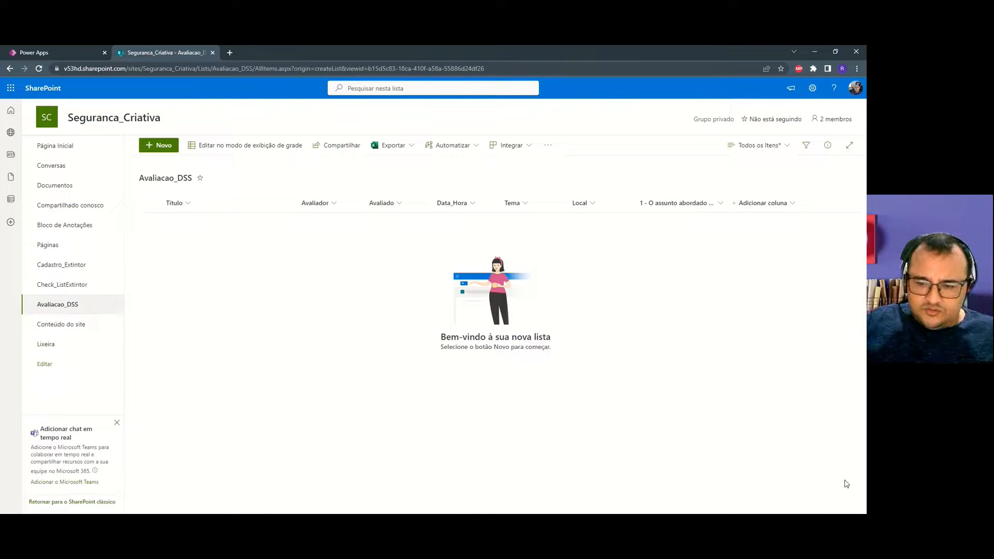
left_click_drag(727, 204, 863, 206)
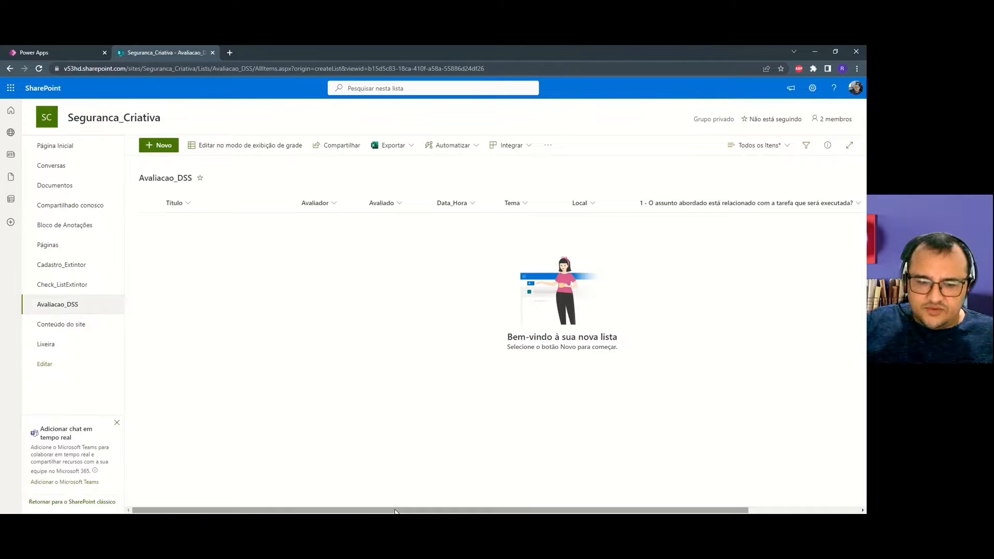
left_click_drag(395, 511, 488, 509)
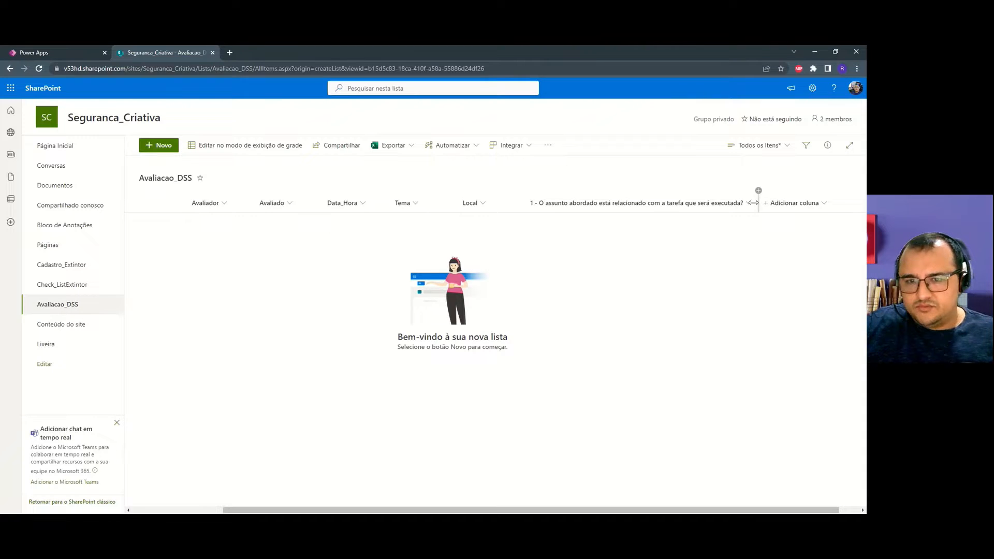
left_click_drag(756, 203, 656, 214)
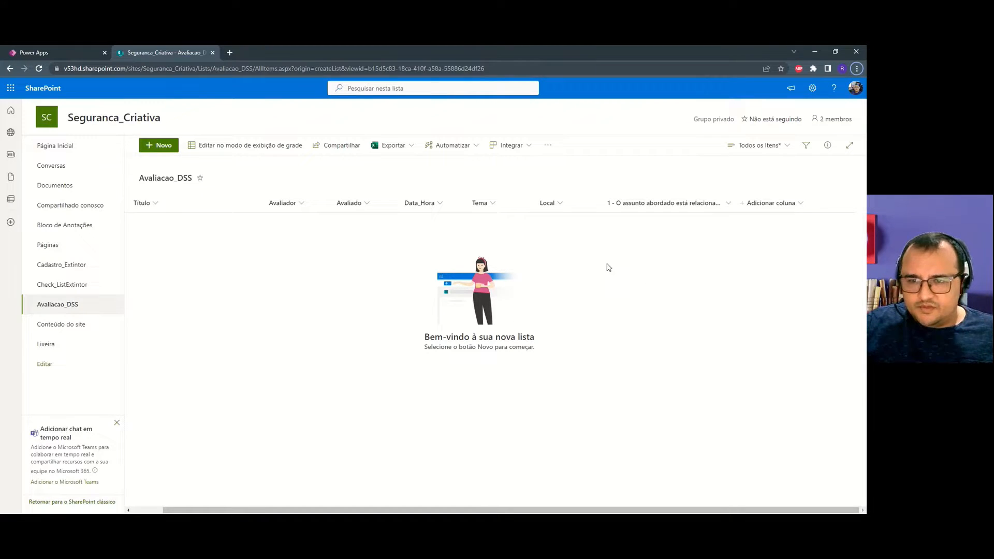
Add a single-line text column named "2 - Houve participação dos colaboradores, trouxeram dúvidas, opiniões, sugestões?".
left_click(771, 202)
left_click(768, 220)
key("ctrl+v")
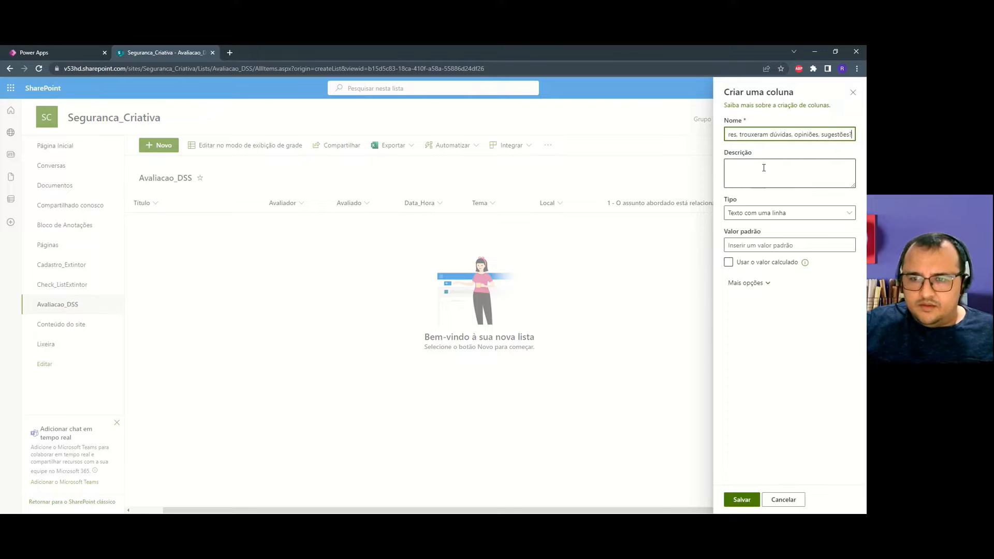
key("Tab")
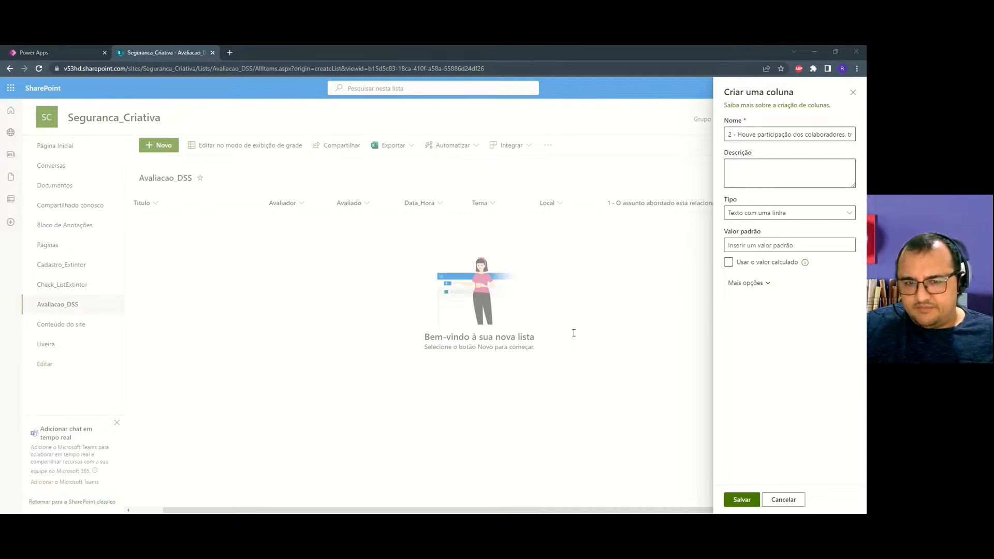
left_click(416, 310)
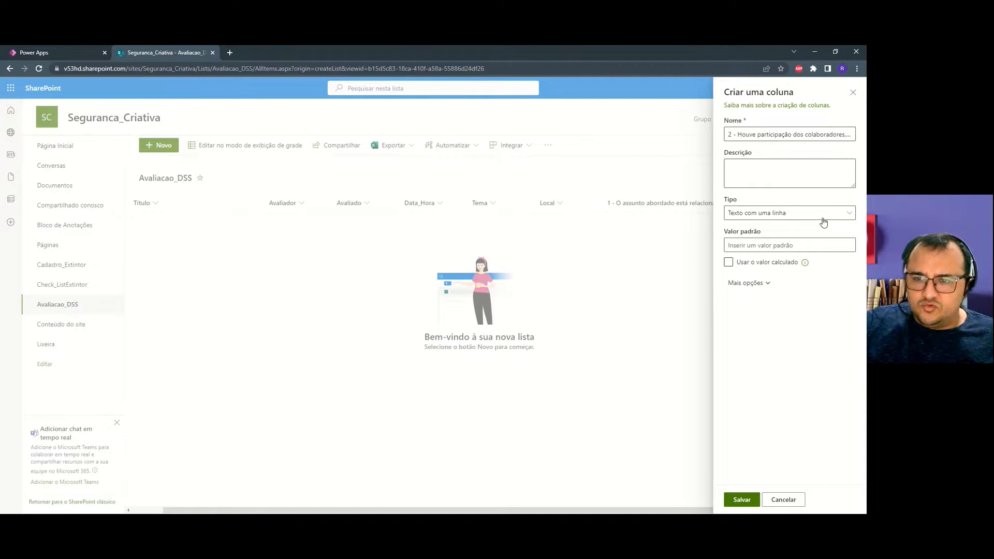
left_click(742, 499)
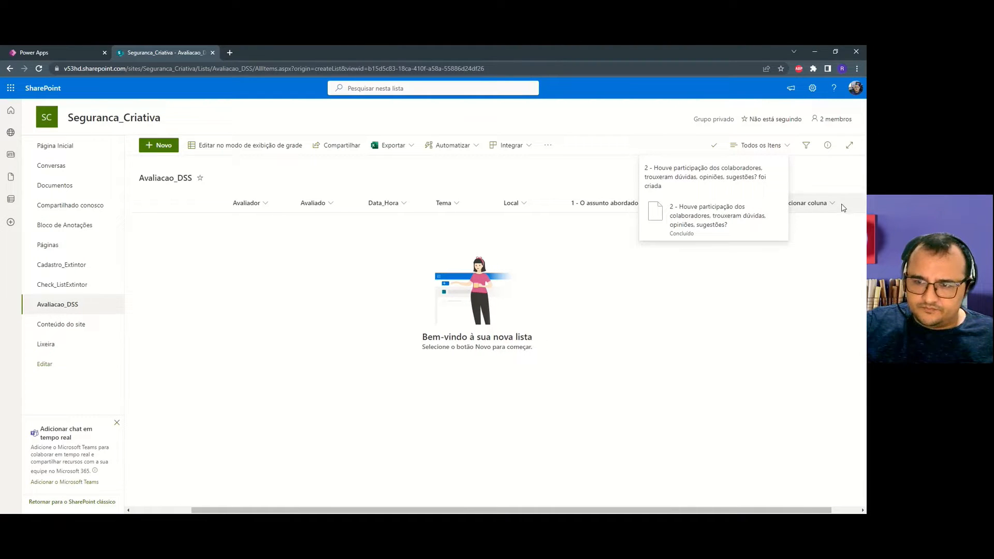
Add a single-line text column named "3 - O tempo utilizado para realização está dentro do esperado (mín 5' máx 15')?".
left_click(714, 146)
left_click(697, 297)
left_click(811, 207)
left_click(781, 220)
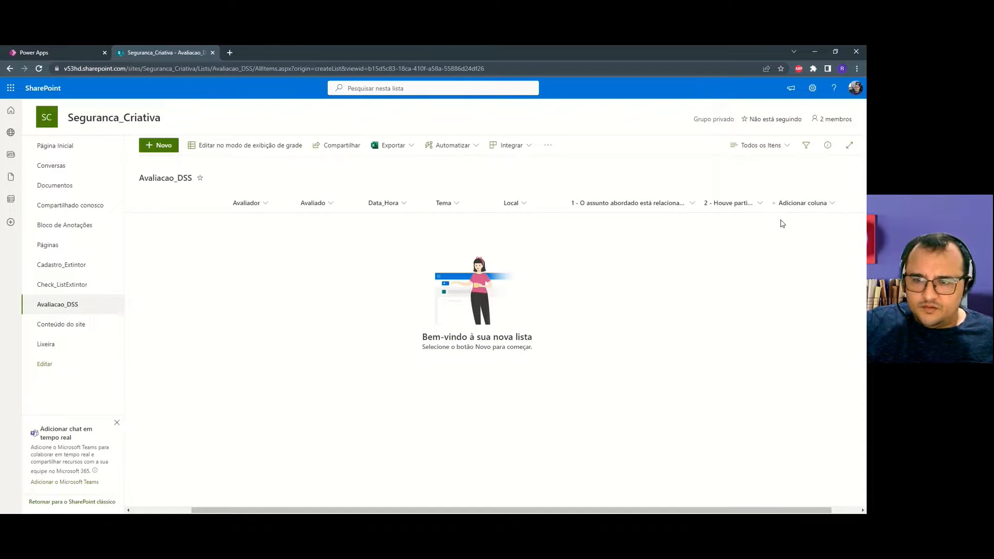
key("ctrl+v")
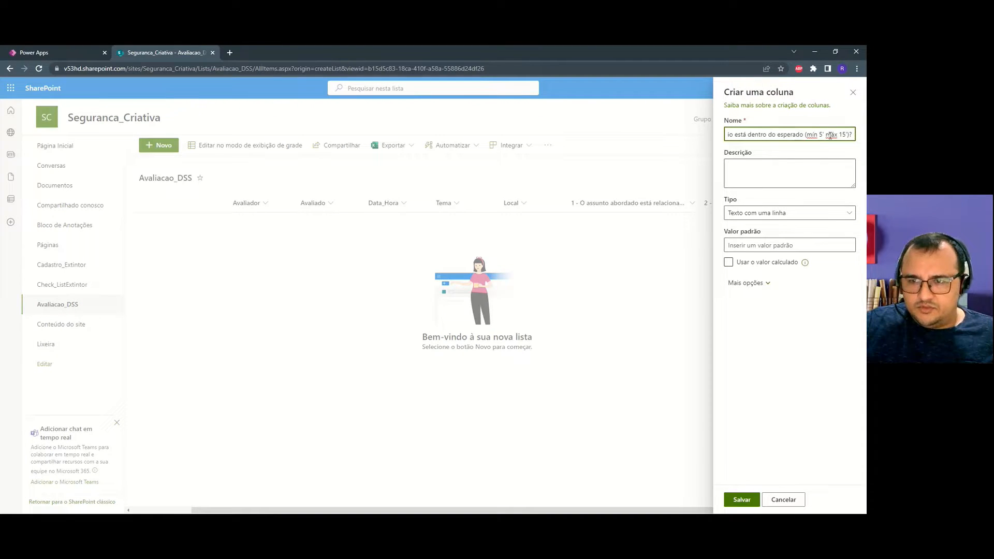
left_click(740, 499)
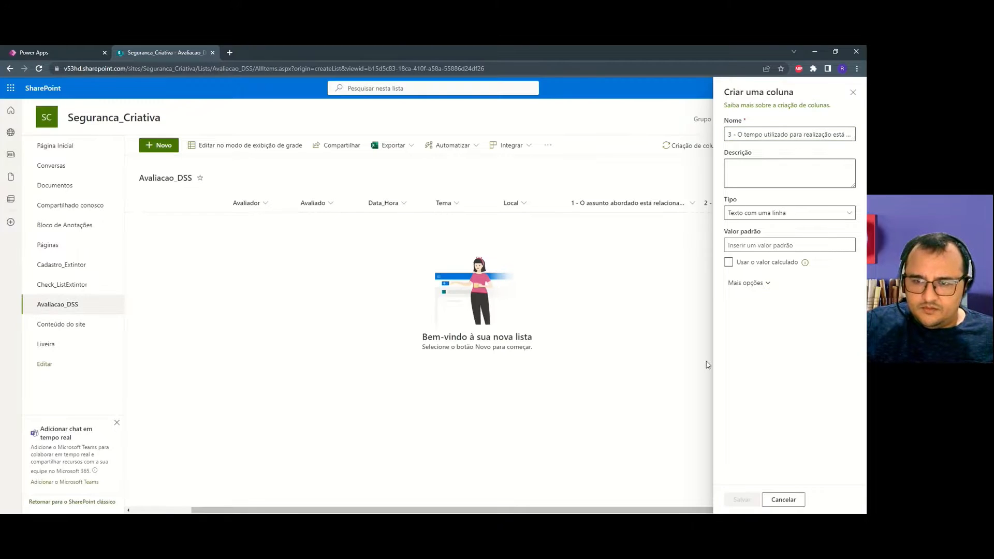
Add a single-line text column named "4 - O facilitador conduziu o Diálogo de maneira lógica (aquecimento, revisão, introdução, diálogo e conclusão)?".
left_click_drag(616, 512, 697, 512)
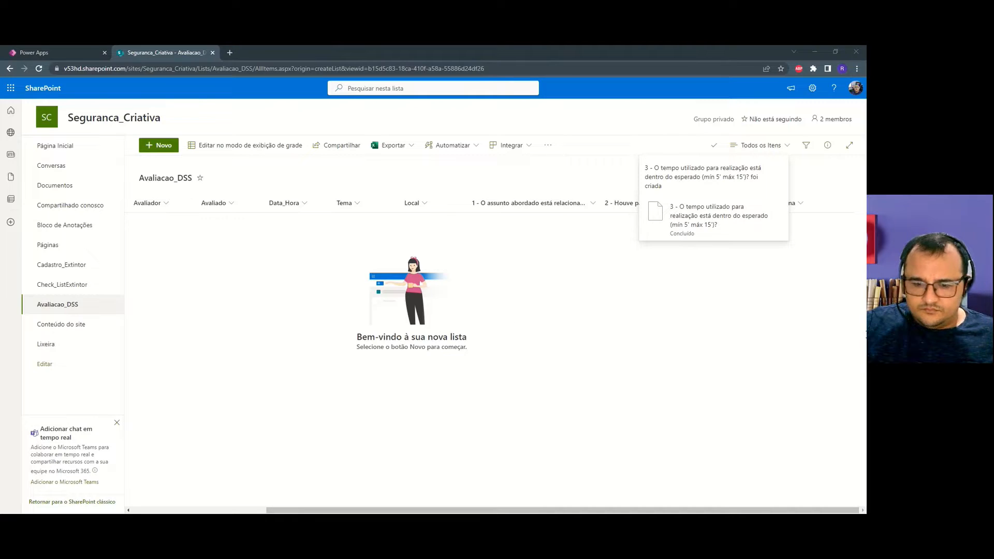
left_click(773, 203)
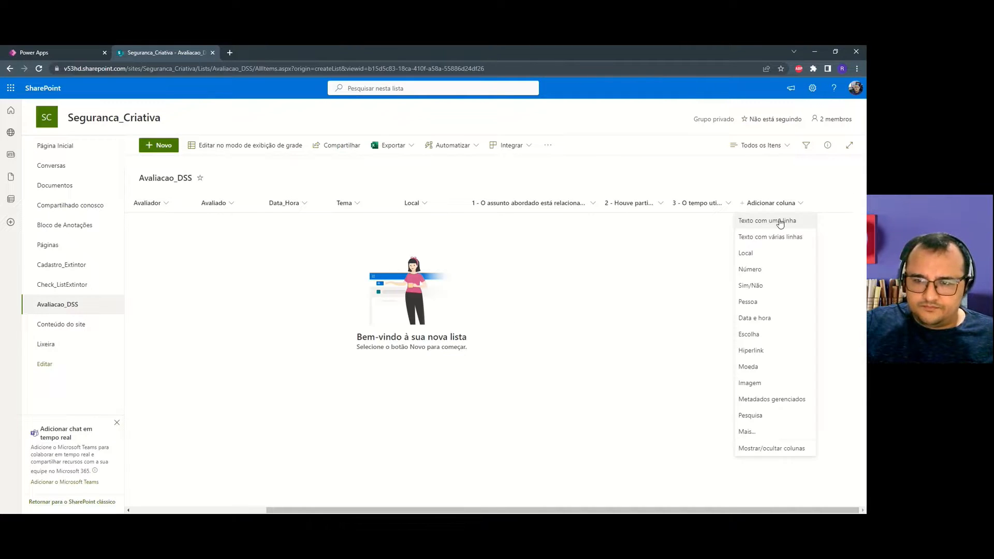
left_click(777, 220)
key("ctrl+v")
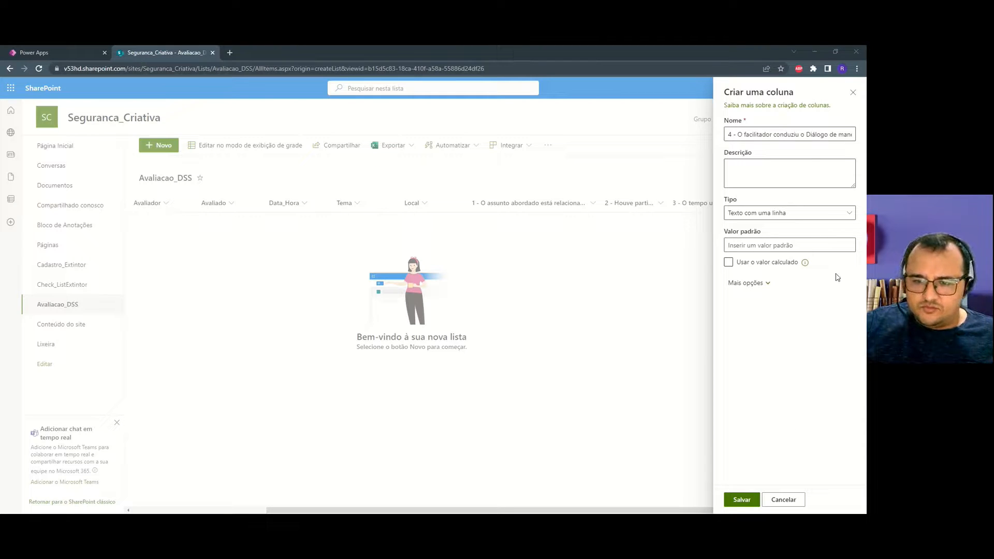
left_click(768, 137)
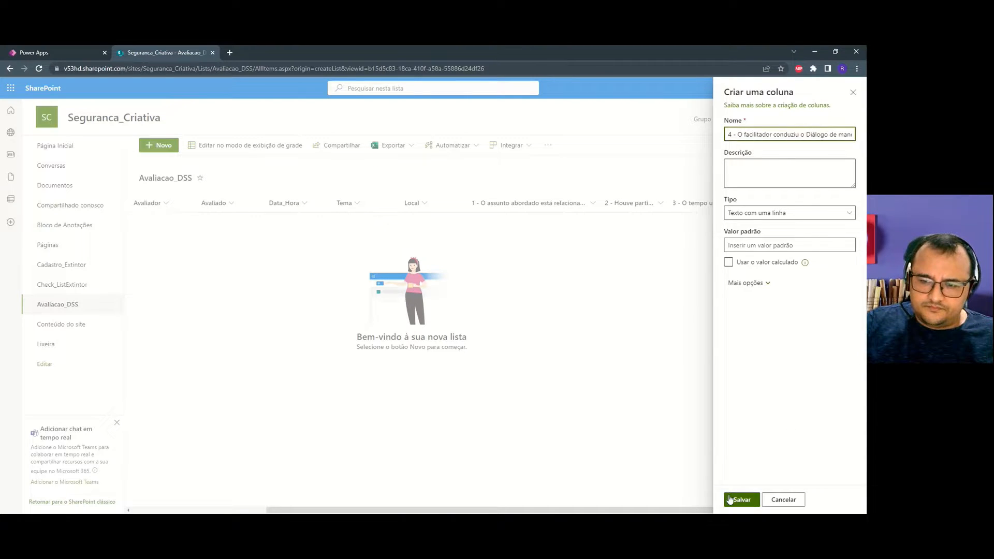
left_click(741, 500)
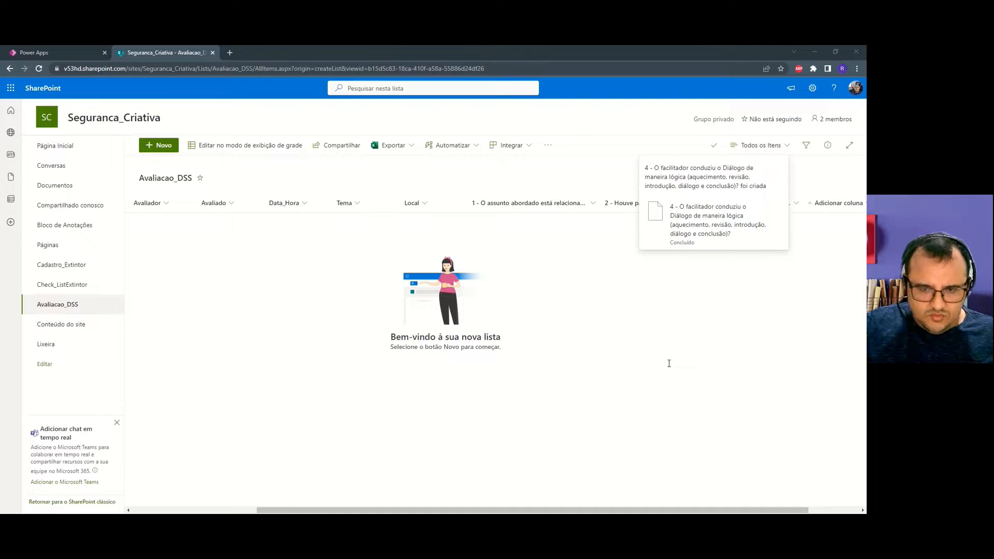
Add a single-line text column for evaluation question 5, on the methodology, to the Avaliacao_DSS list.
left_click(838, 204)
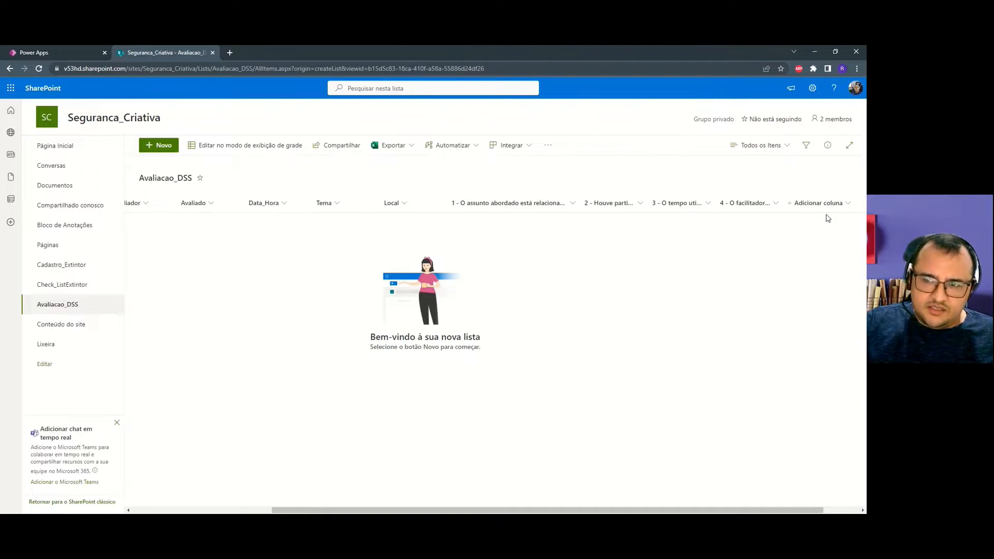
left_click(809, 208)
left_click(805, 223)
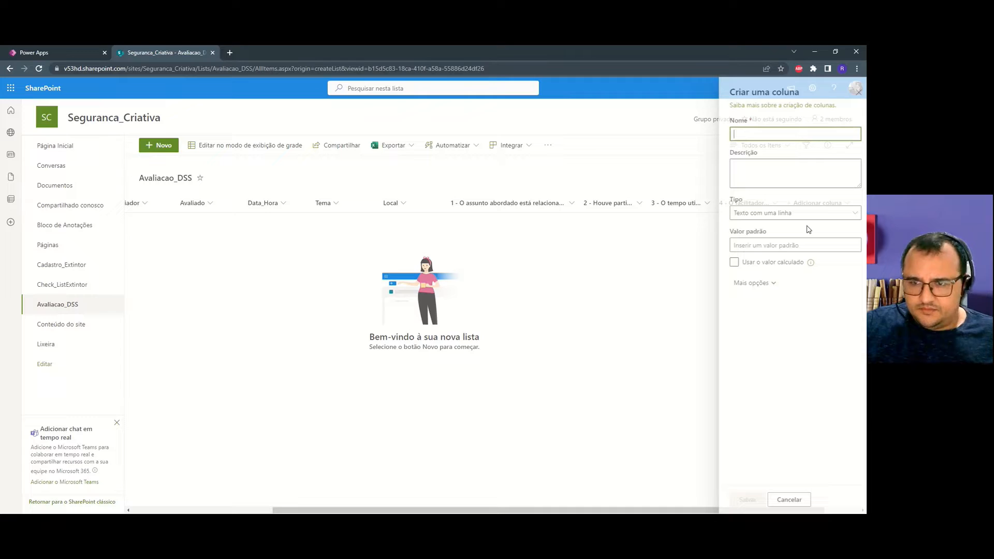
key("ctrl+v")
left_click(742, 499)
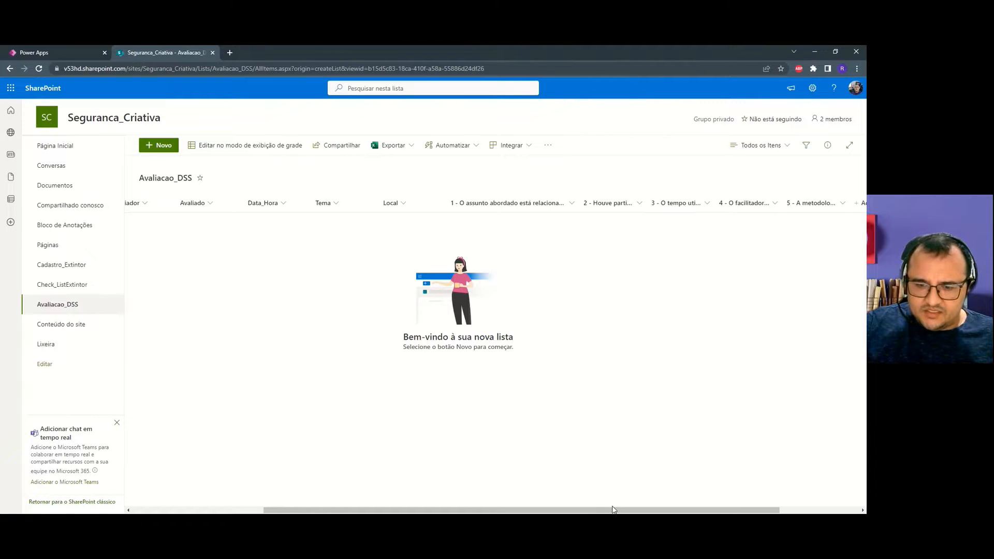
Add a single-line text column named "6 - Há registro diário evidenciando a frequência da ferramenta e participação dos colaboradores?".
left_click_drag(612, 510, 817, 496)
left_click(776, 210)
left_click(758, 220)
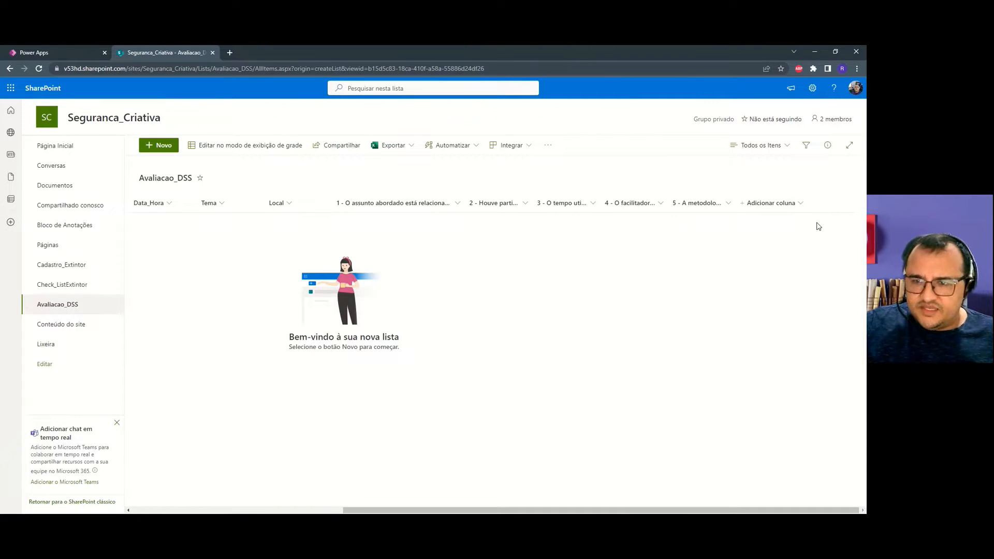
key("ctrl+v")
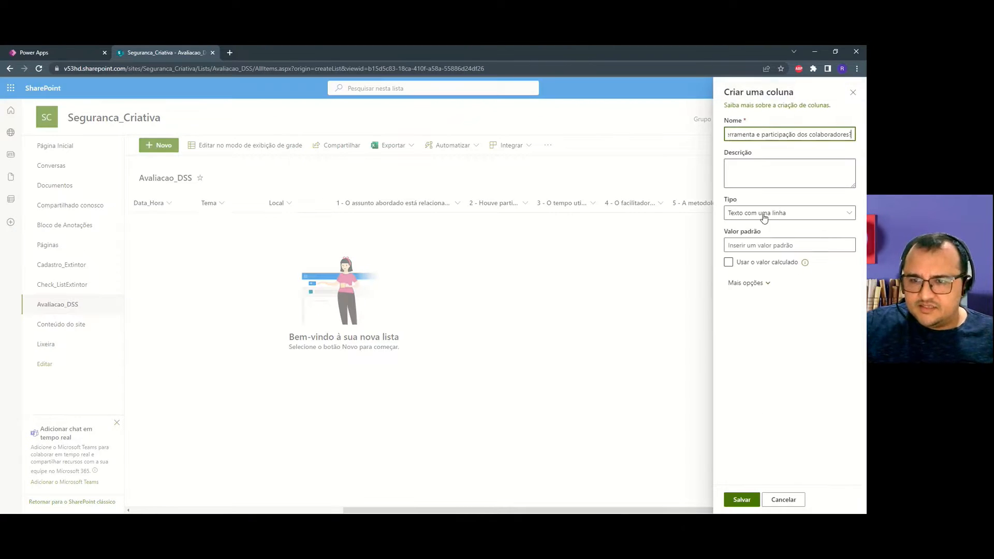
left_click(740, 499)
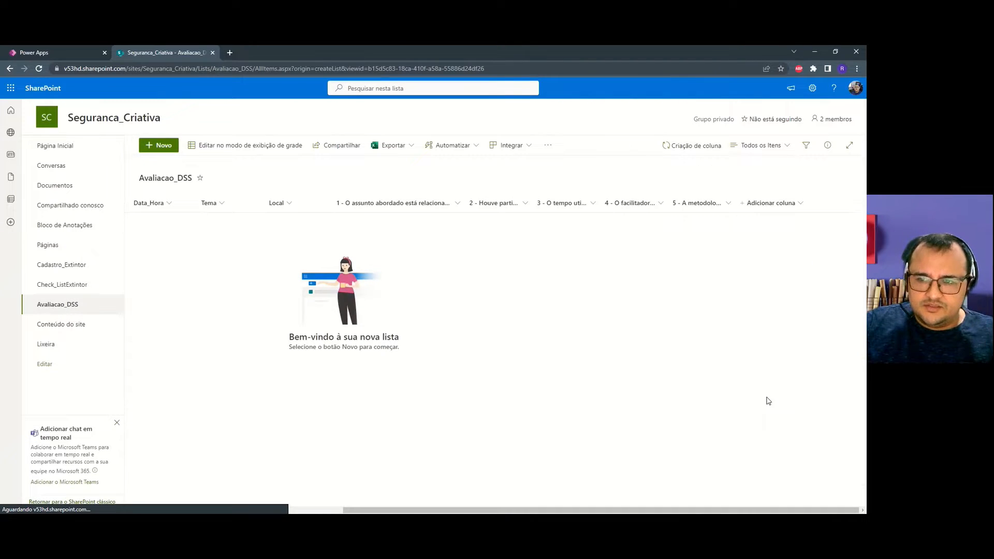
Add a single-line text column named Observacao to the Avaliacao_DSS list.
scroll(604, 496, "right", 2)
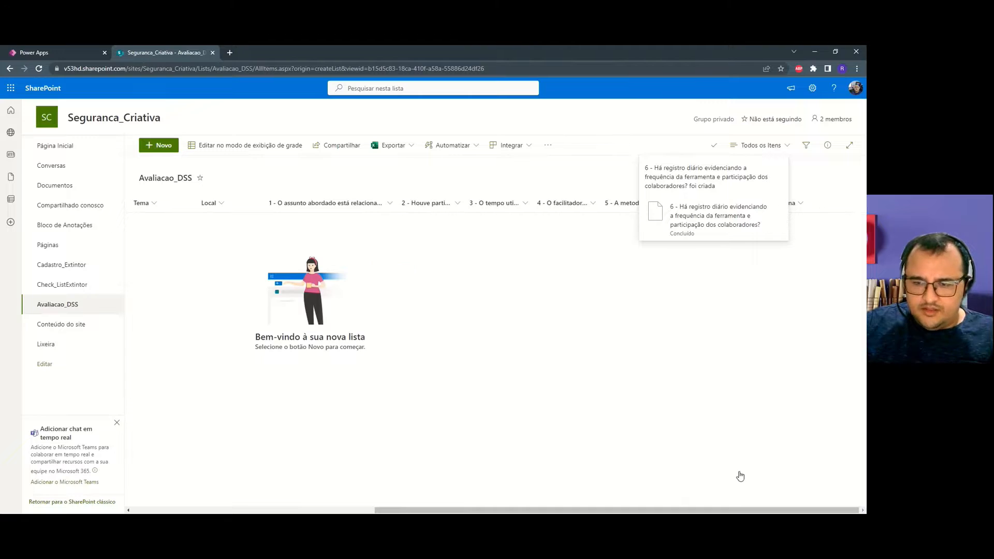
left_click(798, 213)
left_click(797, 217)
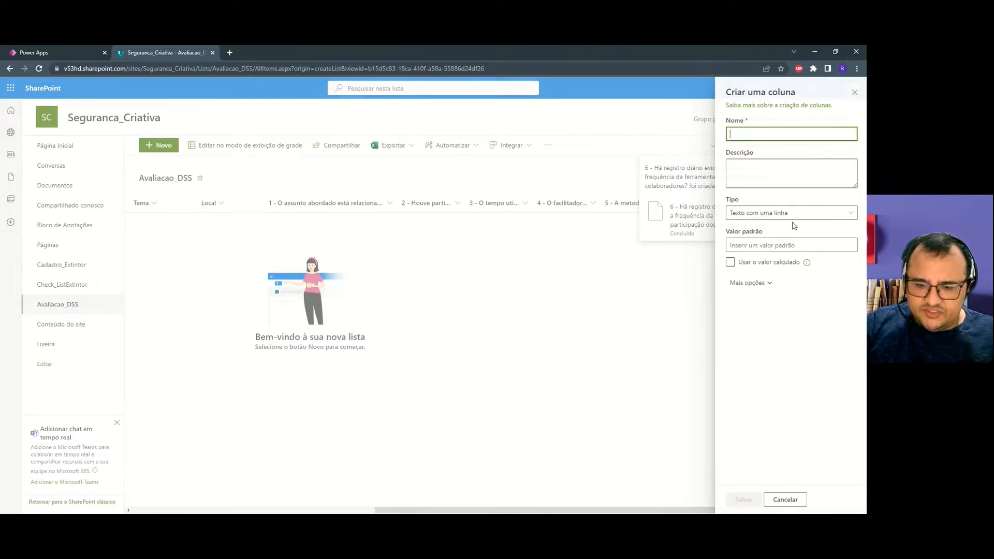
type("Obser")
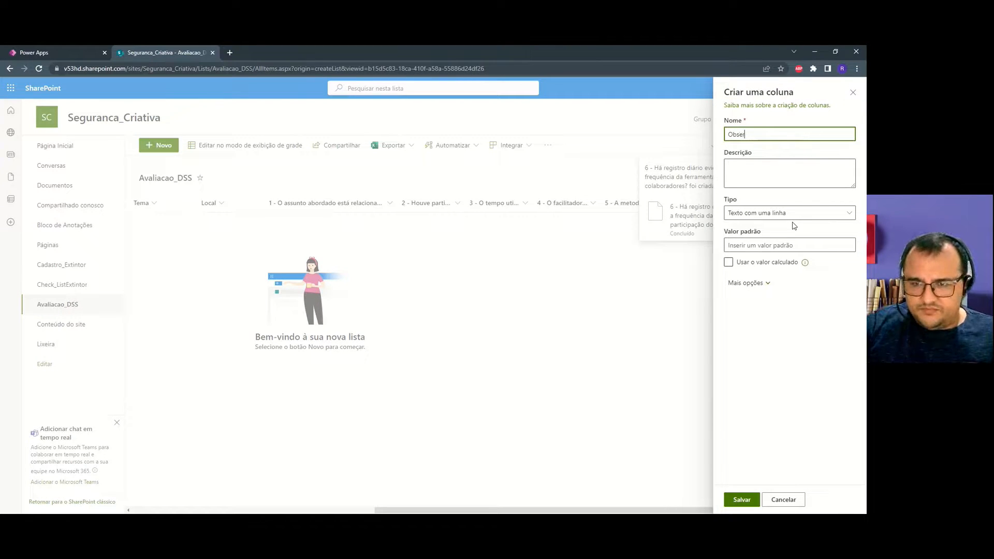
type("vacao")
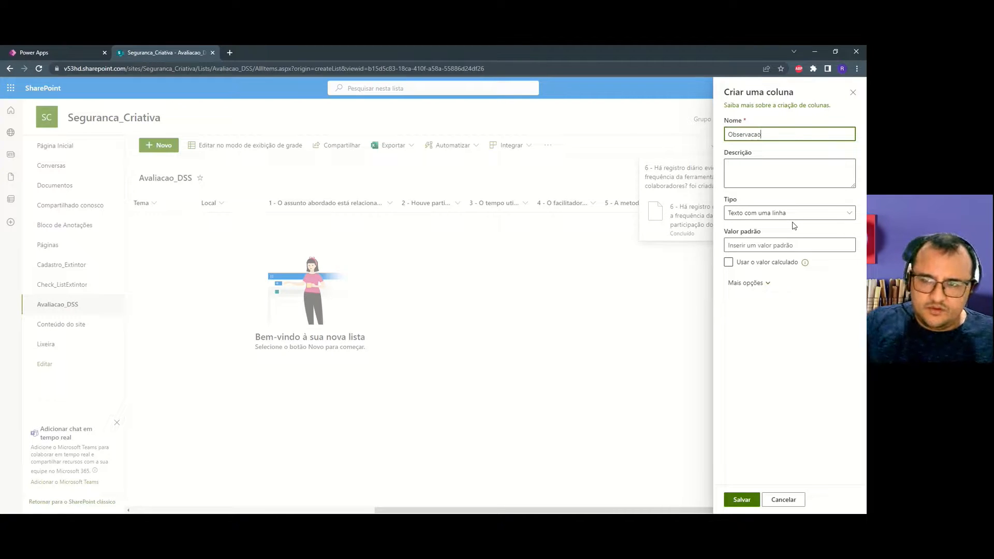
left_click(742, 499)
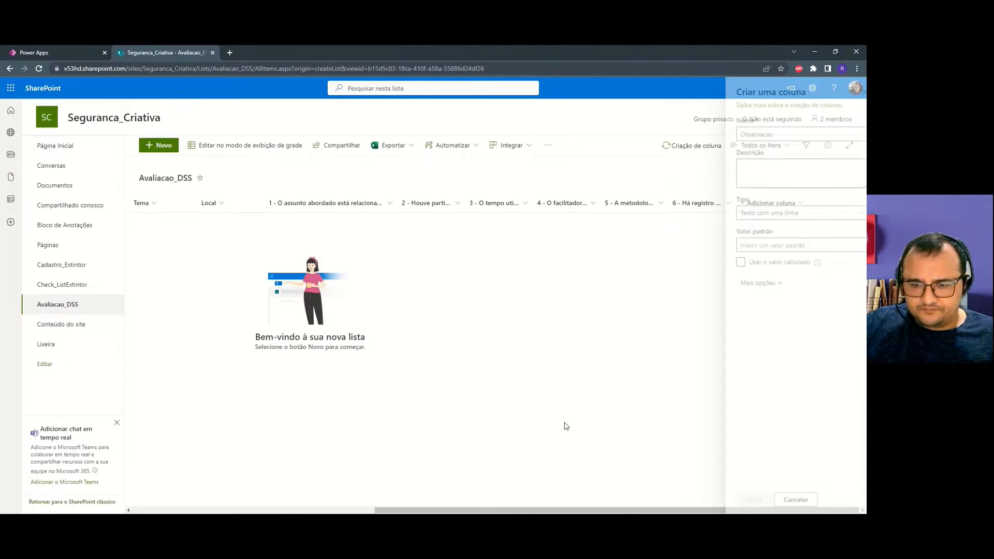
Narrow the Título column of the Avaliacao_DSS list and open the SharePoint settings.
left_click_drag(639, 510, 363, 509)
left_click_drag(293, 202, 248, 203)
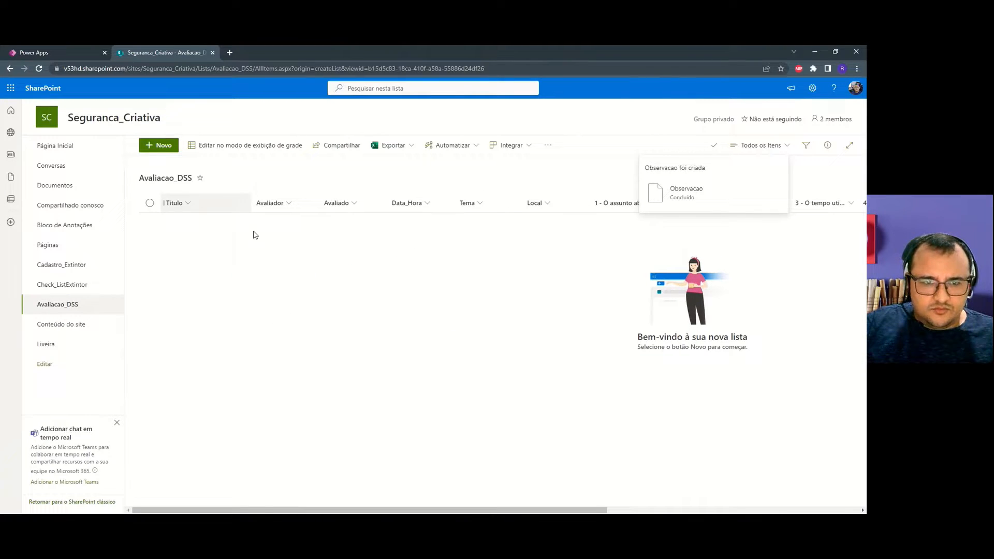
left_click(813, 90)
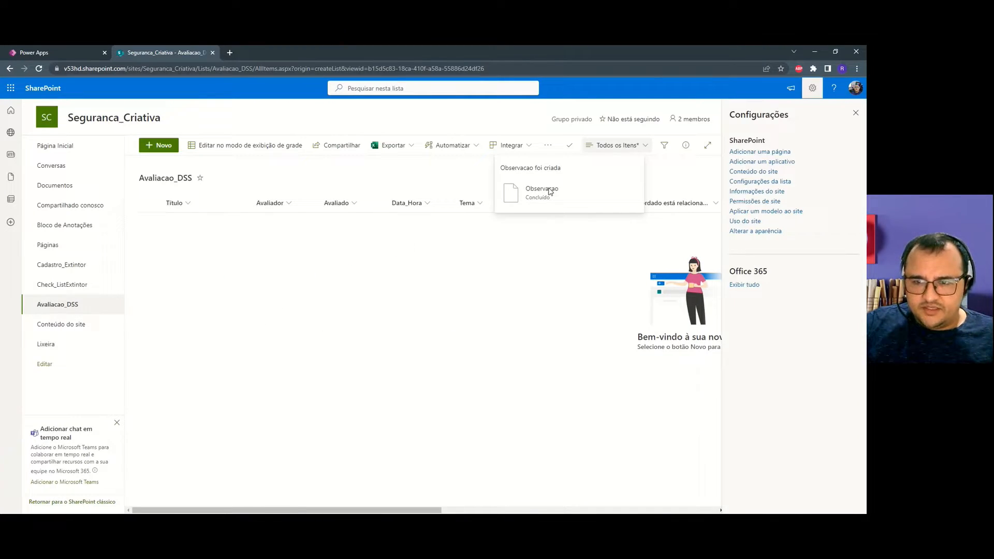
In the Avaliacao_DSS list settings, make the Title column optional so it no longer requires information.
left_click(774, 182)
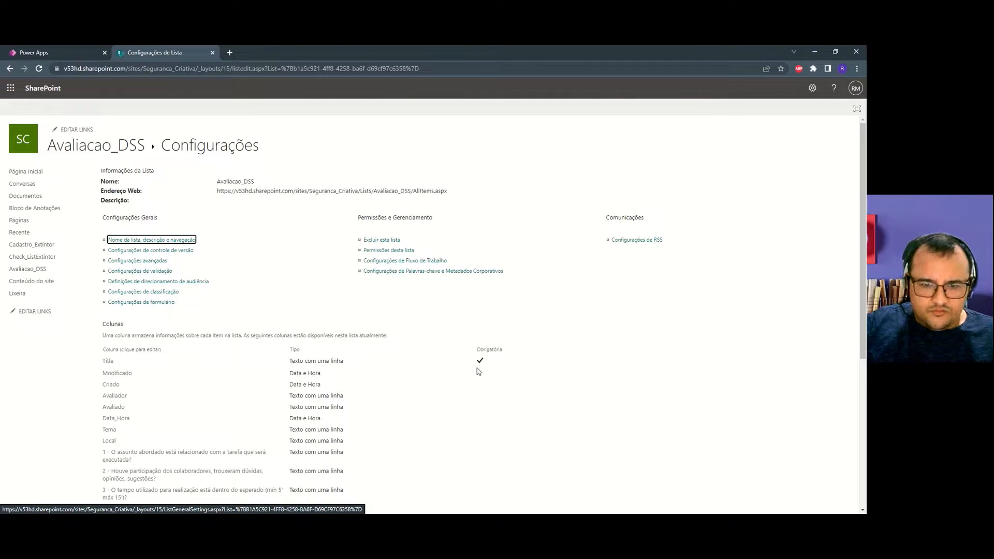
left_click(104, 362)
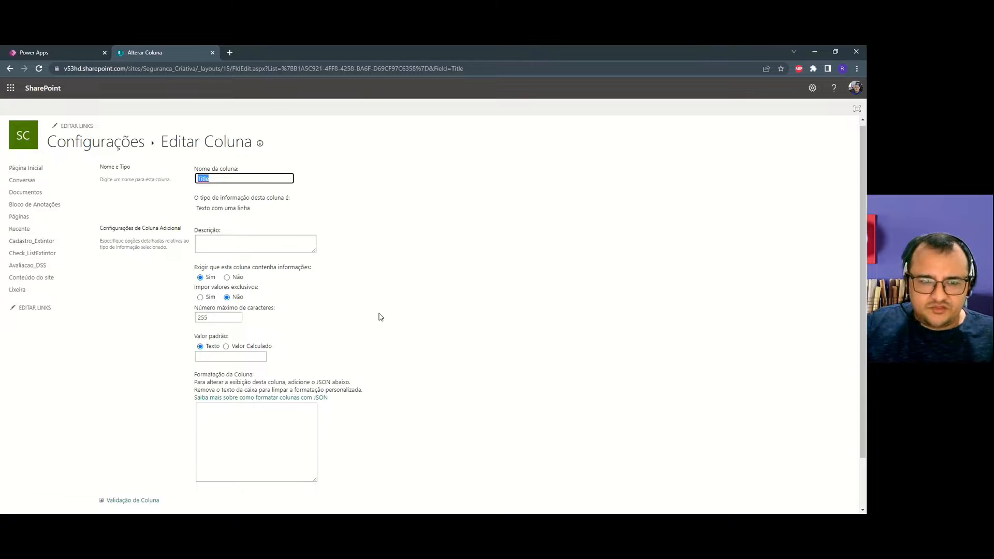
scroll(377, 315, "down", 1)
scroll(403, 331, "up", 1)
left_click(227, 281)
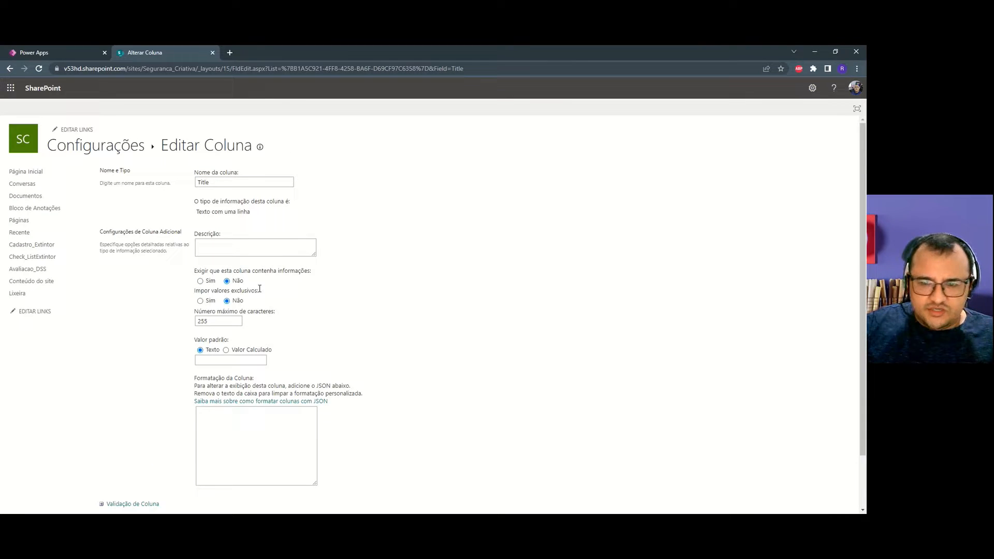
scroll(797, 486, "down", 1)
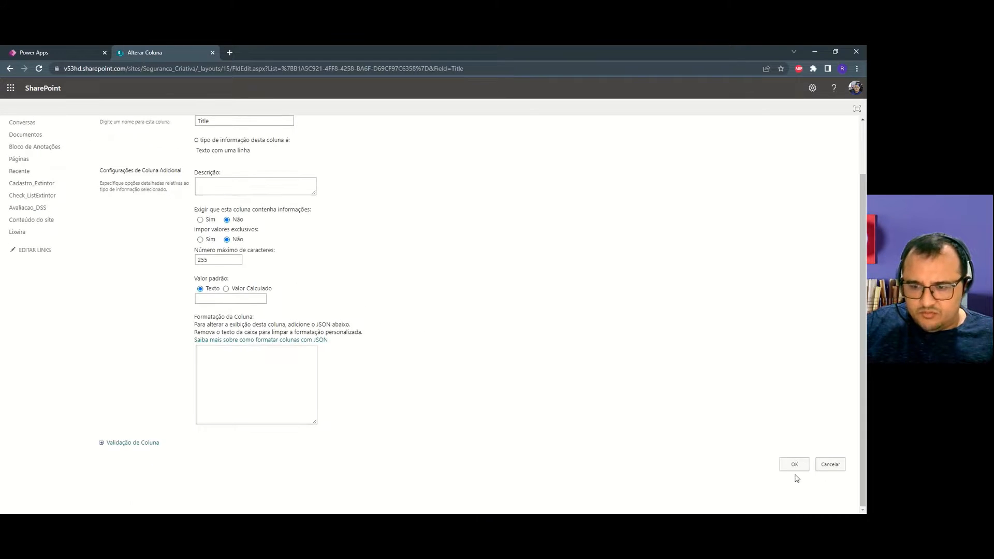
left_click(793, 466)
scroll(280, 351, "up", 1)
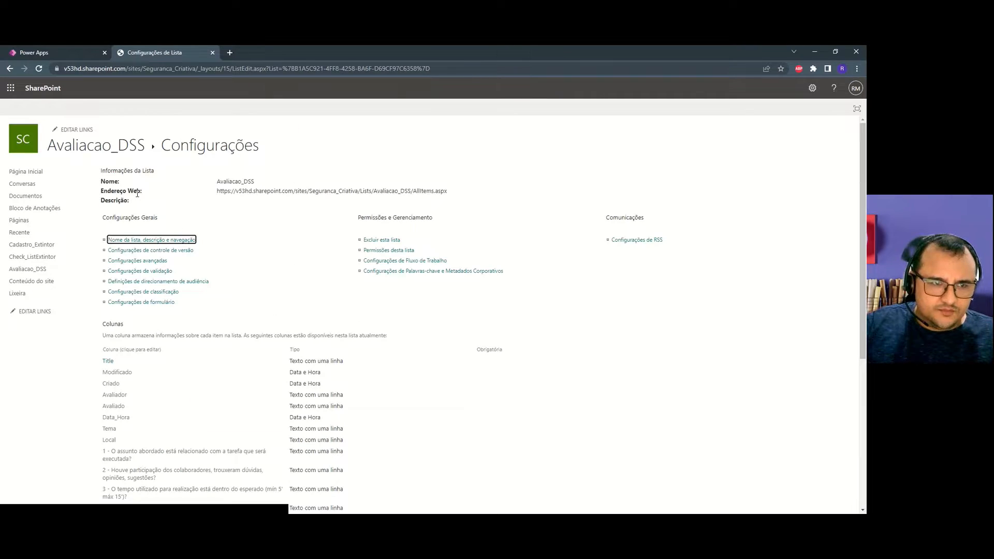
In the Avaliacao_DSS list view, hide the Title column, show the ID column and place it first.
left_click(104, 150)
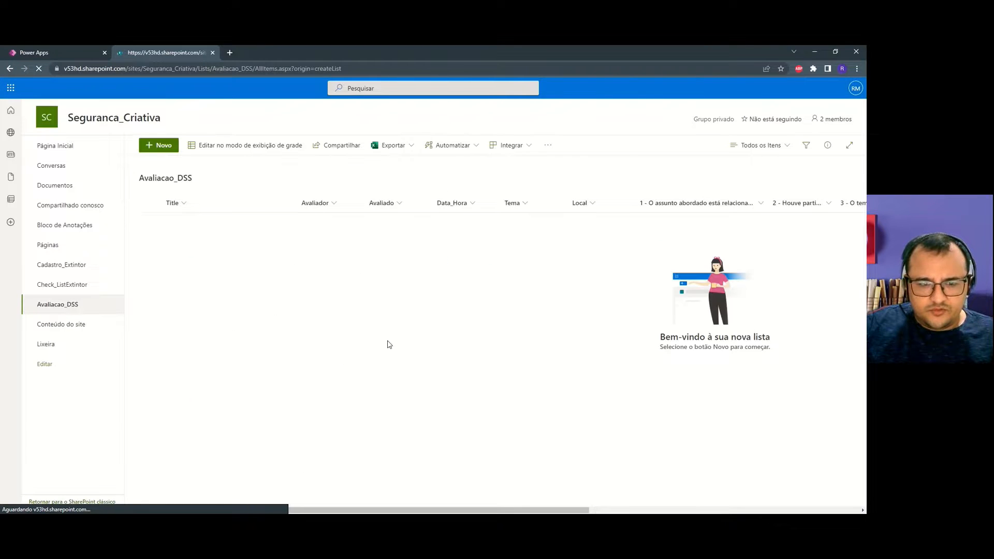
left_click_drag(376, 510, 482, 510)
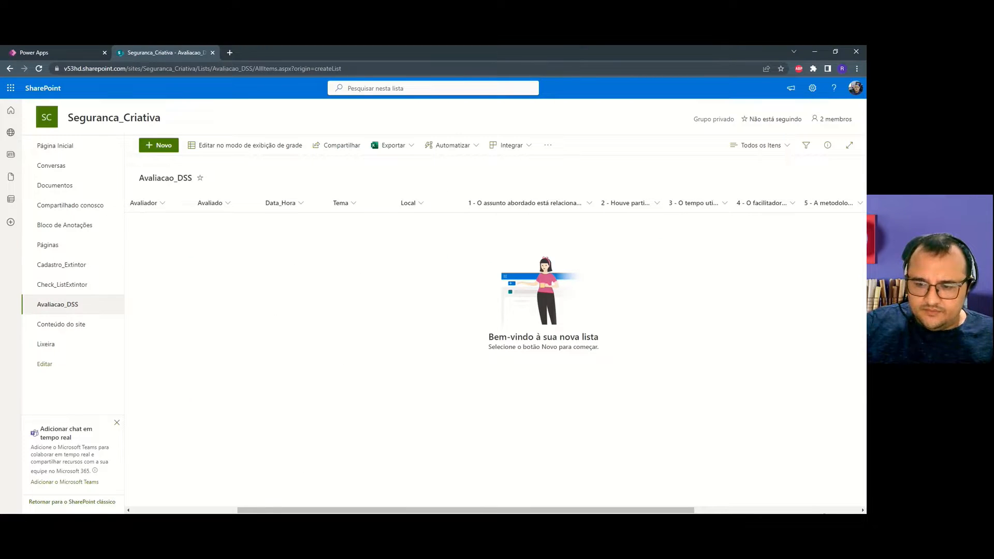
scroll(771, 289, "right", 5)
left_click(802, 211)
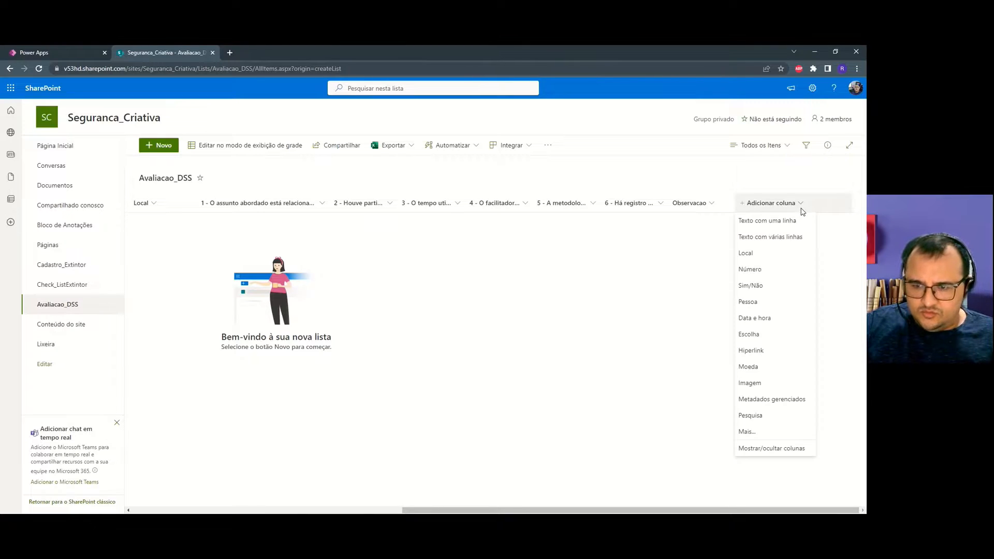
left_click(748, 449)
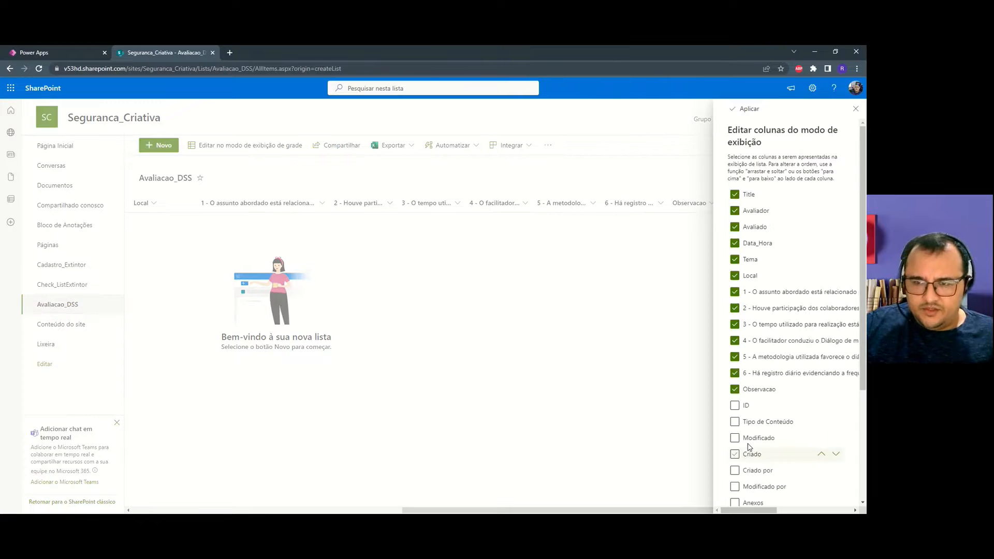
left_click(752, 195)
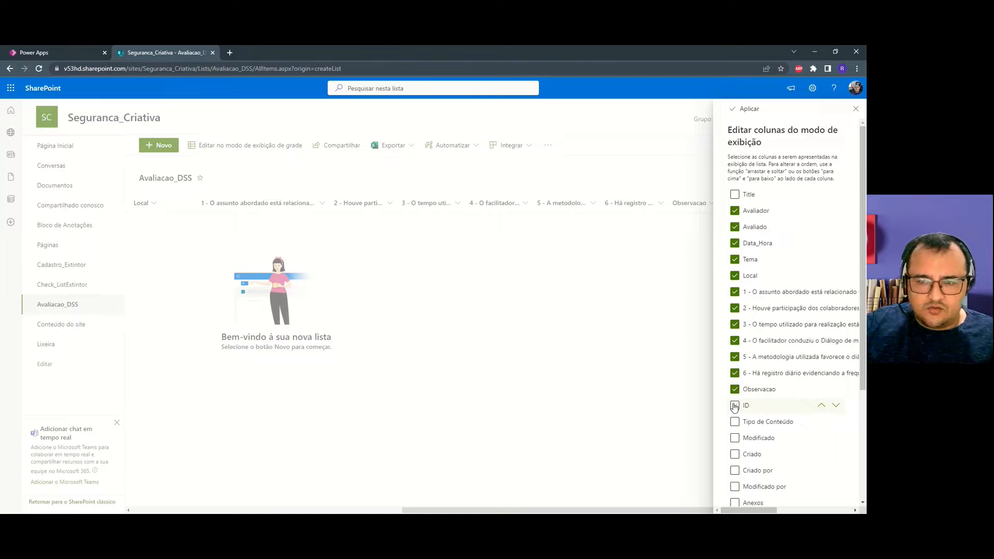
scroll(734, 409, "down", 3)
scroll(753, 442, "up", 3)
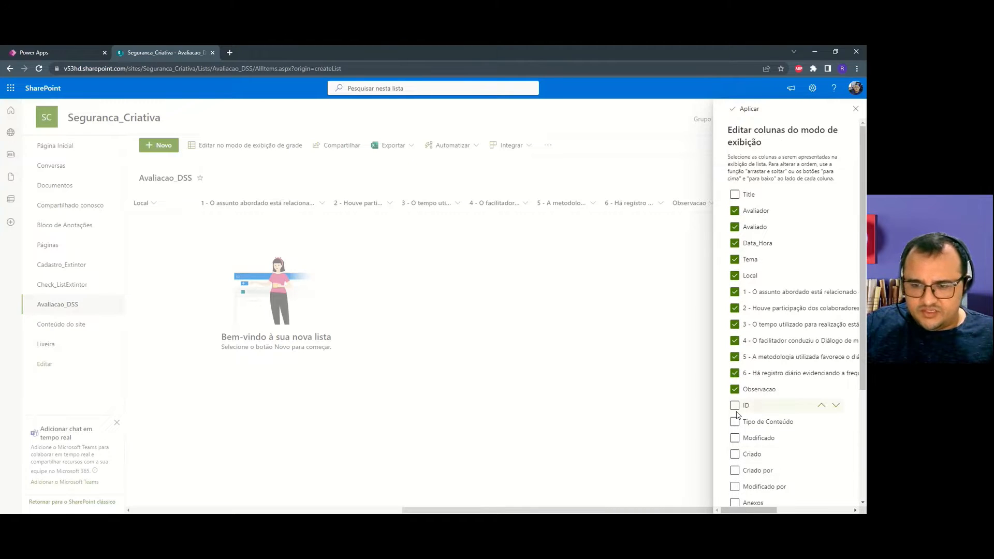
left_click(735, 406)
left_click(745, 108)
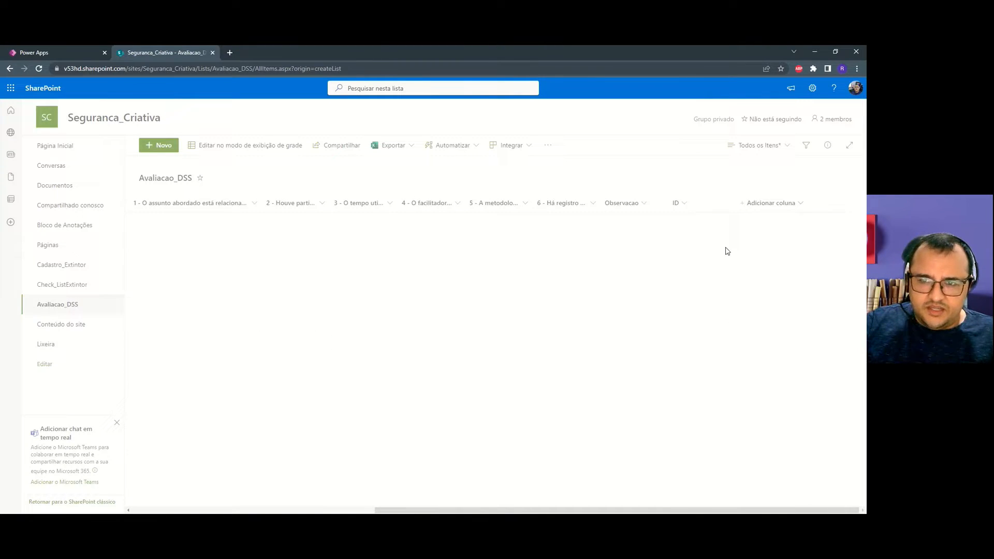
mouse_move(683, 202)
left_mouse_down()
mouse_move(129, 212)
mouse_move(163, 209)
left_mouse_up()
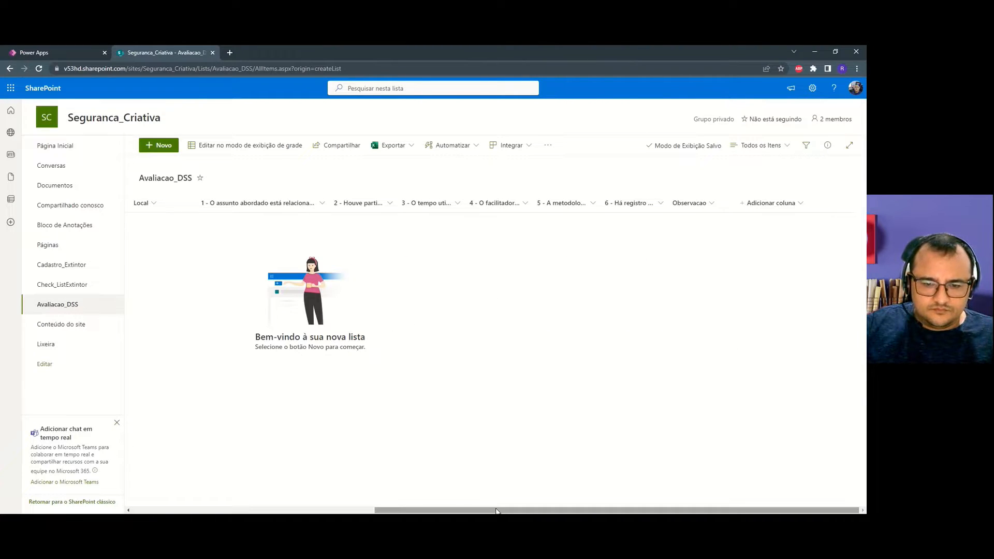
left_click_drag(496, 511, 261, 510)
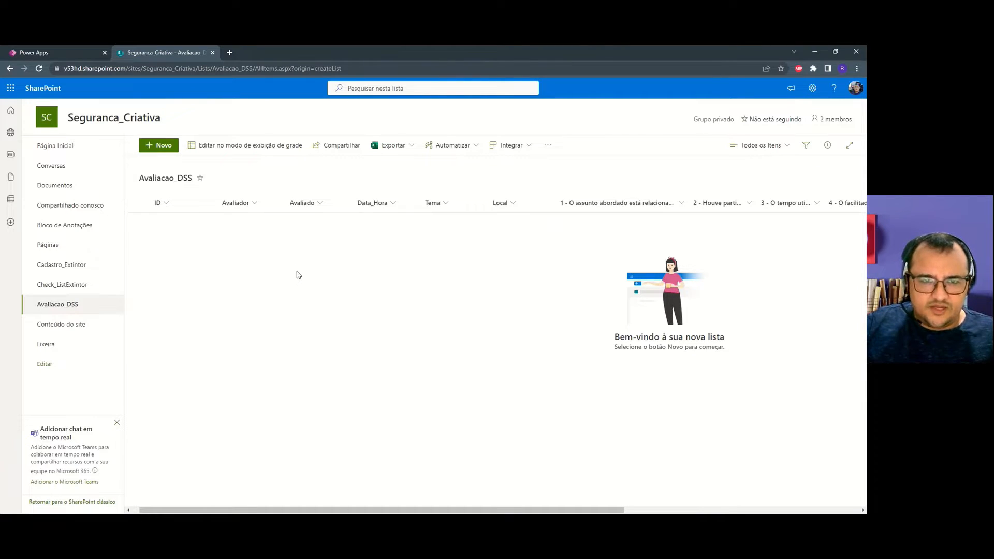
Switch to Power Apps and connect the Avaliacao_DSS list from the Seguranca_Criativa SharePoint site as a data source.
left_click(73, 51)
left_click(59, 191)
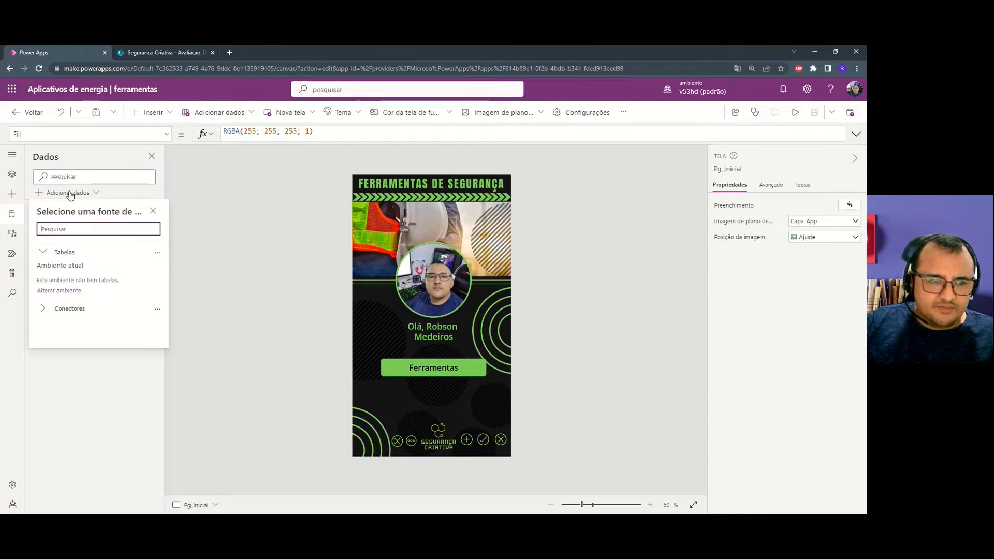
type("sha")
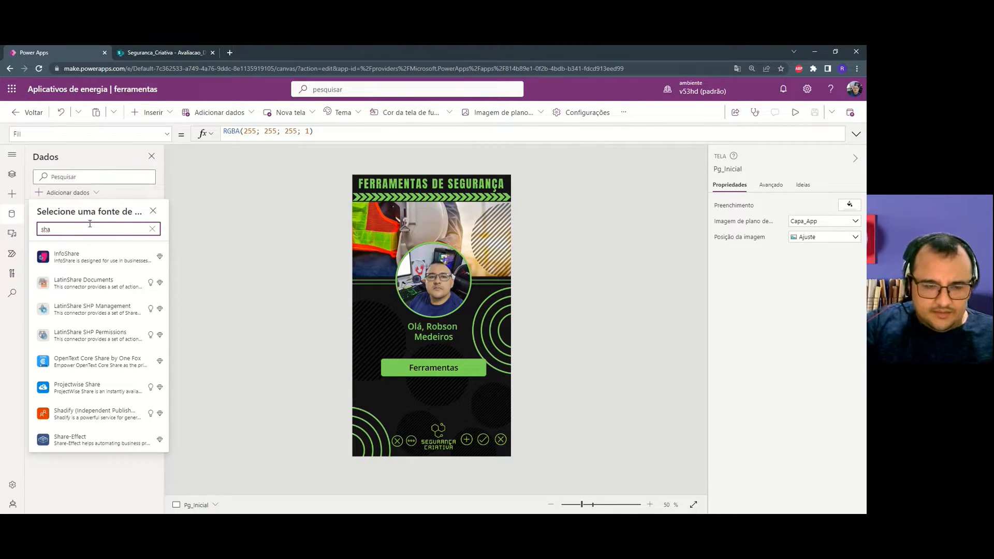
type("p")
key("BackSpace")
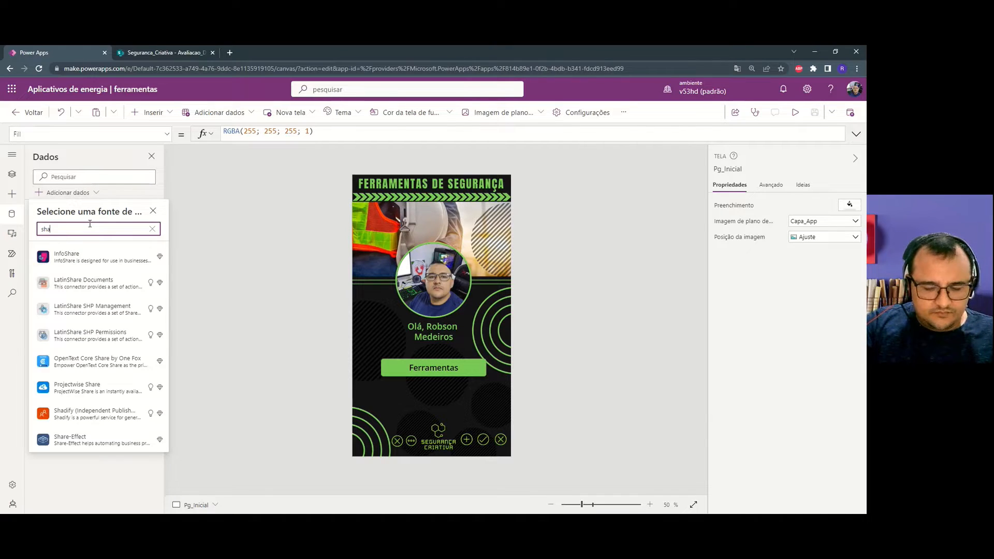
type("repoint")
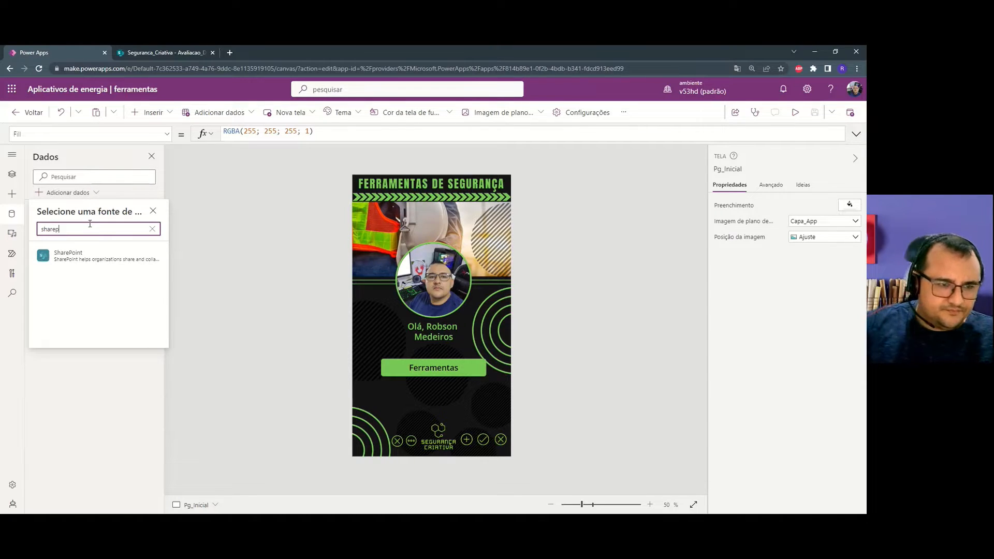
left_click(67, 254)
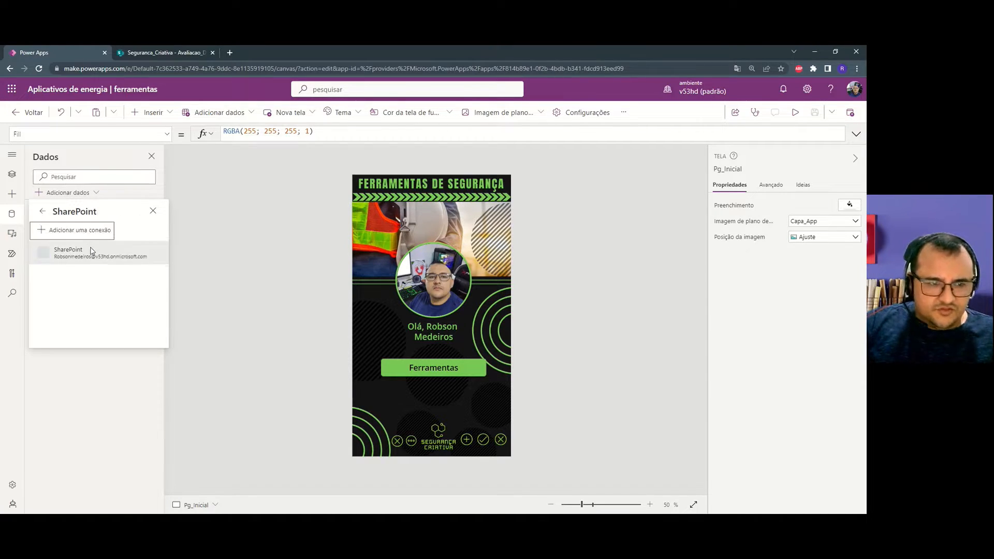
left_click(124, 252)
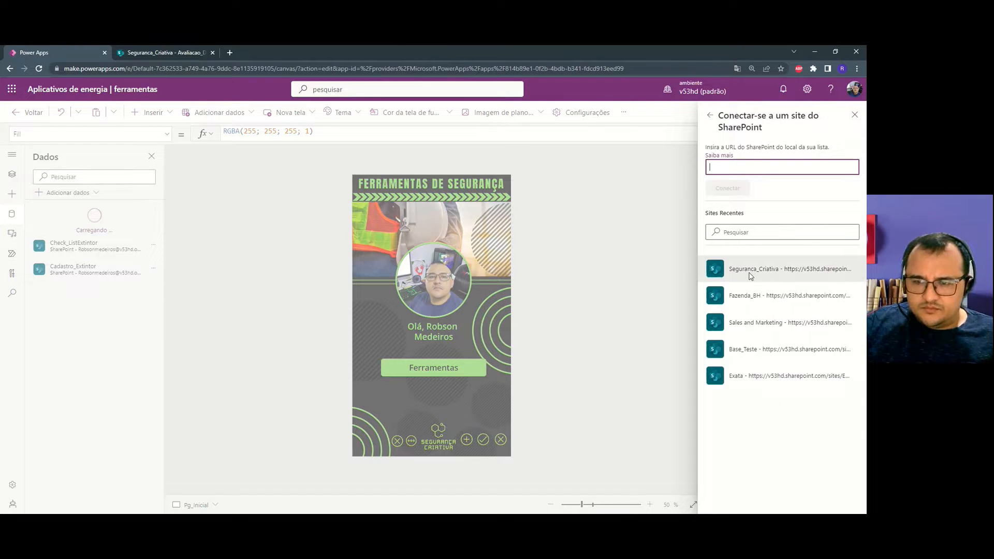
left_click(750, 271)
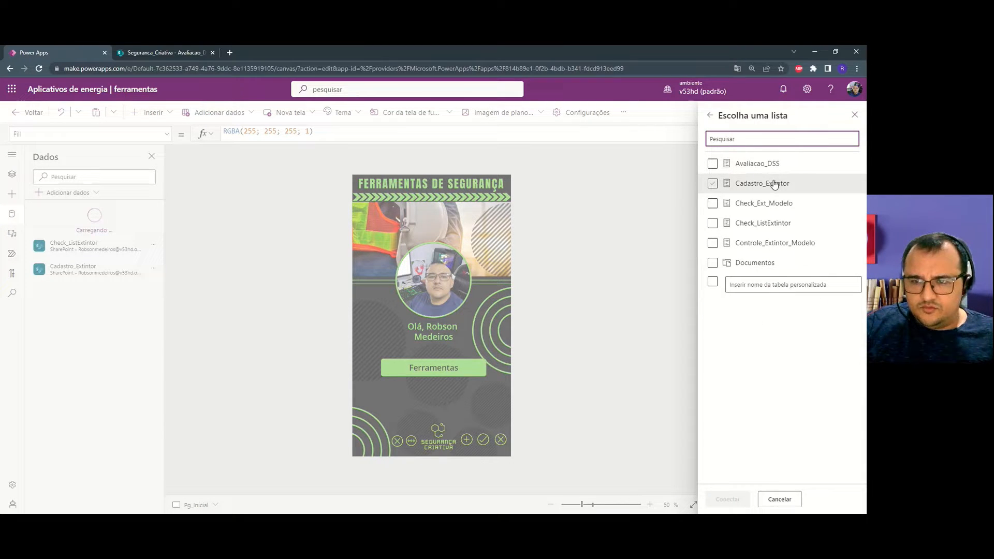
left_click(713, 163)
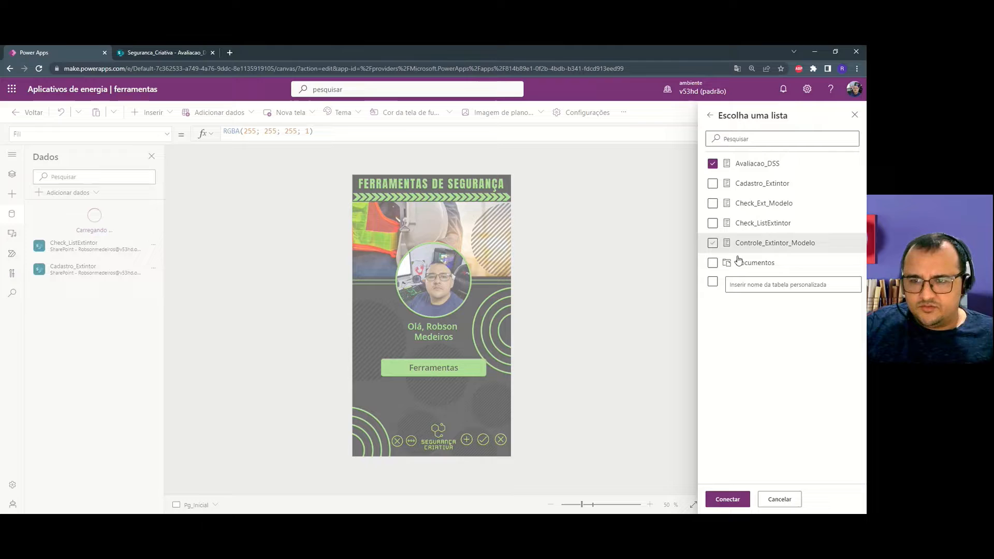
left_click(727, 499)
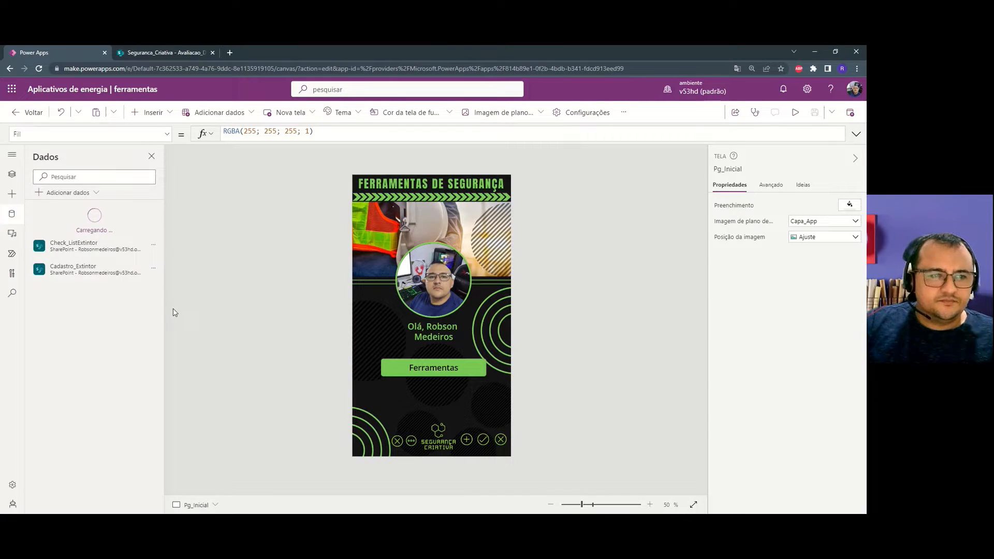
Follow the Ferramentas button to the Menu screen, collapse the screens in the tree view, and add a blank screen.
left_click(440, 369, "alt")
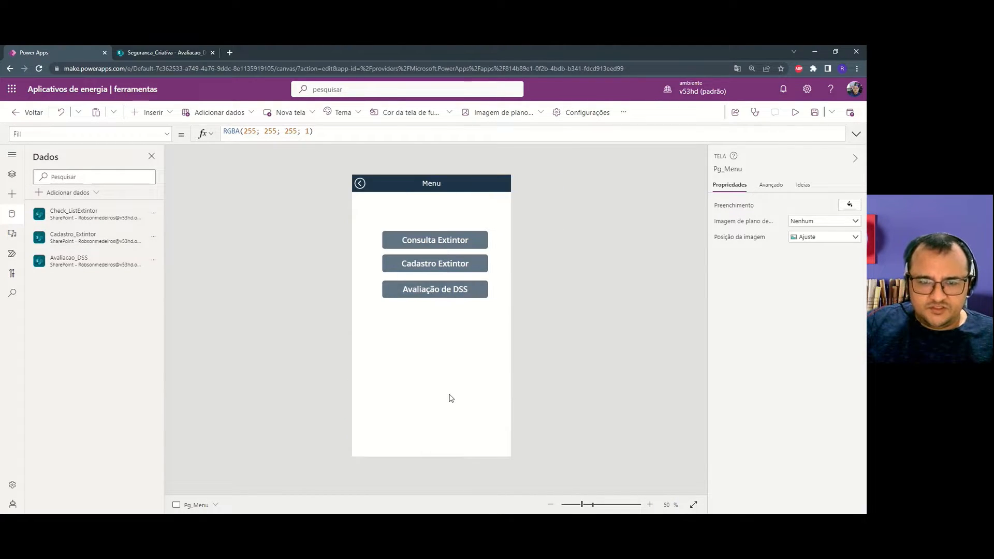
left_click(12, 175)
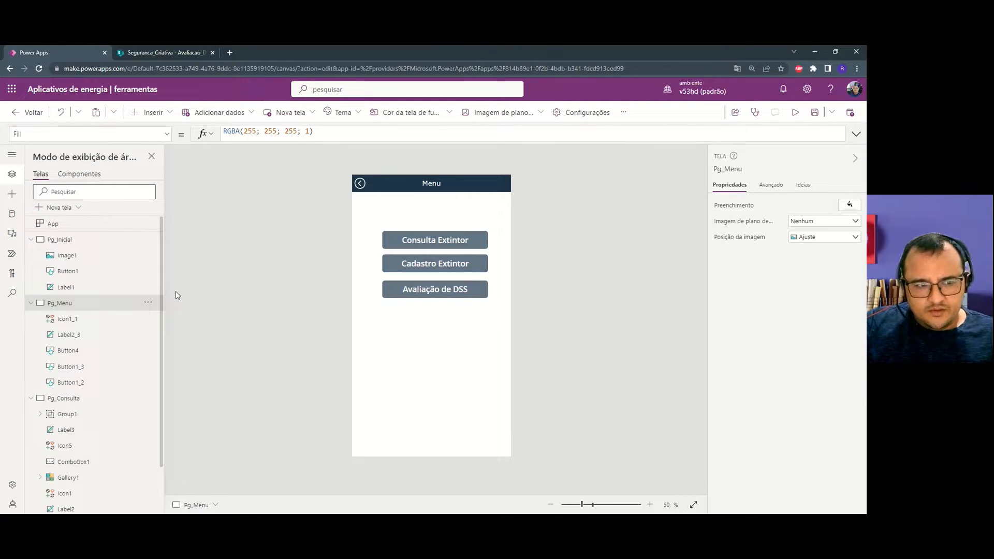
left_click(31, 239)
left_click(30, 255)
left_click(31, 271)
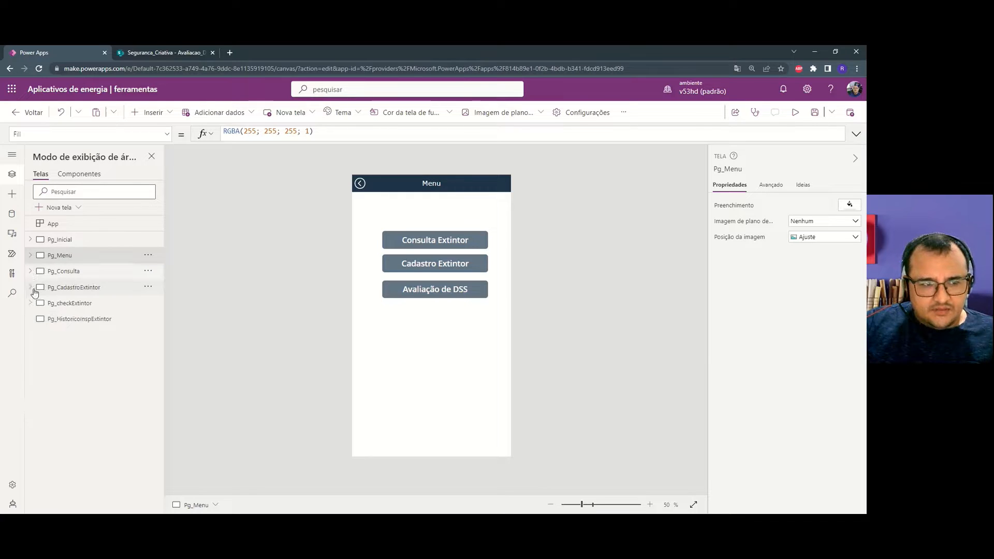
left_click(65, 207)
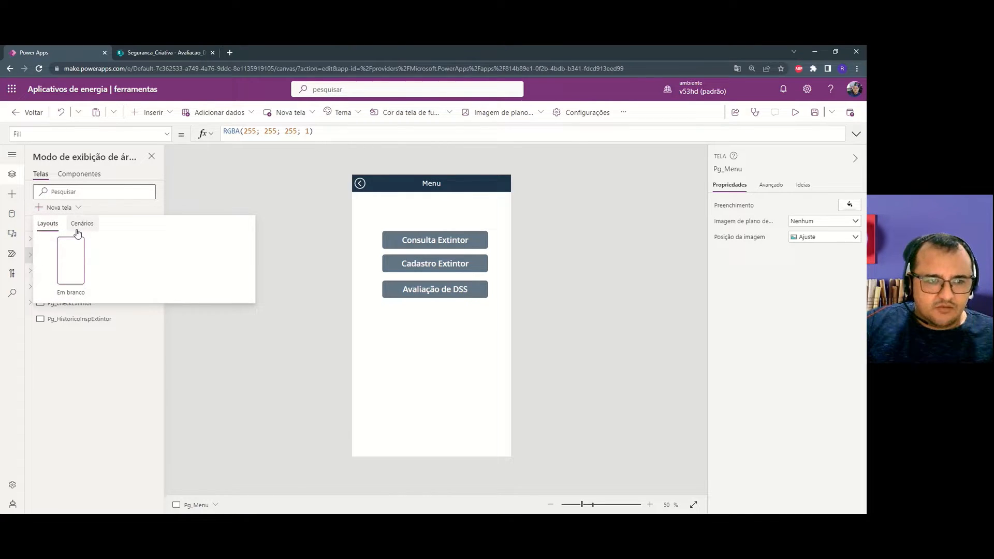
left_click(70, 260)
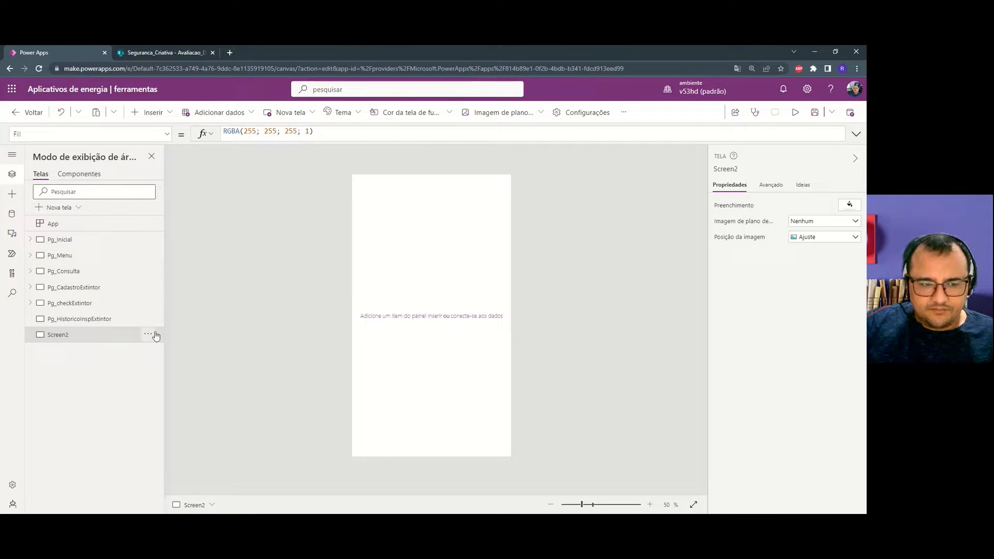
Rename the new blank screen as Pg_CadastroAVDSS.
left_click(148, 334)
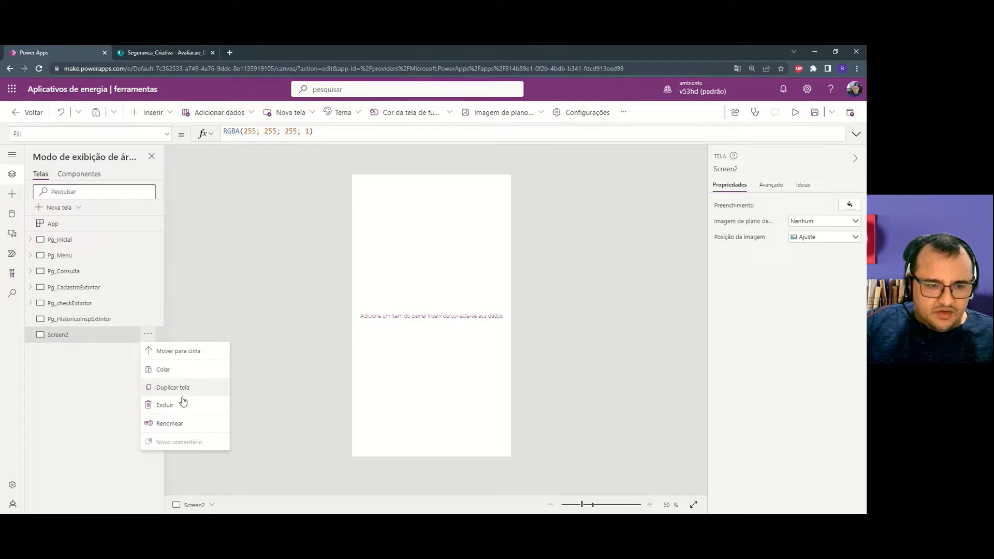
left_click(176, 423)
type("P")
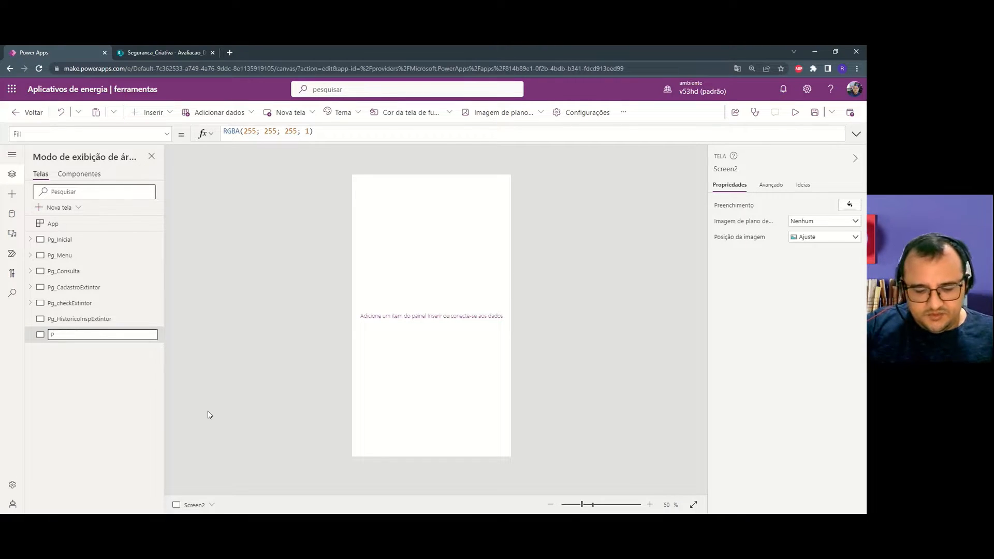
type("g_")
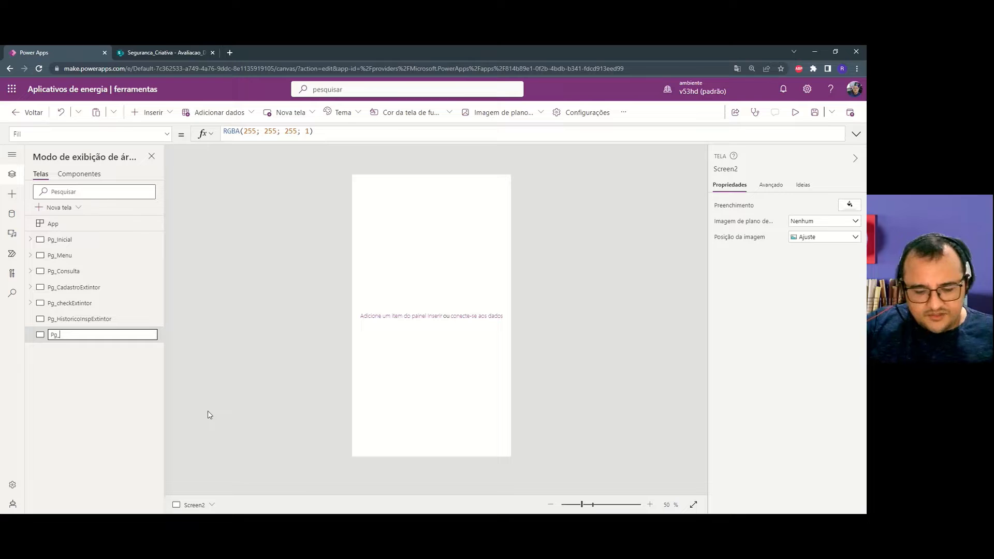
type("Cadastr")
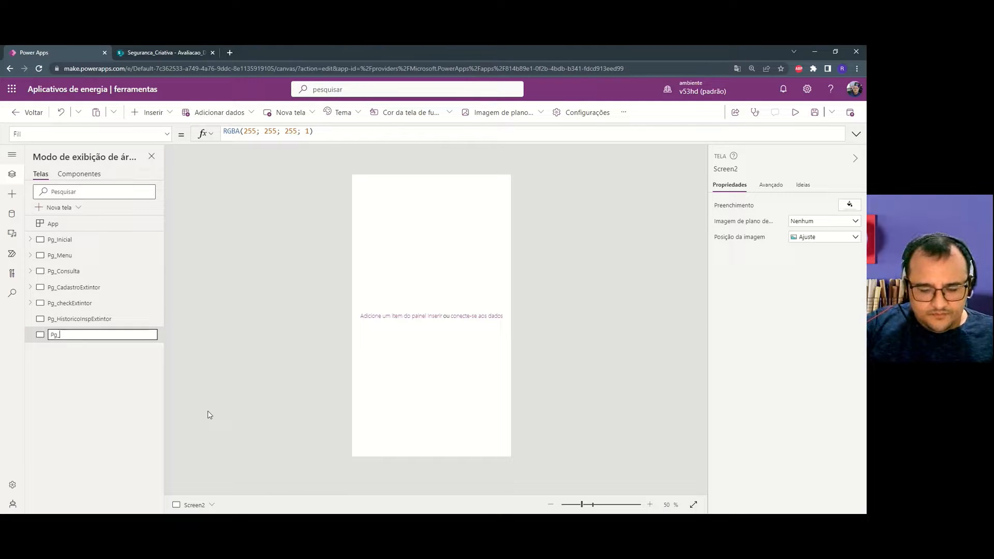
type("o")
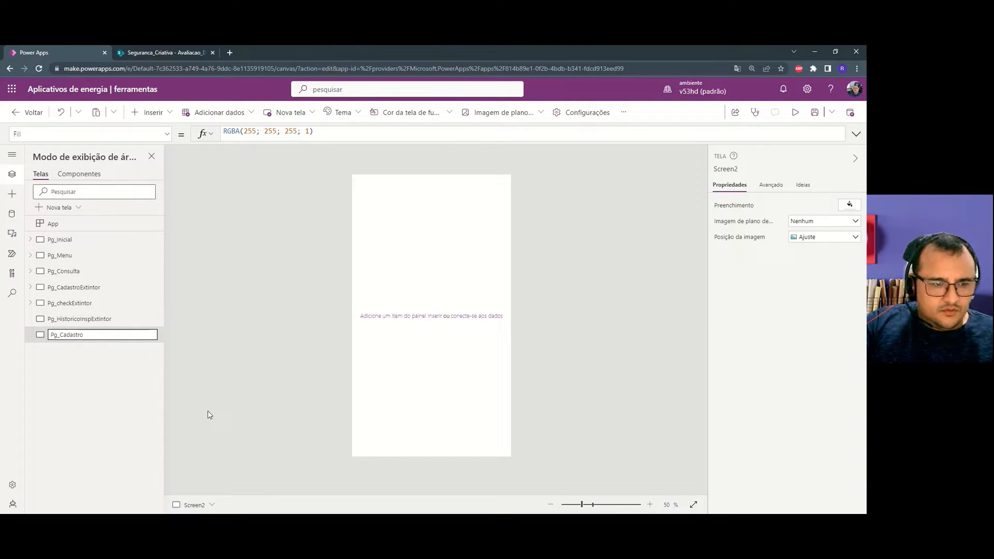
type("AVDSS")
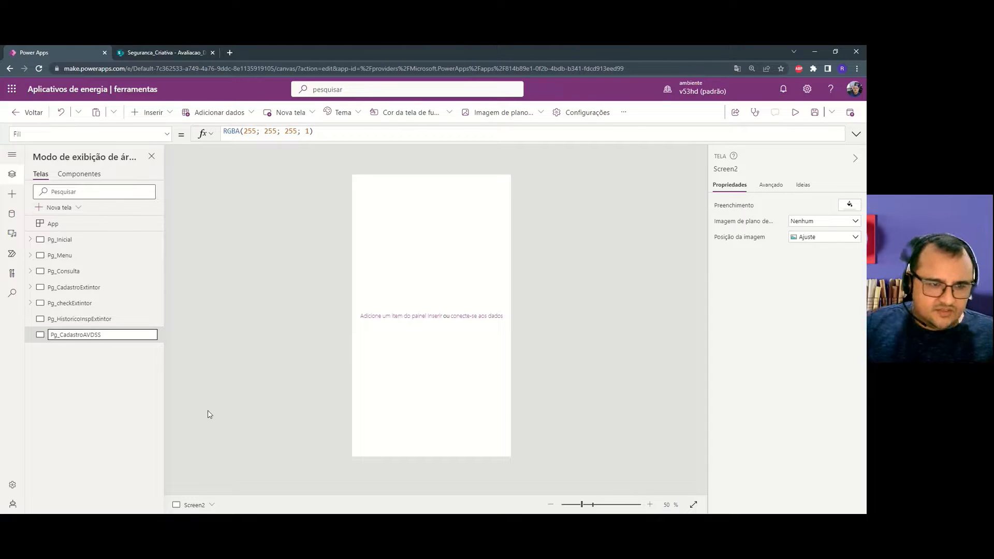
key("Return")
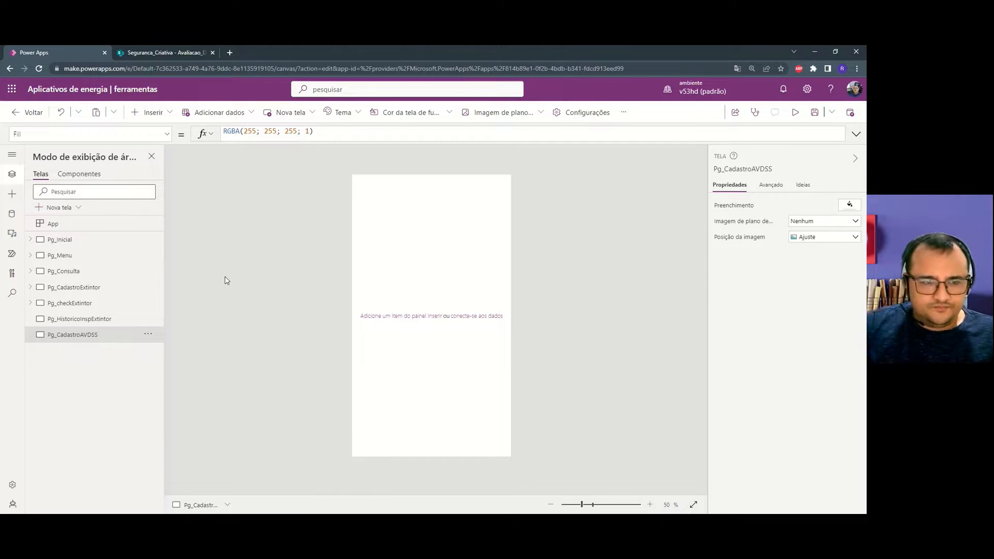
Copy the header label, back icon and send icon from Pg_checkExtintor and paste them onto the Pg_CadastroAVDSS screen.
left_click(108, 319)
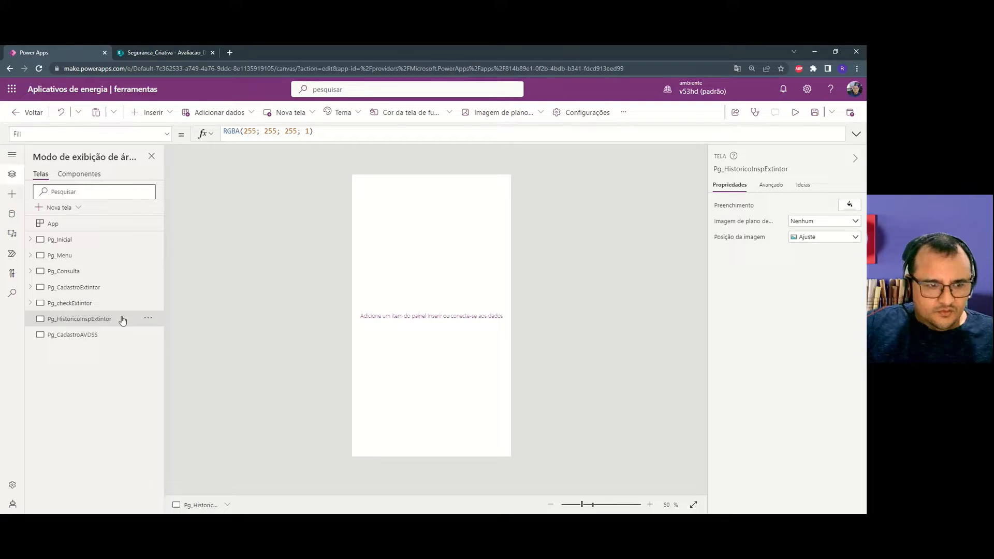
left_click(111, 304)
left_click(420, 182)
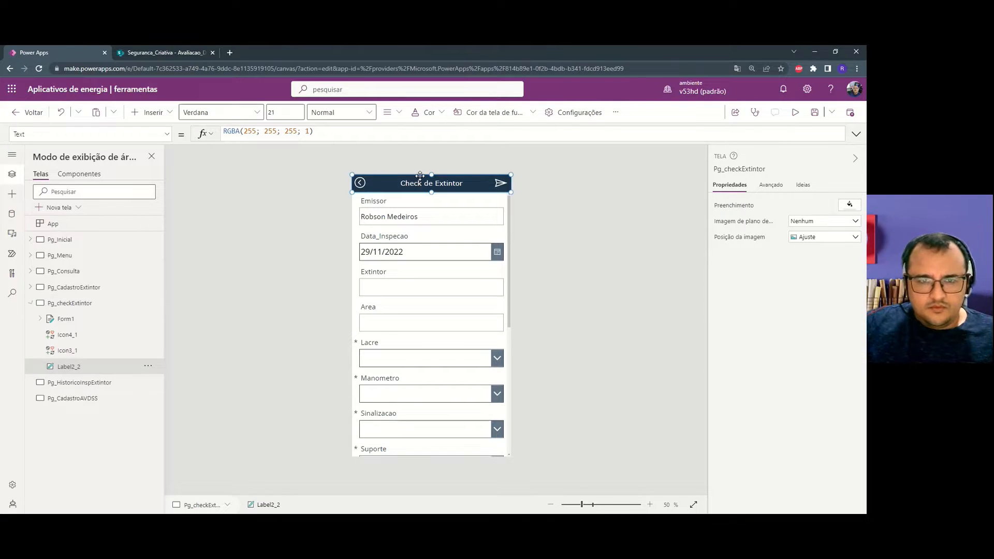
left_click(593, 201)
left_click(404, 184)
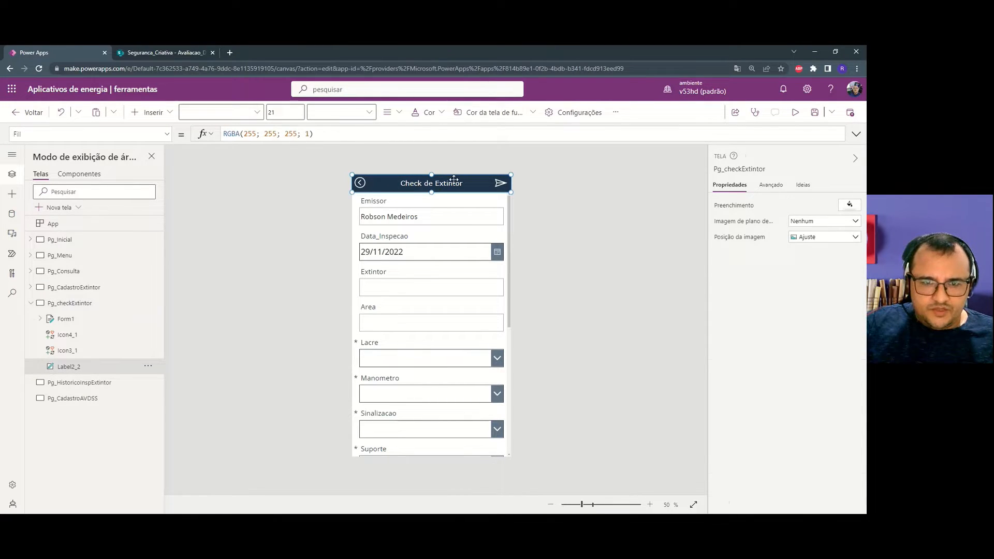
left_click(420, 159)
left_click(360, 183)
left_click(434, 182, "ctrl")
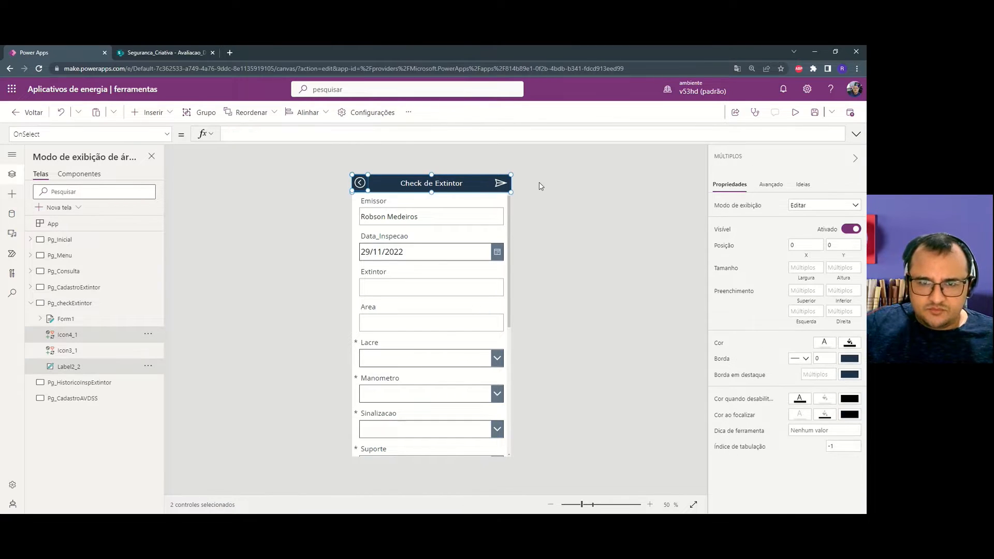
left_click(500, 183, "ctrl")
left_click(500, 184, "ctrl")
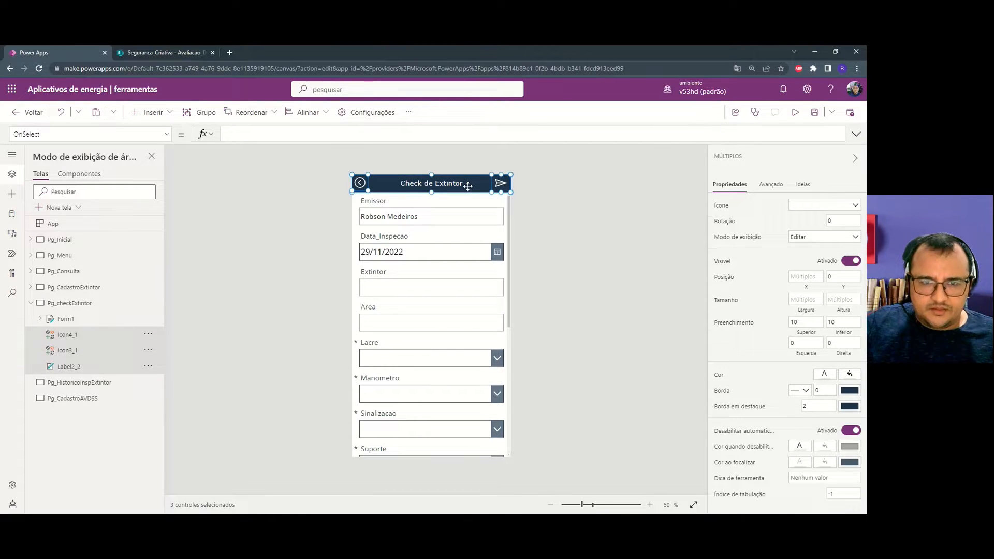
left_click(401, 190, "ctrl")
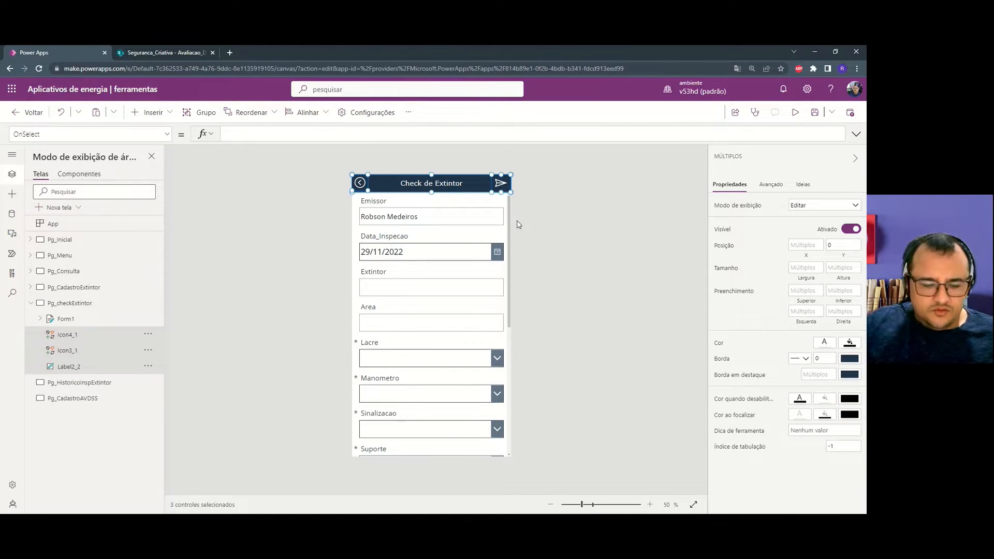
left_click(290, 330)
left_click(124, 398)
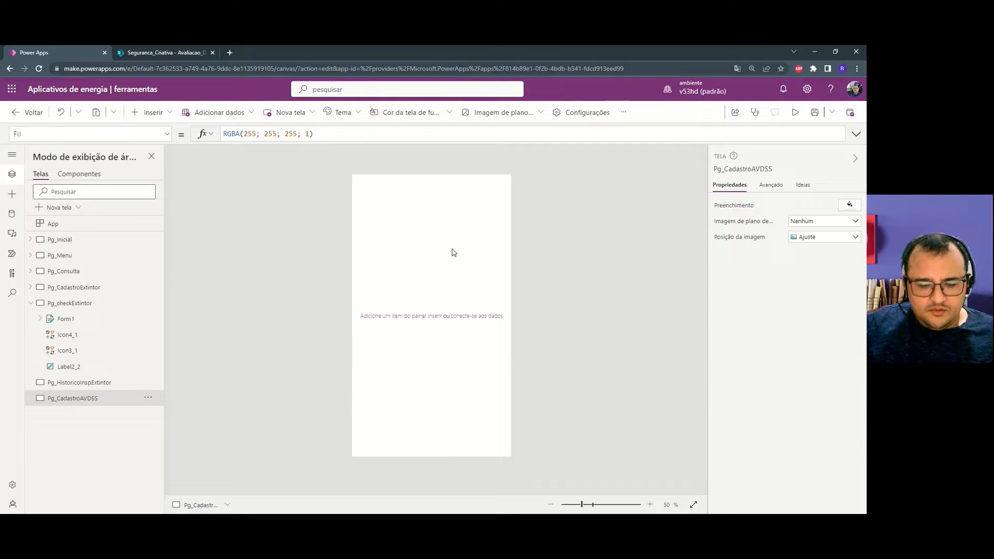
key("ctrl+v")
left_click(448, 254)
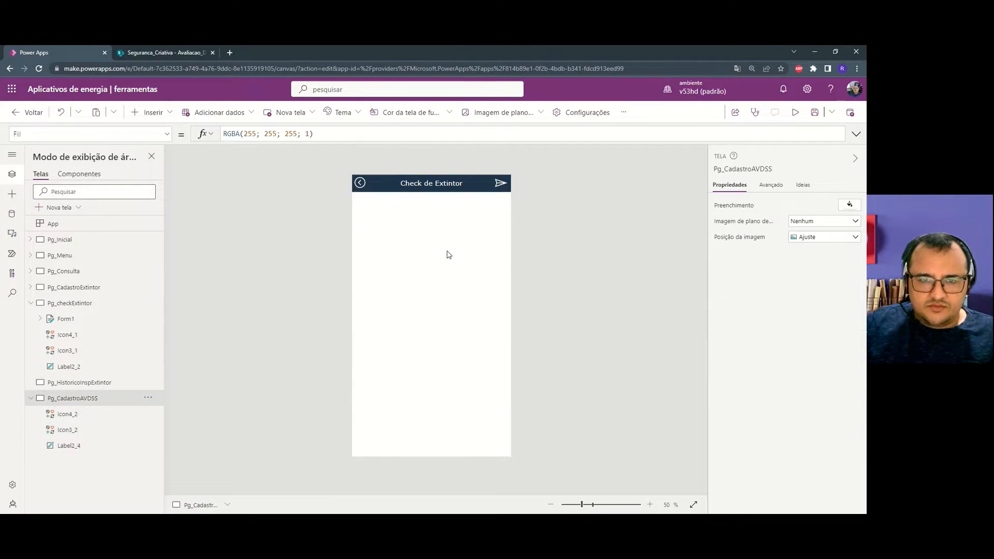
Change the pasted header label's text to "Cadastro Avaliação DSS".
left_click(448, 187)
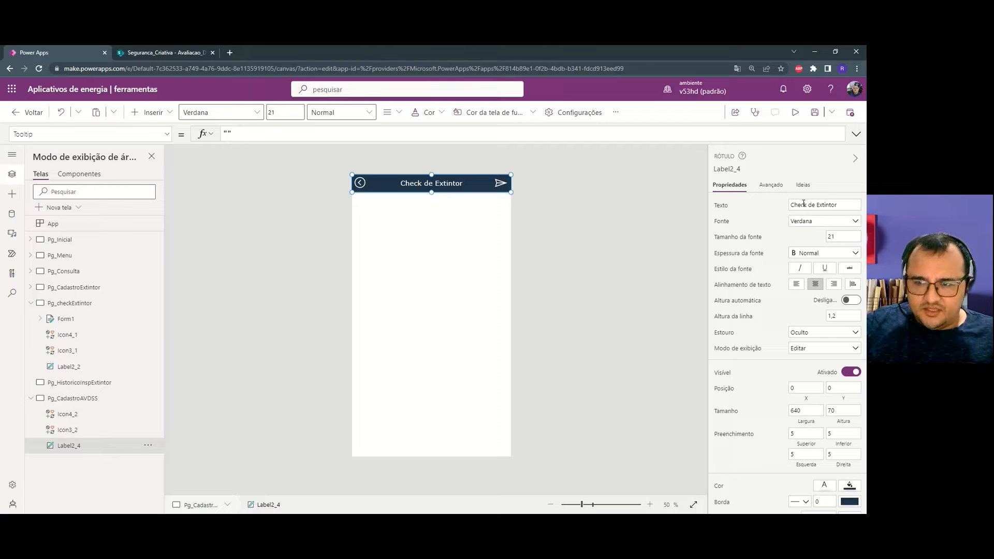
triple_click(803, 204)
type("Cadastr")
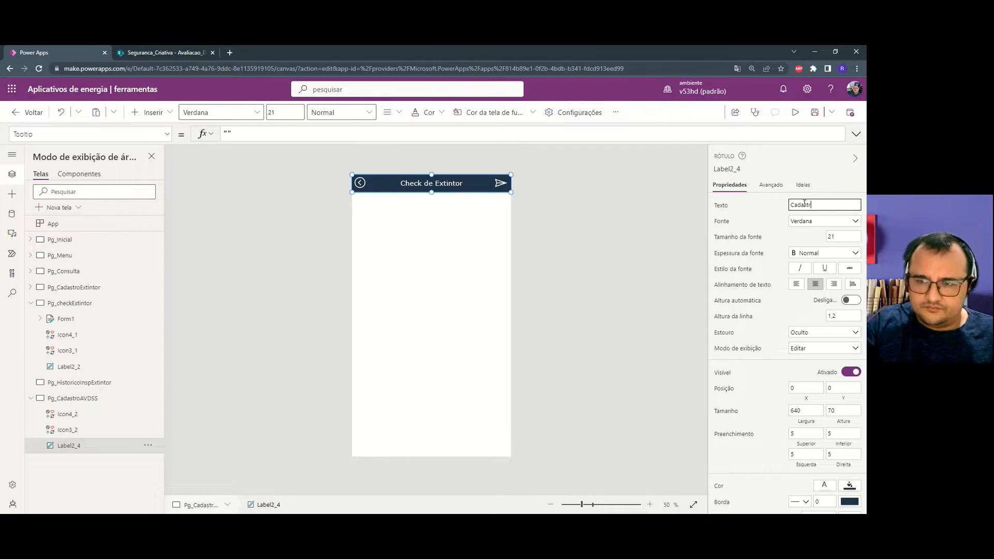
type("o Ava")
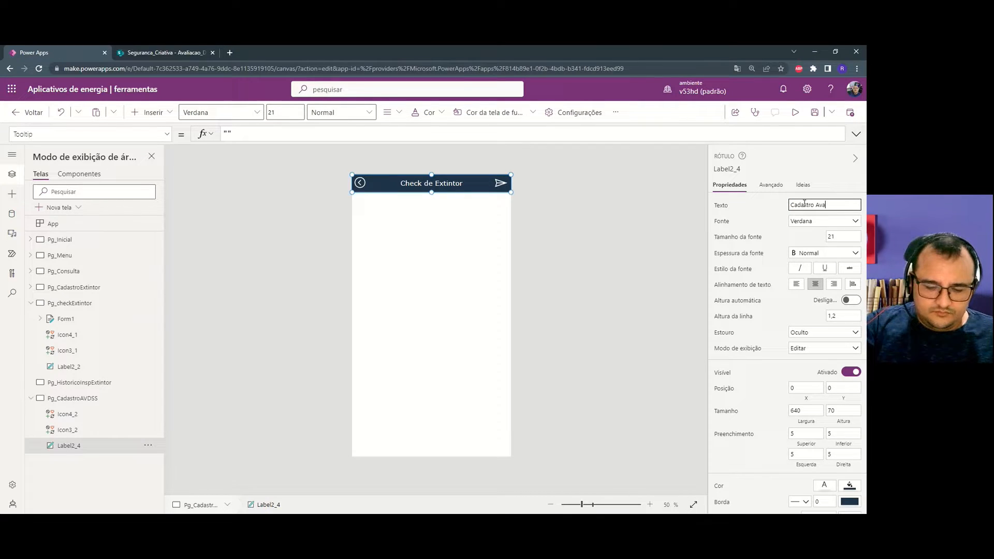
type("liação DSS")
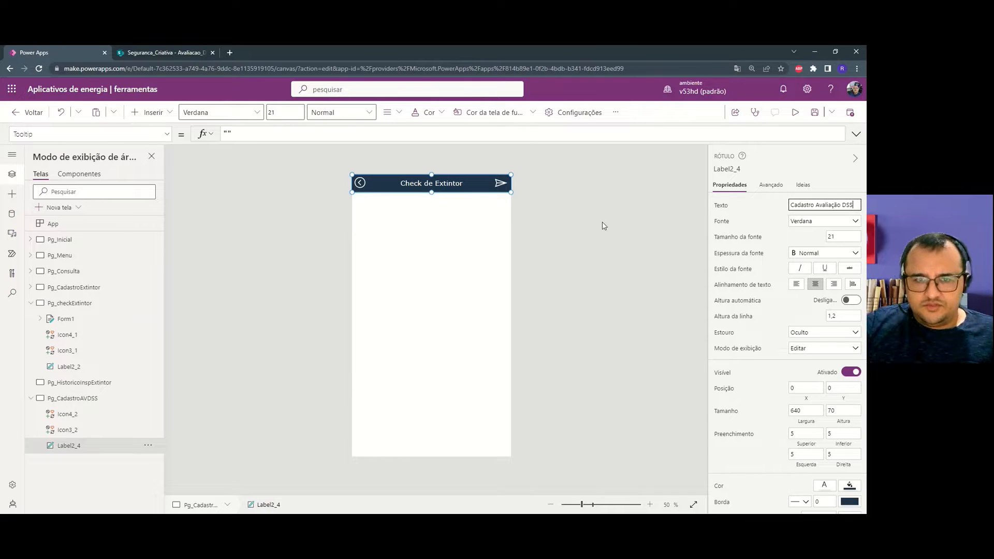
left_click(603, 226)
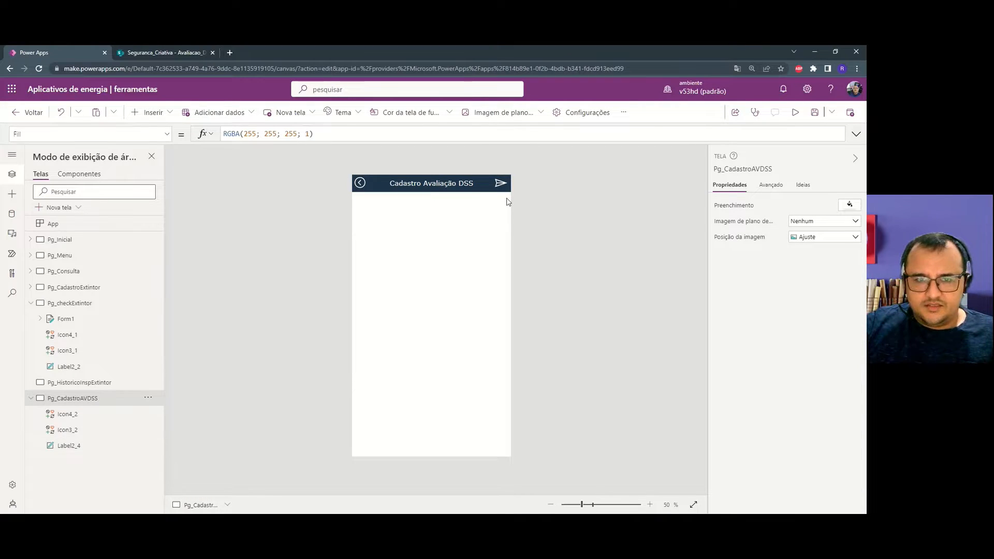
left_click(474, 184)
left_click(492, 231)
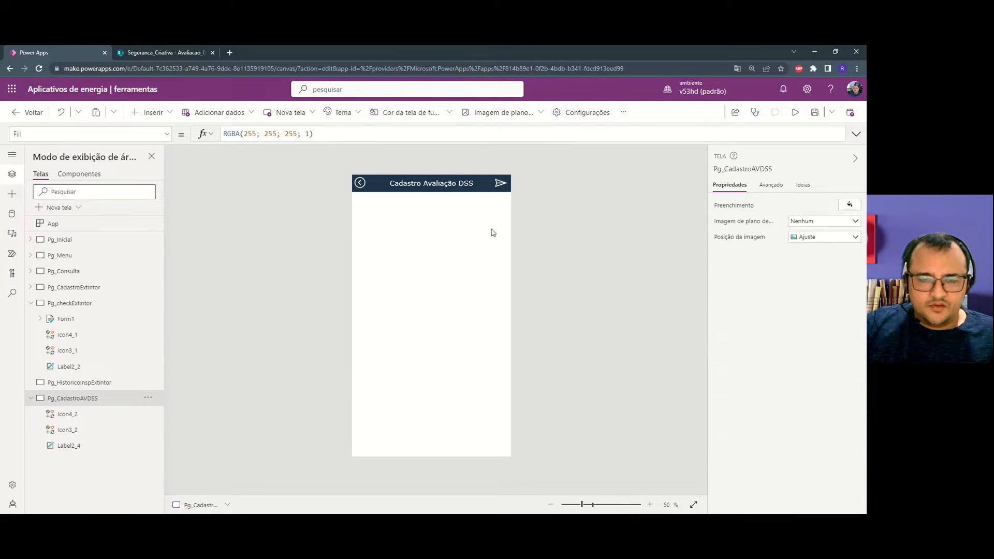
Insert an edit form on Pg_CadastroAVDSS, place it directly below the header at Y 70, and stretch it to a height of 1066.
left_click(231, 119)
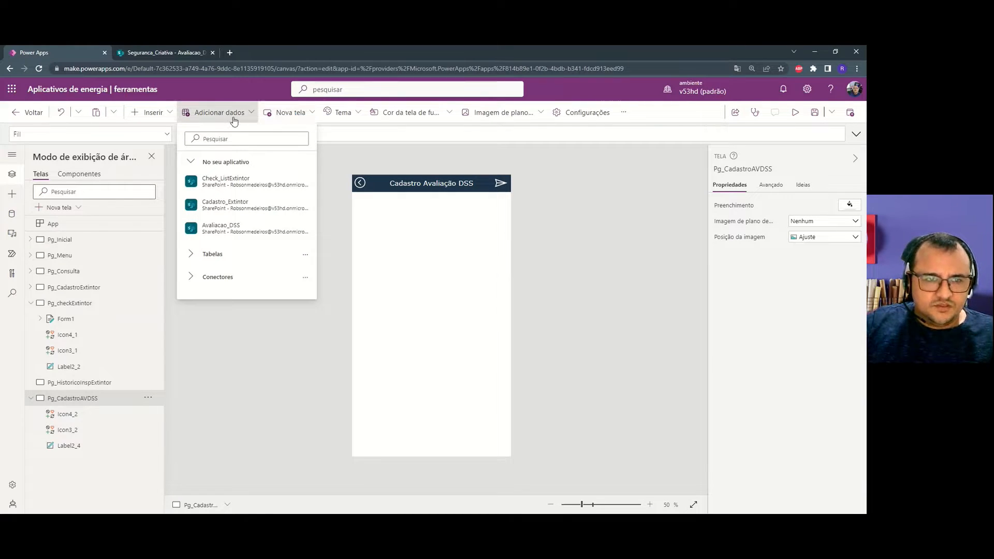
left_click(169, 119)
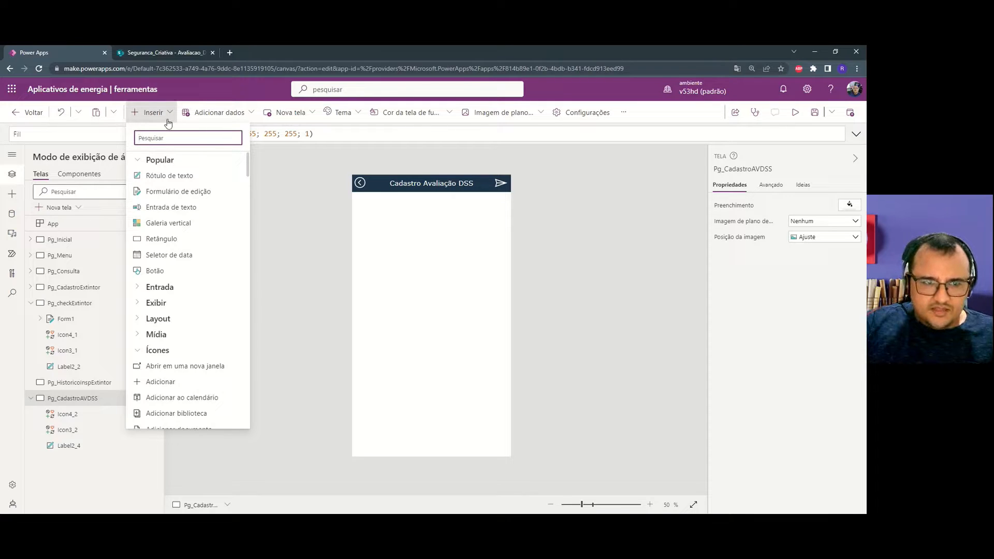
left_click(192, 190)
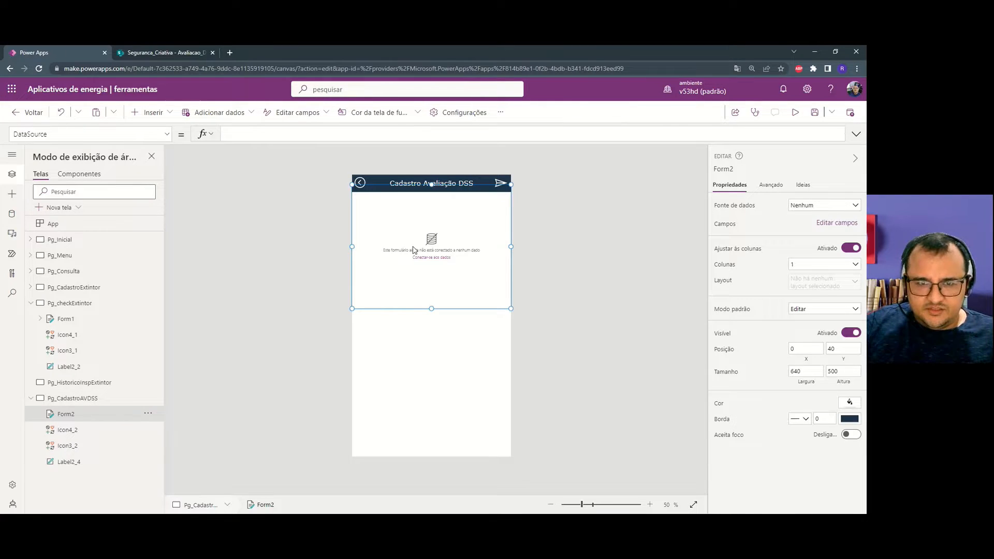
left_click_drag(457, 309, 457, 319)
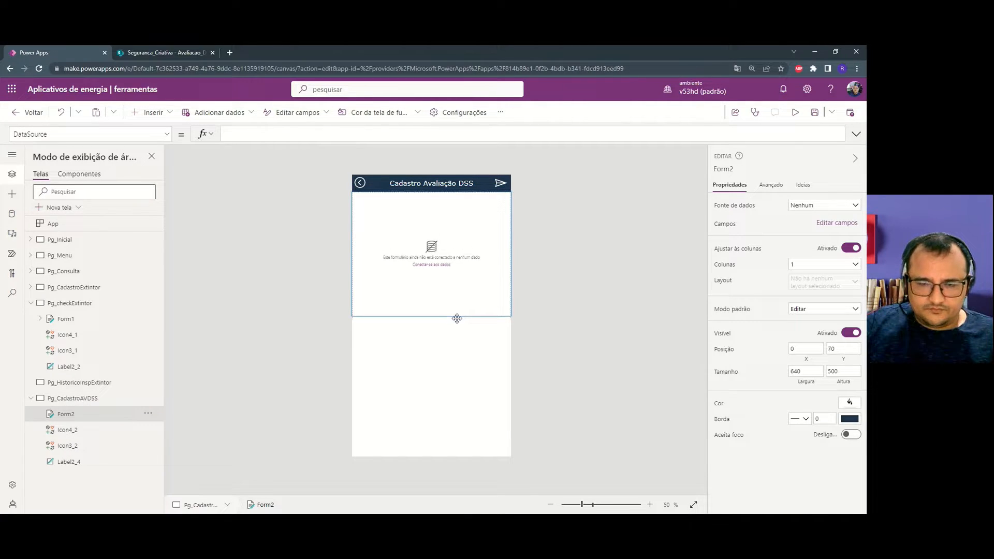
left_click(616, 308)
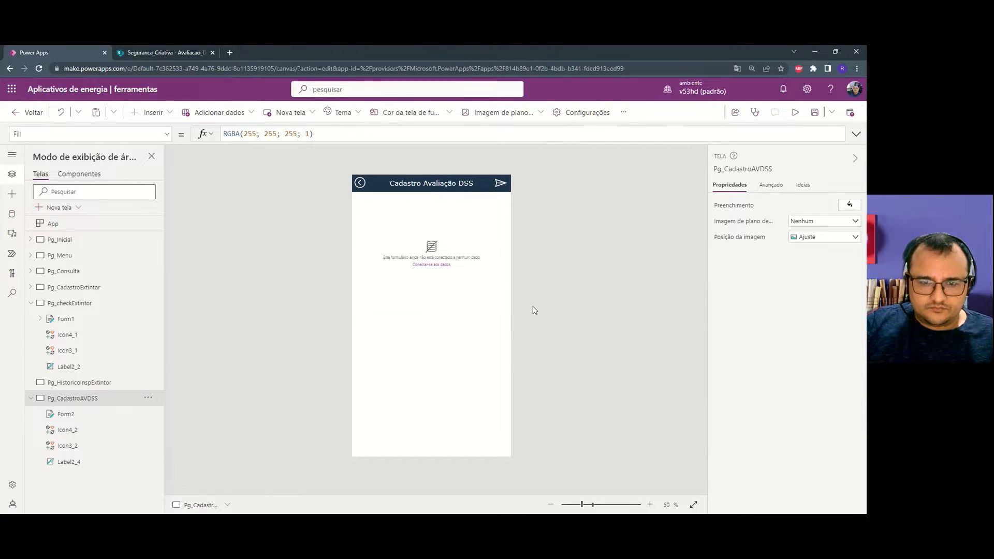
left_click(417, 316)
left_click_drag(432, 316, 434, 456)
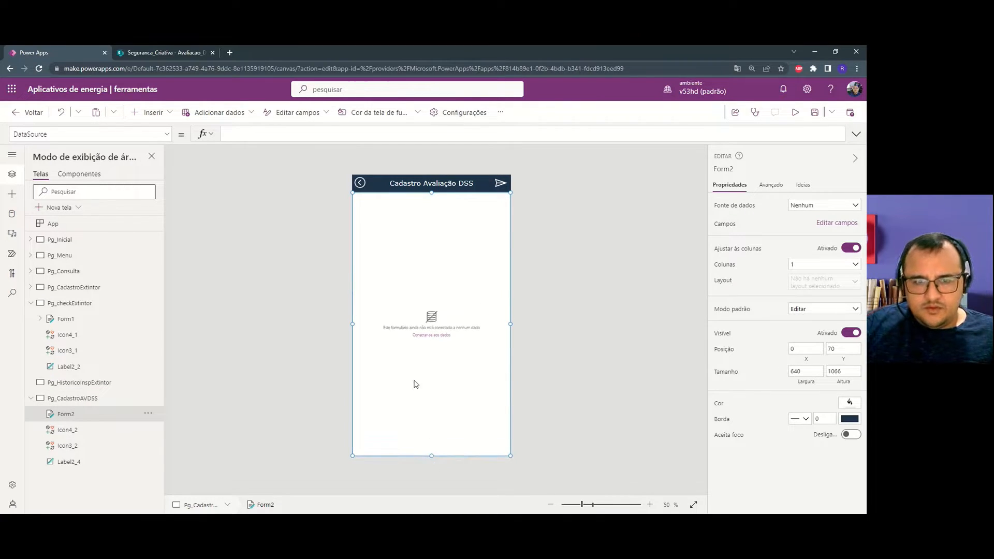
Set the new form's data source to the Avaliacao_DSS list.
left_click(815, 208)
mouse_move(765, 320)
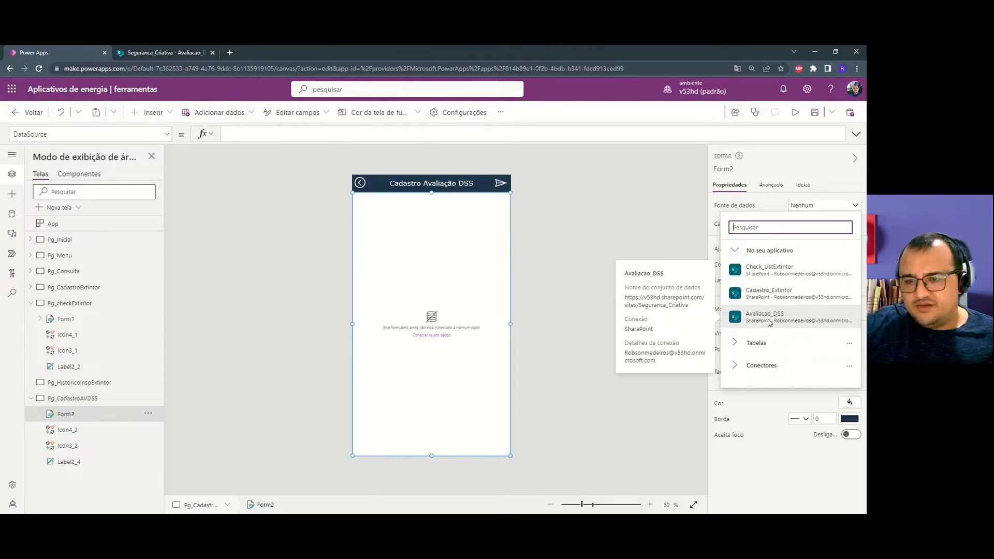
left_click(769, 319)
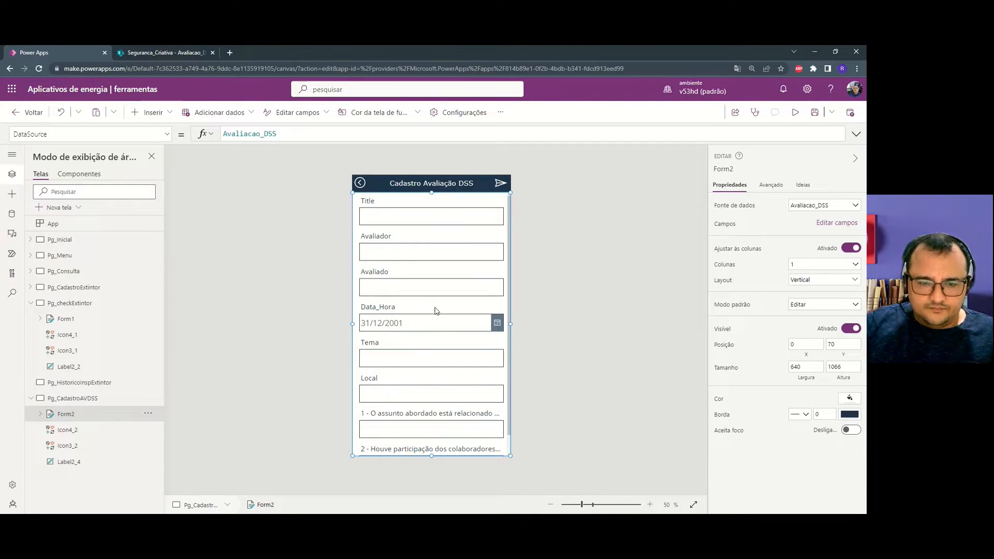
Delete the Title card from the DSS evaluation form.
scroll(444, 316, "down", 1)
scroll(447, 340, "up", 1)
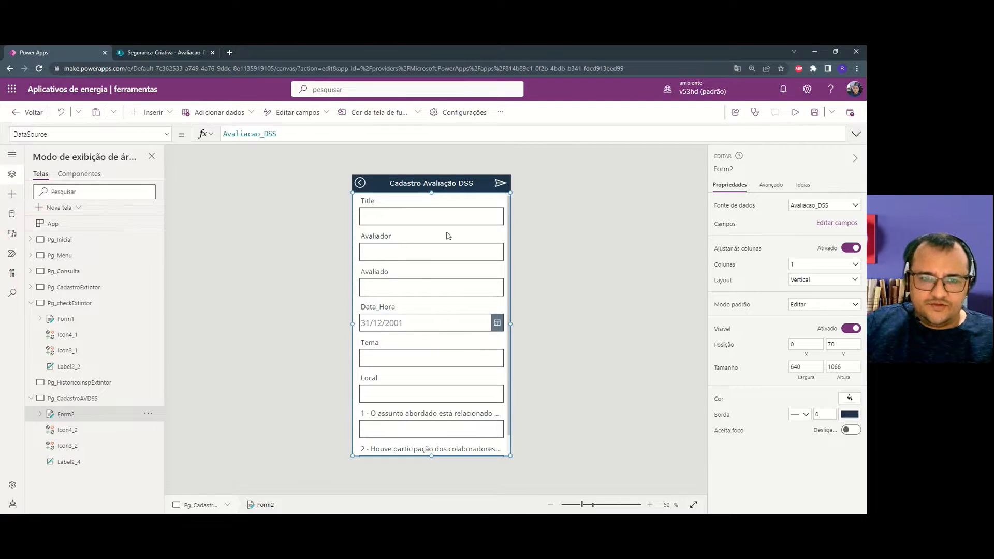
scroll(465, 331, "down", 1)
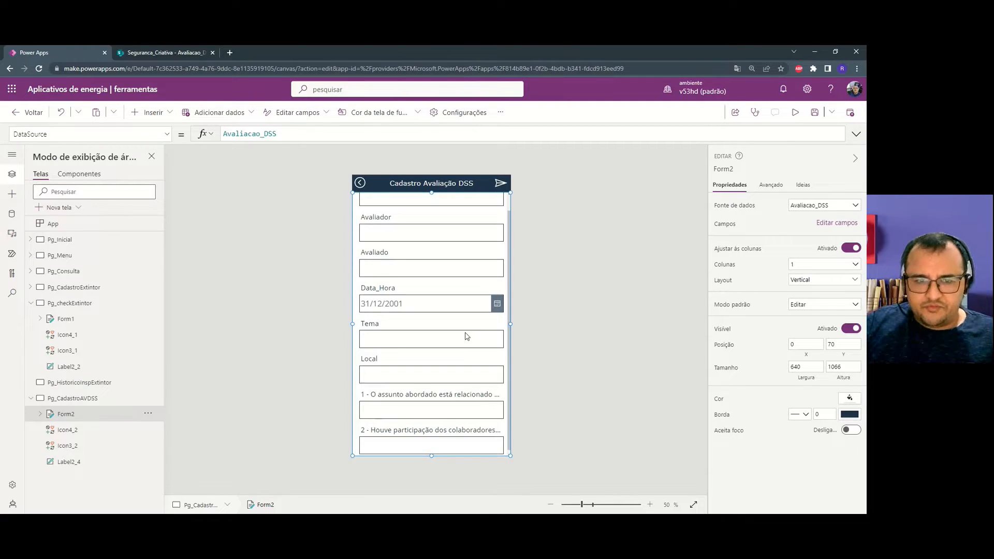
scroll(467, 333, "up", 1)
left_click(444, 223)
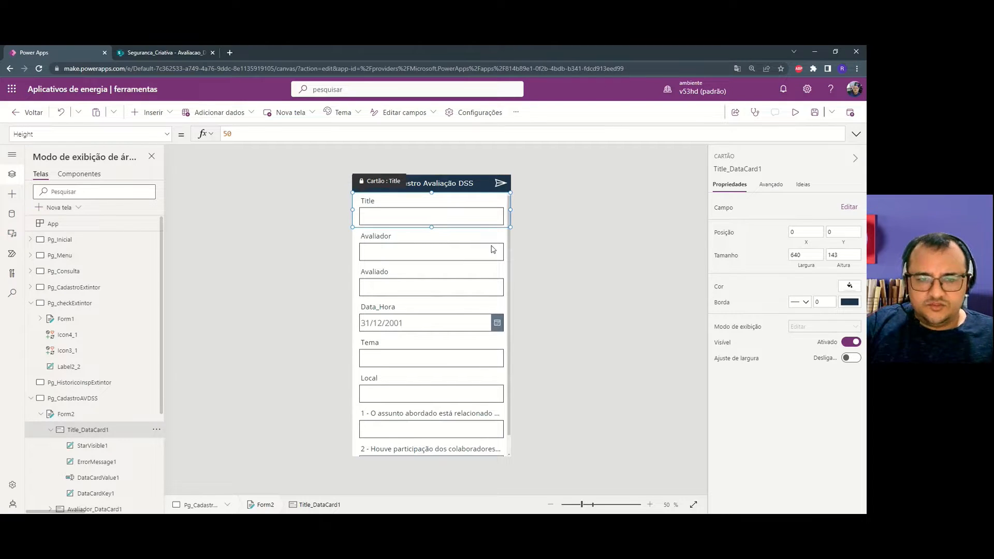
key("Delete")
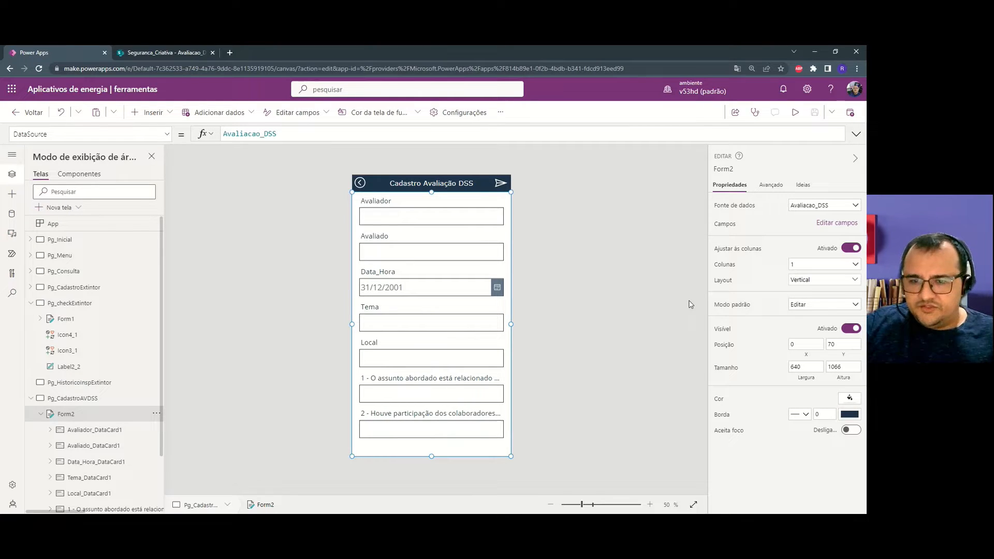
left_click(823, 222)
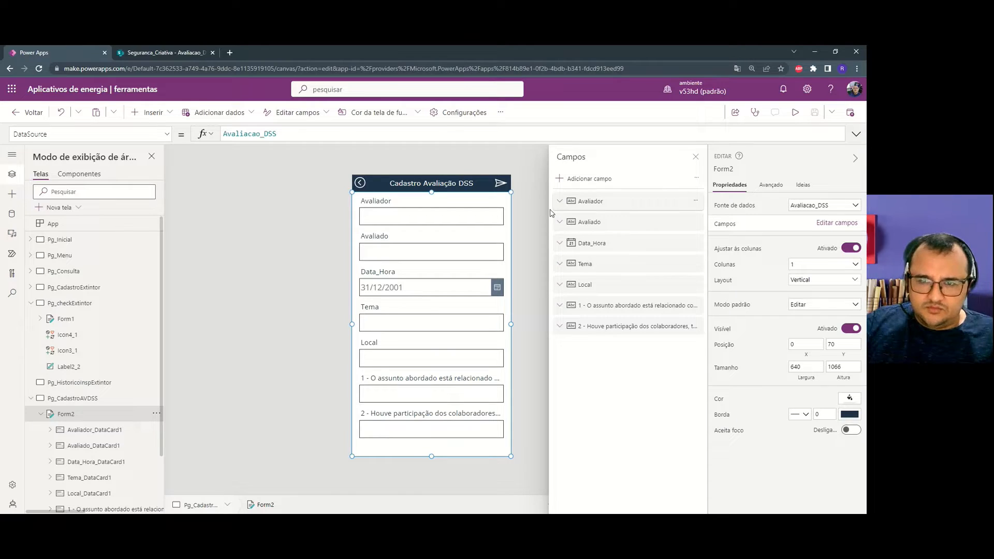
left_click(520, 325)
left_click(493, 449)
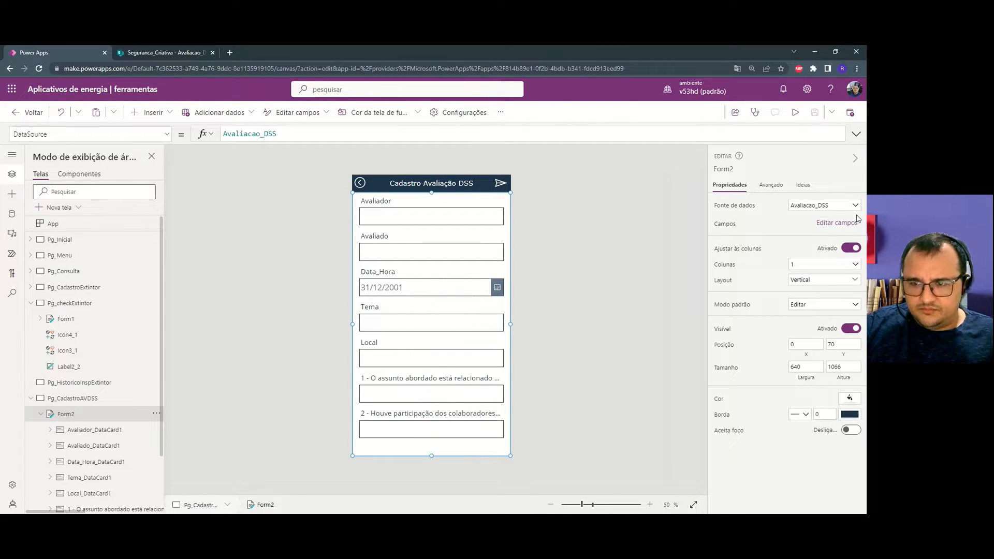
Select question fields 3, 4, 5 and 6 of Avaliacao_DSS for the evaluation form.
left_click(843, 227)
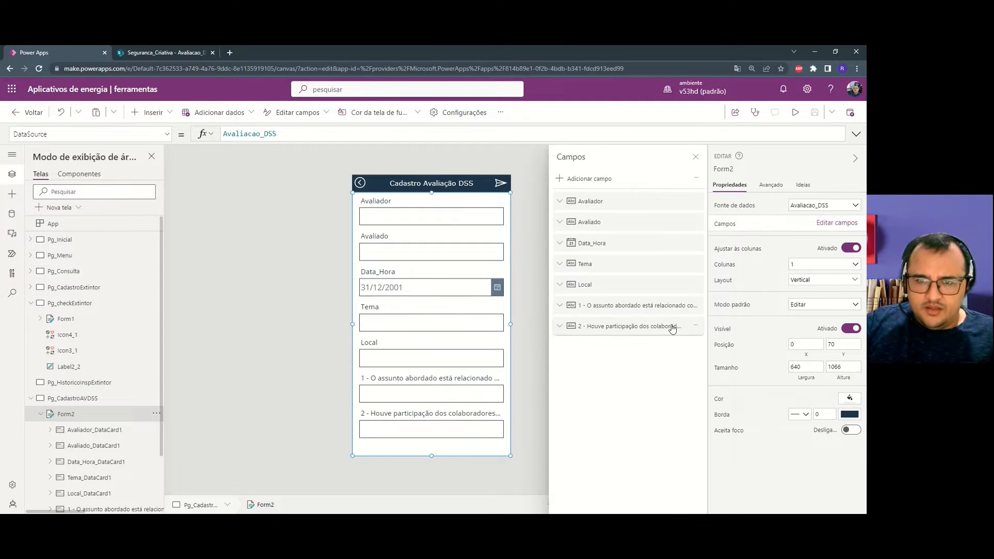
left_click(595, 181)
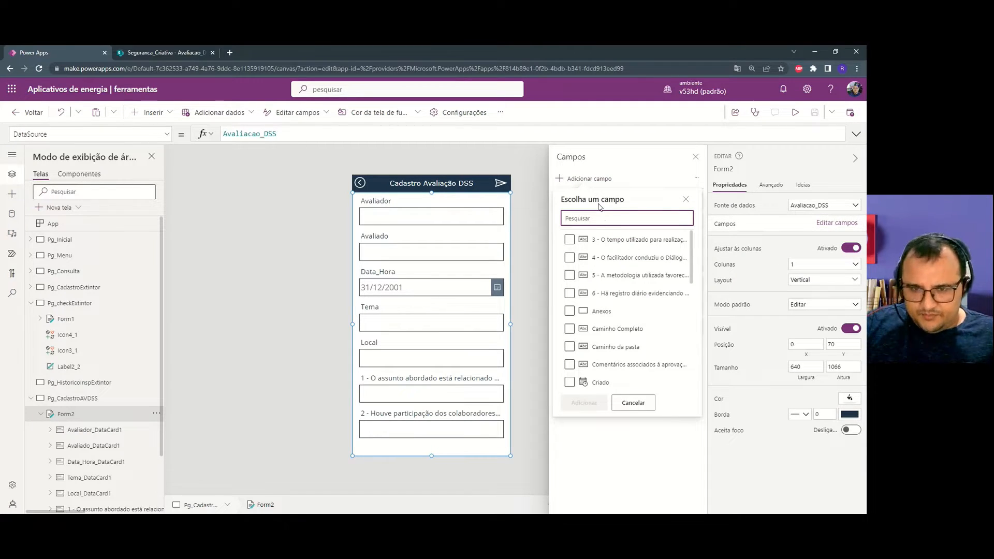
left_click(595, 293)
scroll(595, 321, "down", 1)
scroll(595, 311, "up", 1)
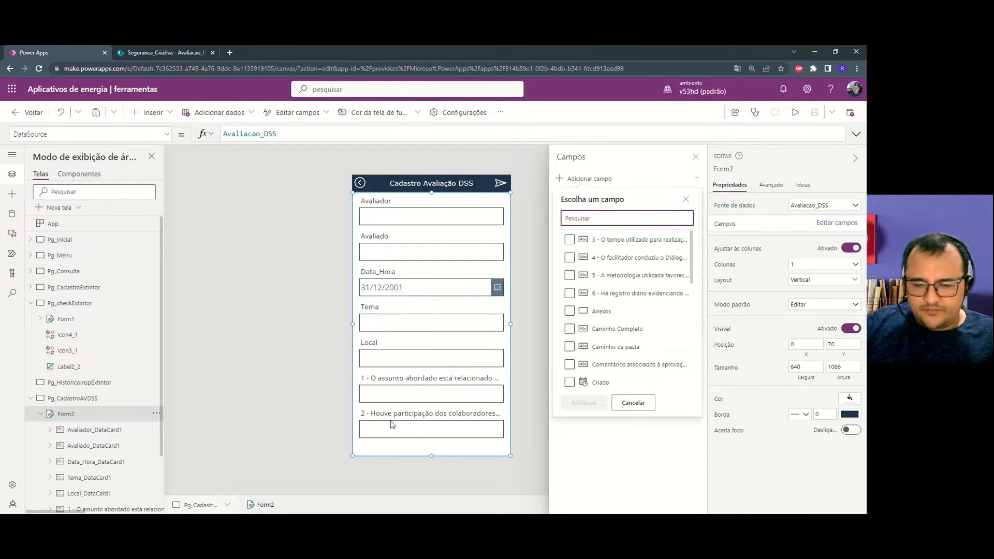
left_click(569, 240)
left_click(569, 257)
left_click(569, 275)
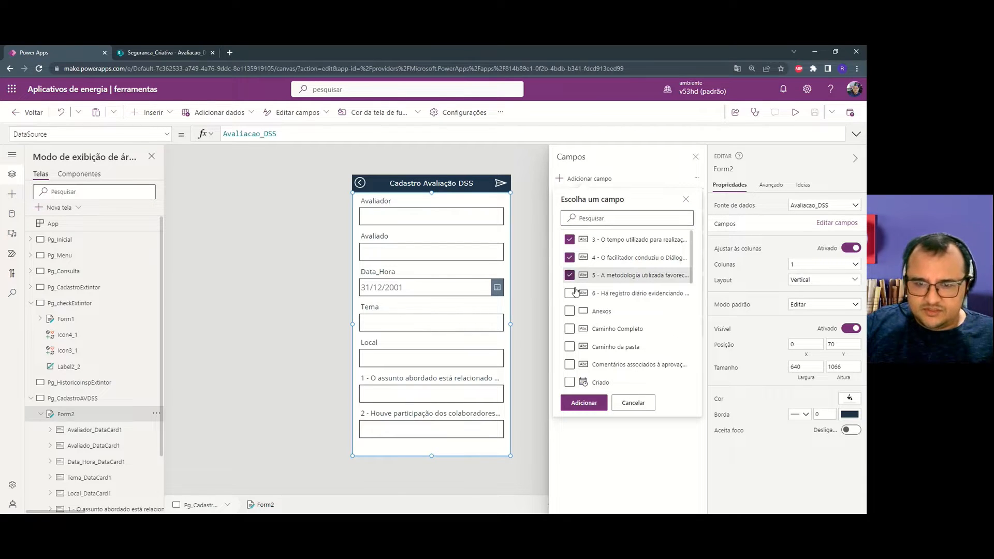
left_click(569, 293)
Include the Observacao field in the selection and add all chosen fields to the form.
scroll(621, 305, "down", 3)
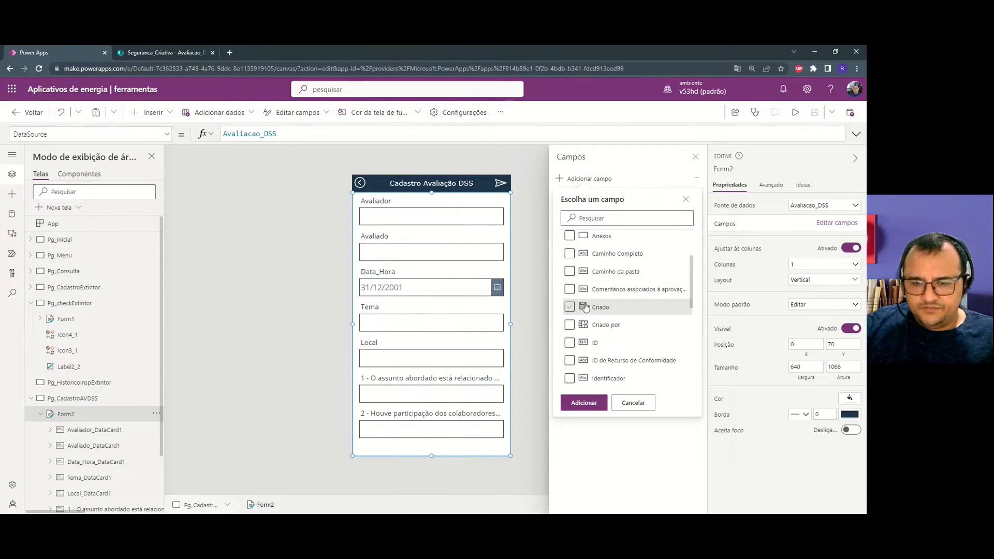
scroll(623, 305, "down", 2)
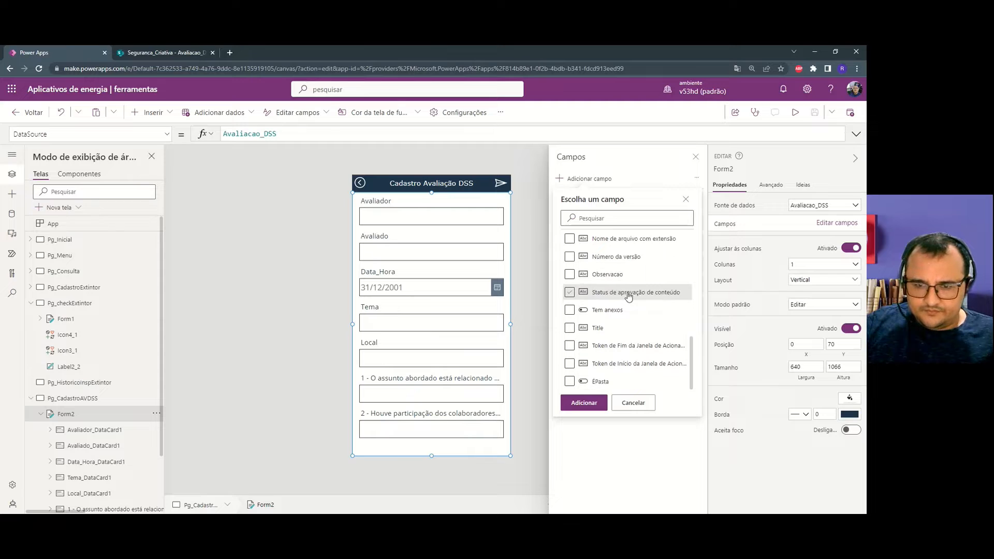
scroll(634, 306, "up", 3)
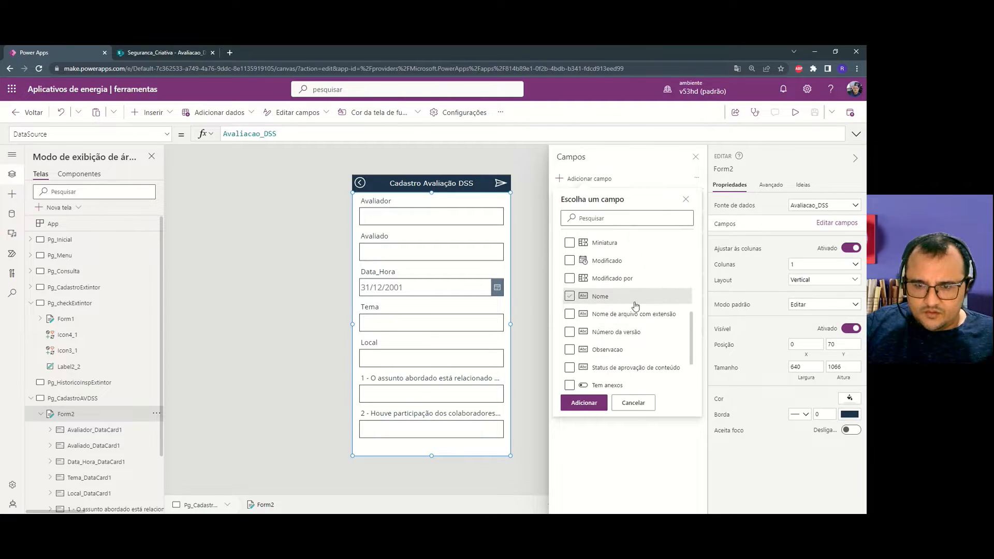
left_click(570, 351)
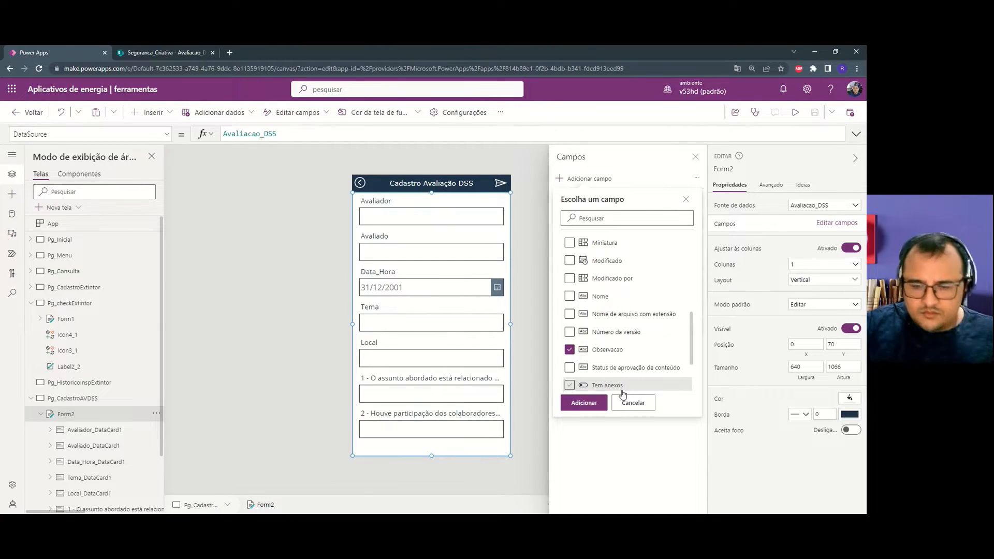
scroll(623, 383, "down", 2)
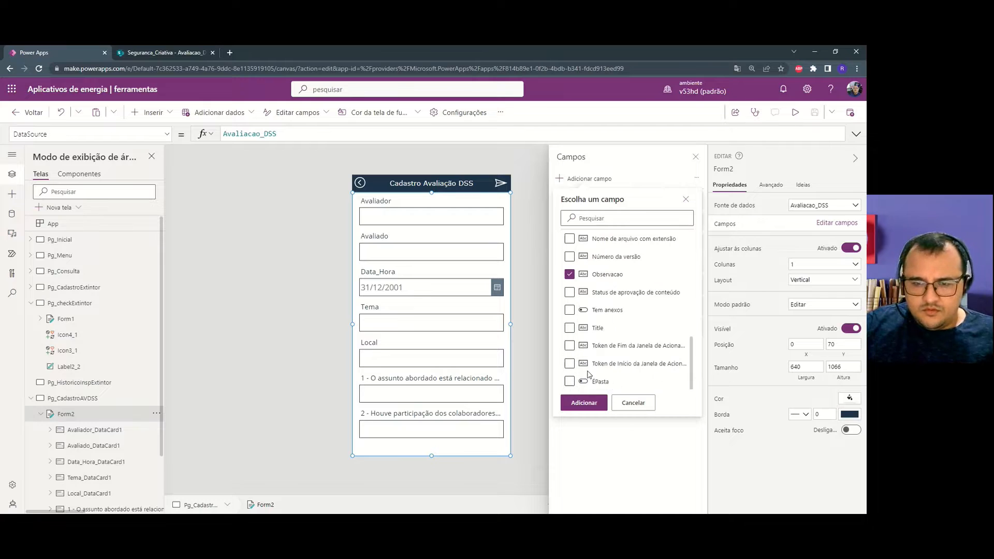
left_click(584, 403)
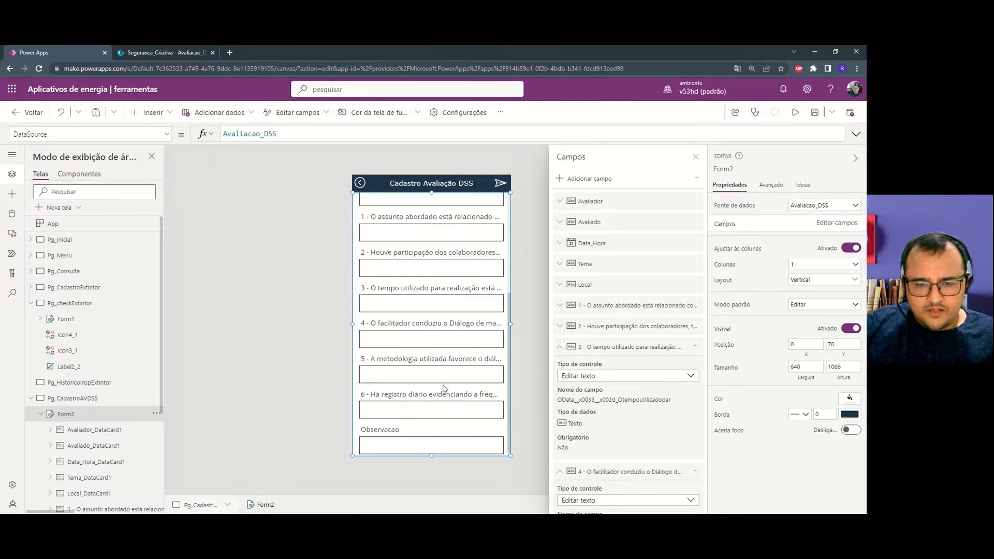
Switch to the Avaliacao_DSS list in SharePoint, copy the Data_Hora column's name and delete that column.
scroll(481, 398, "up", 5)
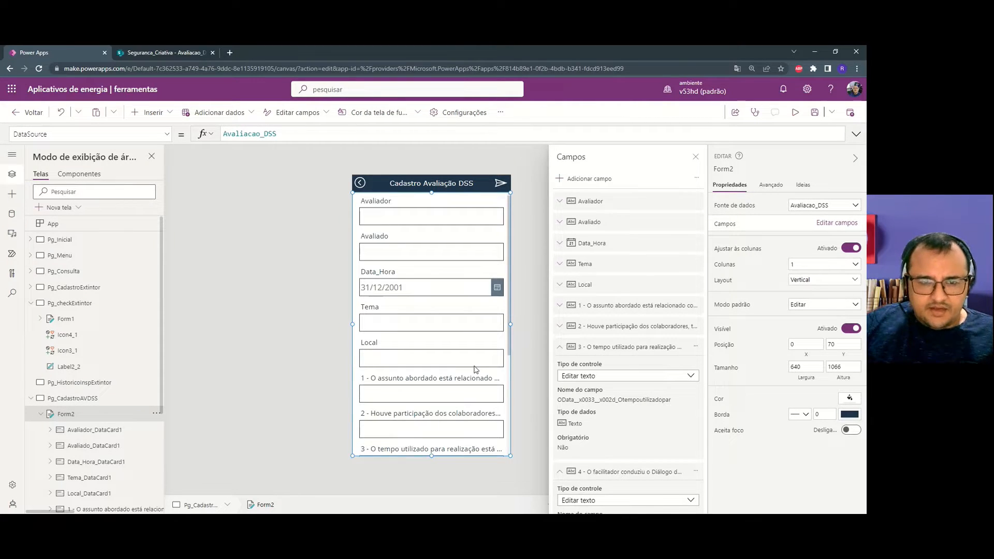
left_click(433, 285)
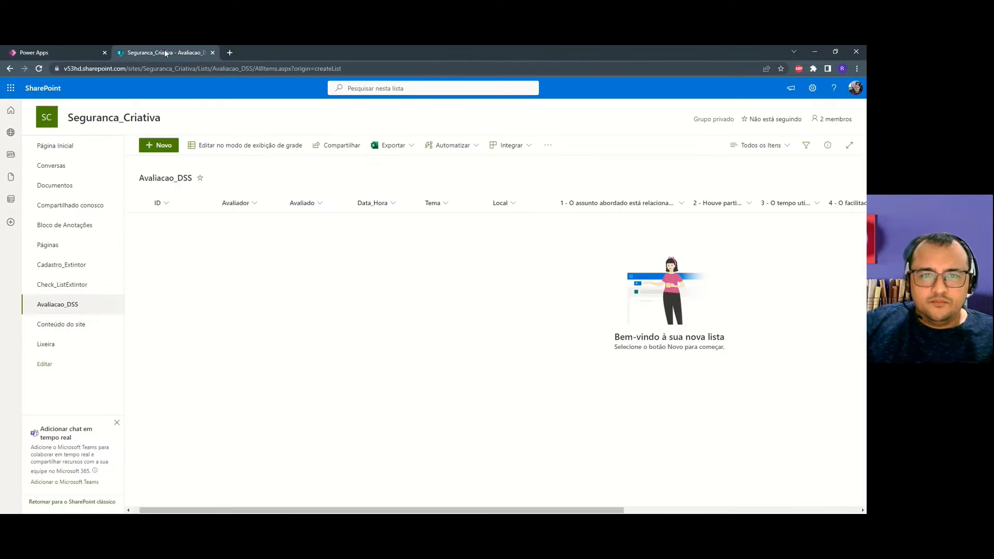
left_click(165, 52)
left_click(406, 207)
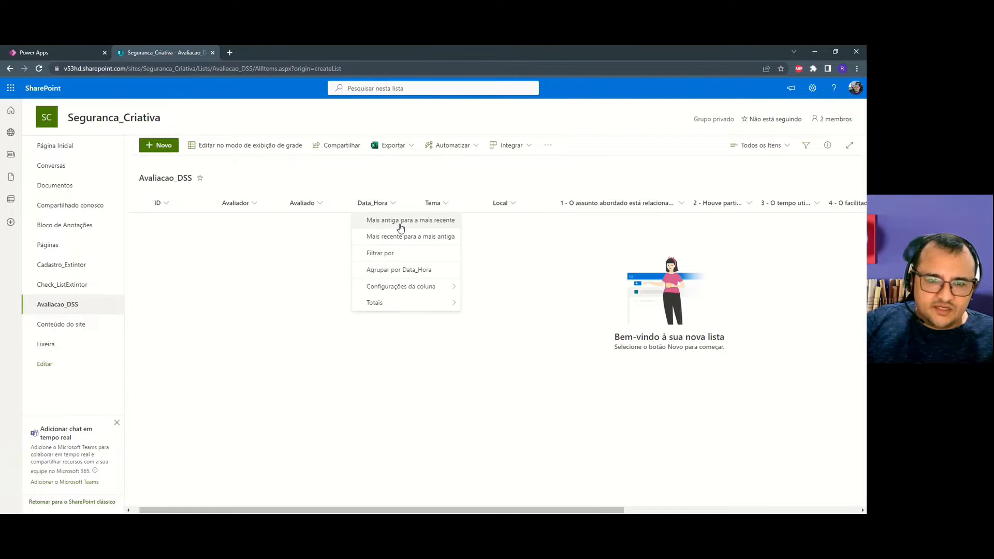
left_click(488, 291)
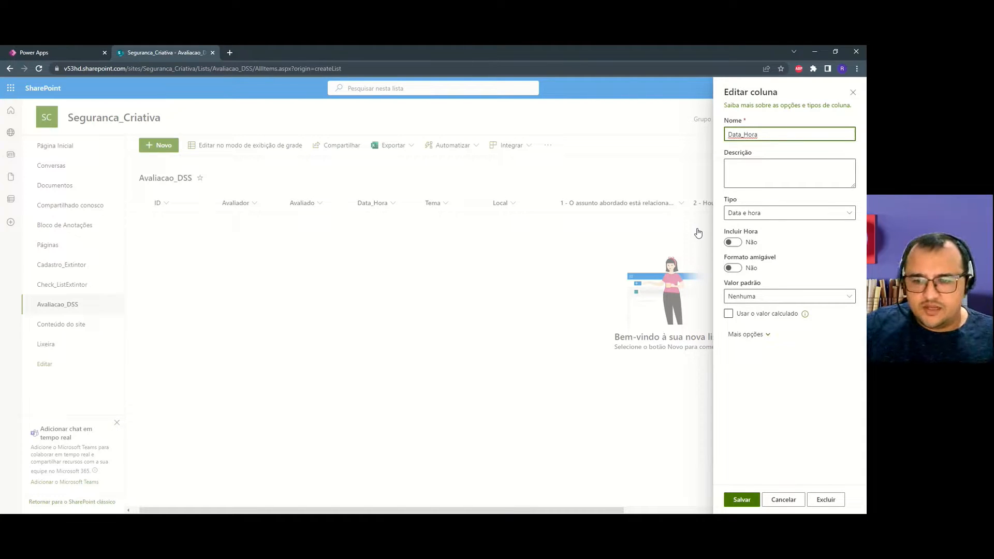
double_click(772, 135)
key("ctrl+c")
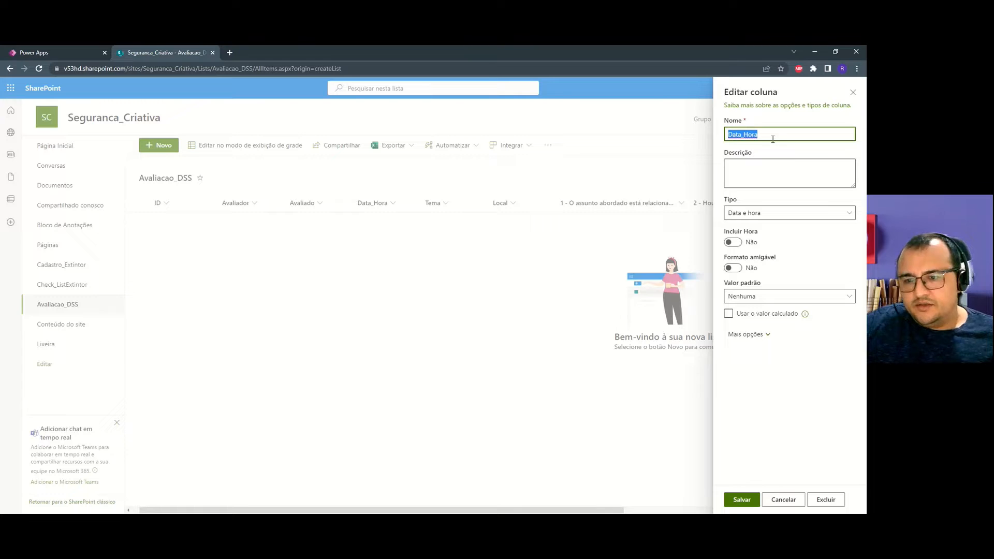
key("BackSpace")
left_click(826, 500)
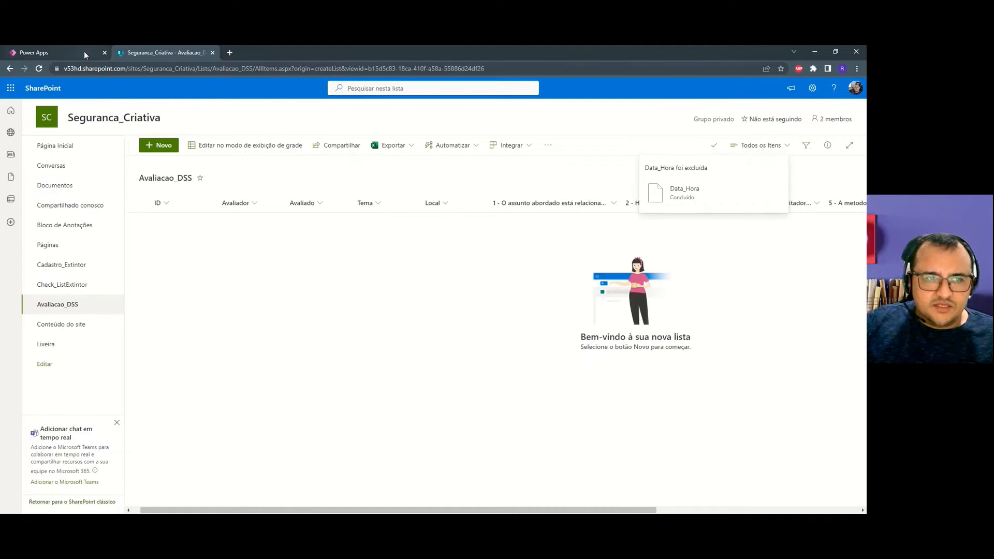
Return to Power Apps and refresh the Avaliacao_DSS data source.
left_click(83, 52)
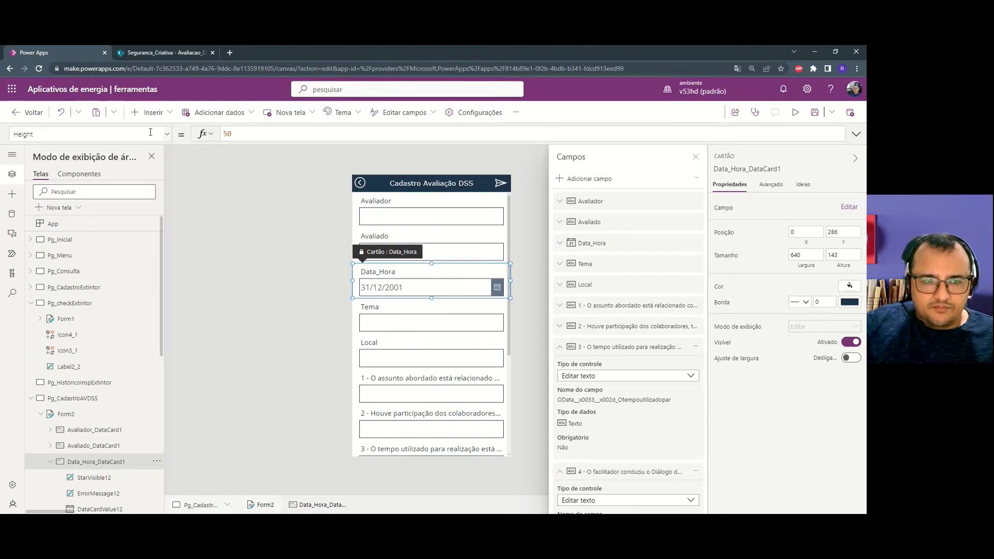
left_click(12, 213)
left_click(154, 264)
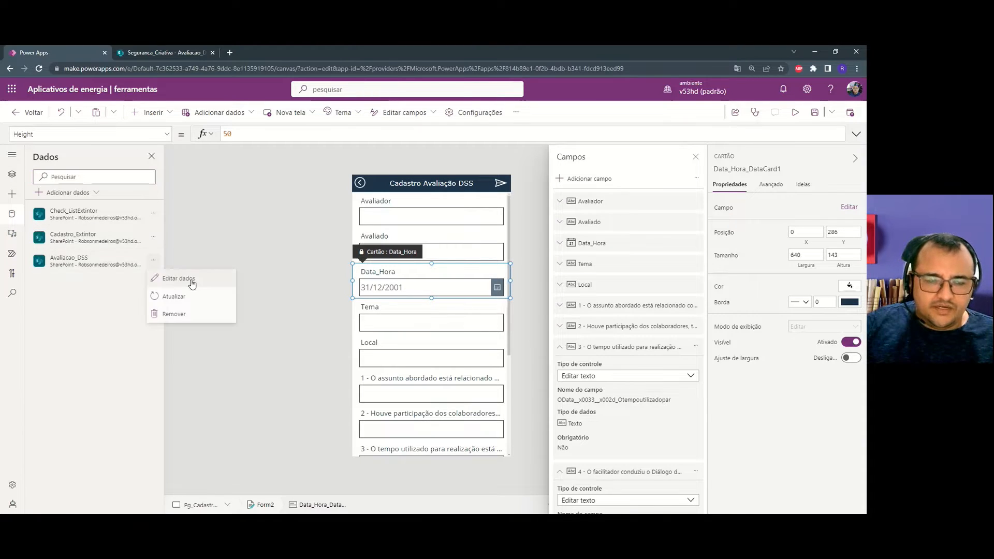
left_click(169, 294)
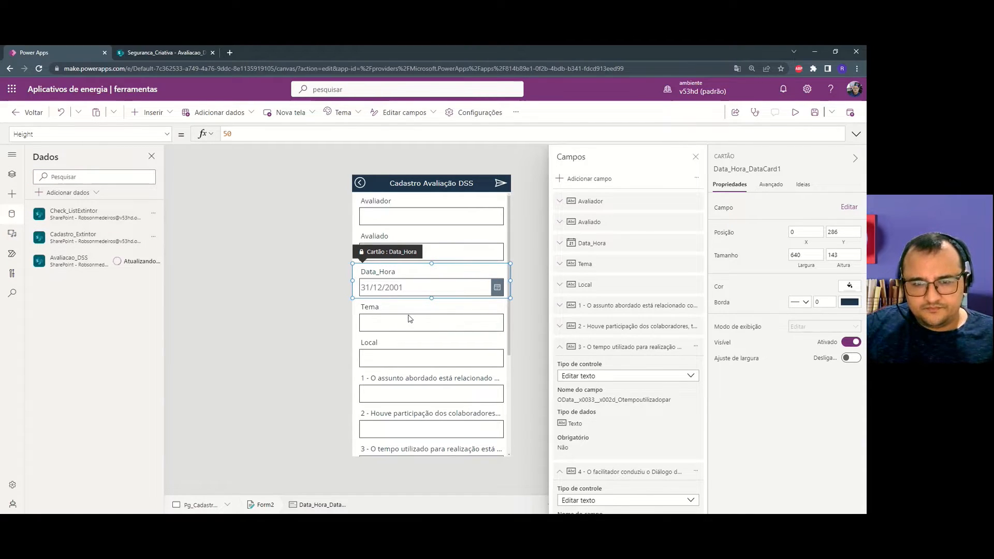
Delete the broken Data_Hora card from the DSS evaluation form.
left_click(526, 296)
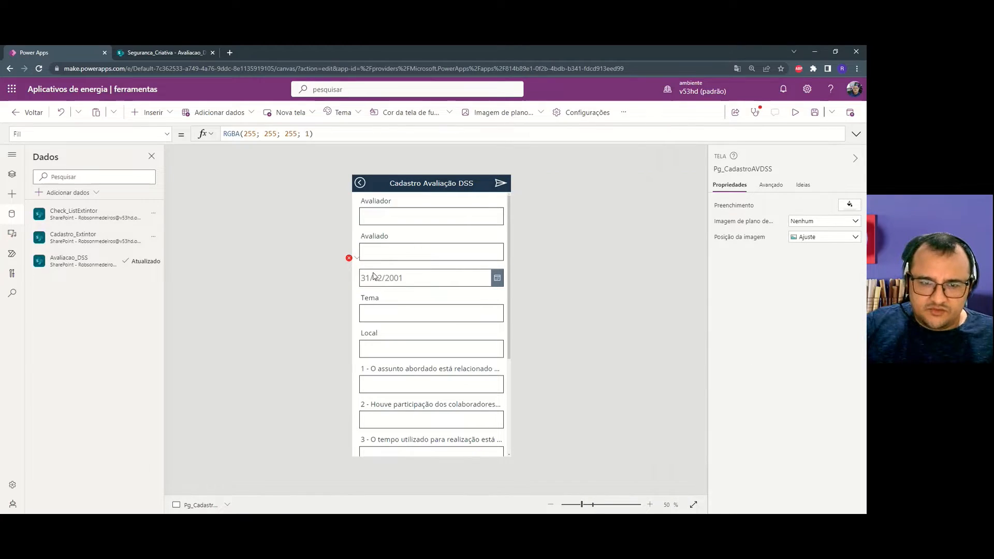
left_click(502, 278)
key("Delete")
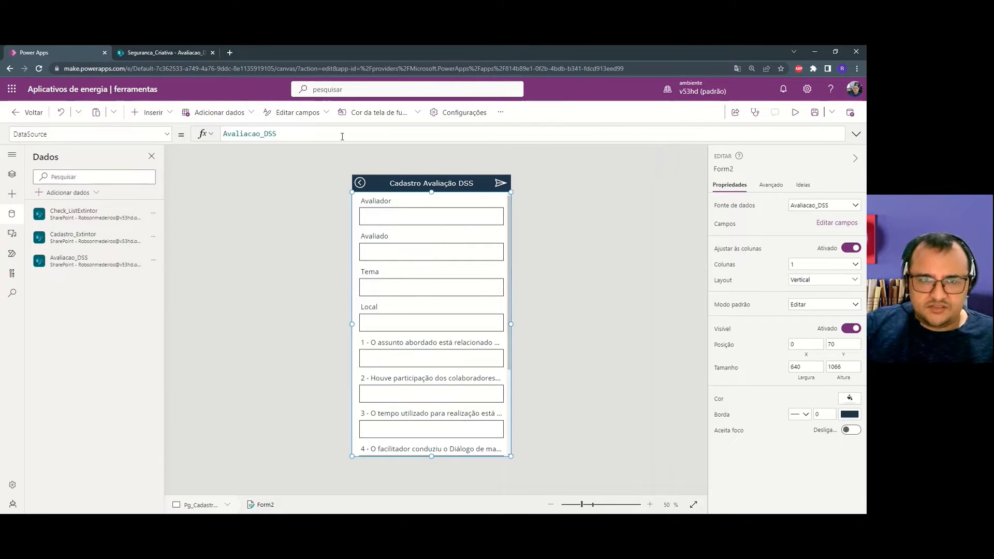
In the SharePoint list, create a date and time column Data_Hora with time included and move it ahead of the Local column.
left_click(185, 57)
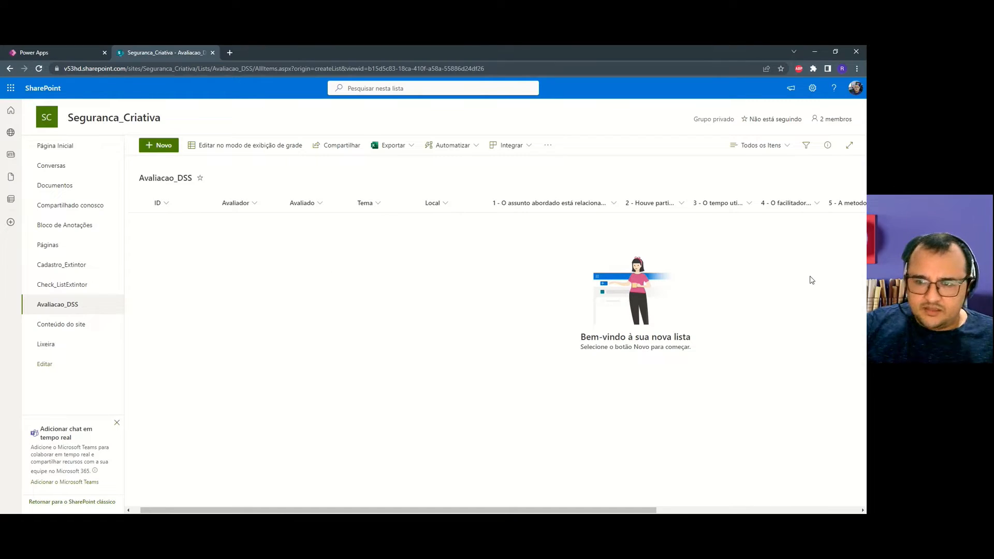
left_click(839, 509)
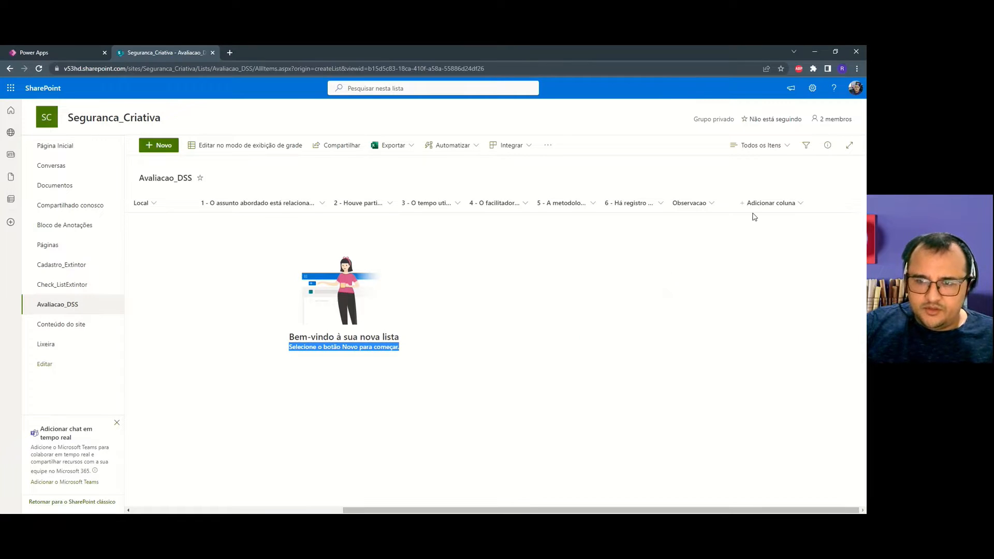
left_click(765, 204)
left_click(754, 317)
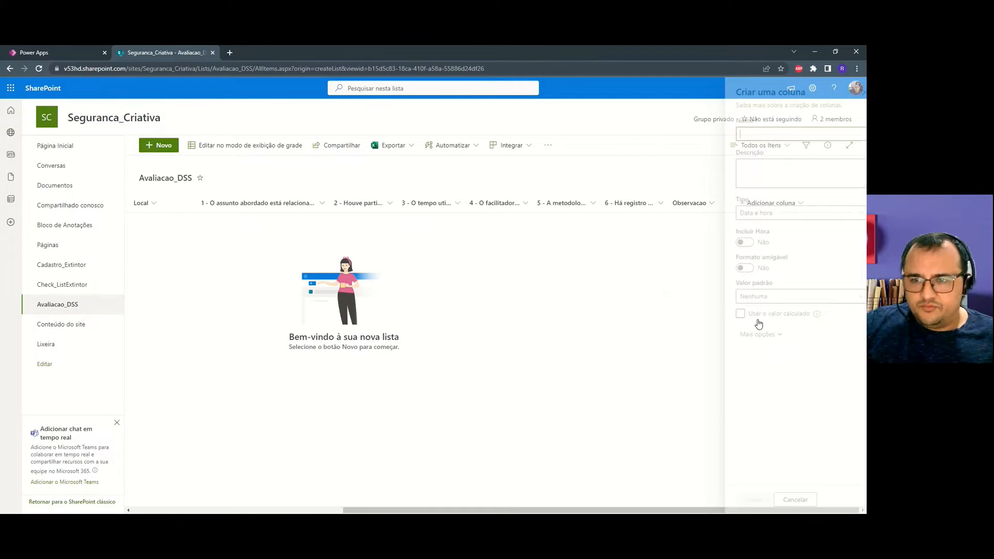
left_click(776, 134)
key("ctrl+v")
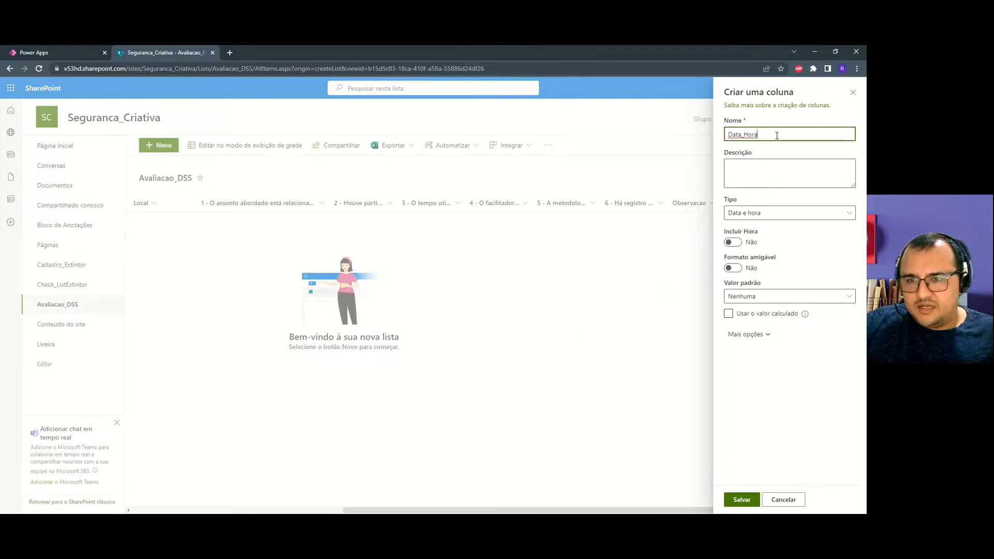
left_click(733, 242)
left_click(740, 500)
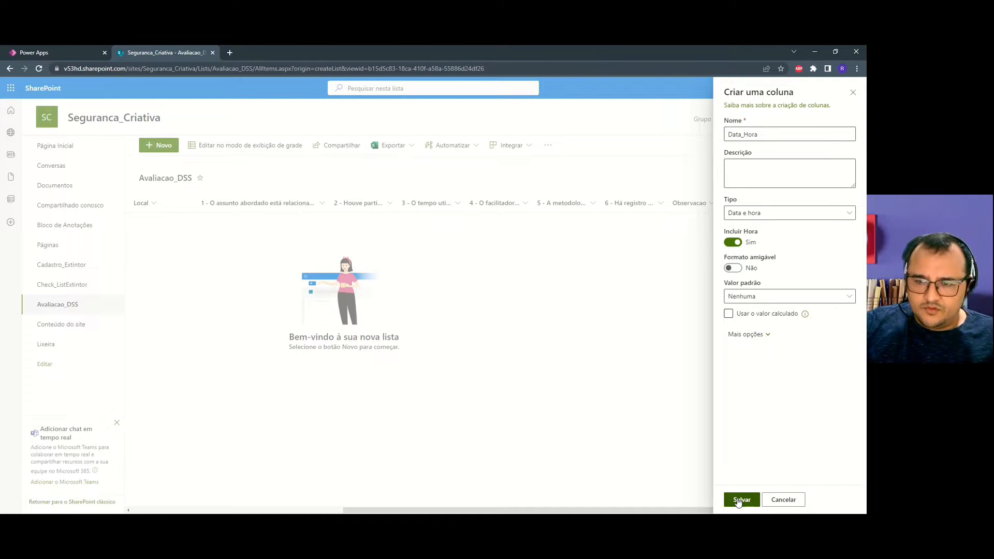
mouse_move(787, 207)
left_mouse_down()
mouse_move(125, 212)
mouse_move(366, 200)
left_mouse_up()
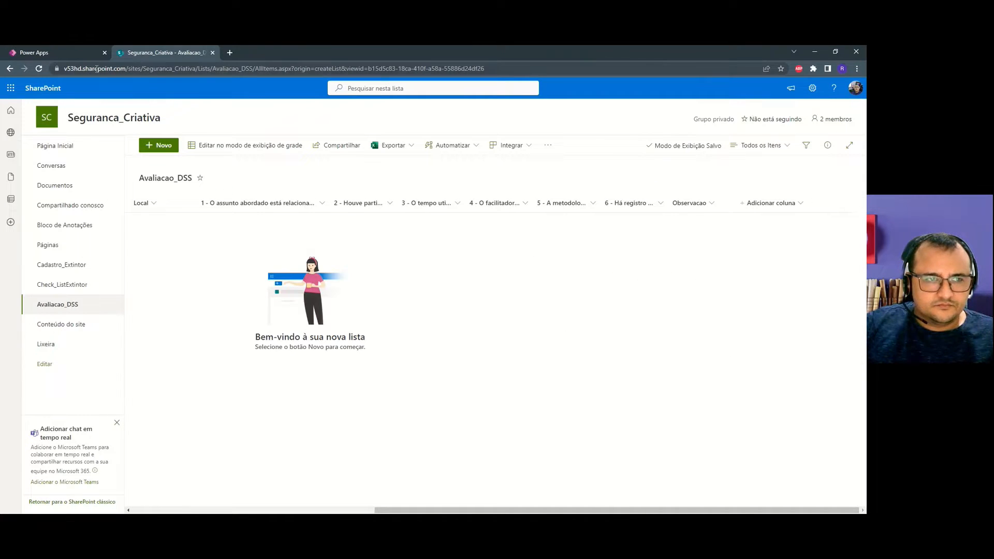
Switch back to Power Apps and refresh Avaliacao_DSS to load the recreated column.
left_click(70, 56)
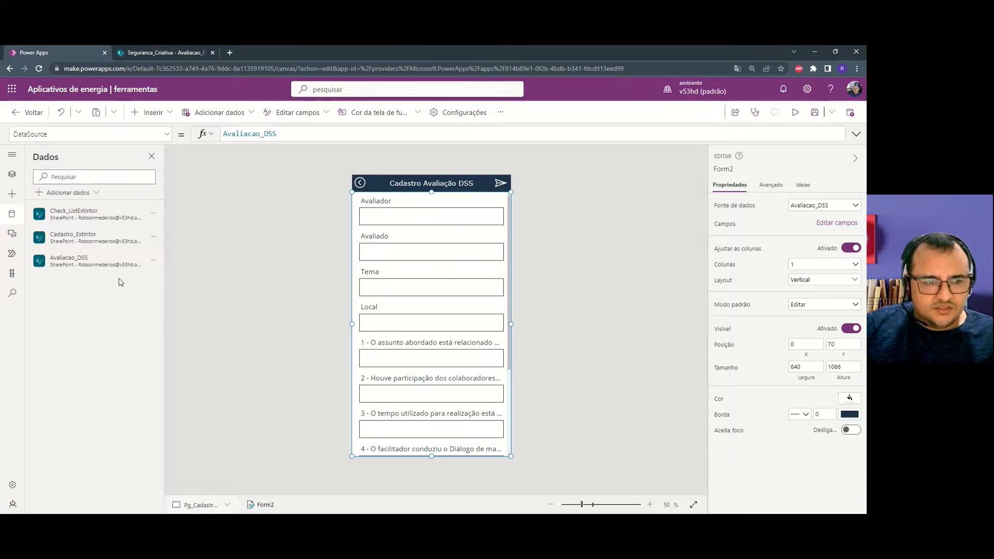
left_click(153, 265)
left_click(171, 296)
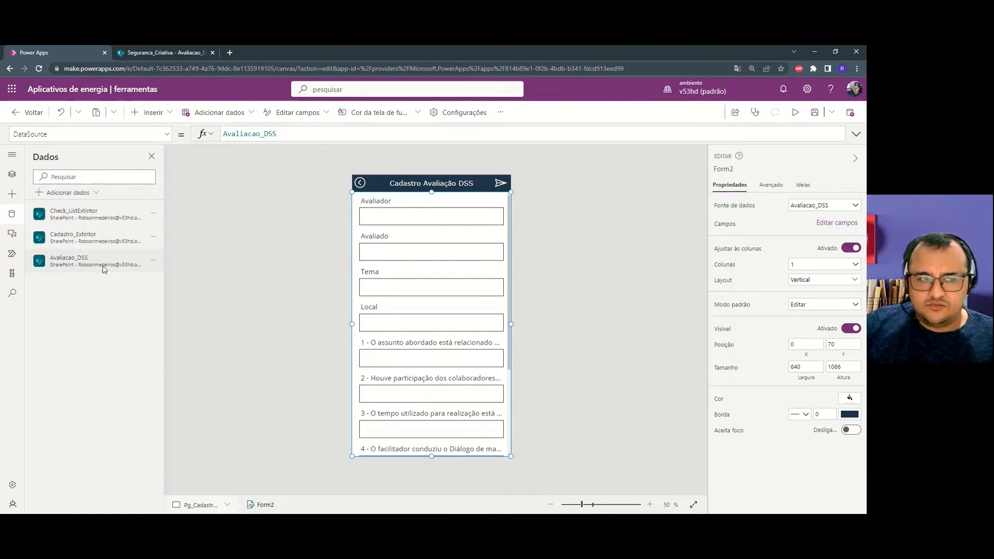
left_click(210, 291)
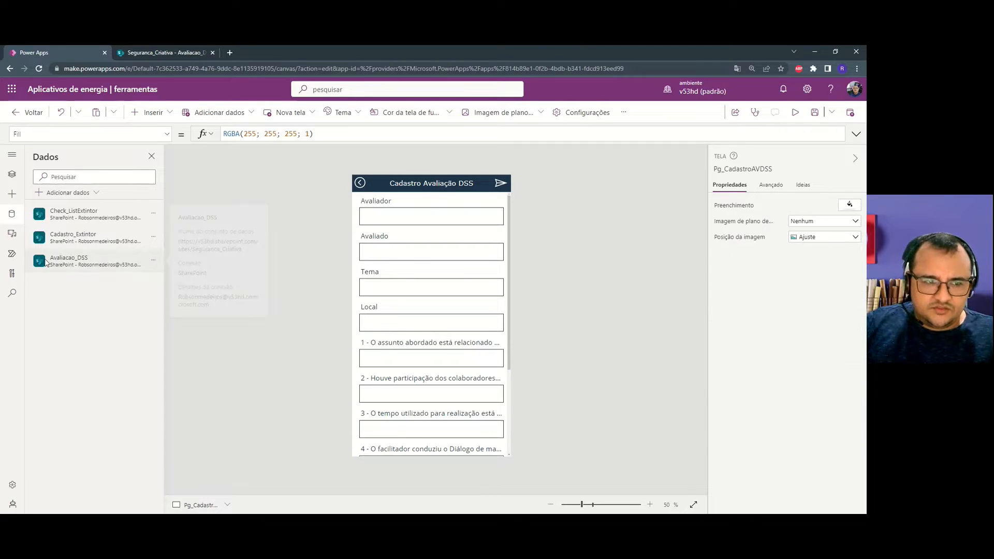
Add the recreated Data_Hora field to the DSS evaluation form.
left_click(439, 315)
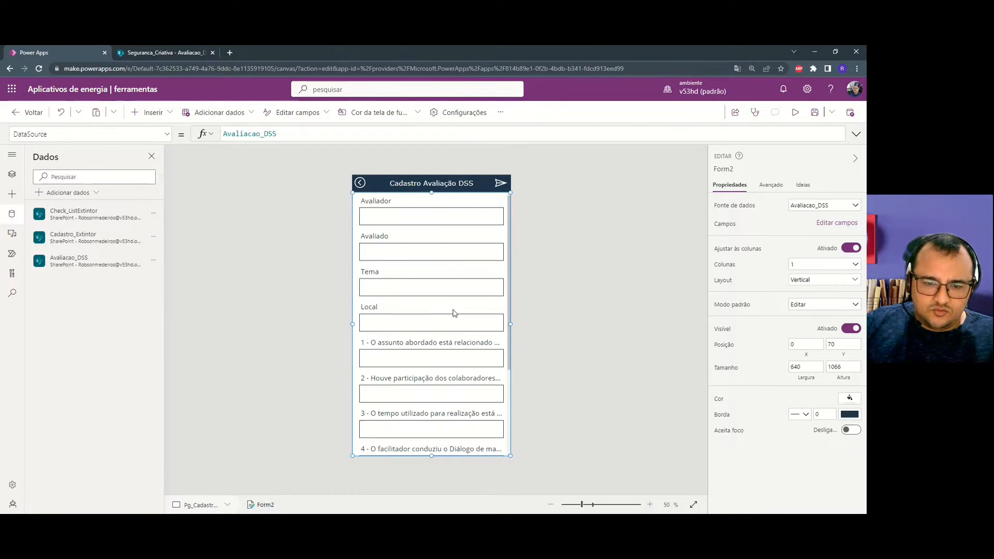
scroll(452, 333, "down", 3)
scroll(452, 334, "up", 3)
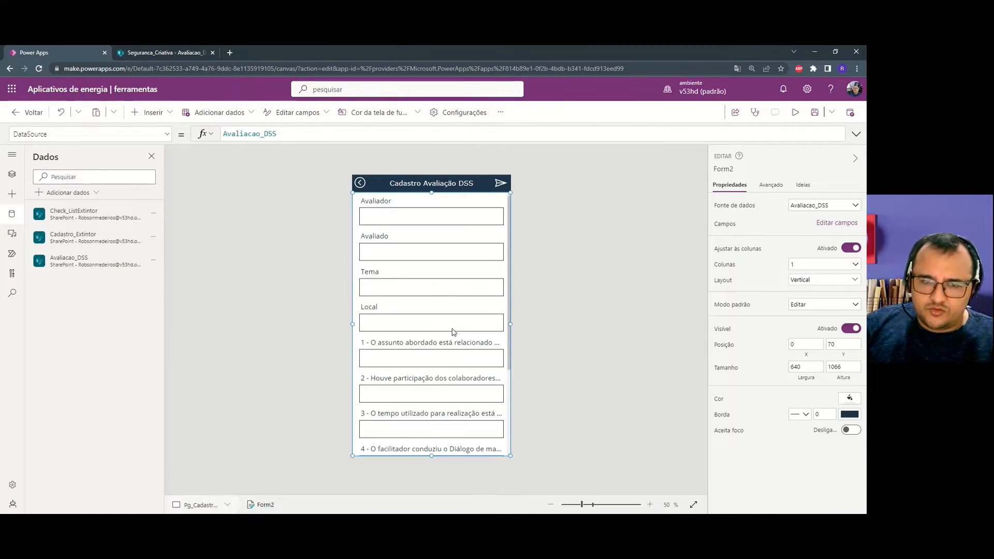
left_click(828, 226)
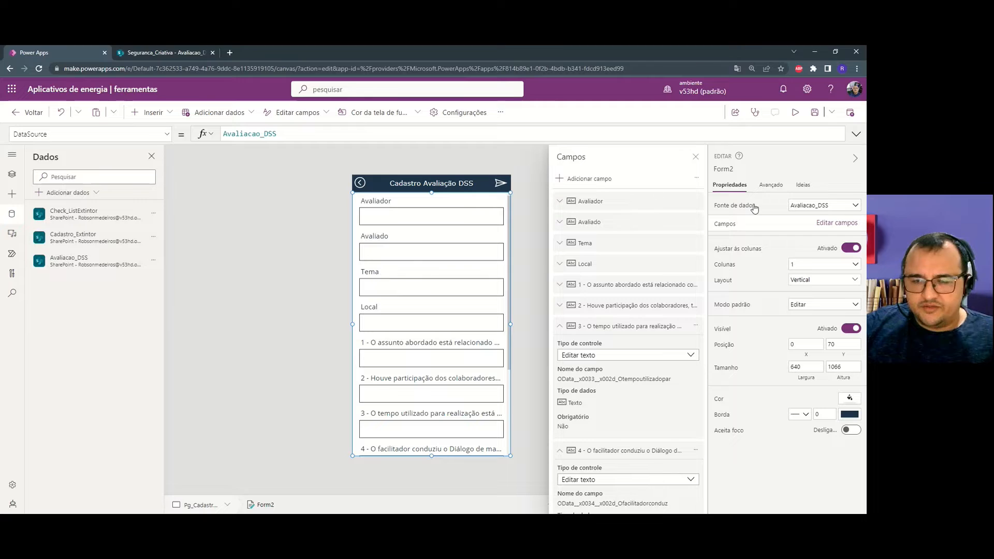
left_click(606, 181)
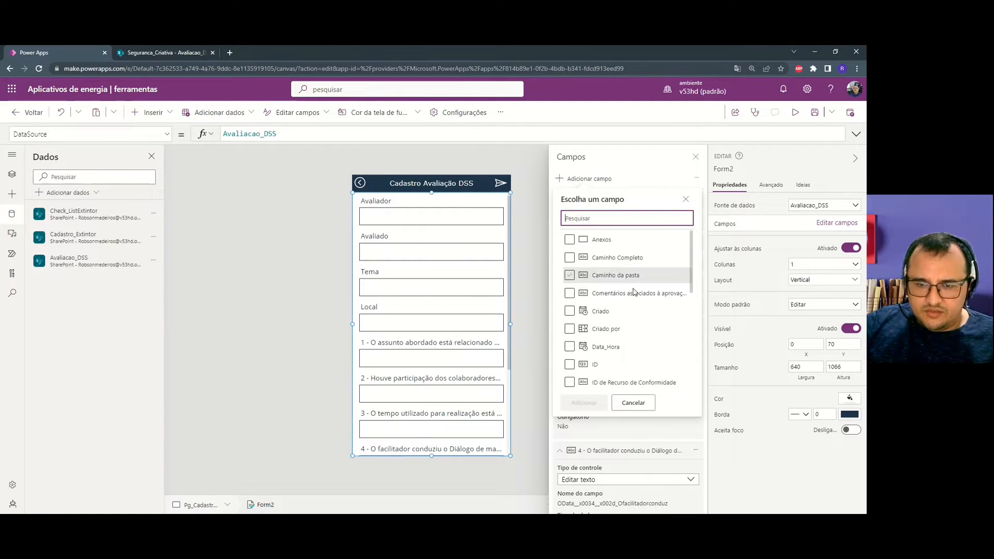
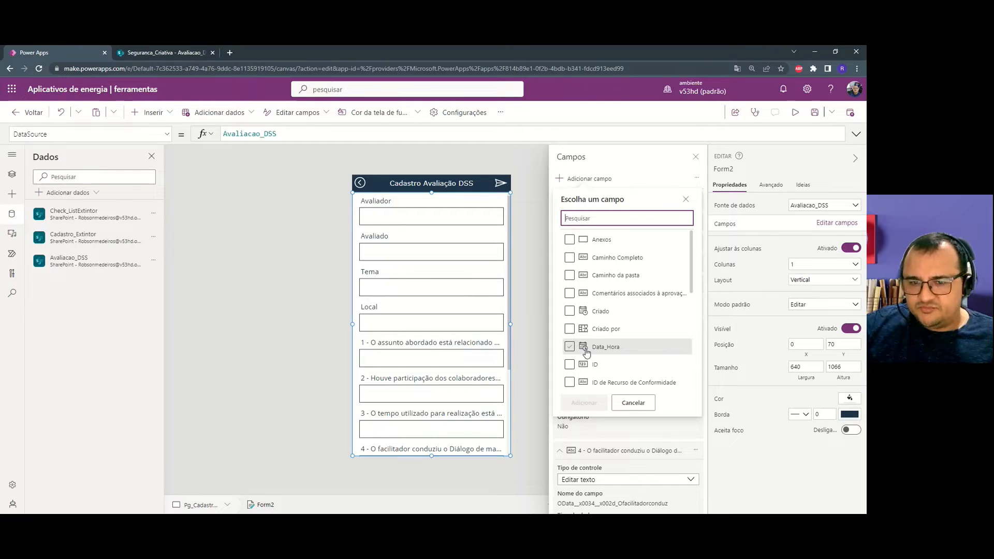
left_click(570, 348)
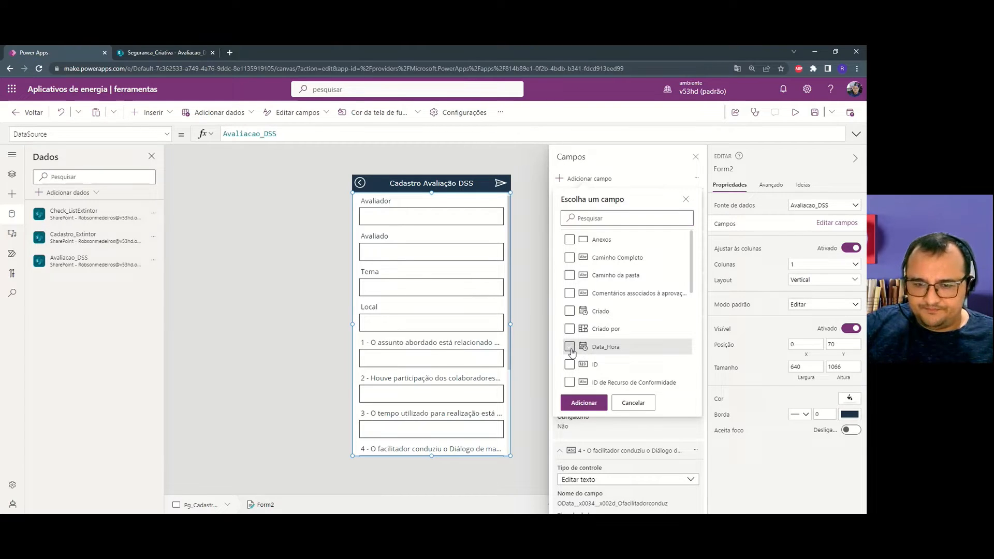
left_click(582, 402)
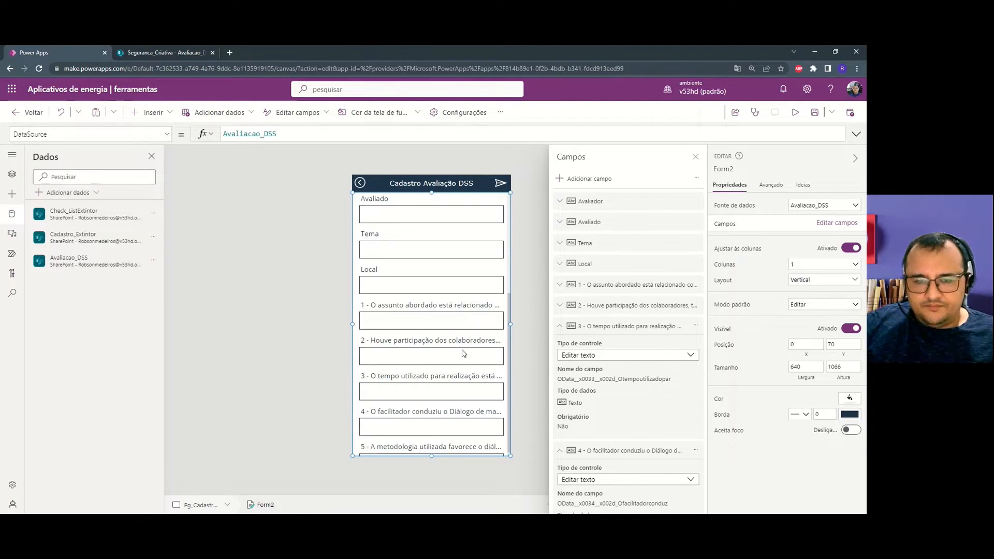
scroll(390, 444, "down", 3)
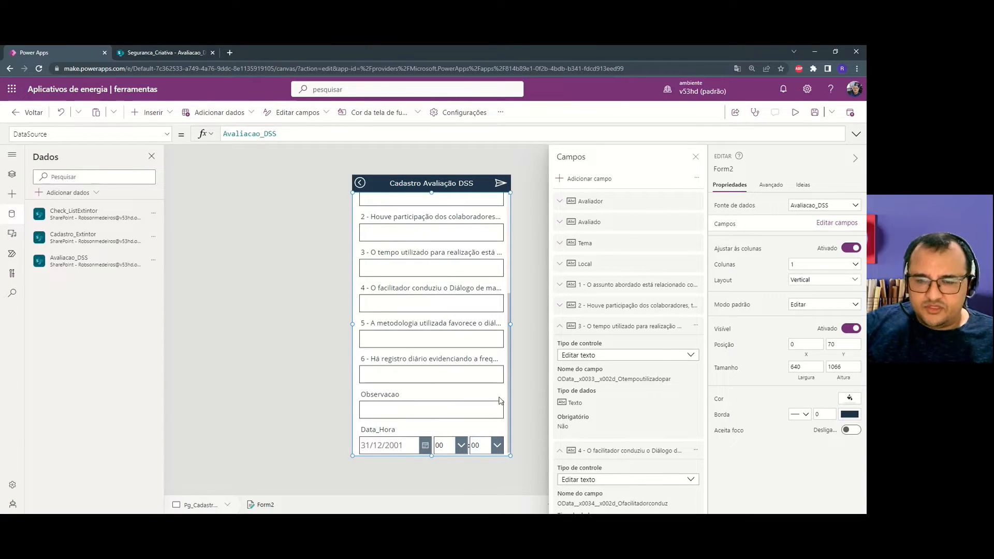
Collapse the expanded details of questions 3 to 6 in the form's field list.
scroll(595, 394, "down", 3)
left_click(559, 376)
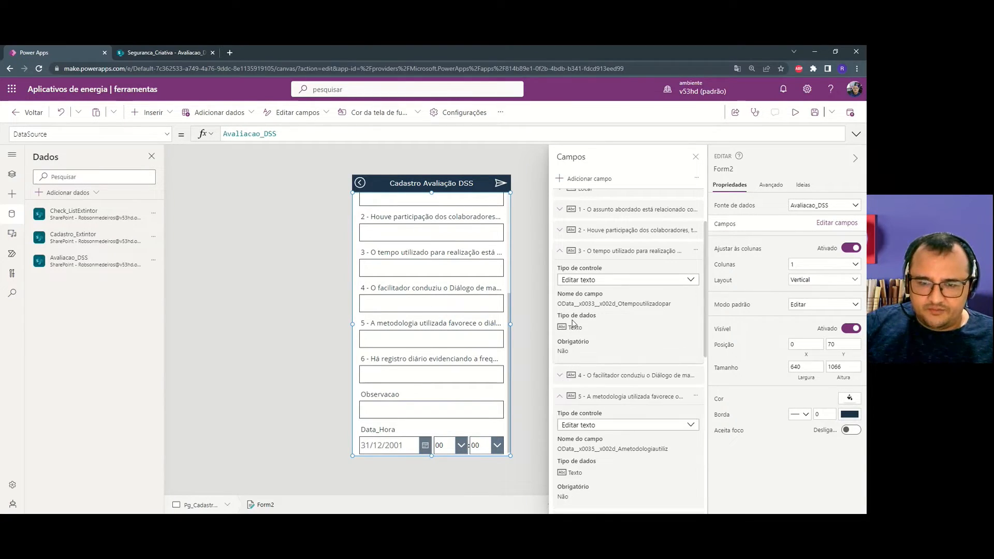
left_click(562, 256)
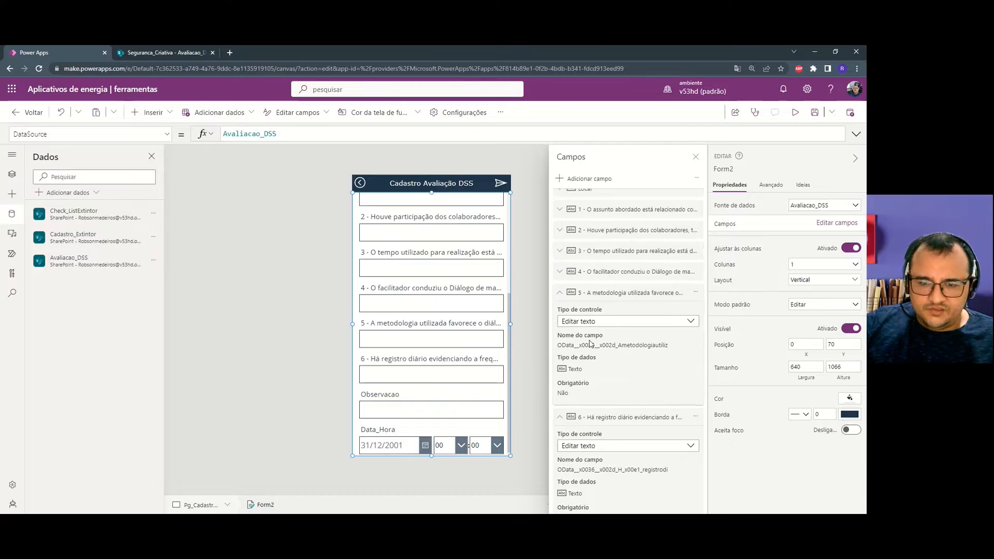
left_click(560, 292)
left_click(559, 437)
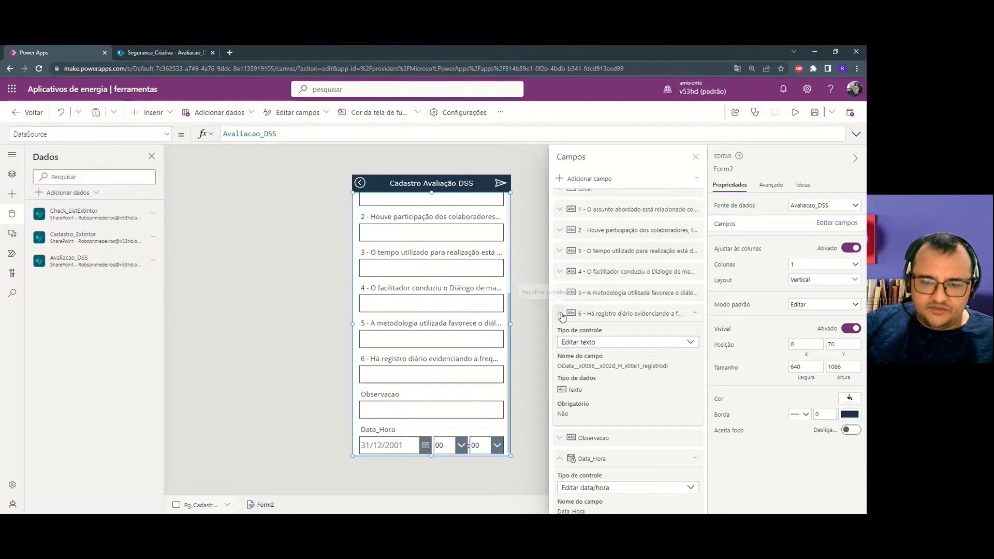
left_click(559, 314)
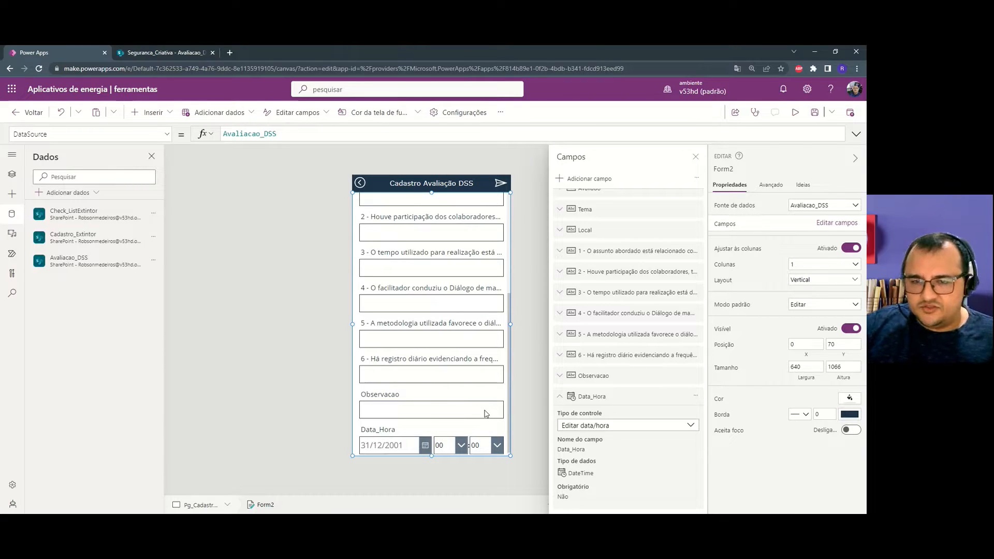
Collapse the Data_Hora field details and move the field between Avaliado and Tema in the form's field order.
left_click(531, 398)
left_click(509, 439)
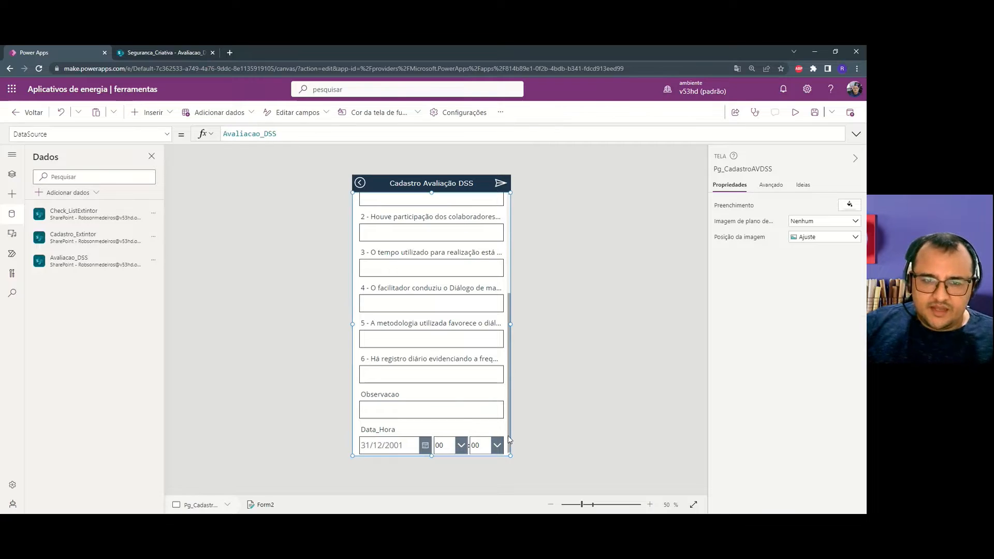
left_click(831, 223)
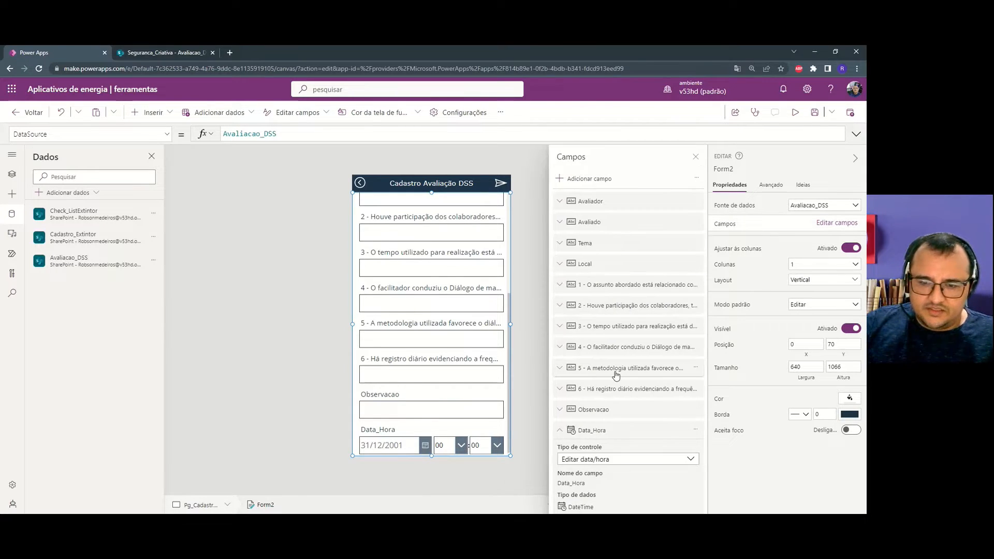
scroll(578, 394, "down", 1)
left_click(562, 396)
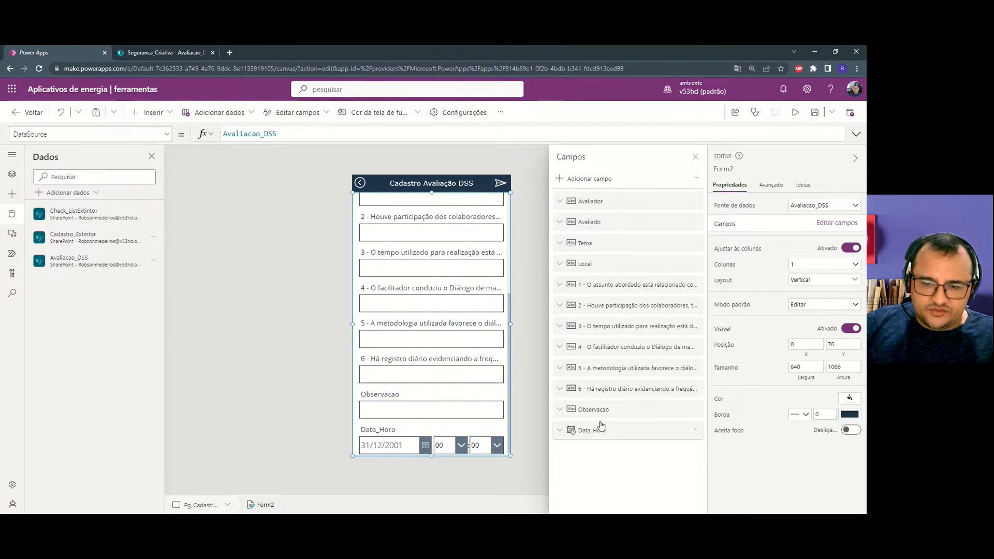
left_click_drag(605, 432, 611, 238)
scroll(403, 315, "up", 5)
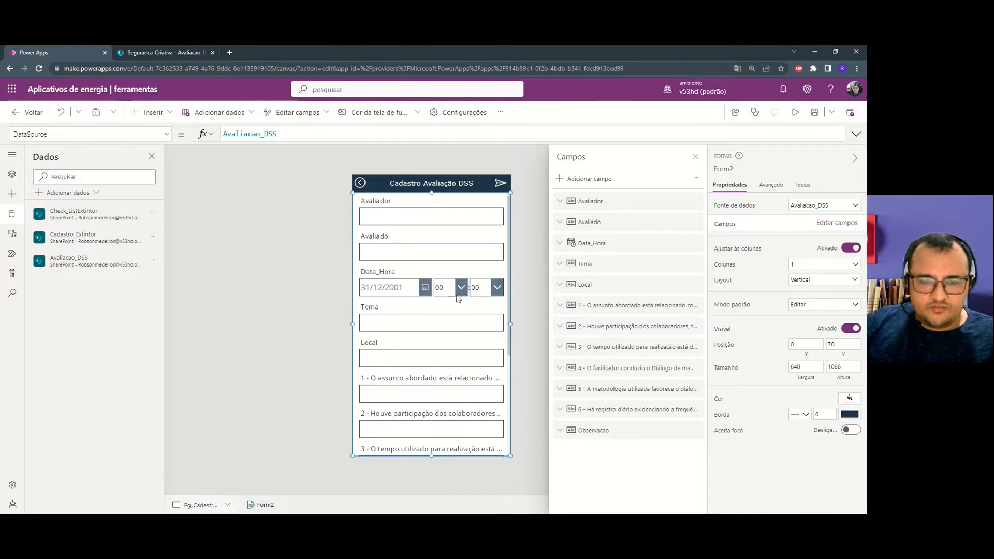
Examine the form's field order from Avaliador to Observacao and briefly preview the Cadastro Avaliação DSS screen.
left_click(520, 281)
scroll(486, 336, "down", 3)
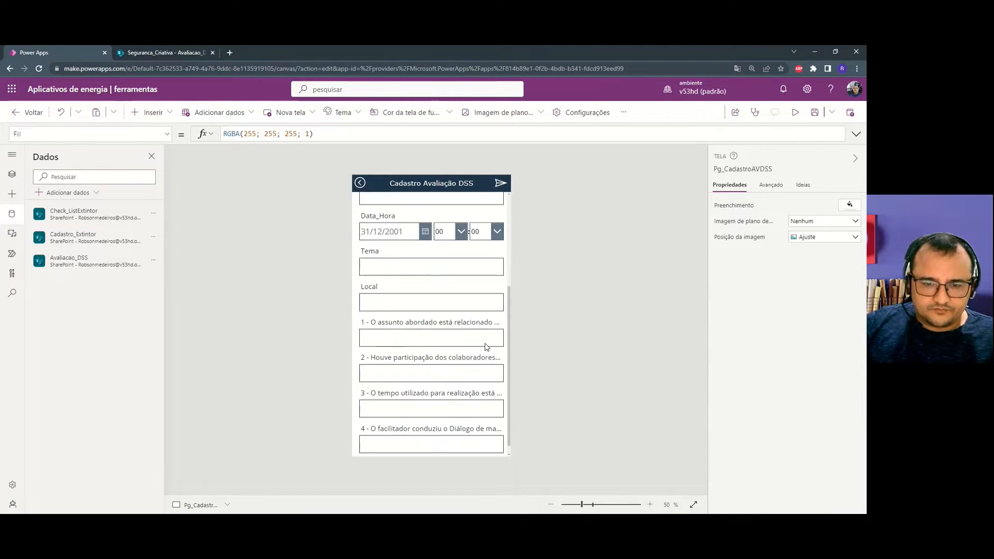
scroll(432, 401, "up", 5)
scroll(435, 381, "down", 5)
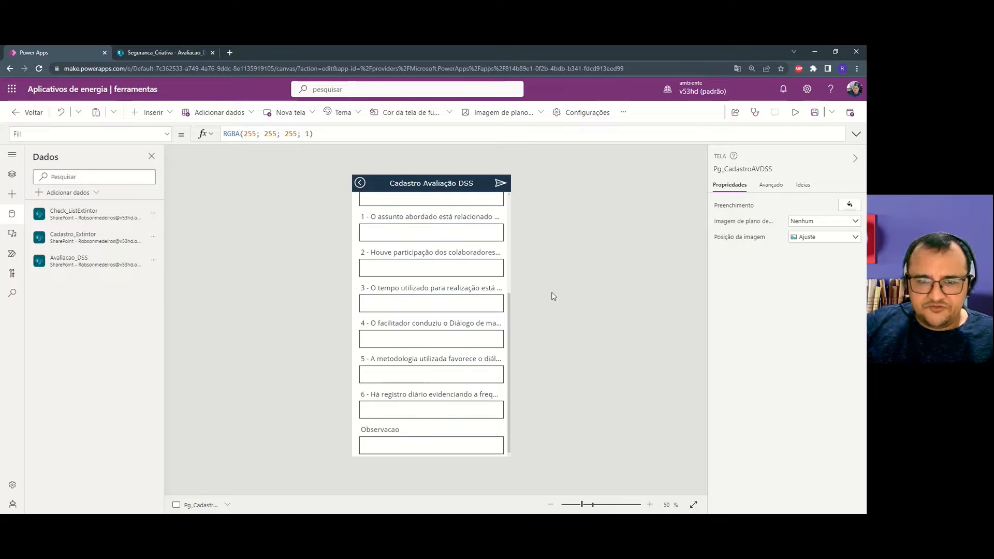
left_click(507, 322)
scroll(406, 383, "up", 5)
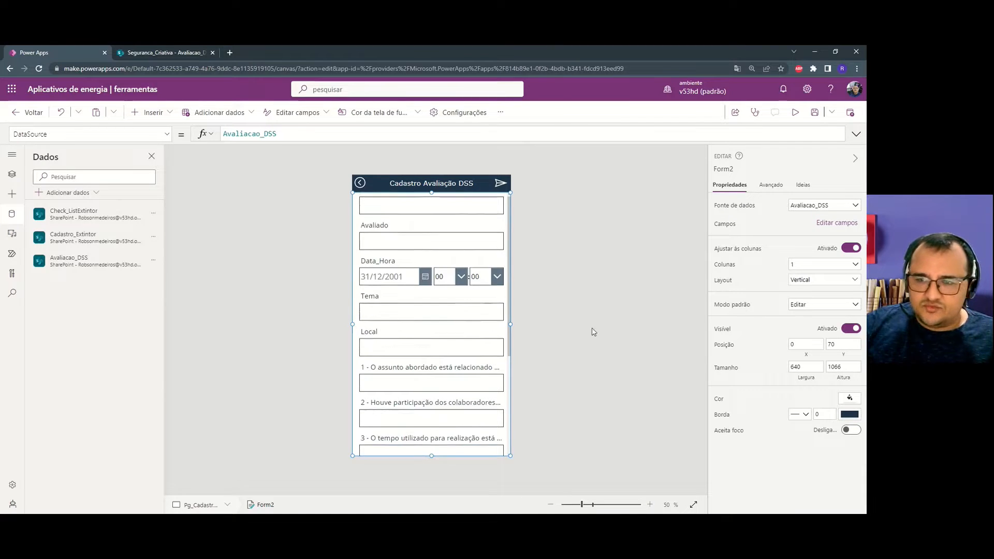
scroll(455, 332, "down", 5)
left_click(795, 112)
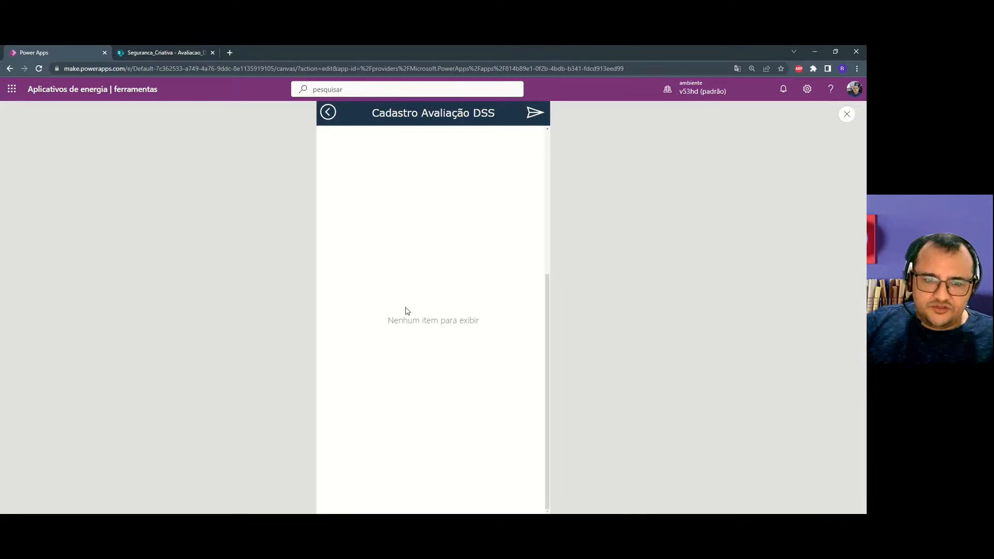
key("Escape")
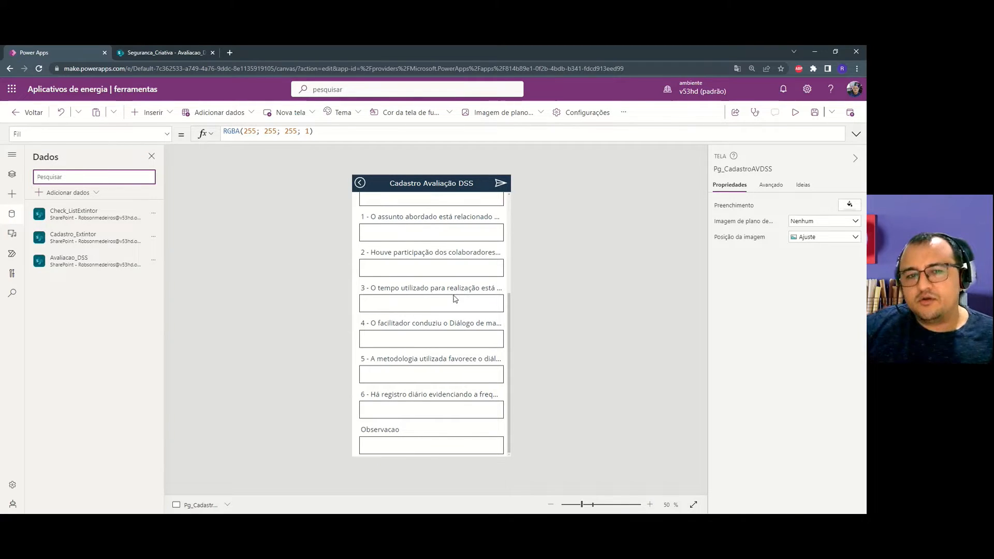
Set the control type of question 1 (O assunto abordado) in the DSS form to Valores Permitidos.
left_click(510, 319)
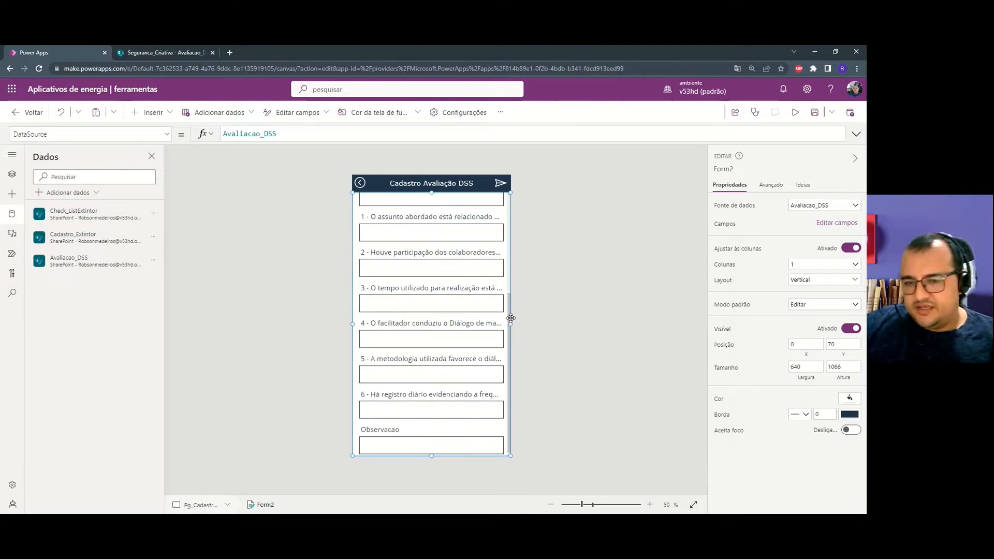
left_click(569, 325)
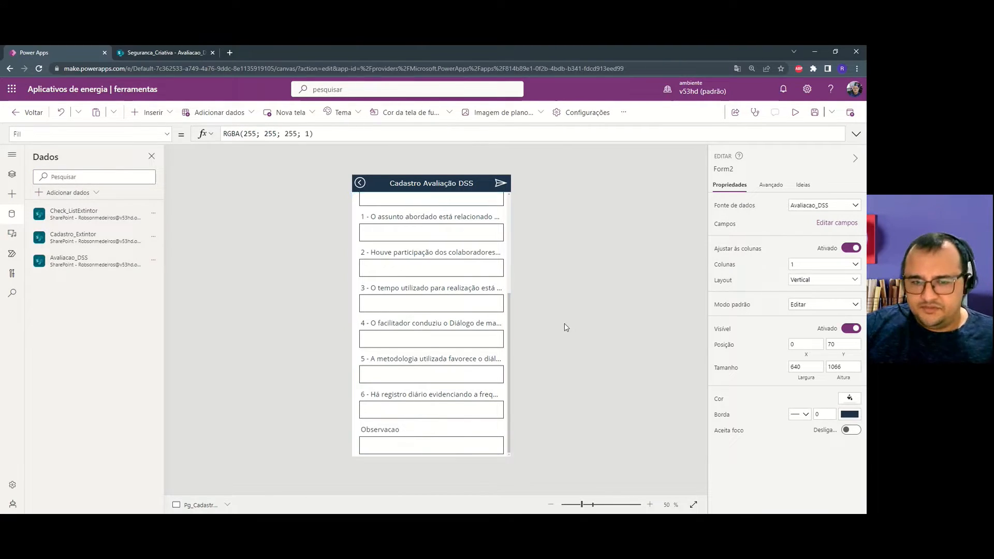
left_click(510, 321)
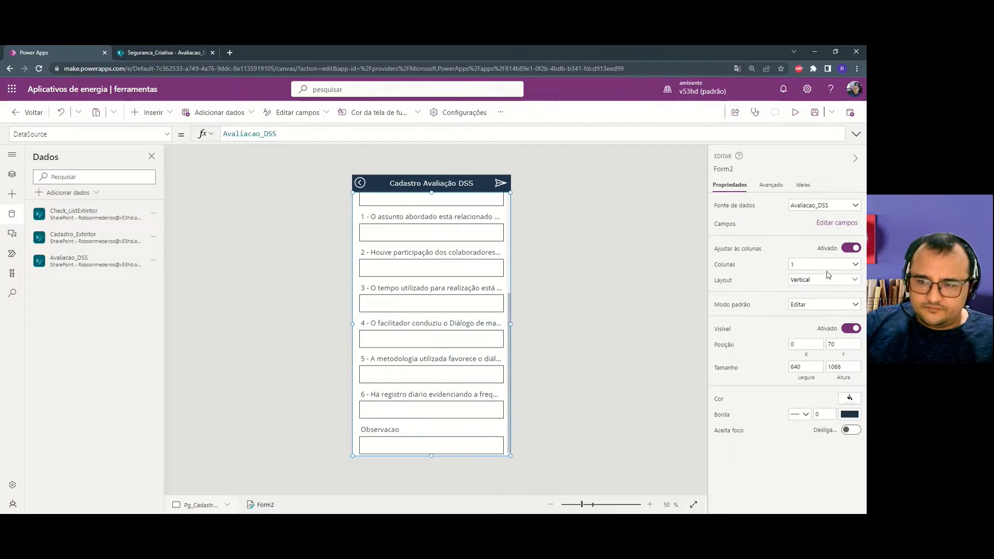
left_click(834, 224)
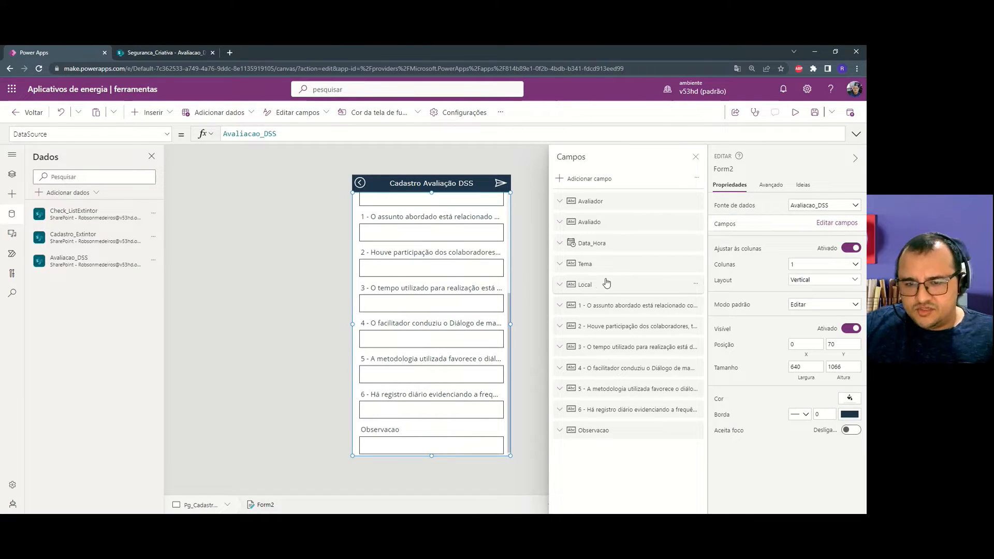
left_click(612, 305)
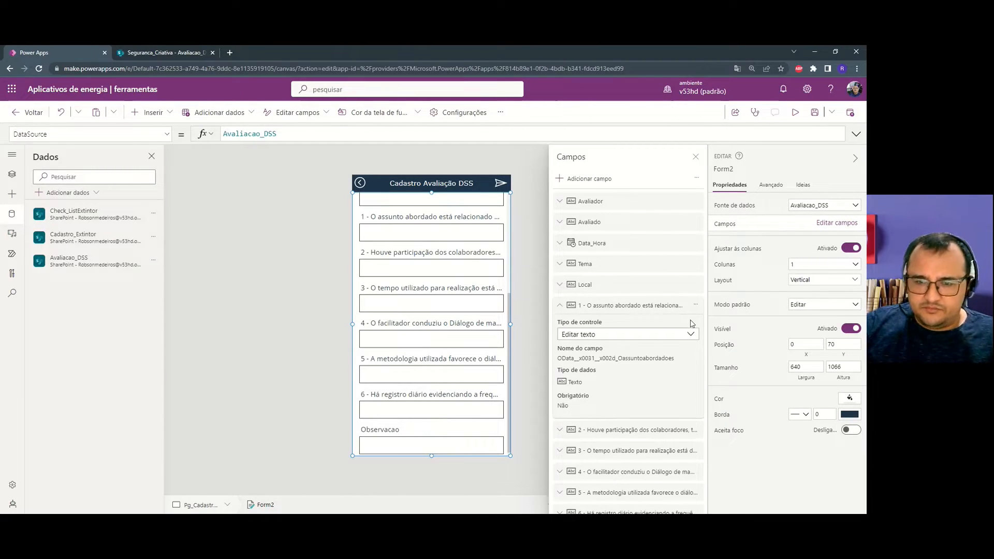
left_click(643, 335)
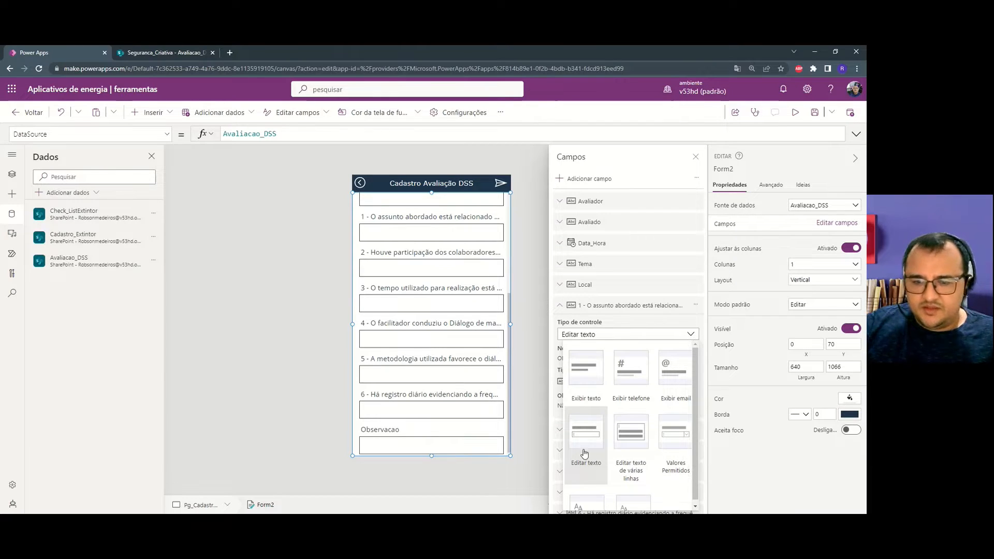
left_click(676, 447)
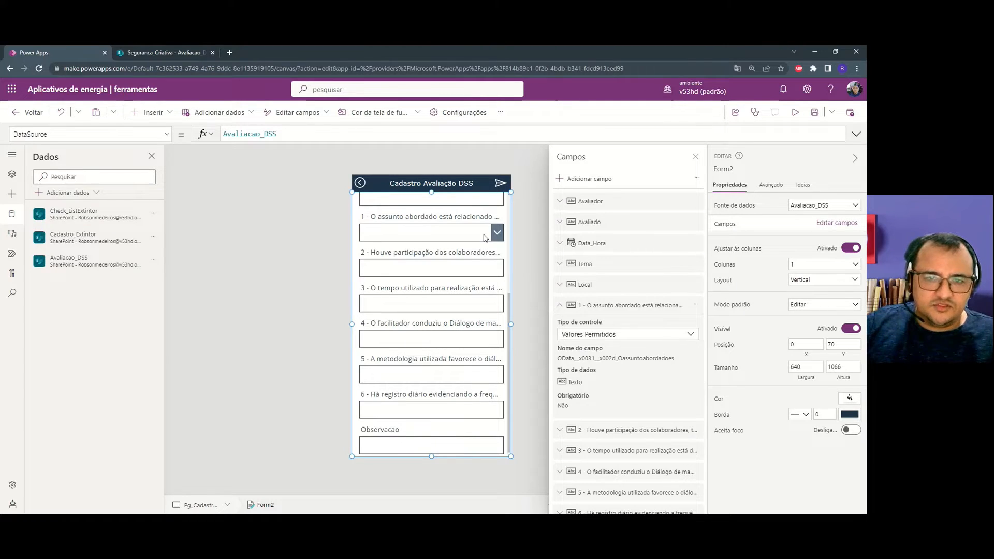
Set the control type of question 2 (Houve participação dos colaboradores) to Valores Permitidos.
left_click(475, 269)
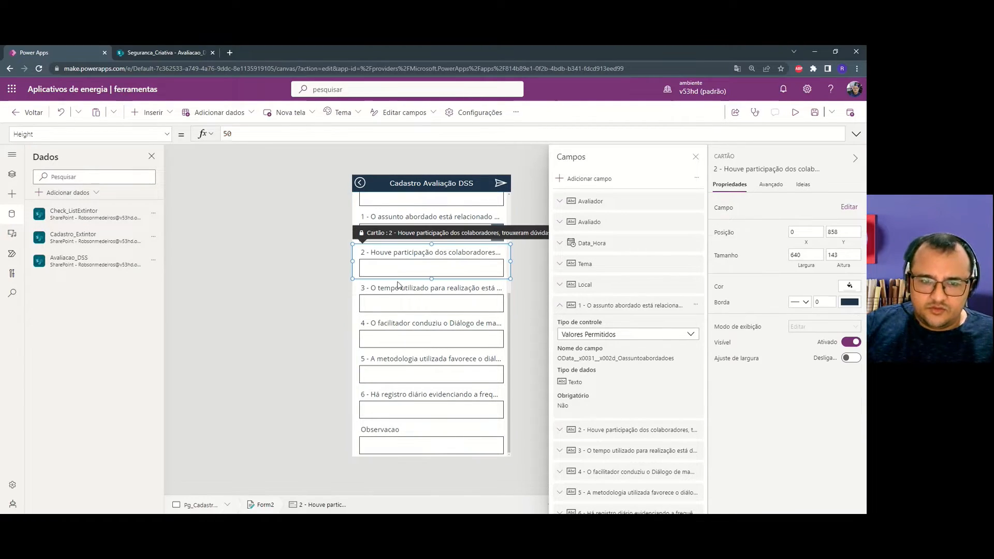
scroll(637, 398, "down", 1)
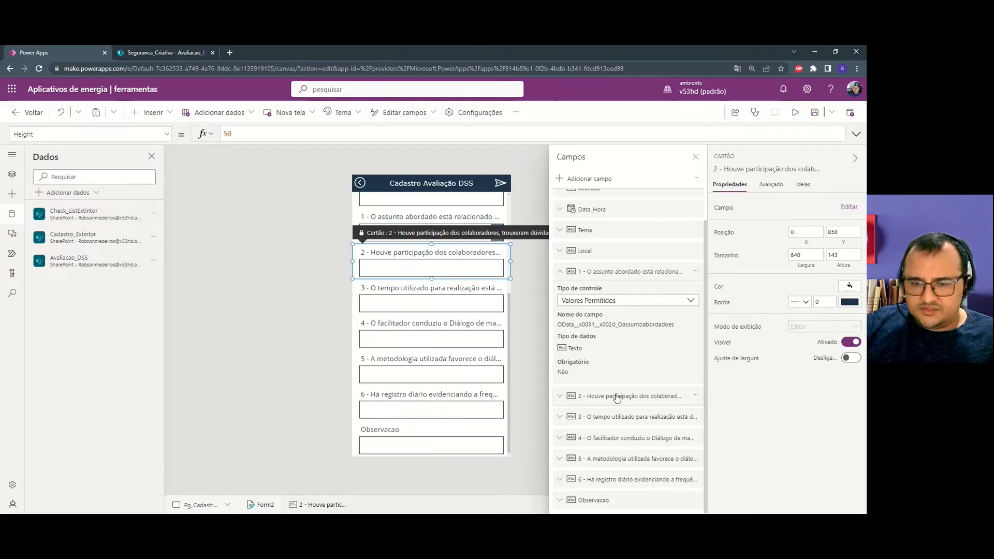
left_click(616, 397)
left_click(634, 425)
scroll(673, 461, "down", 2)
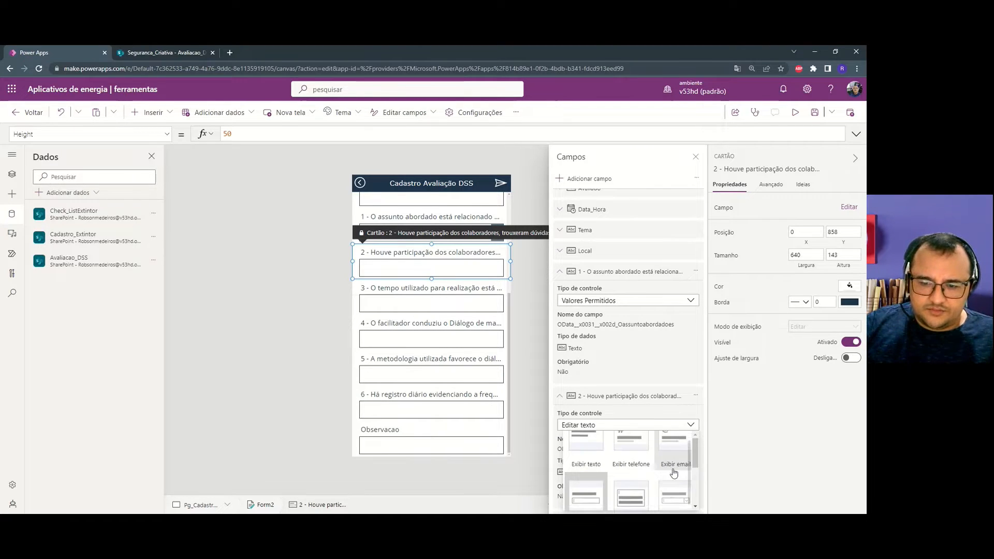
left_click(434, 328)
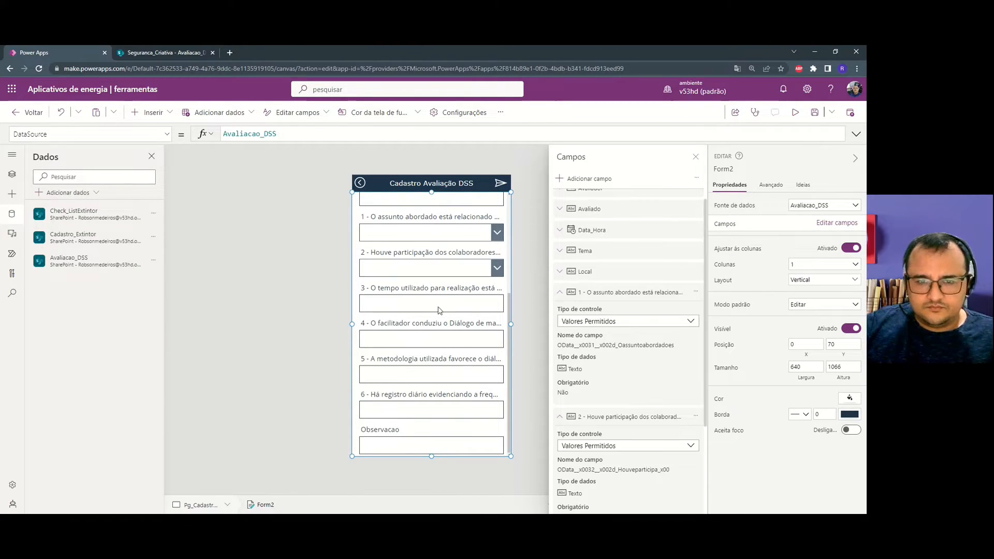
Set the control type of question 3 (O tempo utilizado para realização) in the DSS form to Valores Permitidos.
left_click(467, 307)
scroll(667, 348, "down", 1)
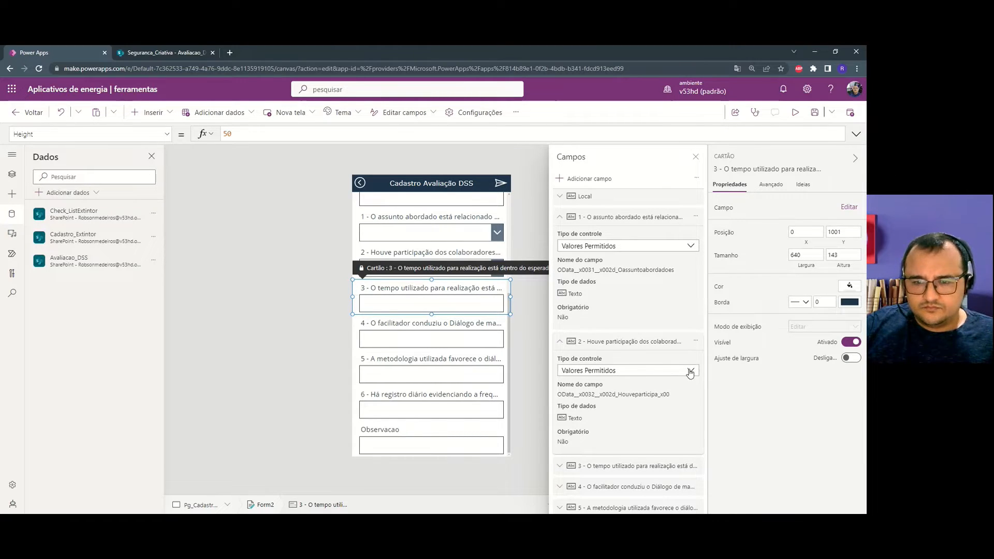
scroll(690, 373, "down", 1)
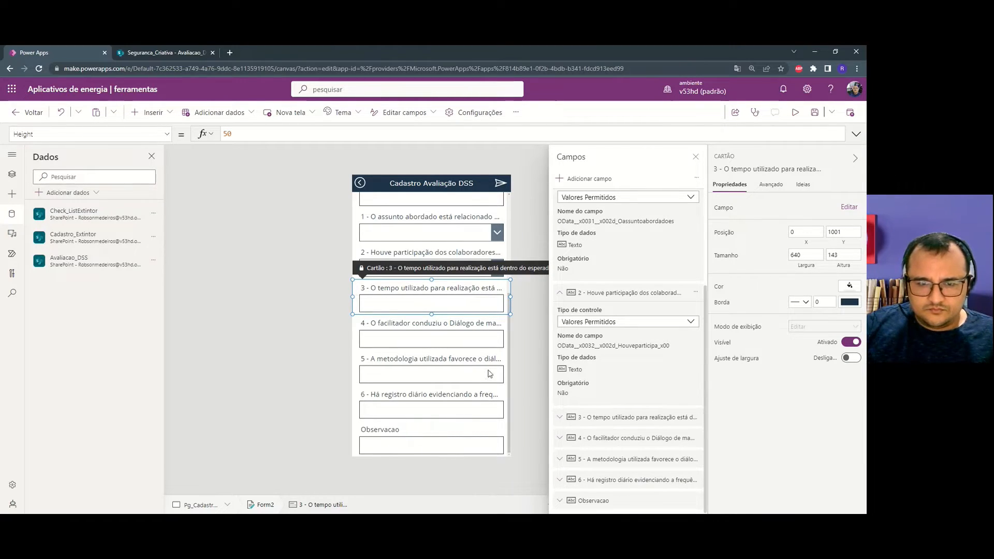
left_click(608, 417)
scroll(672, 383, "down", 1)
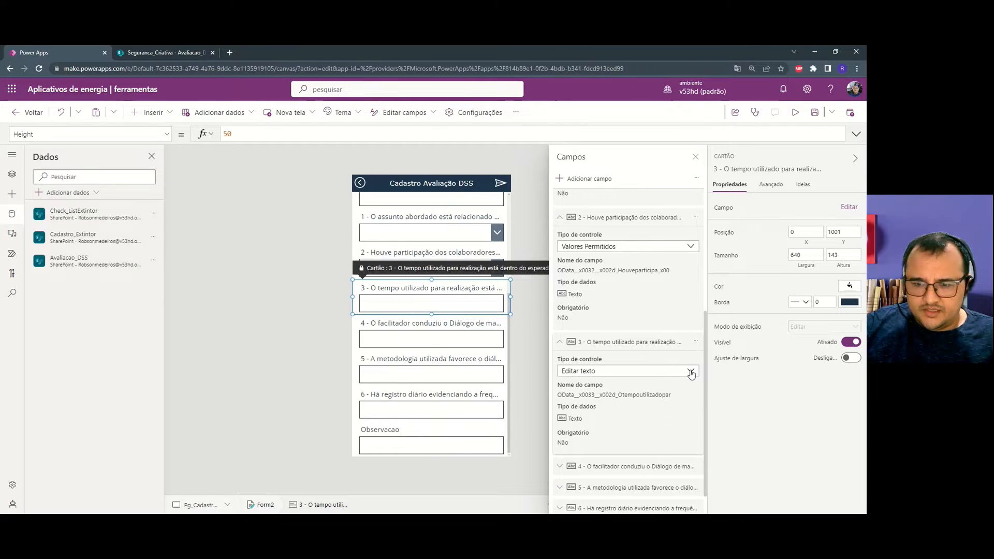
left_click(690, 371)
left_click(676, 464)
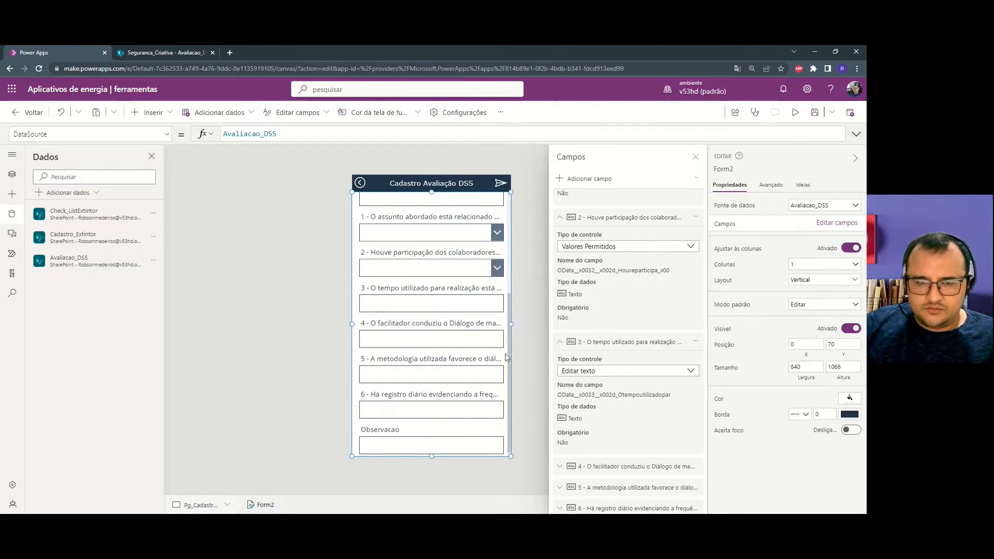
Set the control type of question 4 (O facilitador conduziu o Diálogo) to Valores Permitidos.
left_click(417, 331)
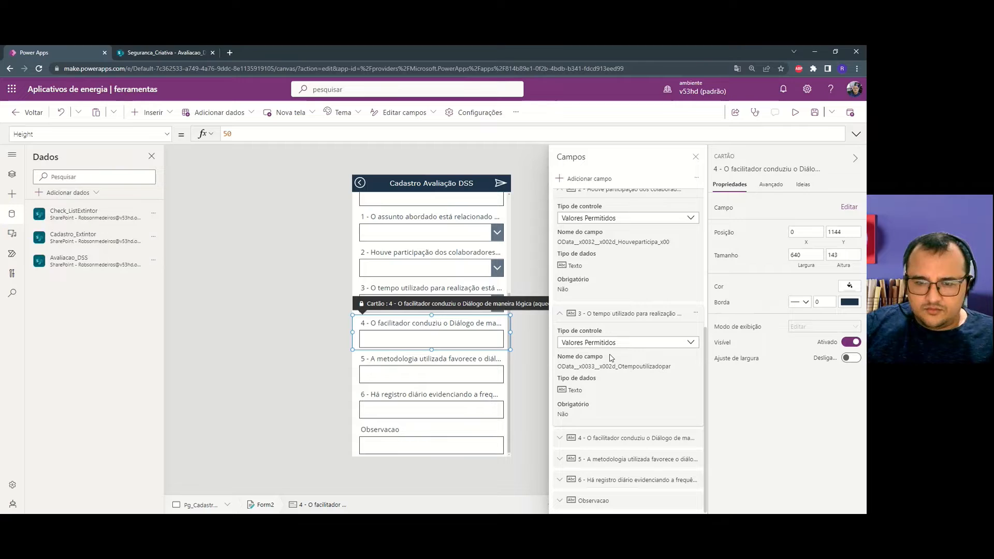
left_click(604, 438)
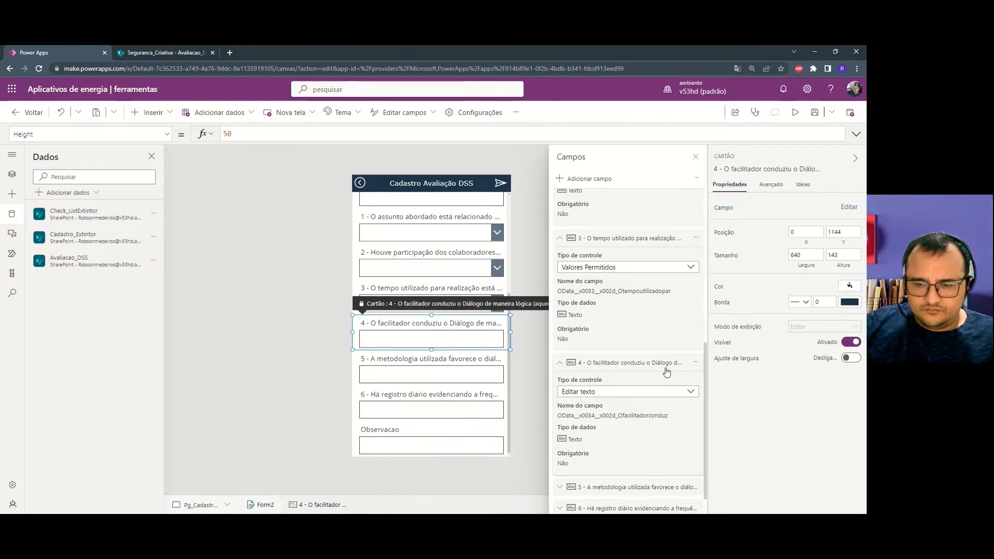
left_click(693, 397)
left_click(676, 465)
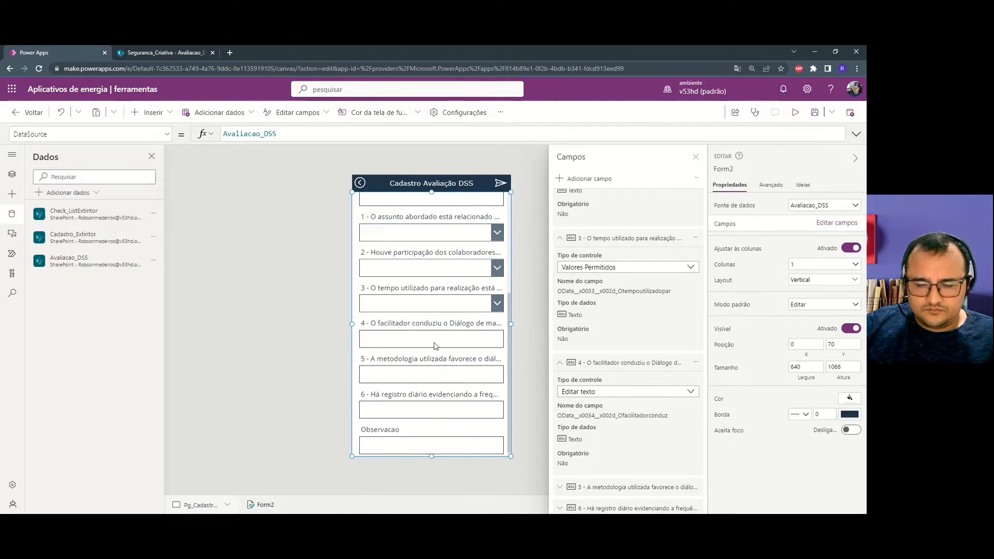
Set the control type of question 5 (A metodologia utilizada favorece o diálogo) to Valores Permitidos.
left_click(422, 370)
scroll(600, 376, "down", 3)
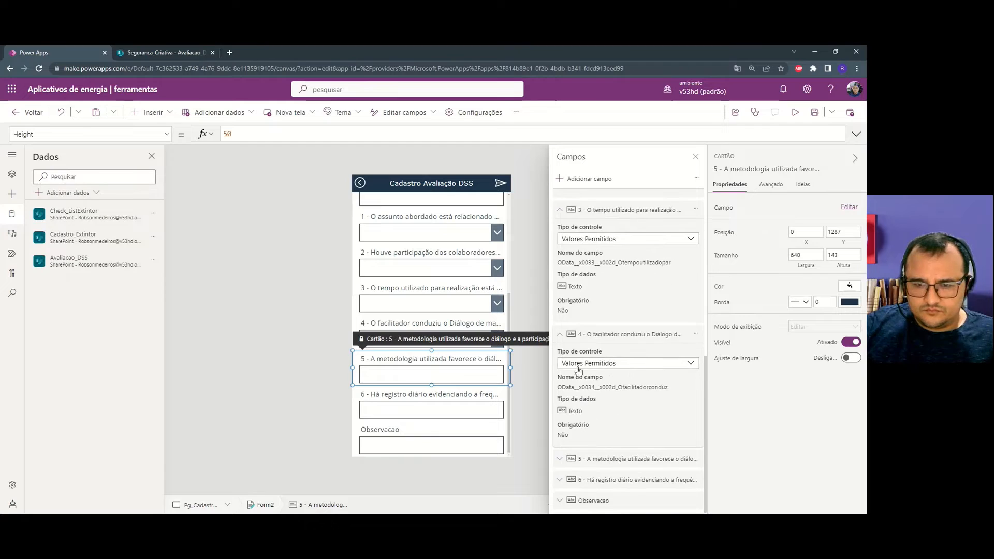
left_click(632, 458)
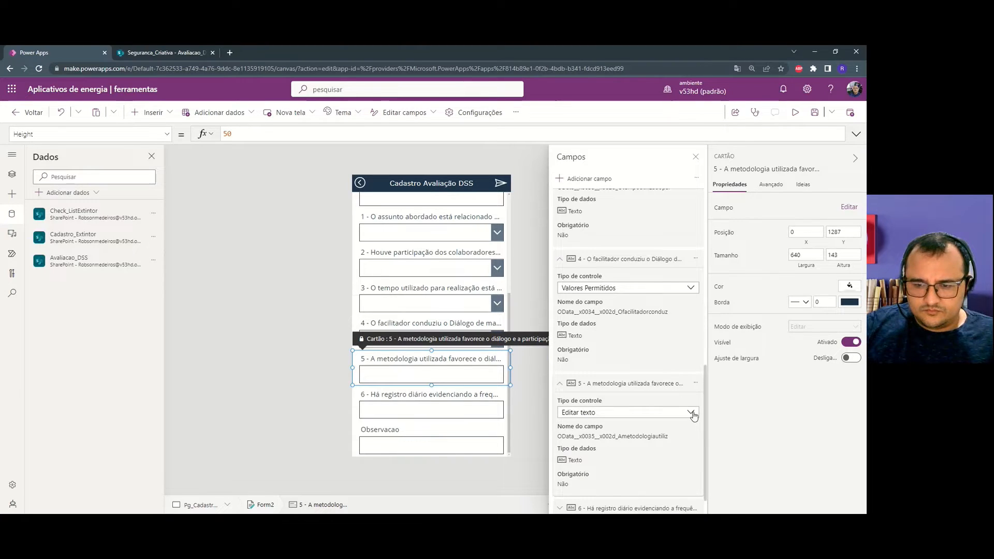
left_click(691, 412)
left_click(675, 494)
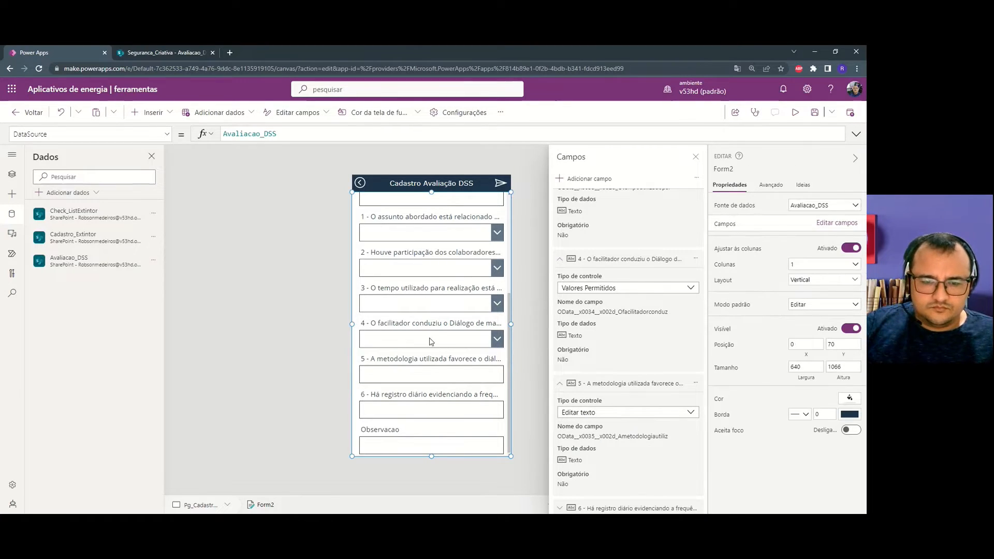
Set the control type of question 6 (Há registro diário evidenciando a frequência) to Valores Permitidos and leave the form's field editing.
left_click(464, 413)
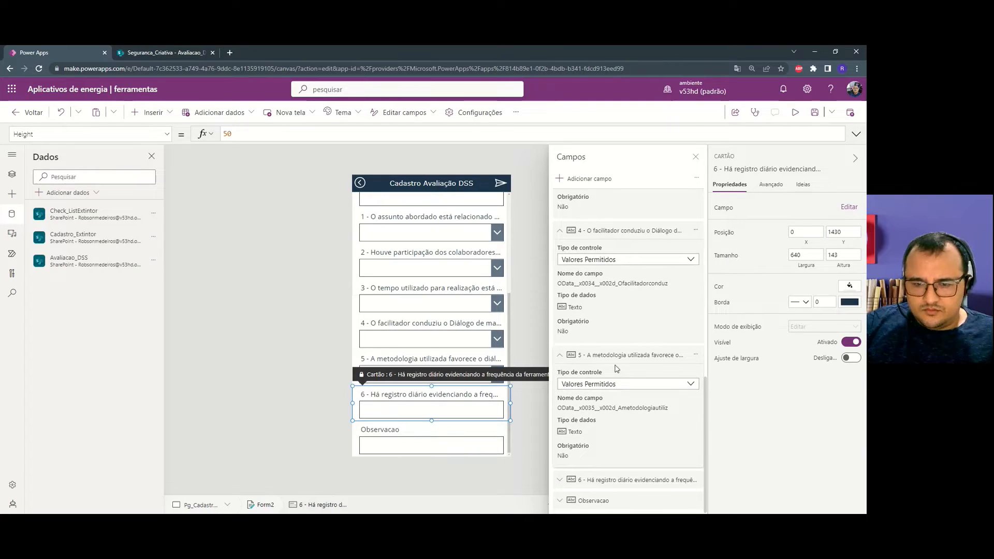
left_click(659, 477)
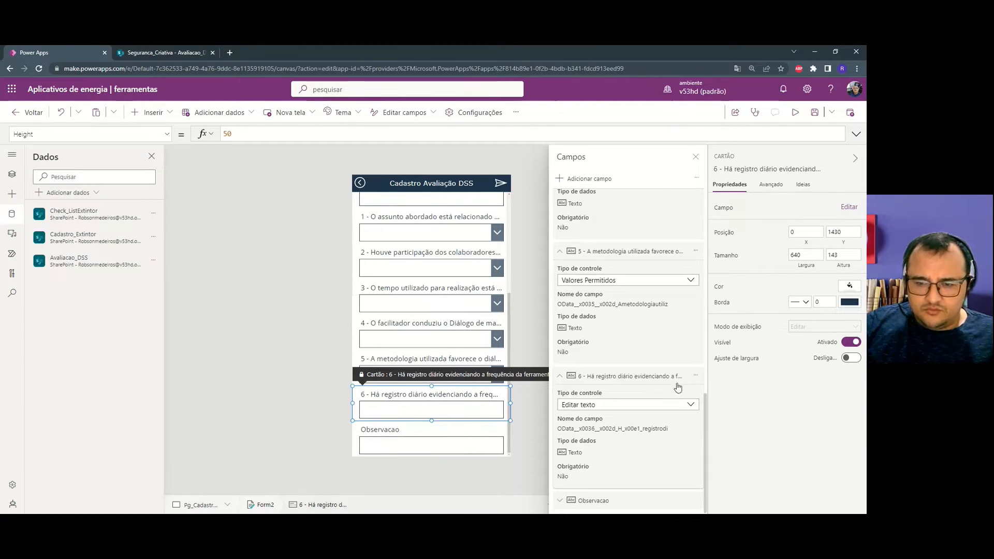
left_click(687, 405)
left_click(675, 492)
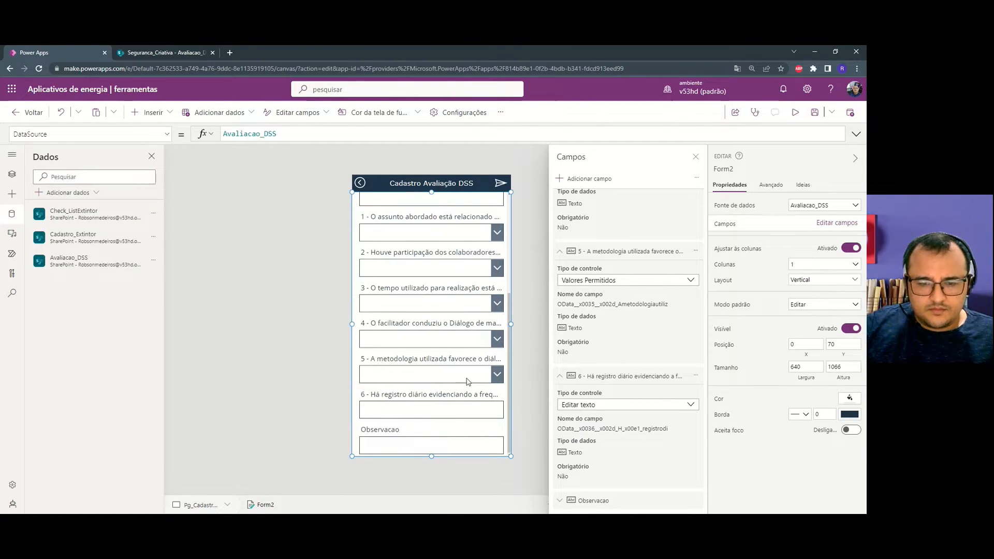
left_click(520, 308)
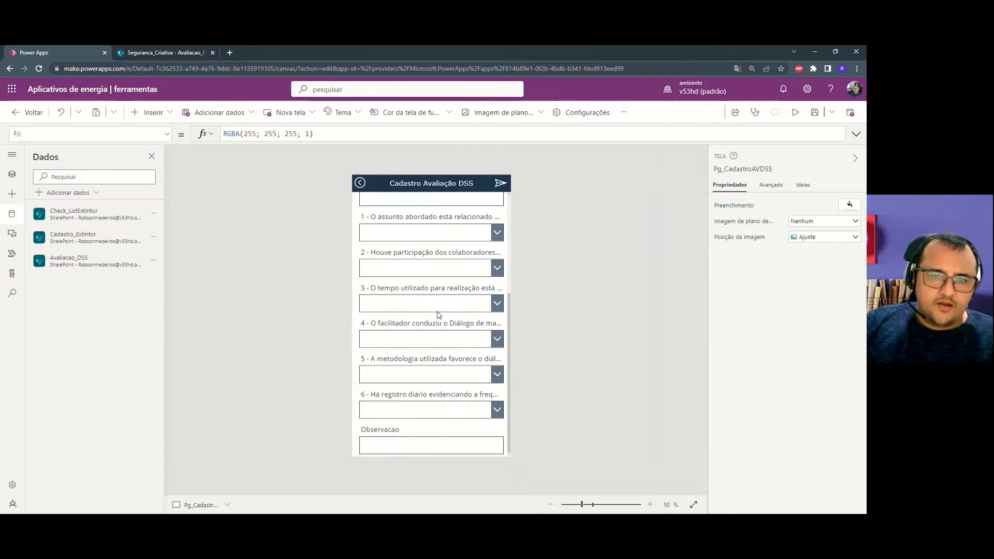
Turn on automatic line wrapping (Quebra automática) for the label of question 1 in the Cadastro Avaliação DSS form.
scroll(444, 314, "up", 2)
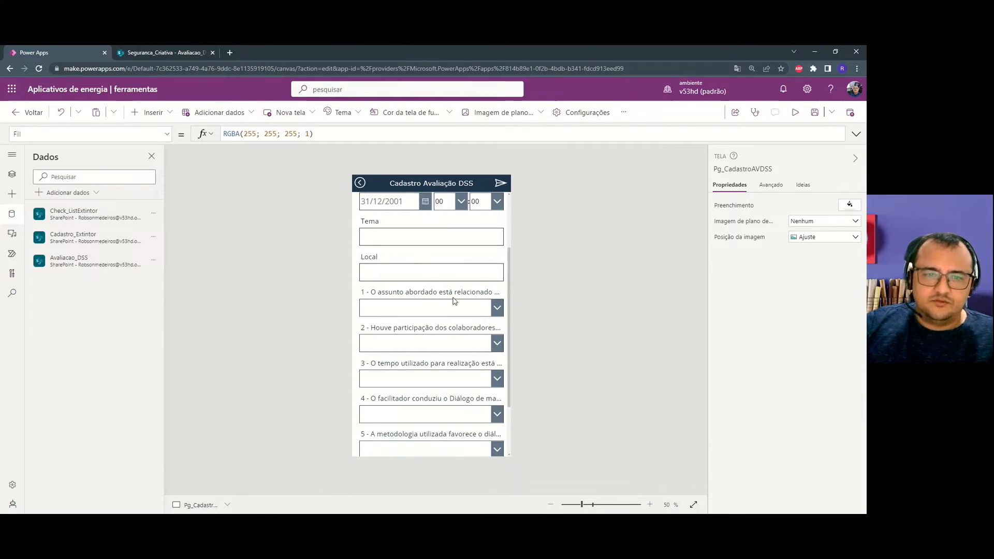
left_click(454, 302)
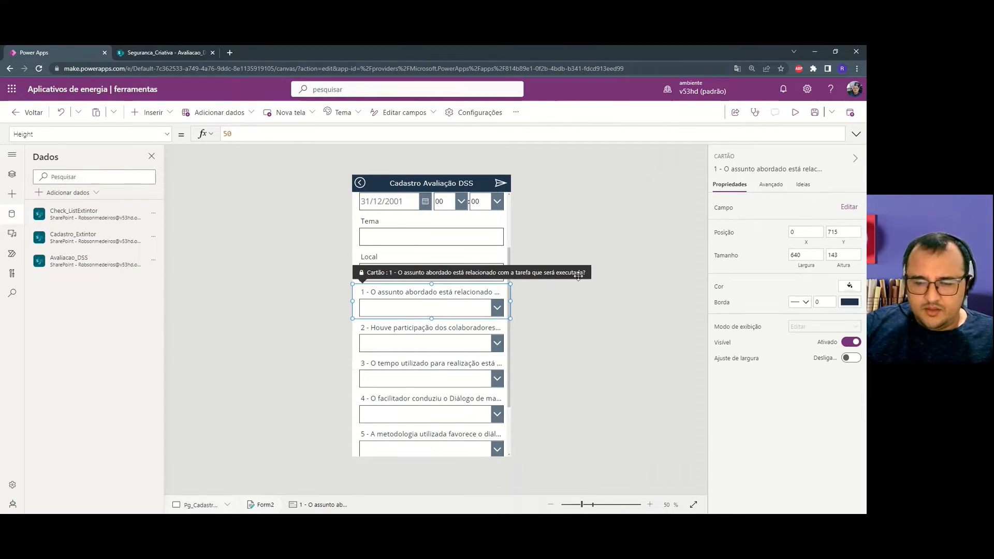
left_click(12, 174)
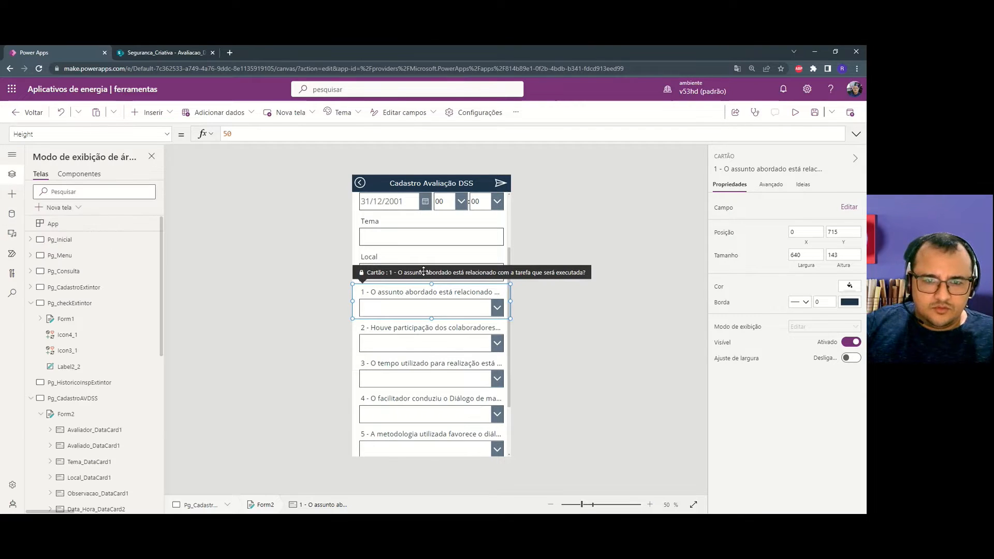
scroll(91, 336, "down", 3)
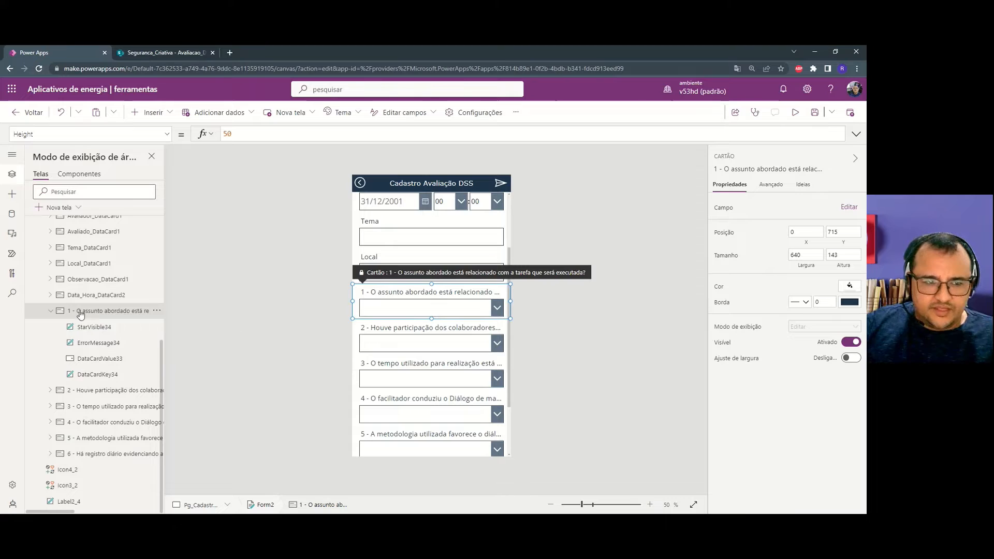
left_click(96, 327)
left_click(101, 343)
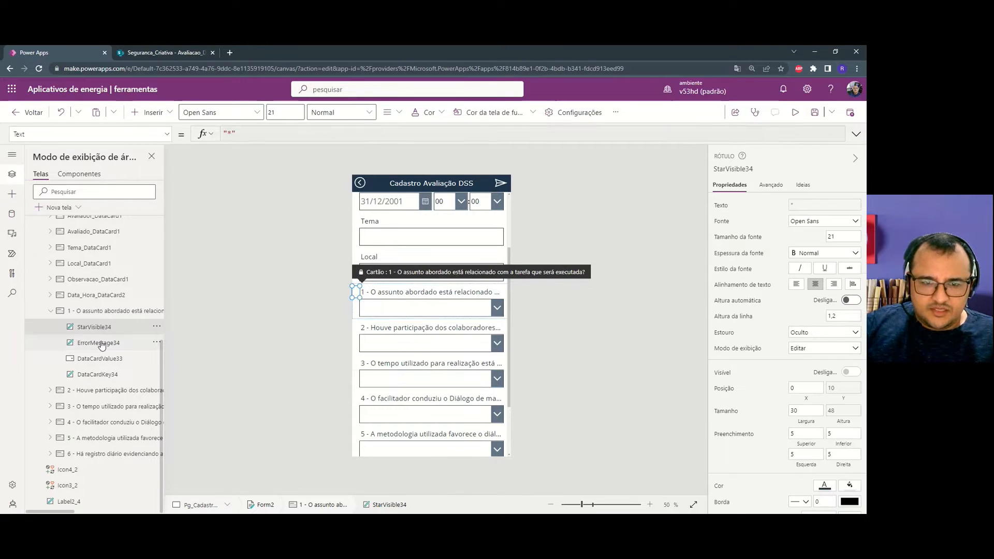
left_click(103, 358)
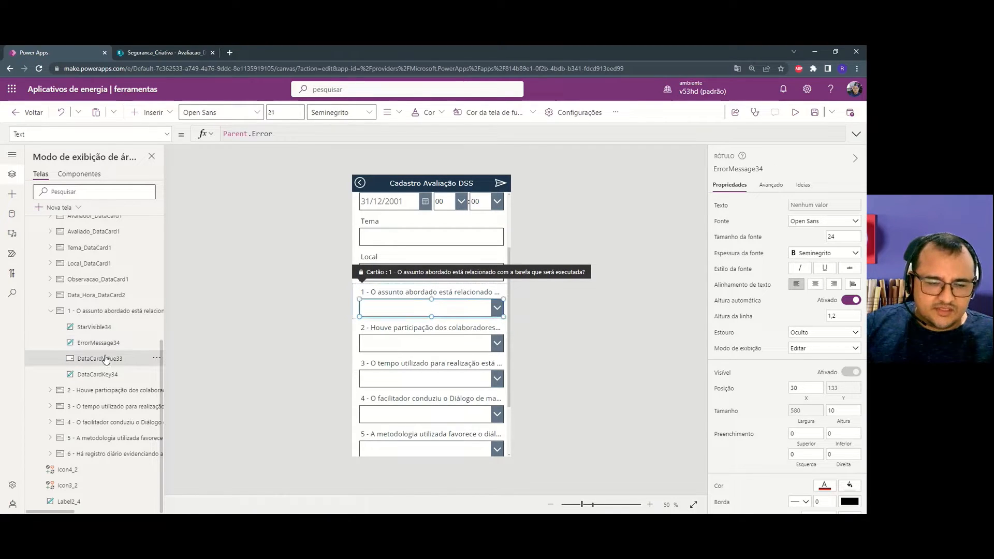
left_click(104, 374)
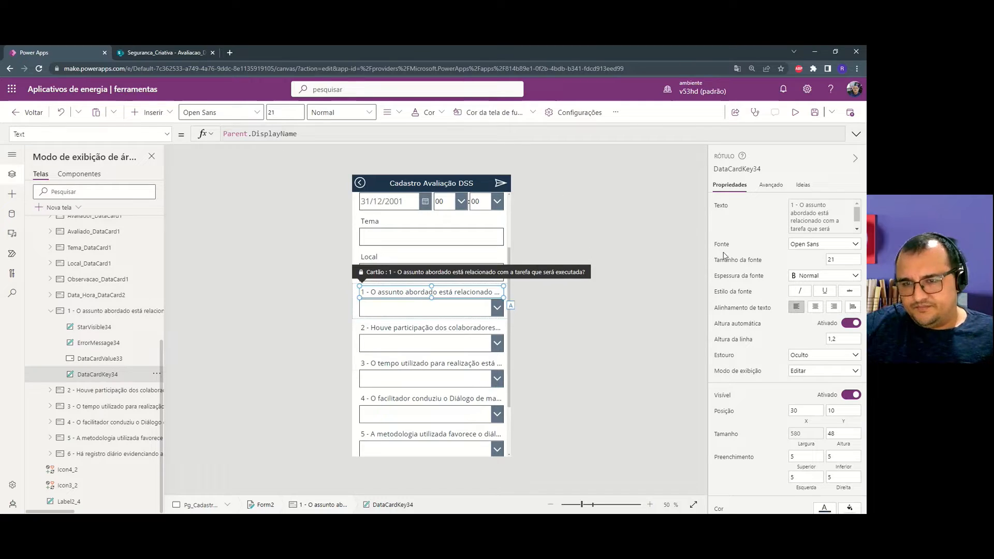
scroll(783, 318, "down", 2)
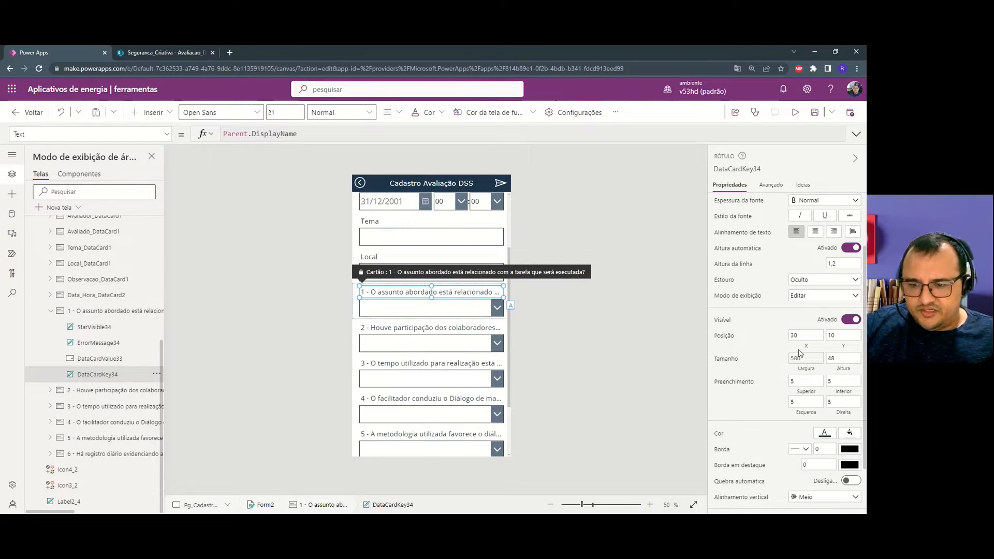
scroll(799, 353, "down", 2)
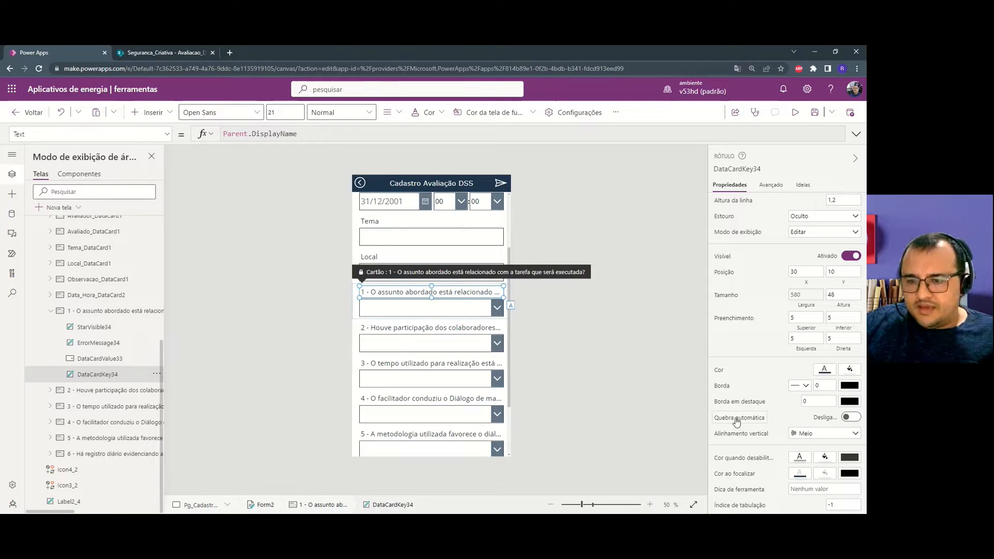
left_click(850, 417)
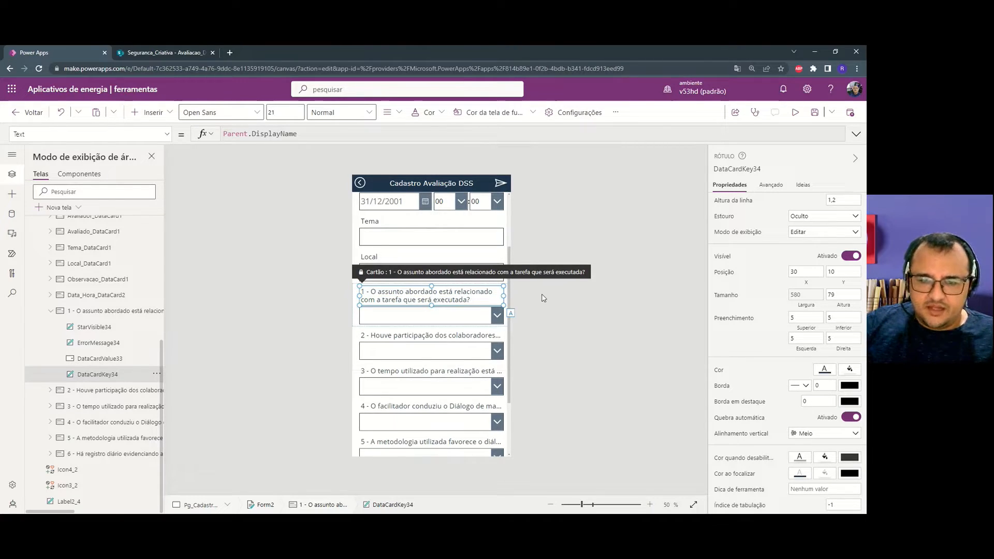
Enable Quebra automática on the label of question 2, about the employees' participation.
left_click(427, 335)
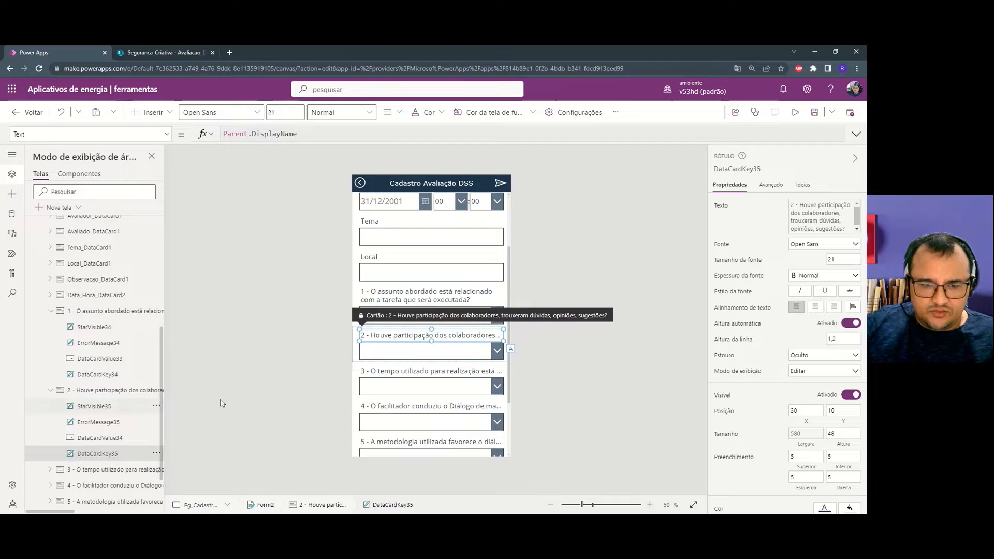
scroll(826, 378, "down", 2)
scroll(826, 378, "down", 2)
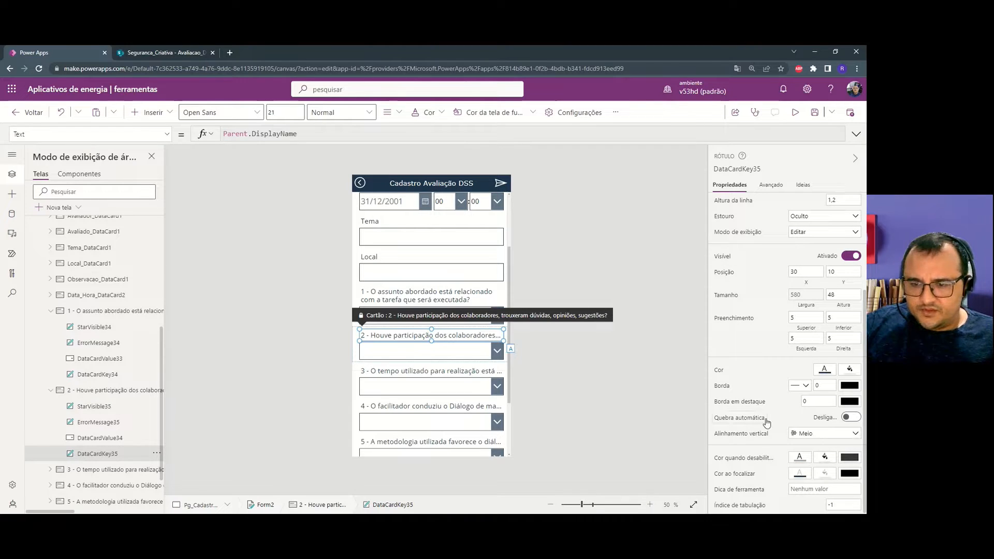
left_click(839, 417)
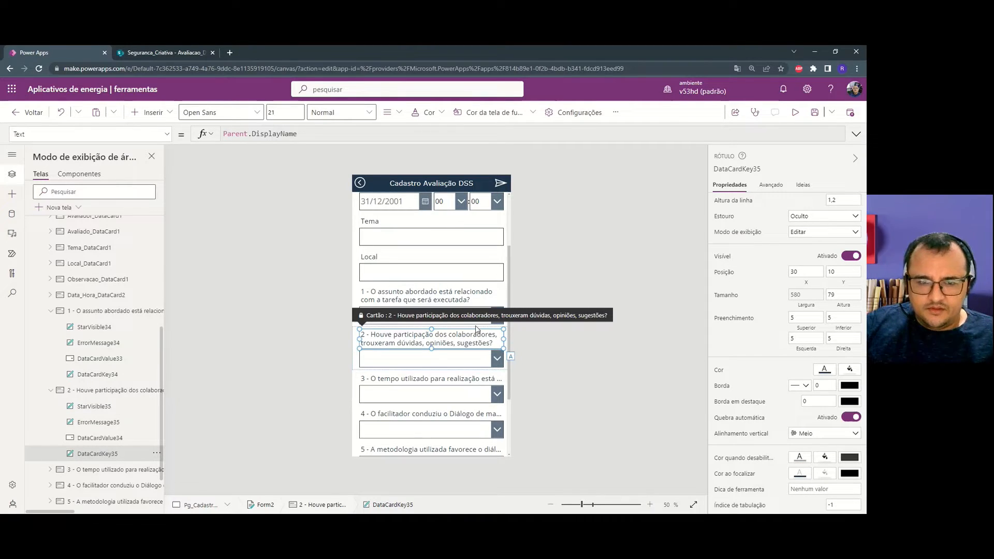
Enable Quebra automática on the label of question 3, about the time used.
left_click(459, 378)
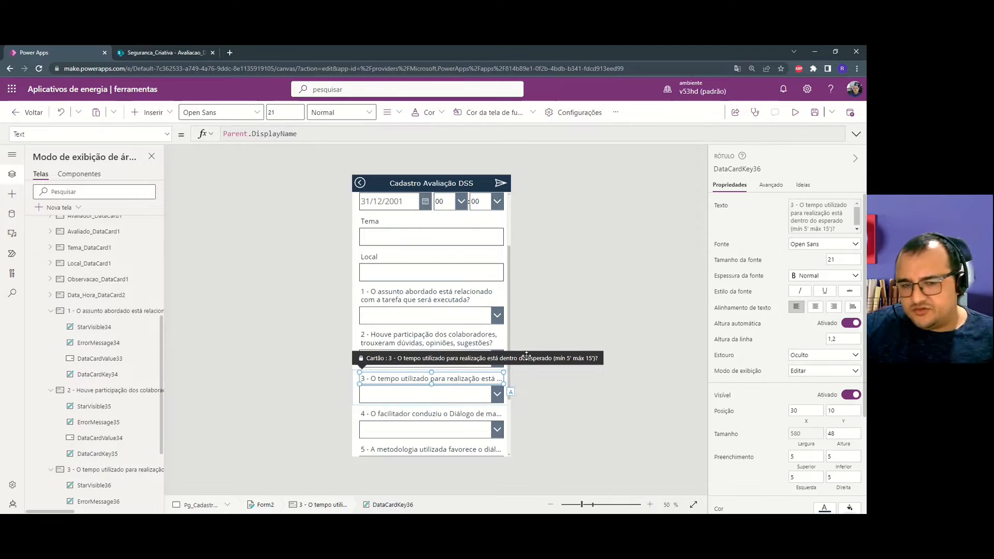
scroll(757, 365, "down", 4)
left_click(847, 417)
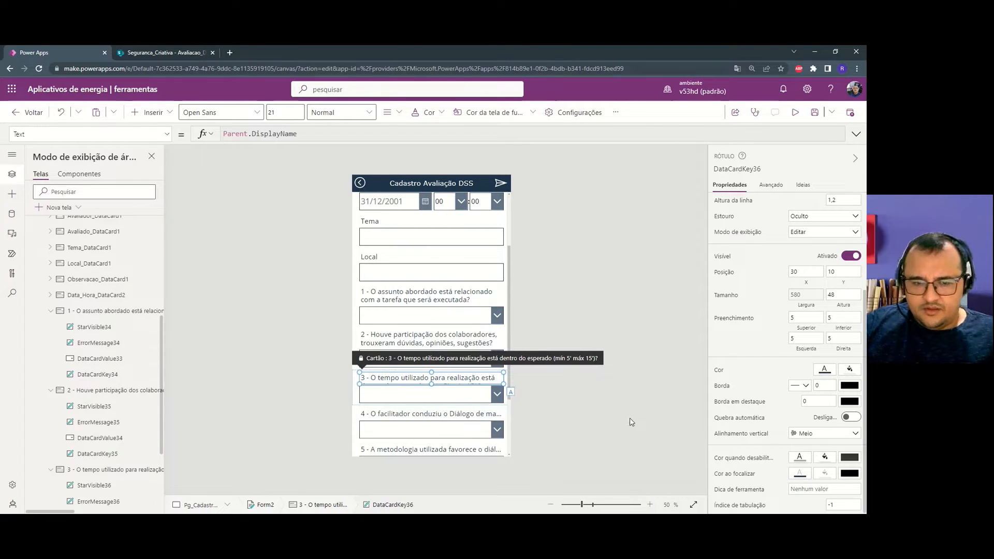
Enable Quebra automática on the label of question 4, about how the facilitator conducted the dialogue.
scroll(424, 371, "down", 1)
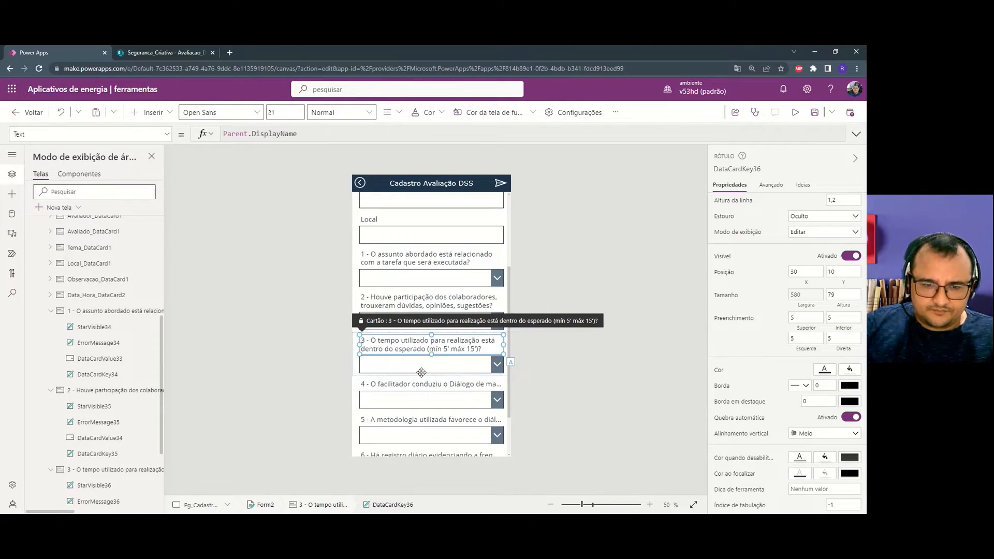
left_click(423, 368)
left_click(423, 383)
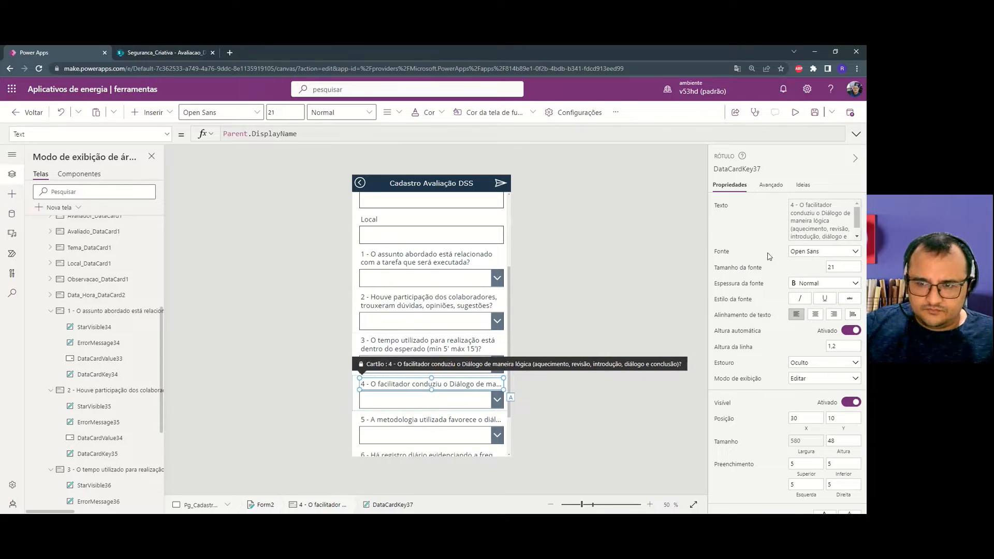
scroll(778, 264, "down", 2)
scroll(779, 264, "down", 1)
scroll(790, 253, "down", 4)
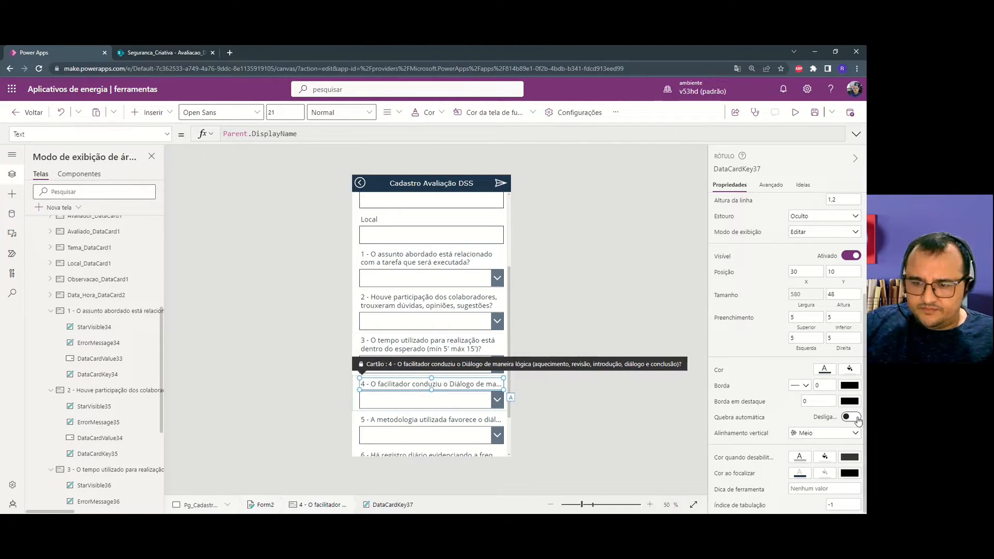
left_click(850, 416)
Enable Quebra automática on the label of question 5, about the methodology used.
scroll(494, 413, "down", 2)
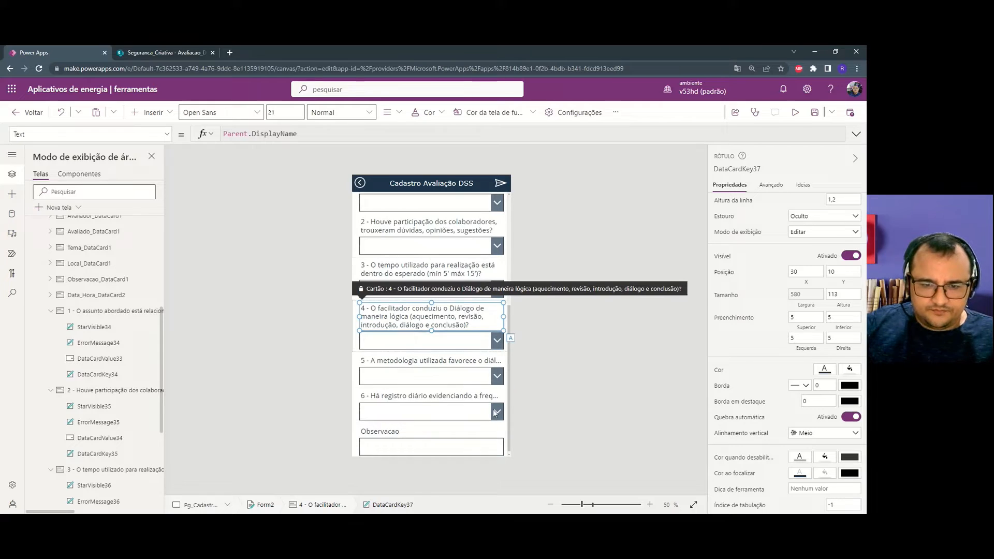
left_click(467, 362)
left_click(468, 362)
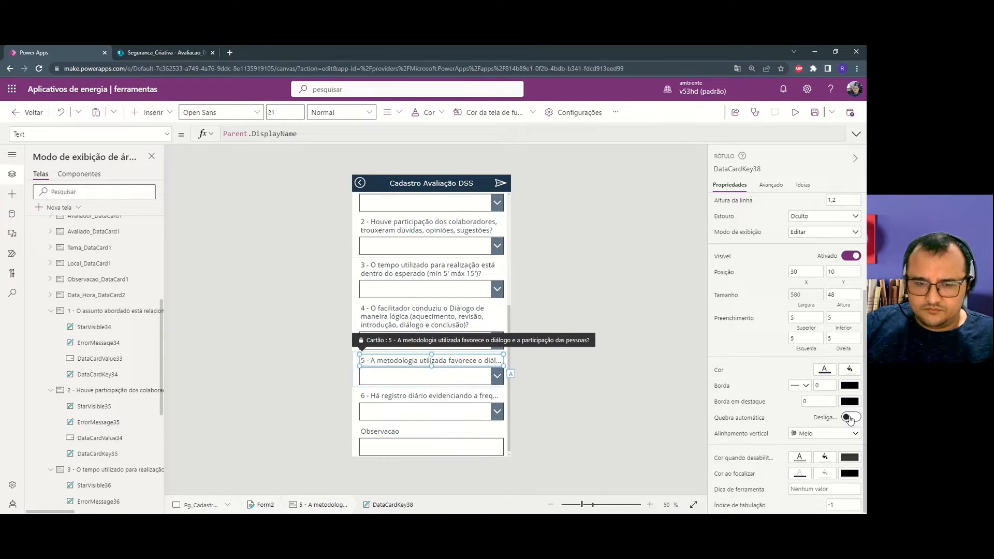
left_click(850, 417)
Enable Quebra automática on the label of question 6, about the daily record.
left_click(488, 398)
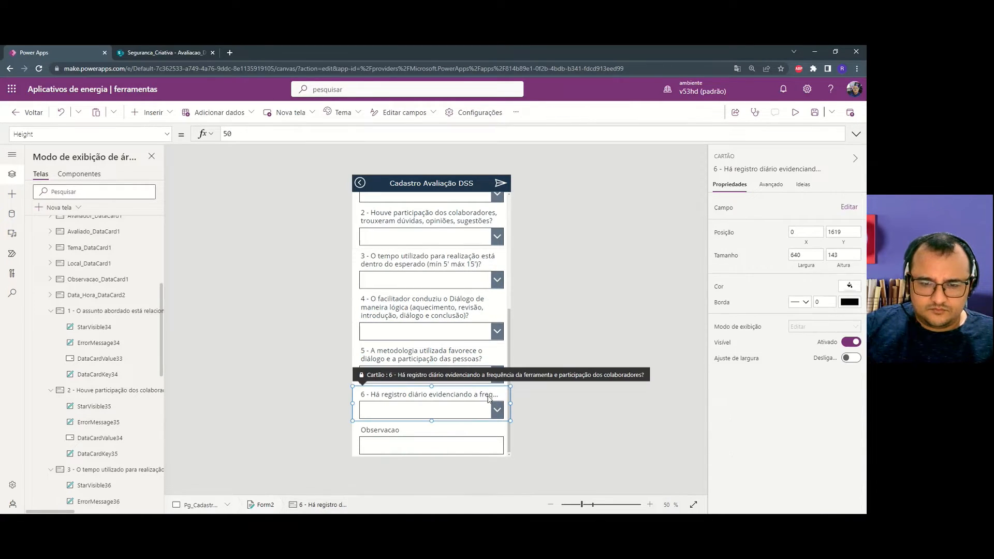
left_click(488, 398)
left_click(849, 416)
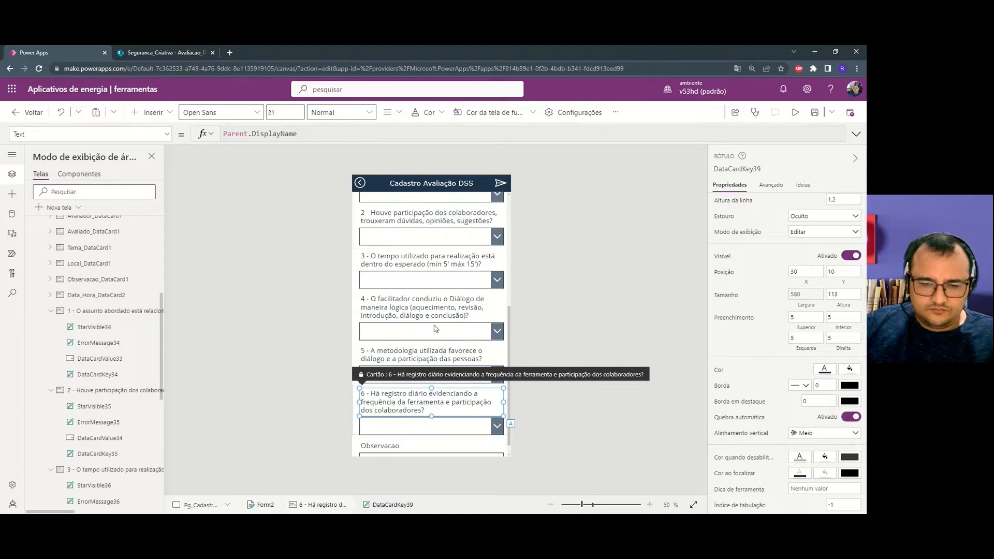
scroll(435, 328, "down", 1)
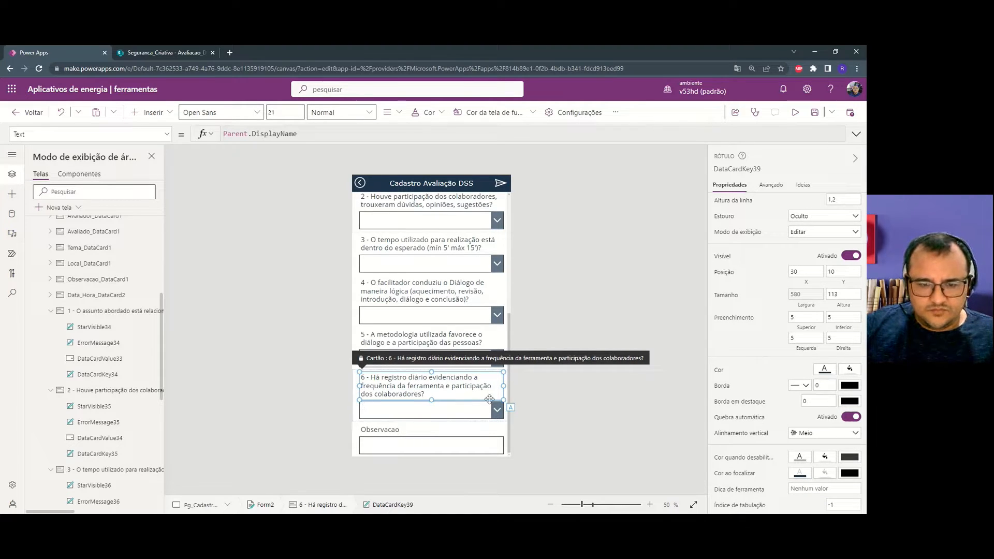
left_click(398, 433)
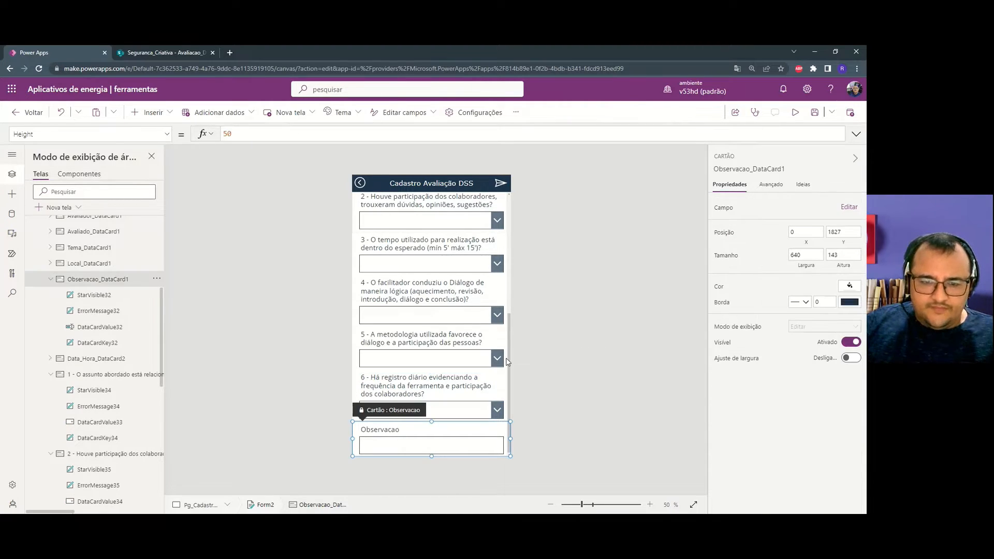
left_click(450, 449)
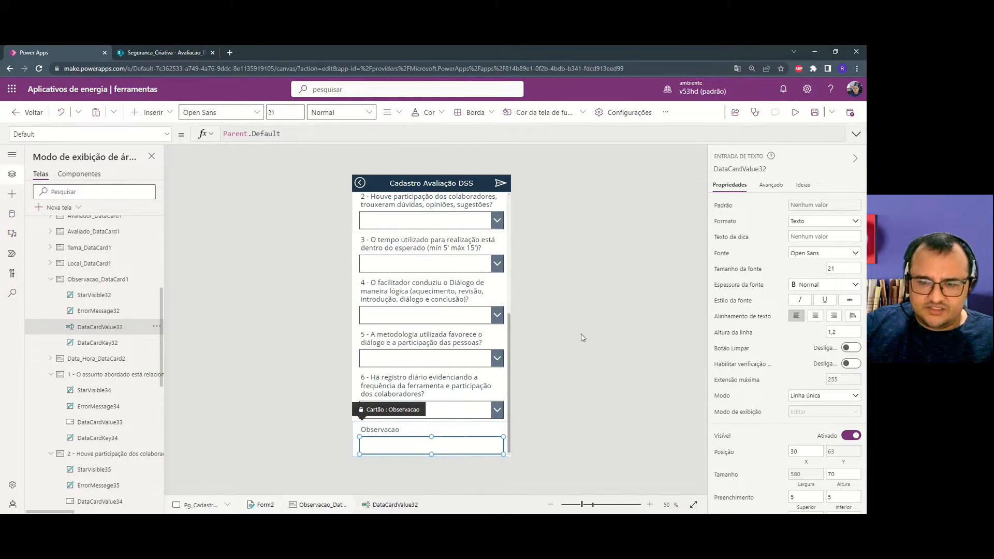
left_click(561, 378)
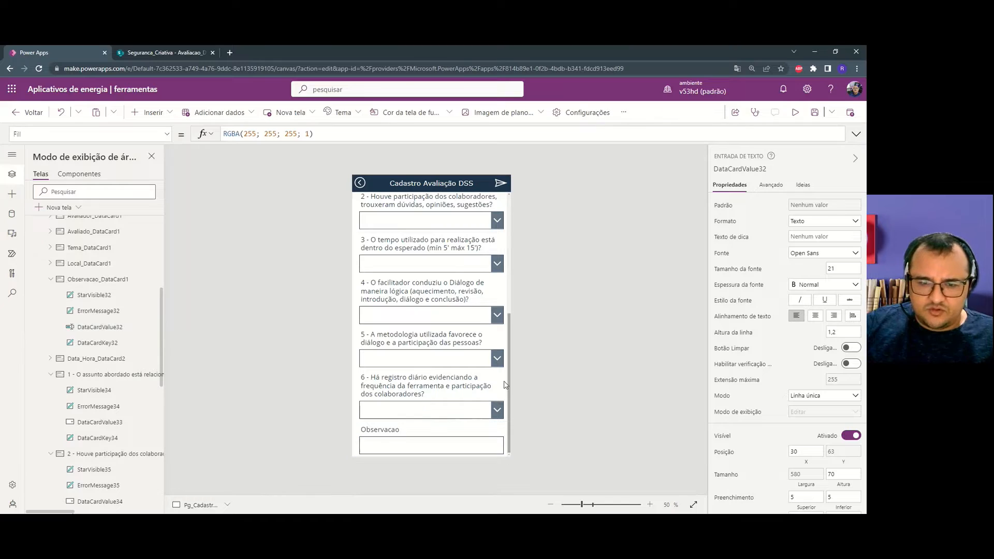
Open the field editor of Form2 and collapse the details of questions 1 to 6.
left_click(508, 383)
left_click(837, 223)
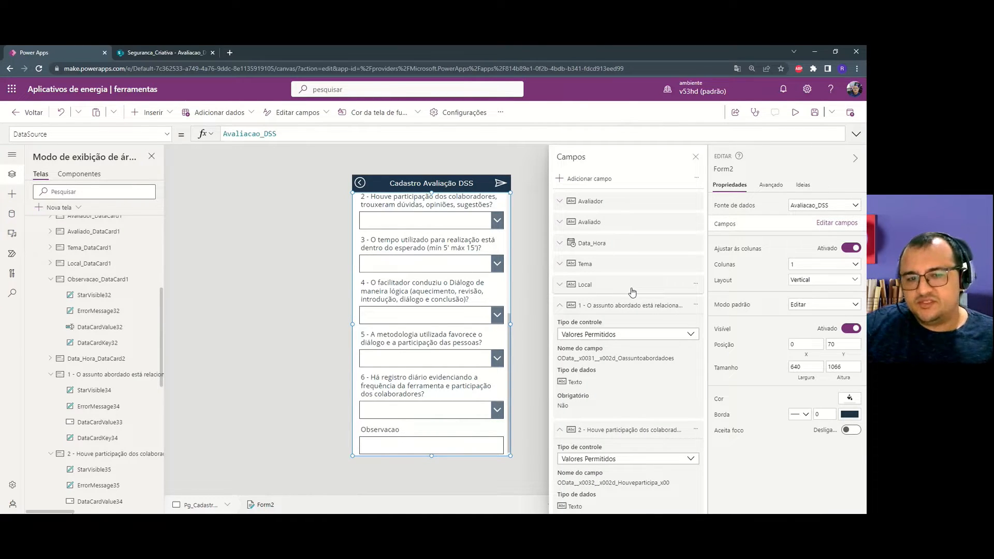
scroll(632, 333, "down", 3)
scroll(628, 326, "up", 3)
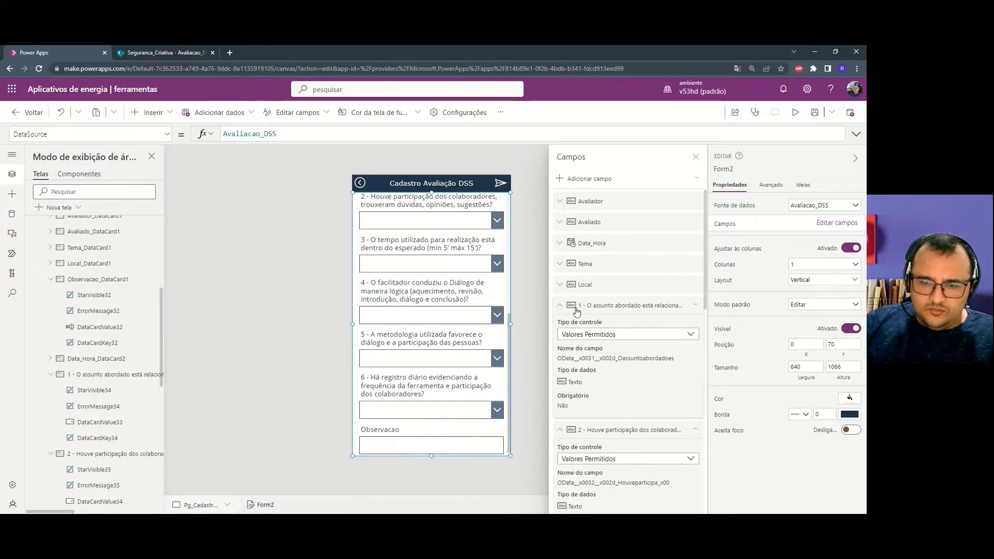
left_click(559, 306)
left_click(559, 326)
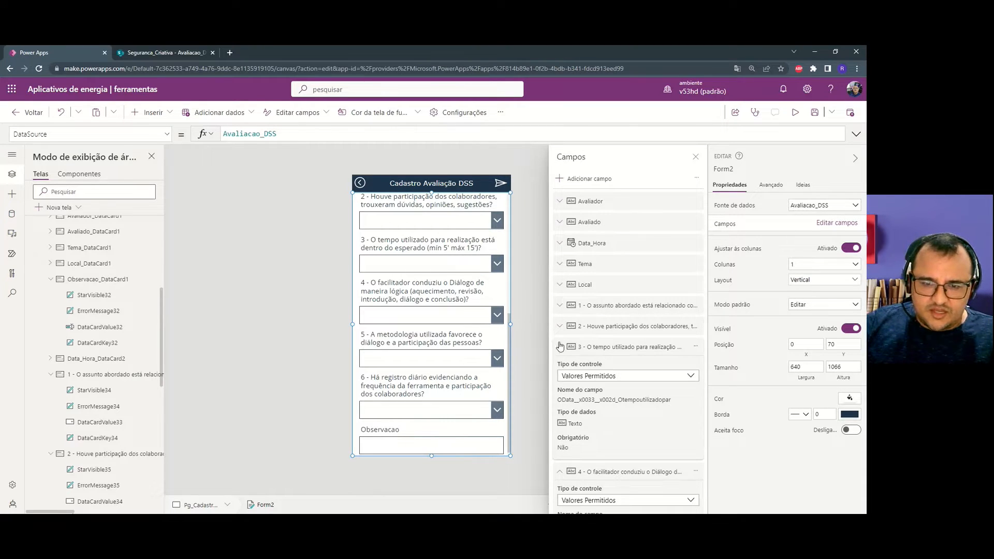
left_click(560, 347)
left_click(559, 368)
left_click(560, 388)
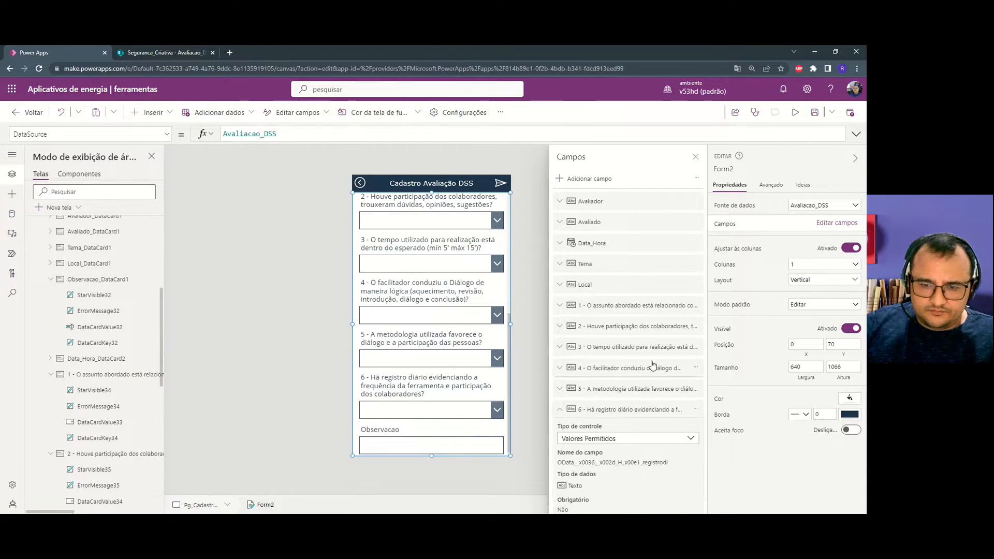
scroll(560, 390, "down", 1)
left_click(560, 377)
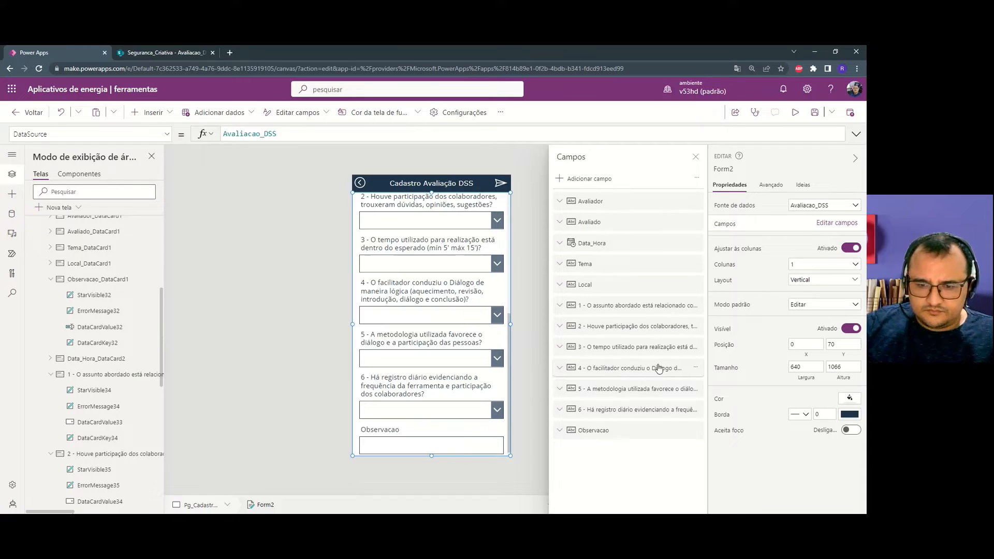
Change the control type of the Observacao field to multi-line text editing (Editar texto de várias linhas).
left_click(628, 428)
left_click(592, 425)
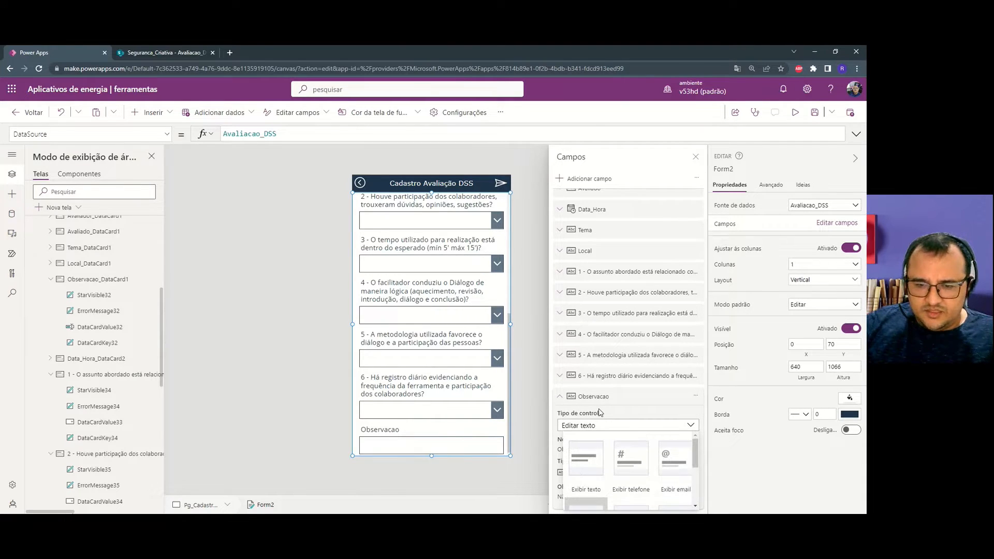
scroll(632, 460, "down", 1)
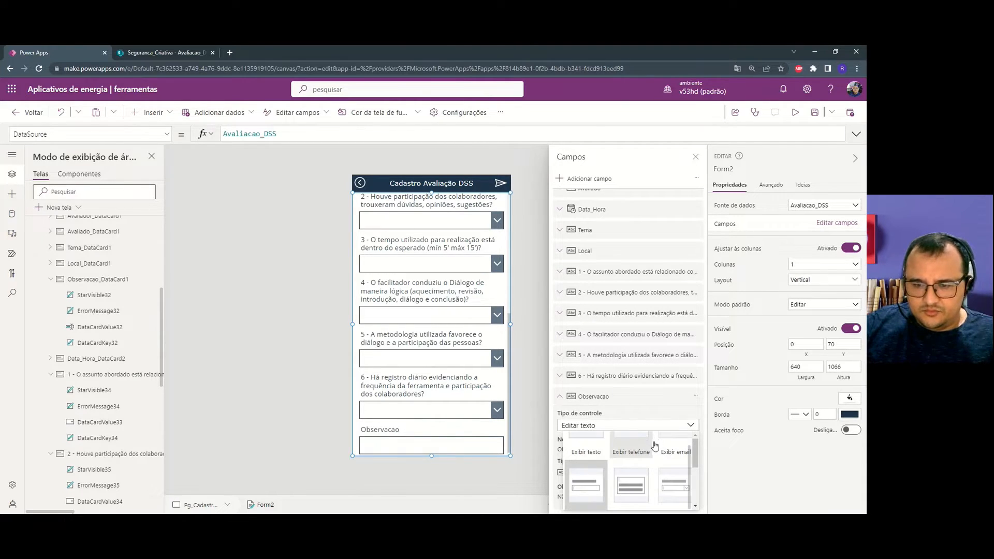
left_click_drag(696, 453, 696, 473)
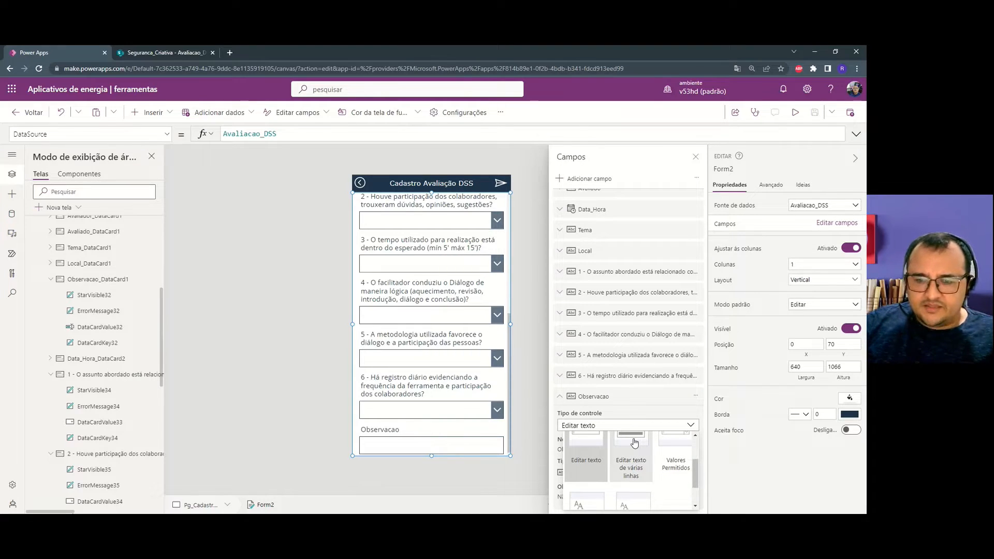
left_click(632, 448)
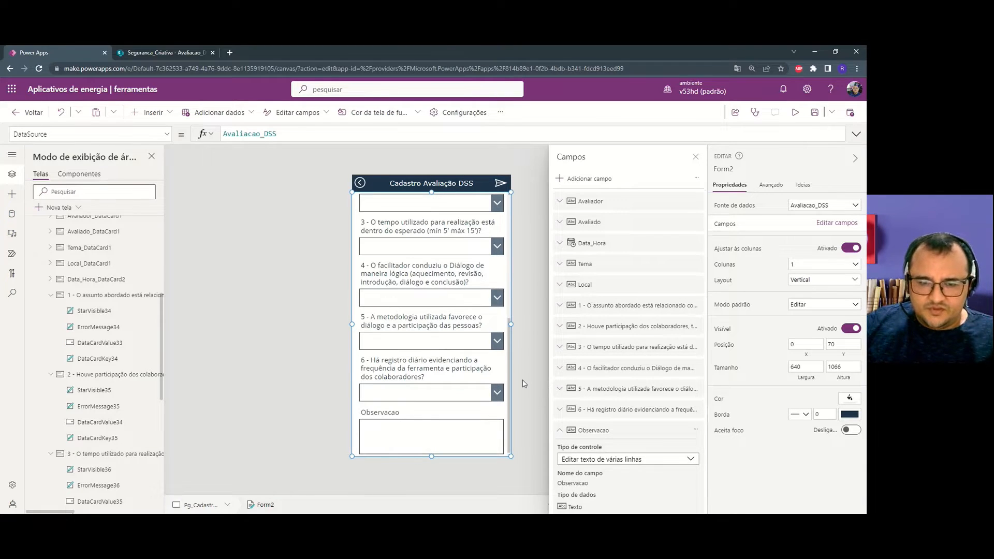
Enlarge the Observacao card to a height of about 355 and its text box to about 272.
left_click(446, 434)
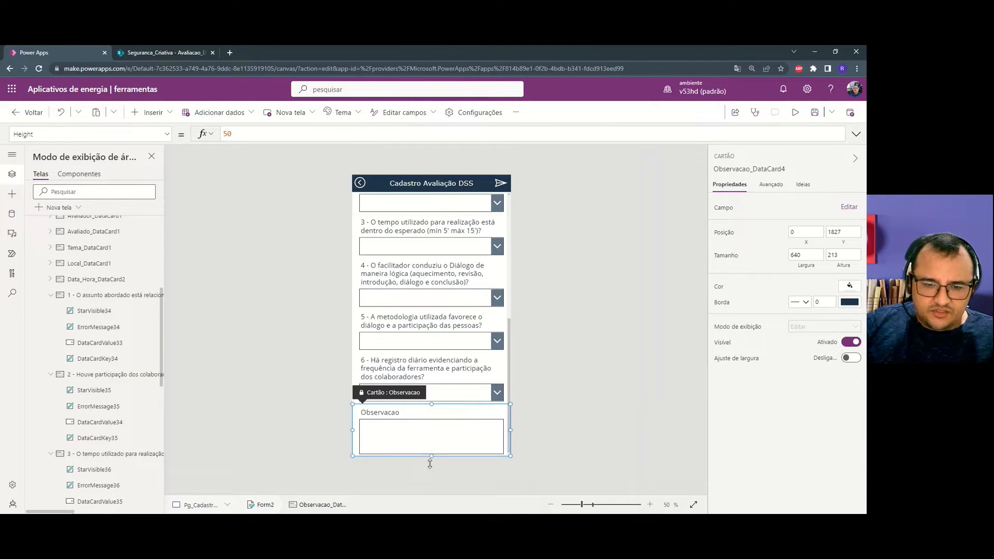
left_click_drag(429, 462, 430, 486)
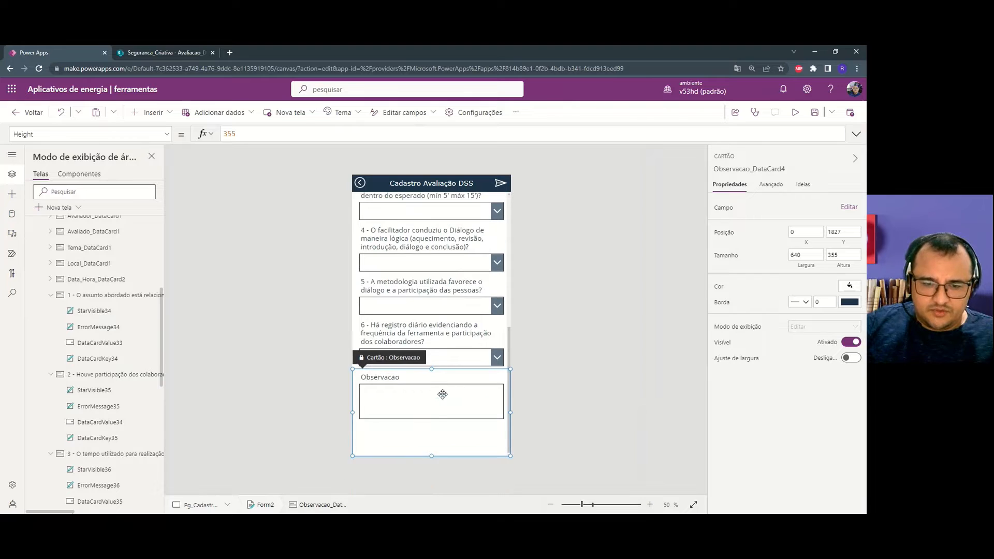
left_click(443, 395)
left_click_drag(431, 418, 431, 451)
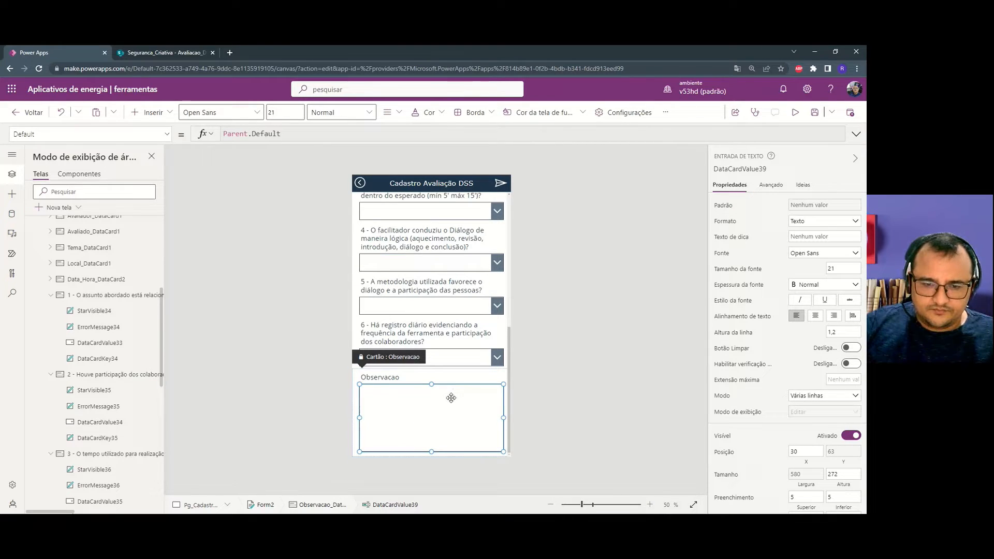
left_click(452, 424)
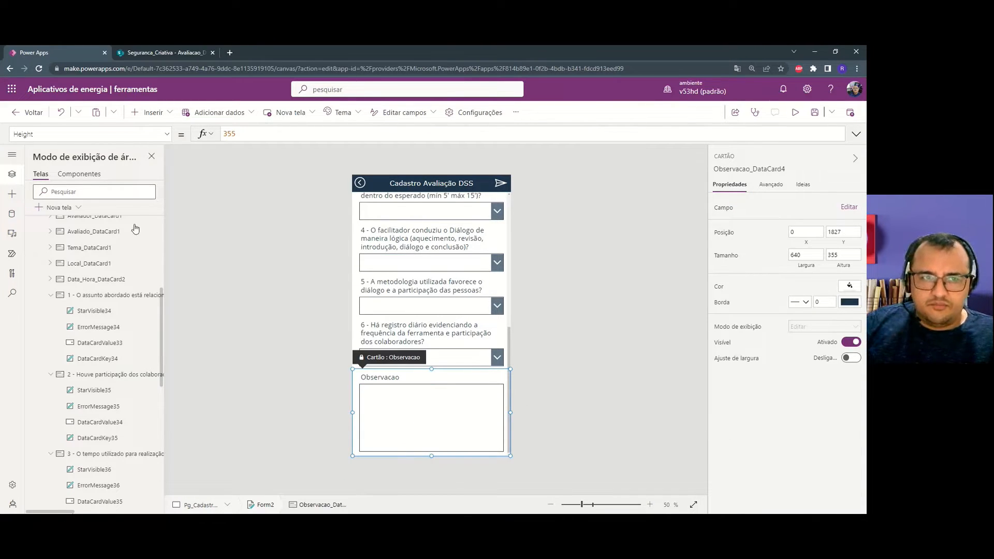
Check the available types for the Observacao column in the SharePoint list Avaliacao_DSS, cancel without changes and return to Power Apps.
left_click(154, 54)
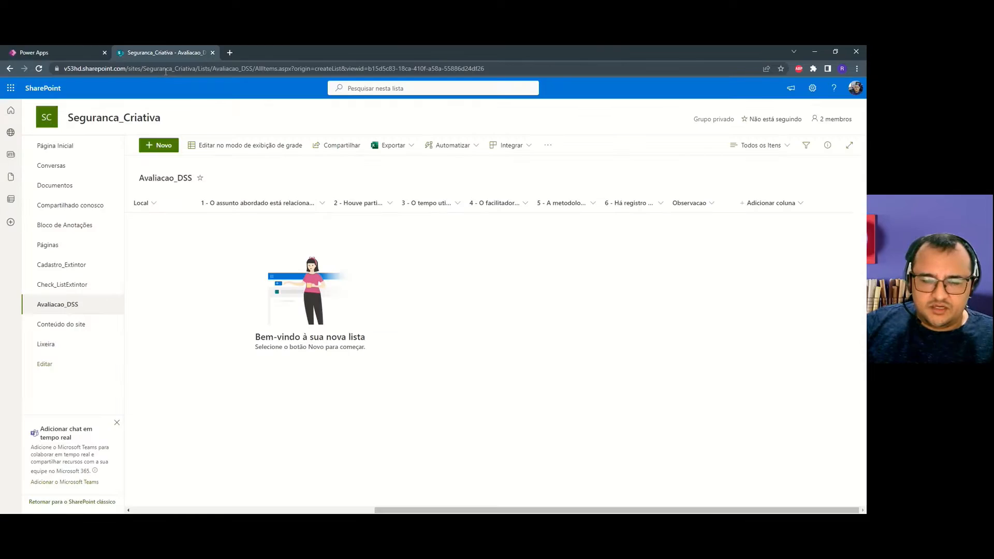
left_click(692, 203)
mouse_move(714, 287)
left_click(771, 285)
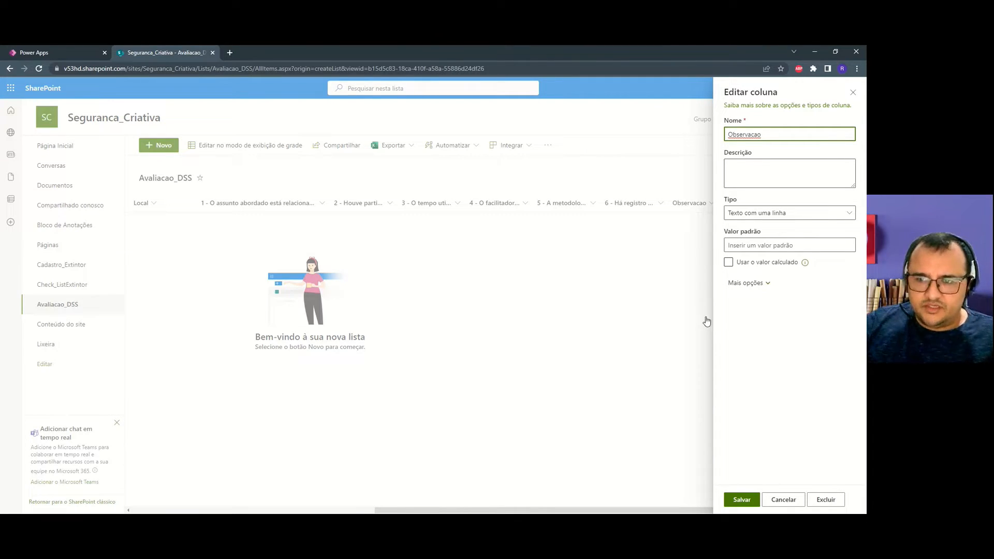
left_click(777, 215)
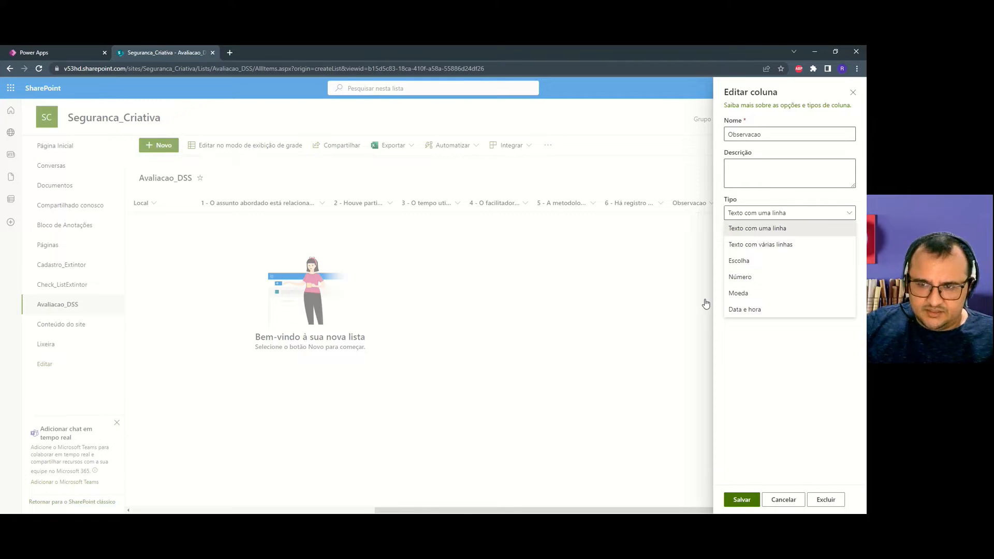
left_click(783, 500)
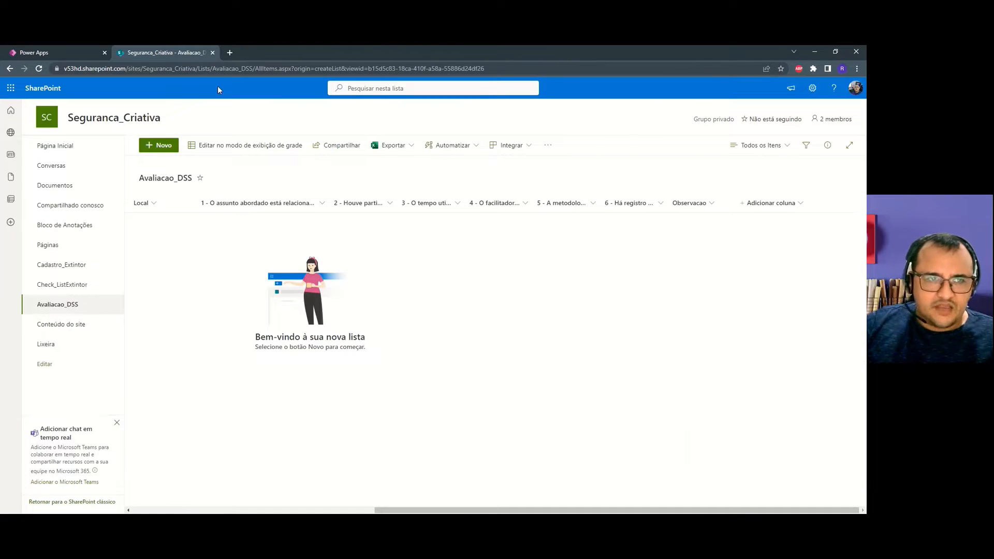
left_click(83, 49)
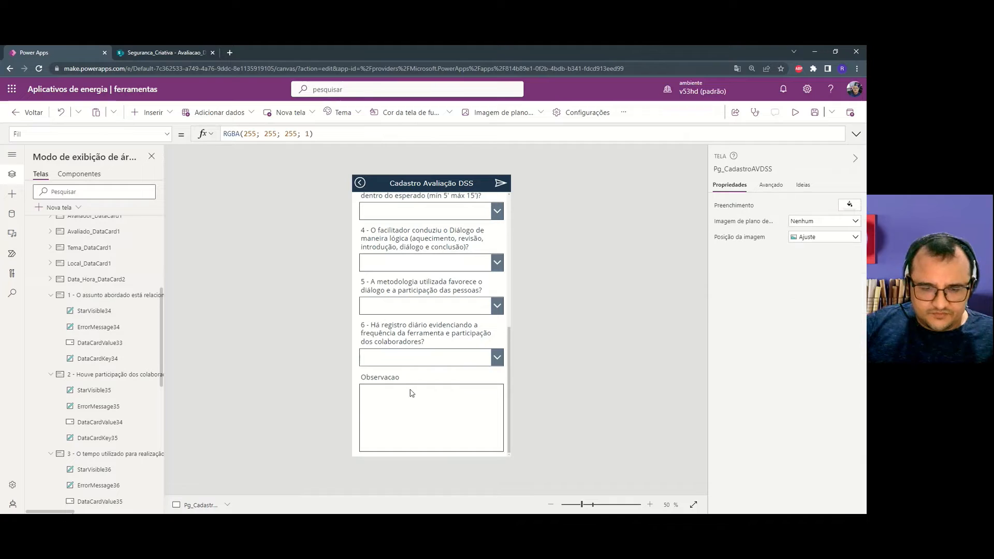
Review the fields of the Cadastro Avaliação DSS form from Avaliador down to Observacao.
scroll(415, 398, "up", 2)
scroll(419, 401, "down", 2)
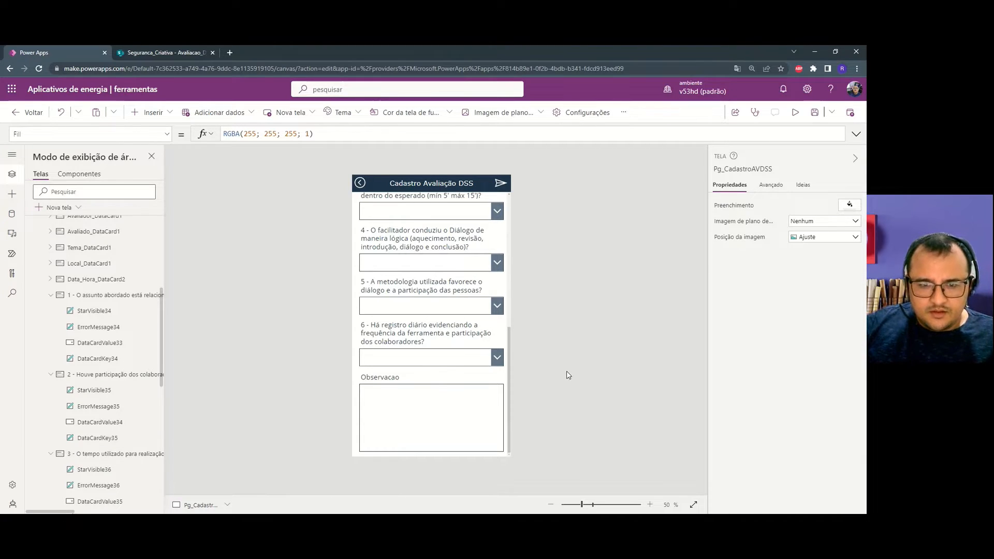
left_click(460, 392)
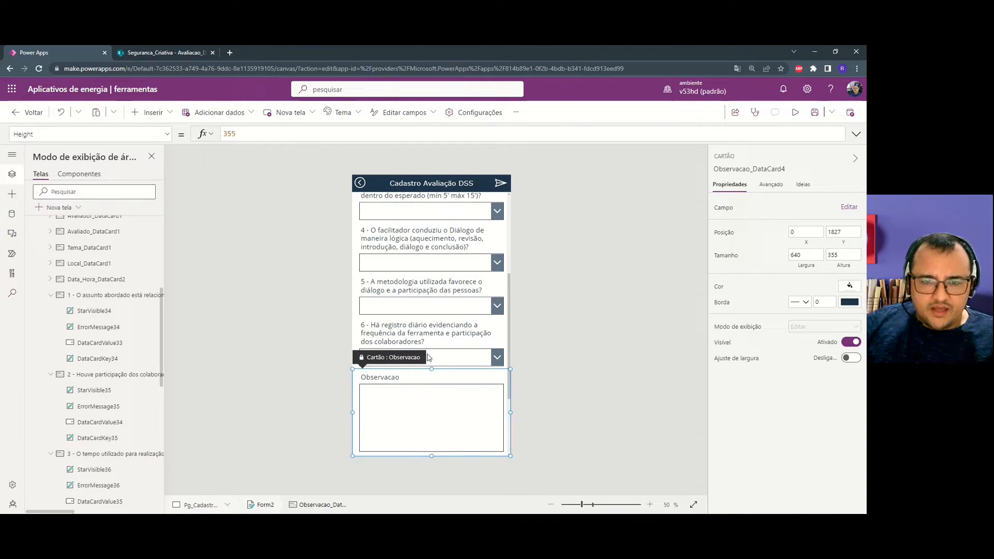
scroll(458, 352, "up", 2)
scroll(458, 342, "up", 3)
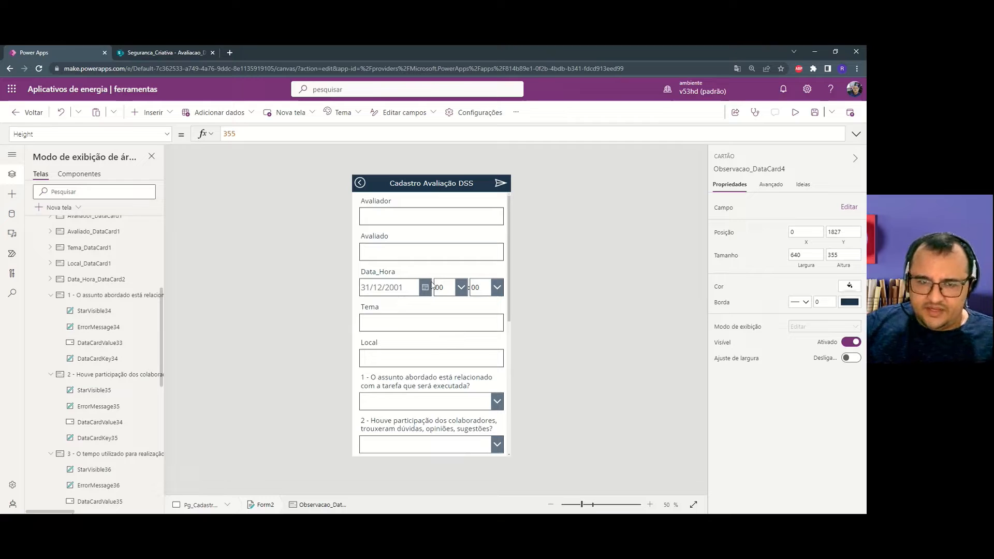
left_click(438, 215)
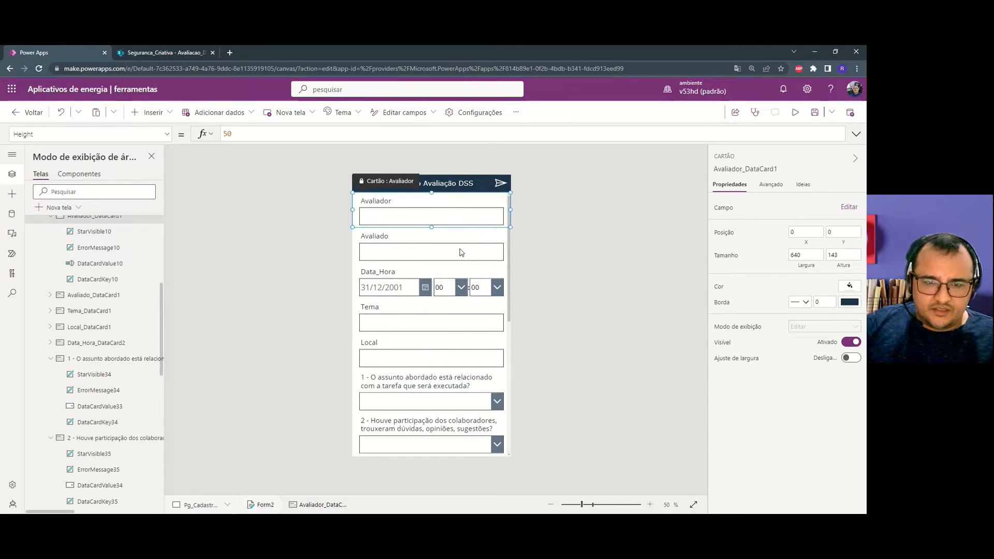
left_click(462, 252)
left_click(559, 262)
left_click(430, 213)
left_click(446, 251)
left_click(456, 279)
left_click(554, 260)
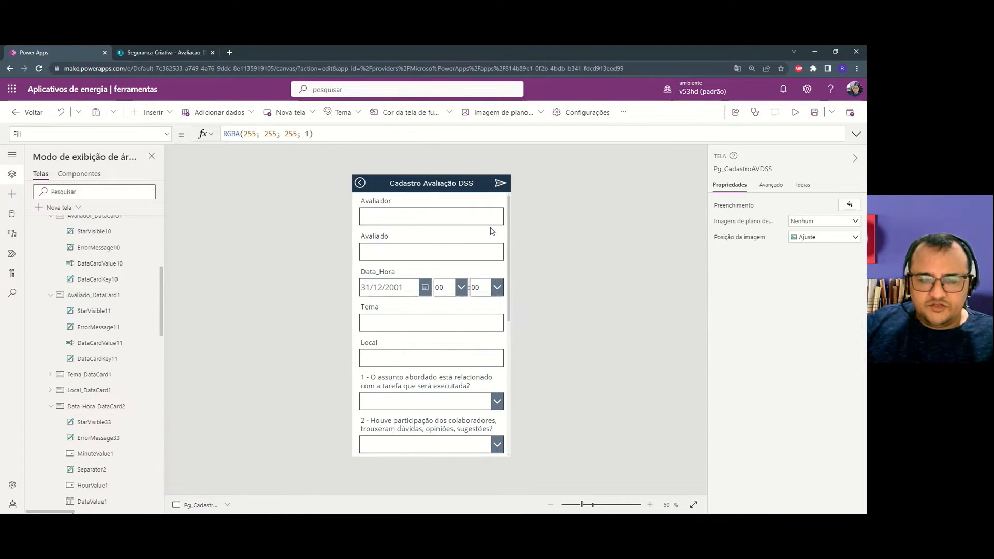
scroll(428, 281, "down", 3)
scroll(474, 244, "up", 3)
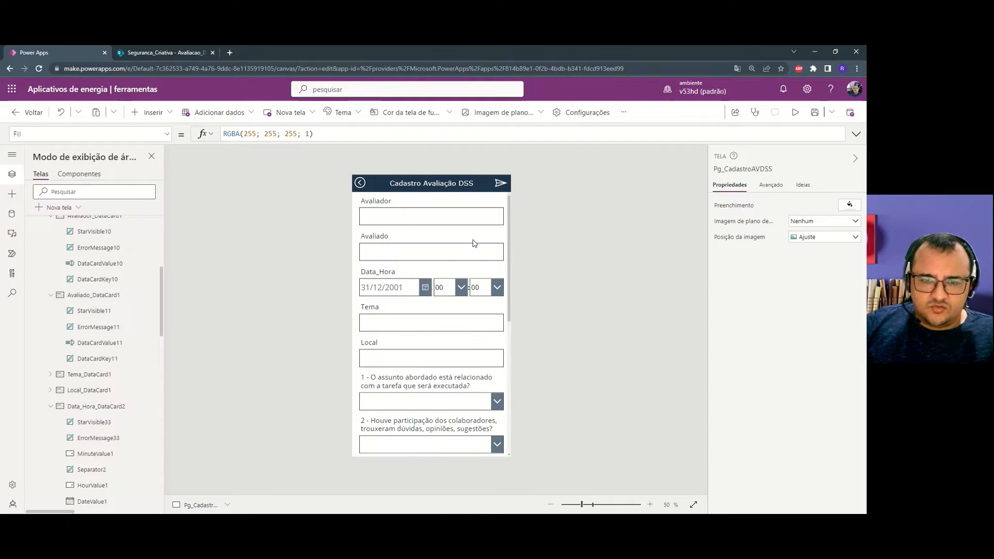
Unlock the Avaliador card so that its advanced properties can be changed.
left_click(423, 212)
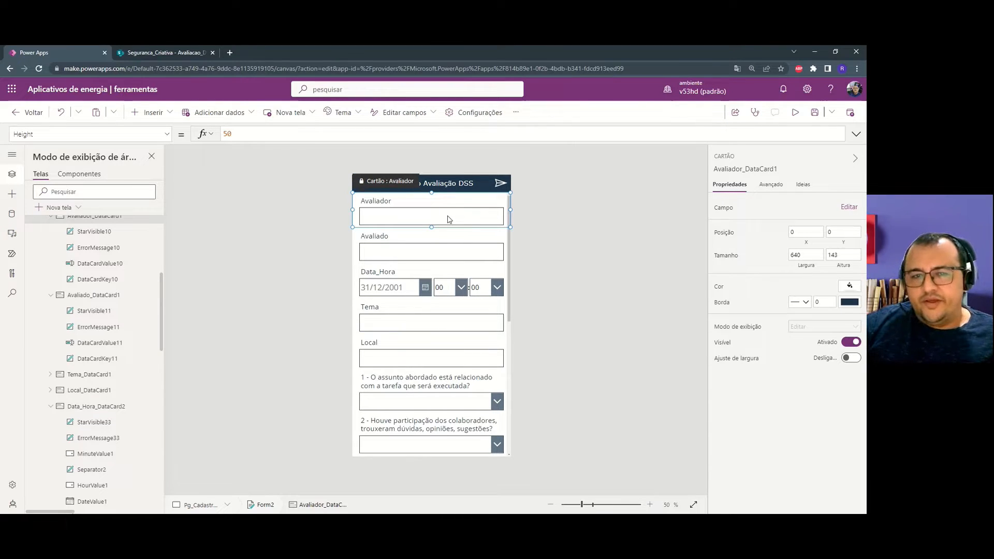
left_click(770, 185)
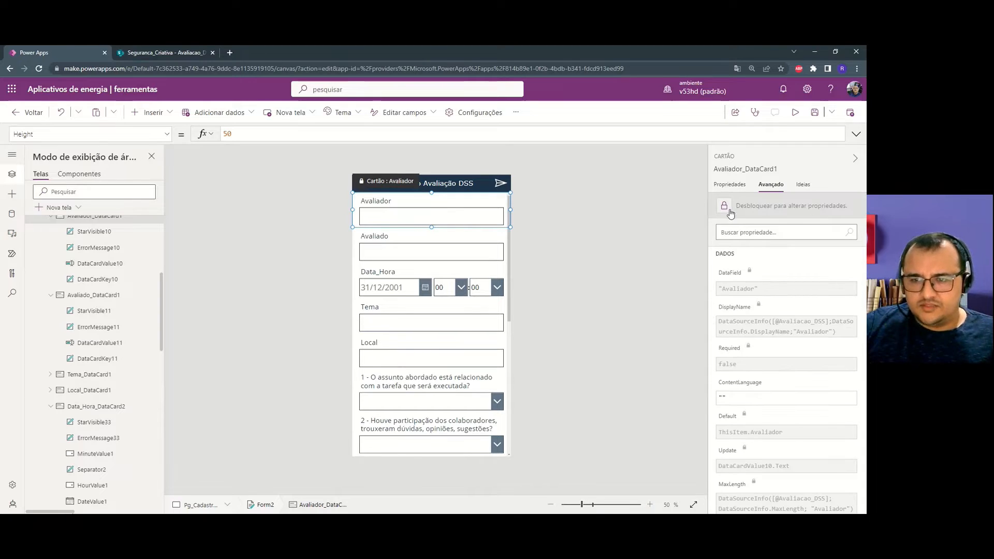
left_click(762, 208)
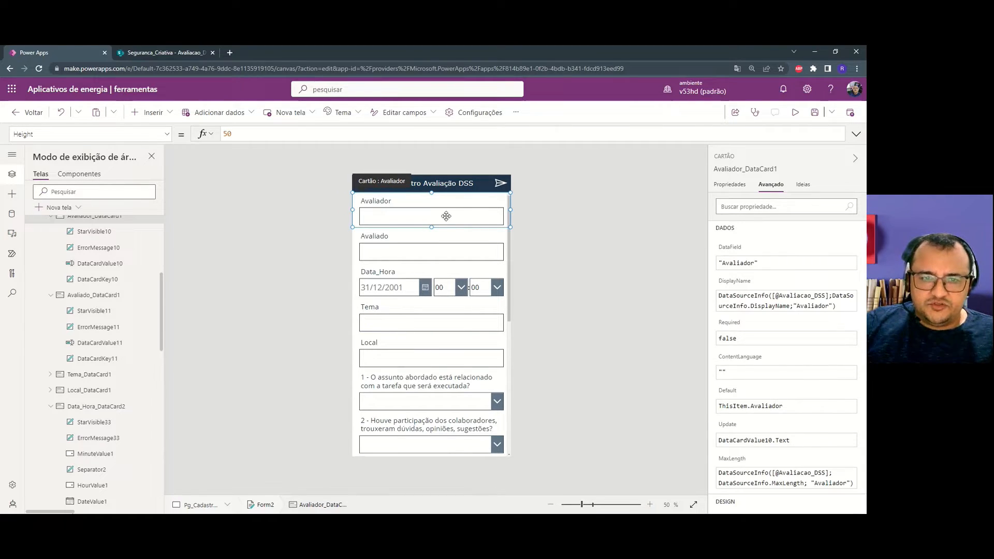
Set the Default property of the Avaliador text input to User().FullName.
left_click(446, 216)
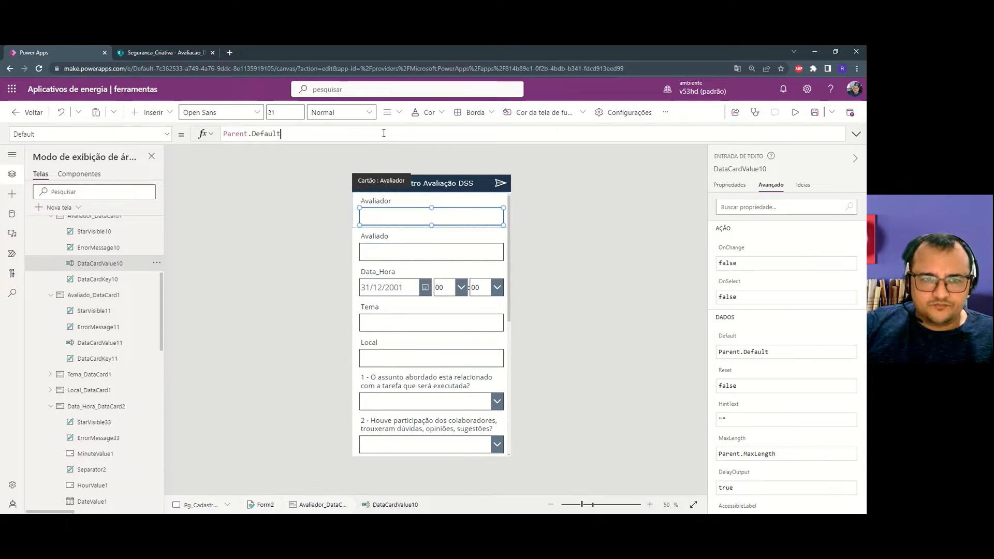
key("ctrl+a")
type("Use")
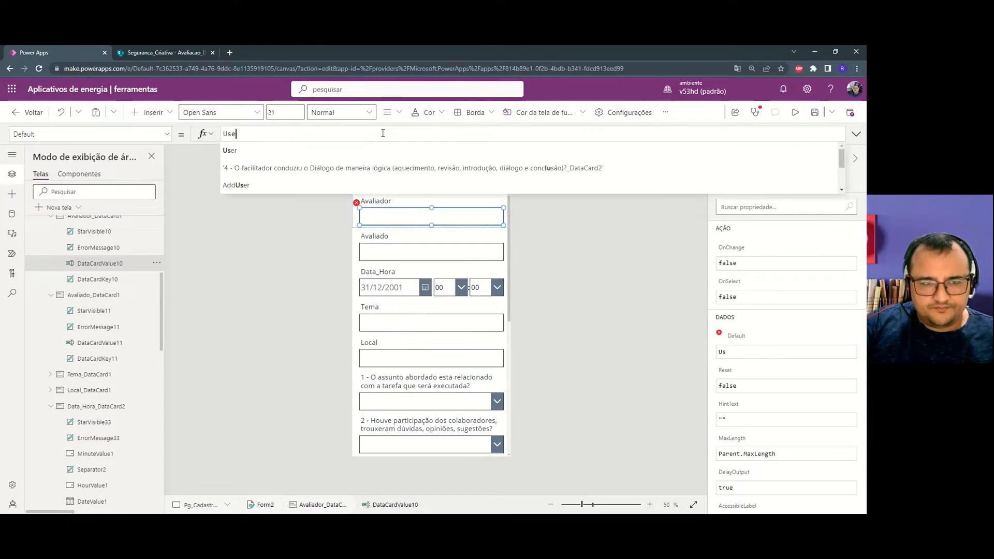
type("r().")
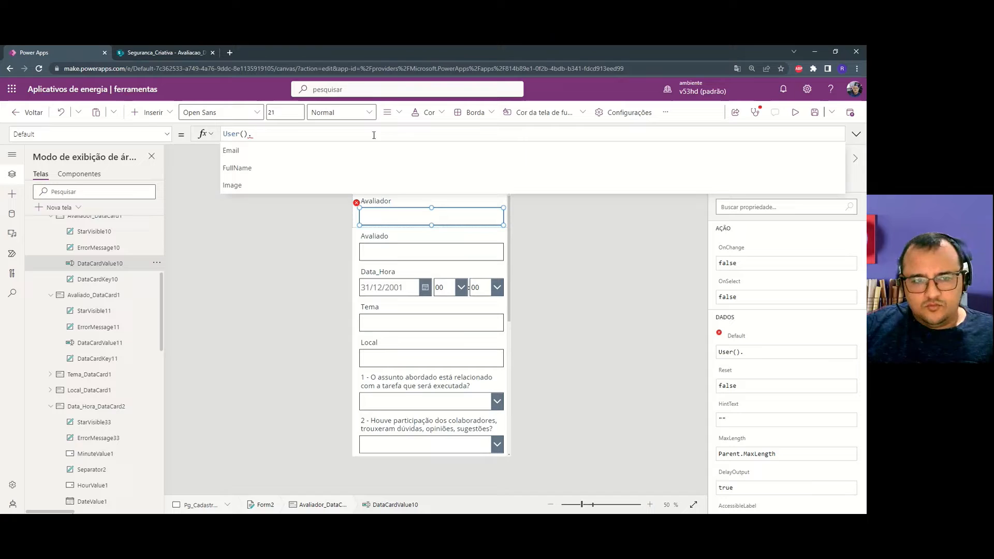
left_click(282, 170)
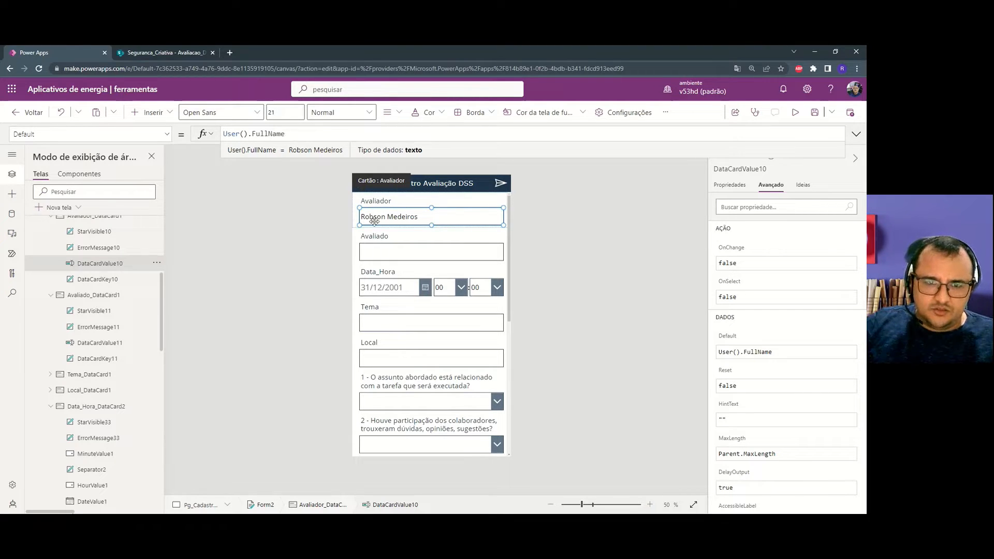
left_click(540, 250)
Set the DisplayMode property of the Avaliador text input to Parent.DisplayMode.Disabled.
left_click(417, 220)
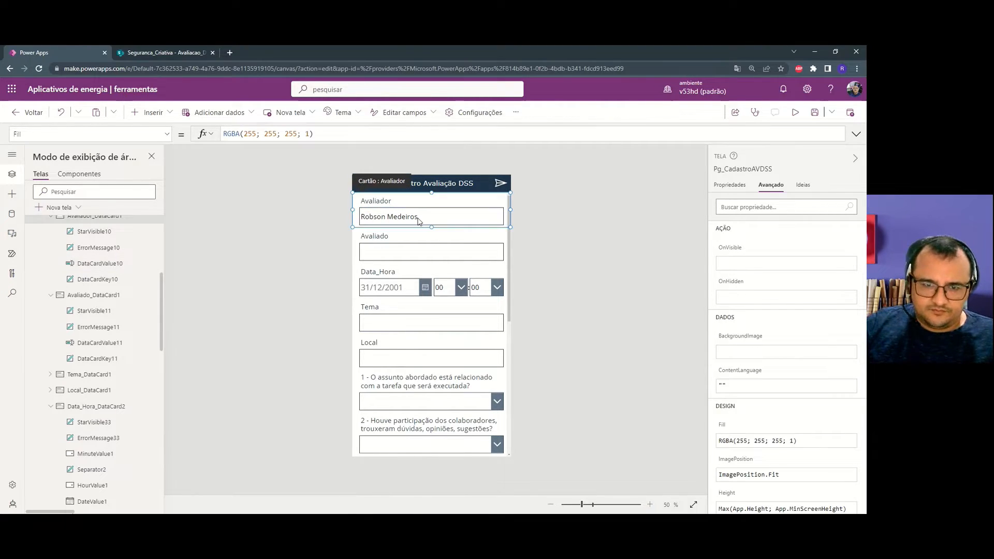
left_click(417, 220)
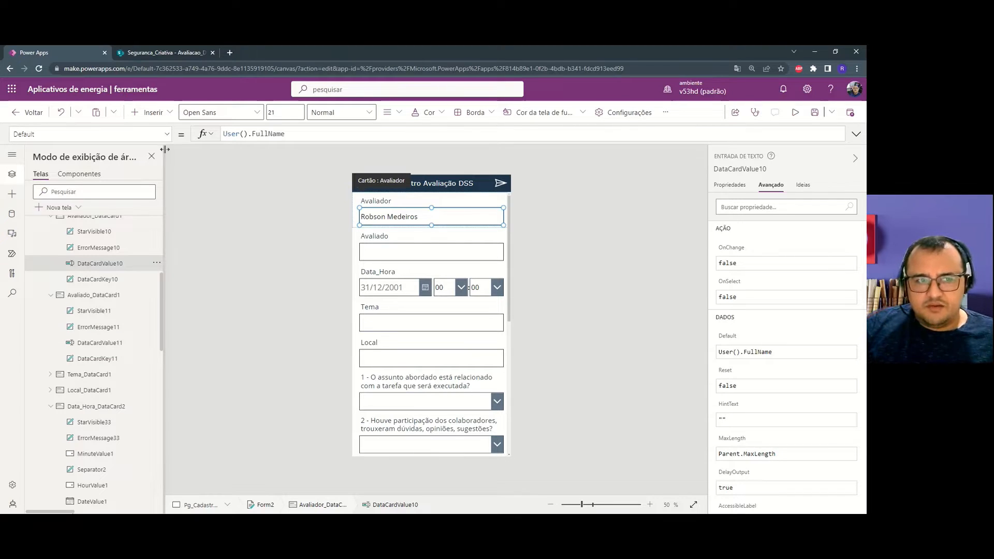
left_click(166, 134)
scroll(101, 271, "down", 3)
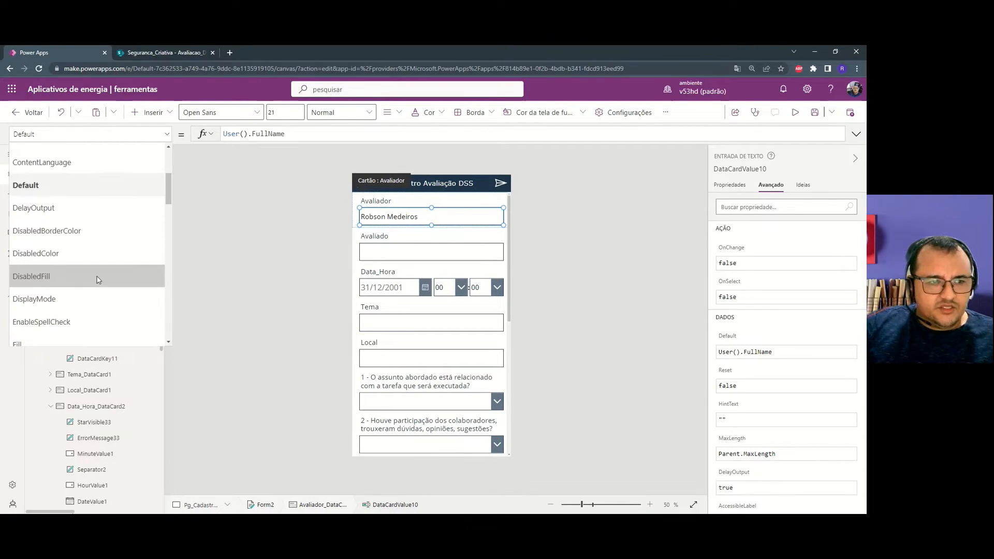
left_click(96, 299)
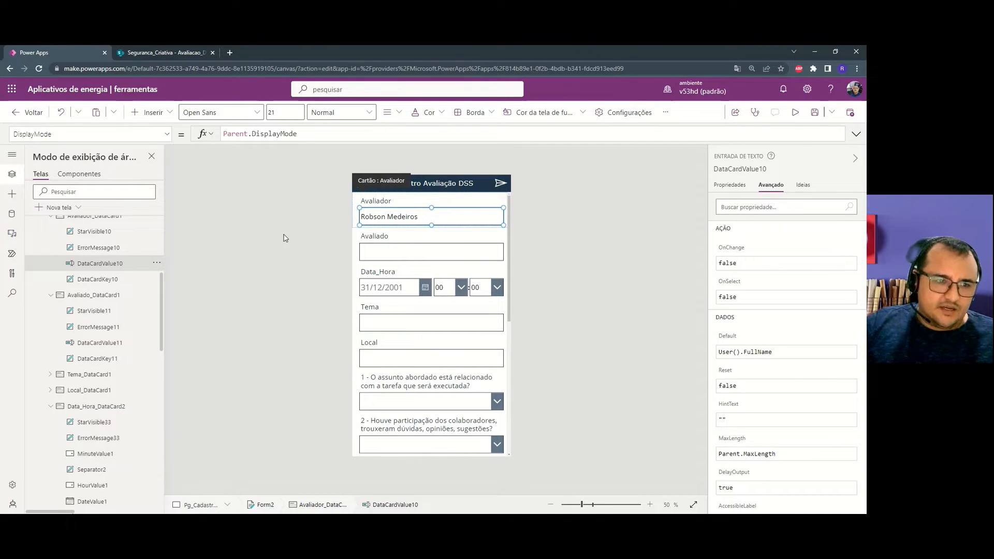
left_click(166, 136)
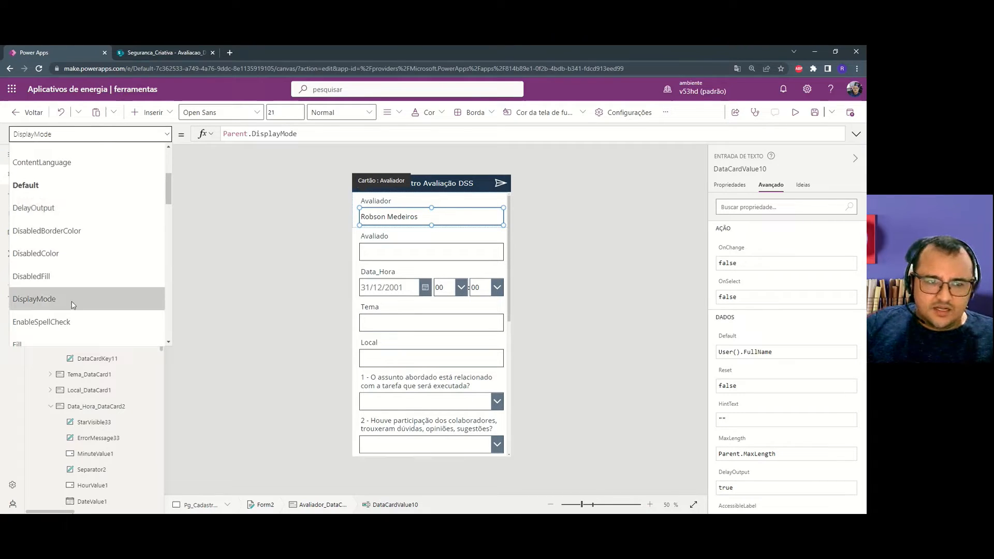
left_click(72, 305)
left_click(340, 136)
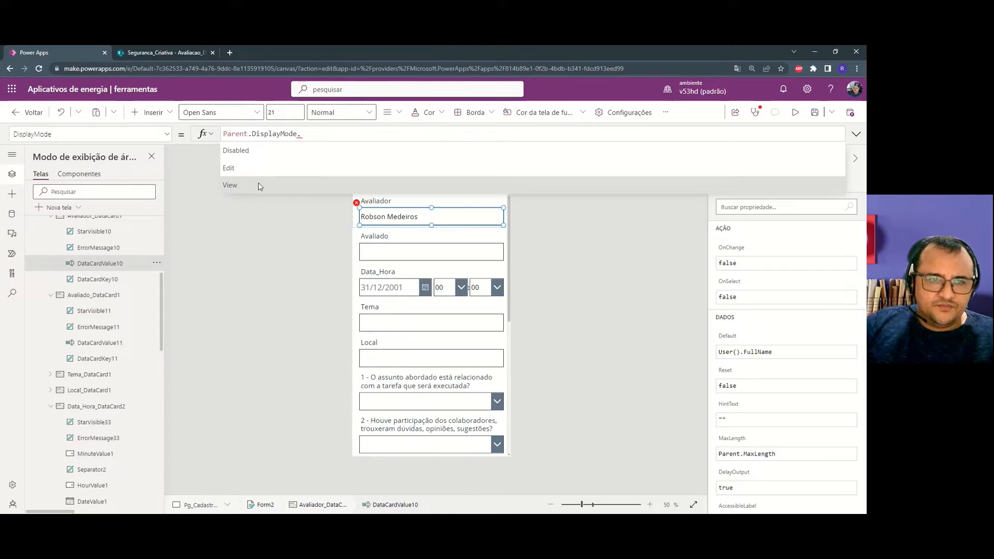
left_click(236, 151)
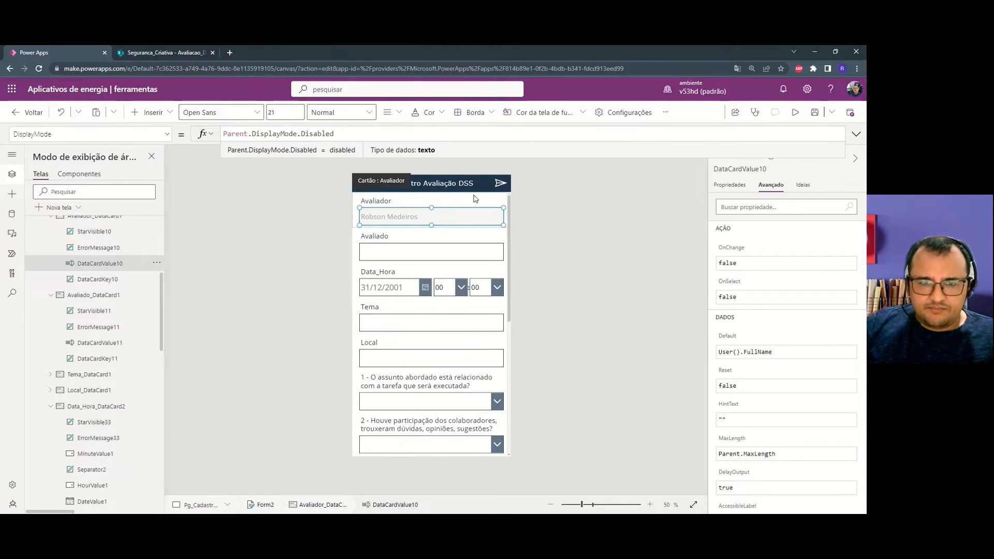
left_click(729, 185)
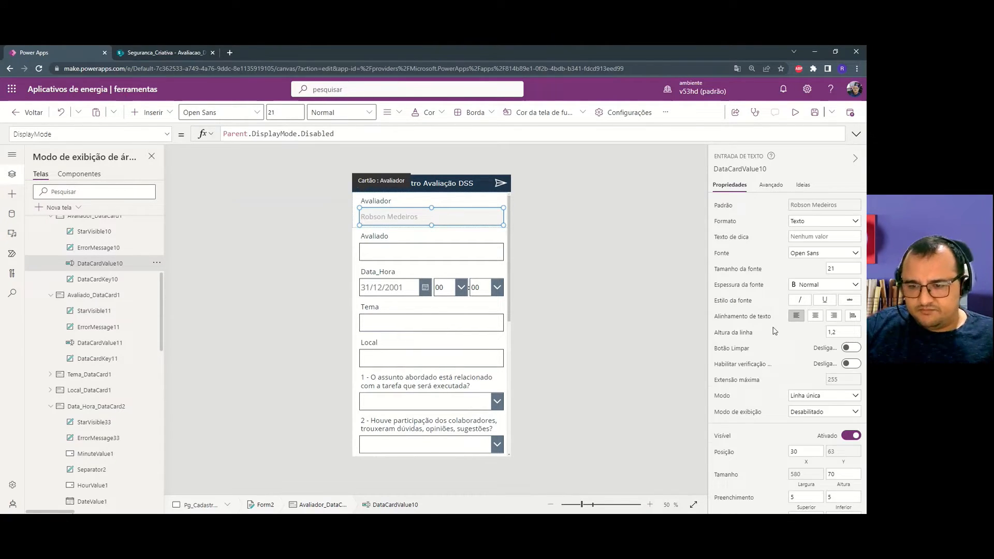
scroll(775, 331, "down", 3)
left_click(799, 455)
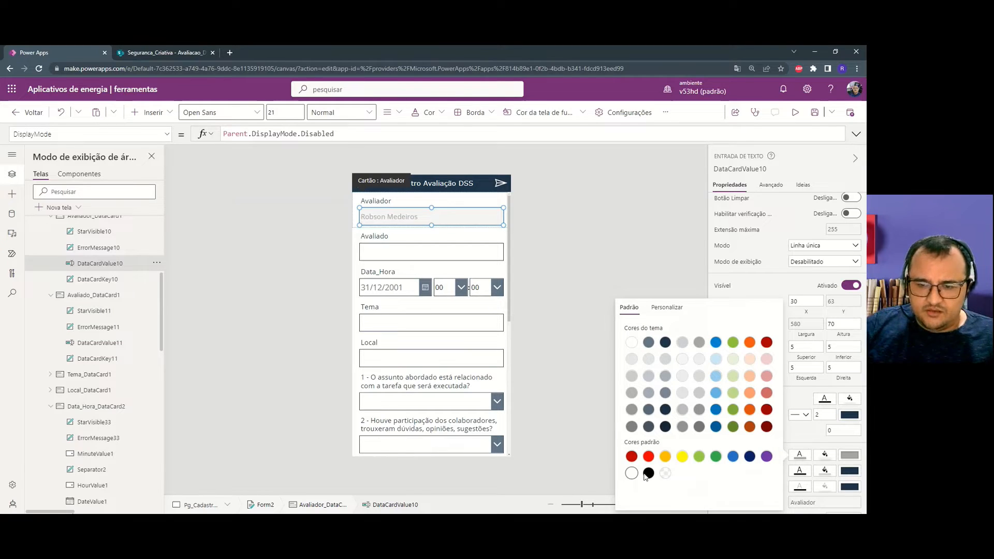
left_click(589, 282)
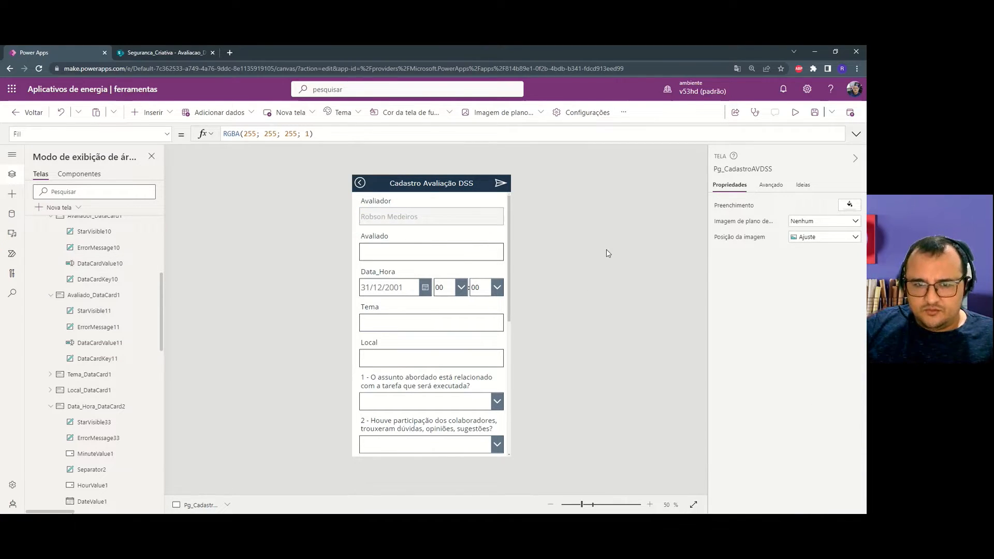
Set the disabled-state text colour of the Avaliador text input to black.
left_click(468, 213)
left_click(397, 213)
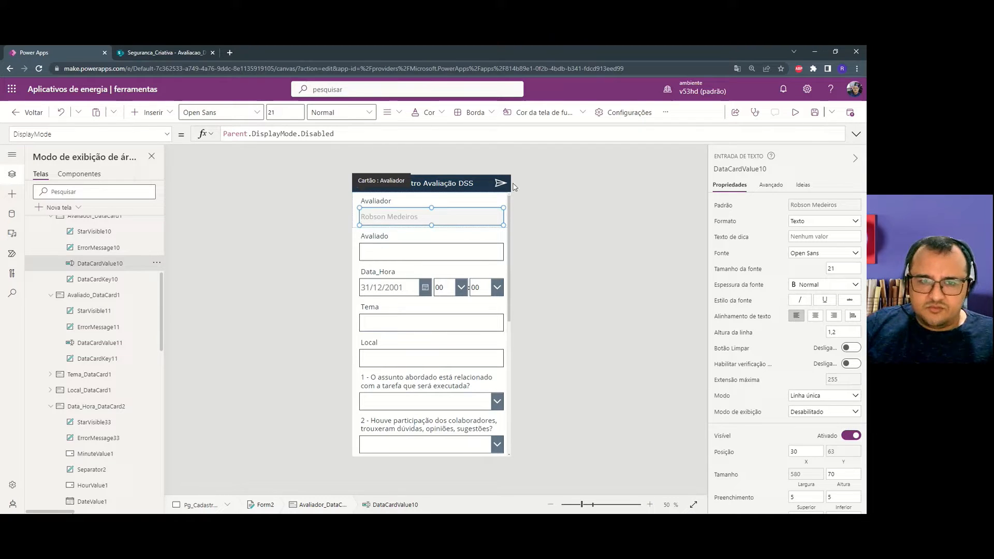
scroll(818, 357, "down", 3)
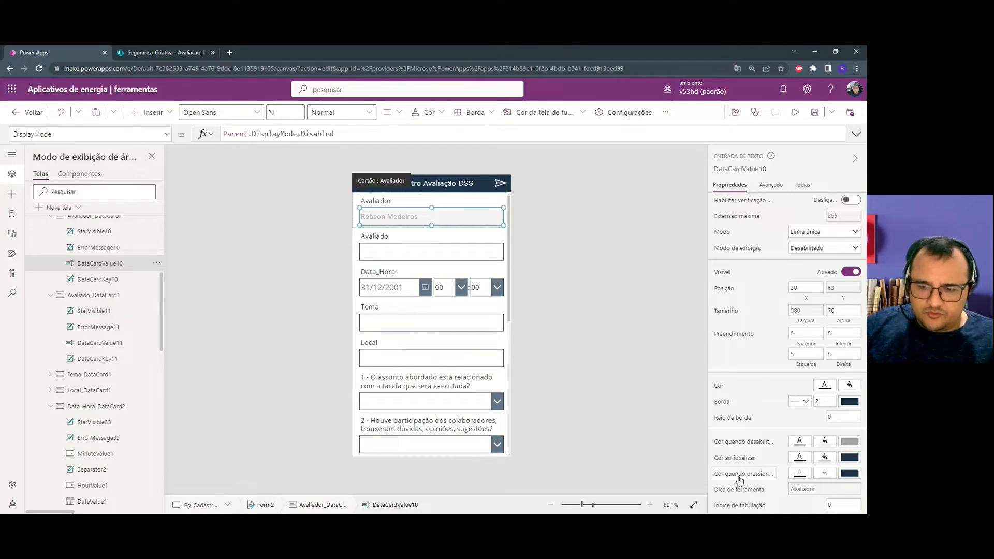
left_click(800, 441)
left_click(648, 473)
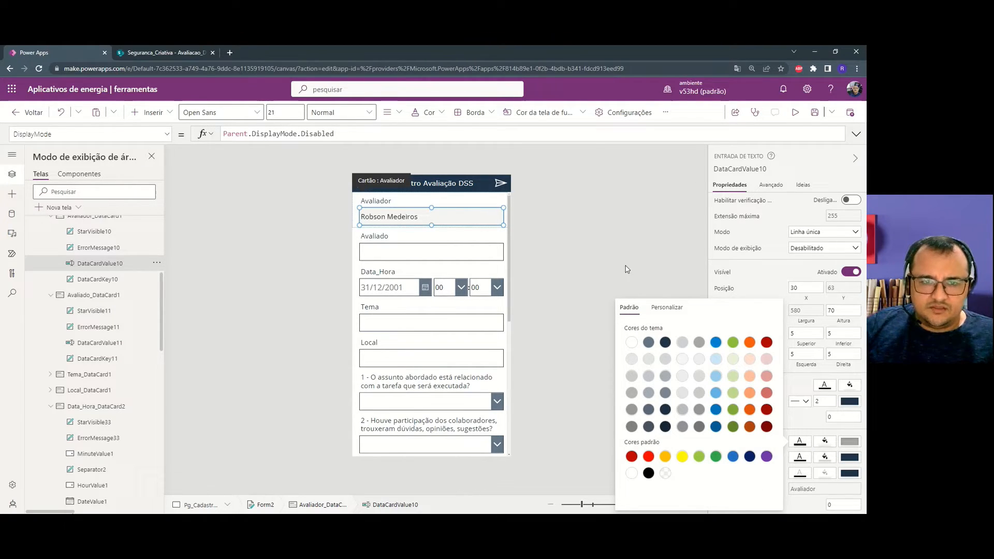
Review the Avaliado, Data_Hora, Tema and Local fields of the form by selecting each one.
left_click(594, 255)
left_click(477, 245)
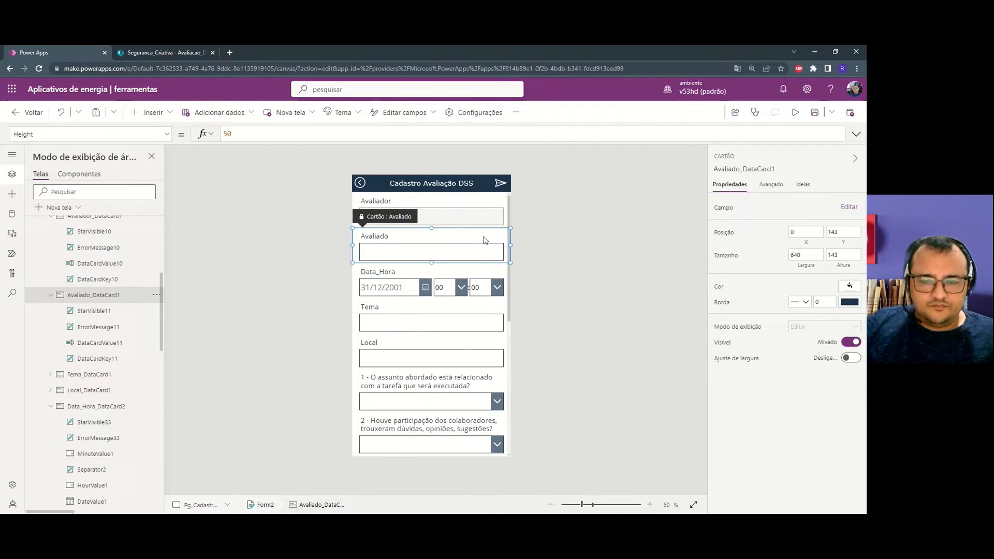
left_click(530, 270)
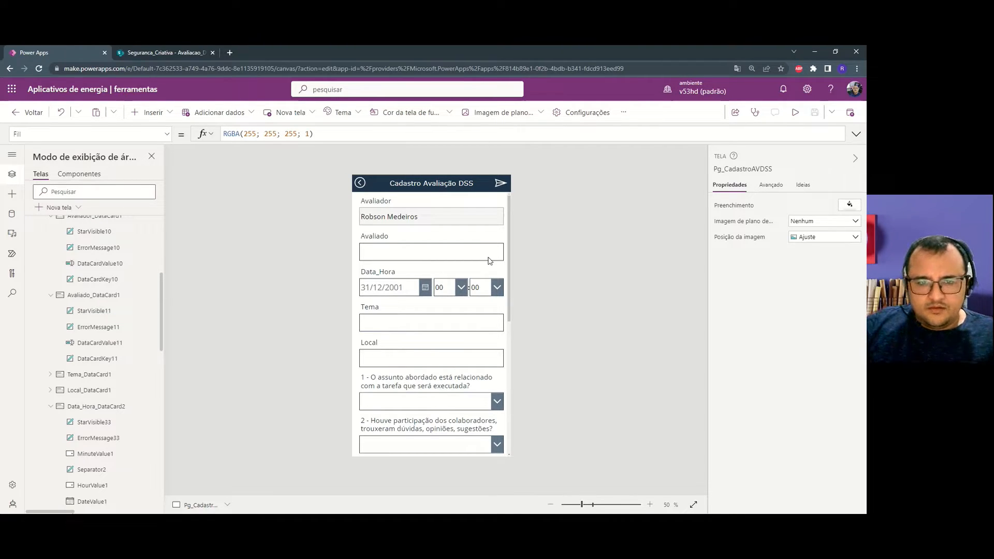
left_click(392, 284)
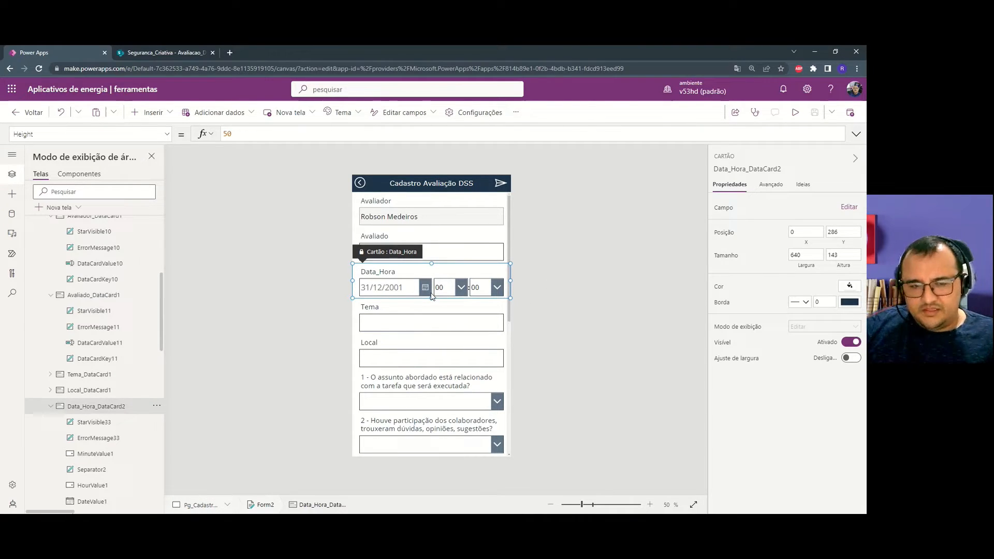
left_click(400, 286)
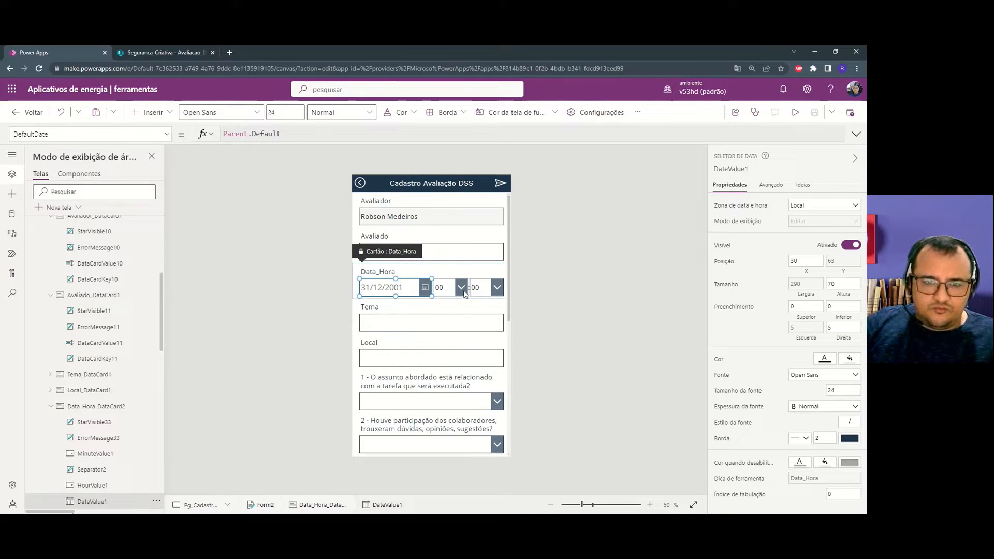
left_click(544, 306)
left_click(445, 327)
left_click(445, 326)
left_click(551, 329)
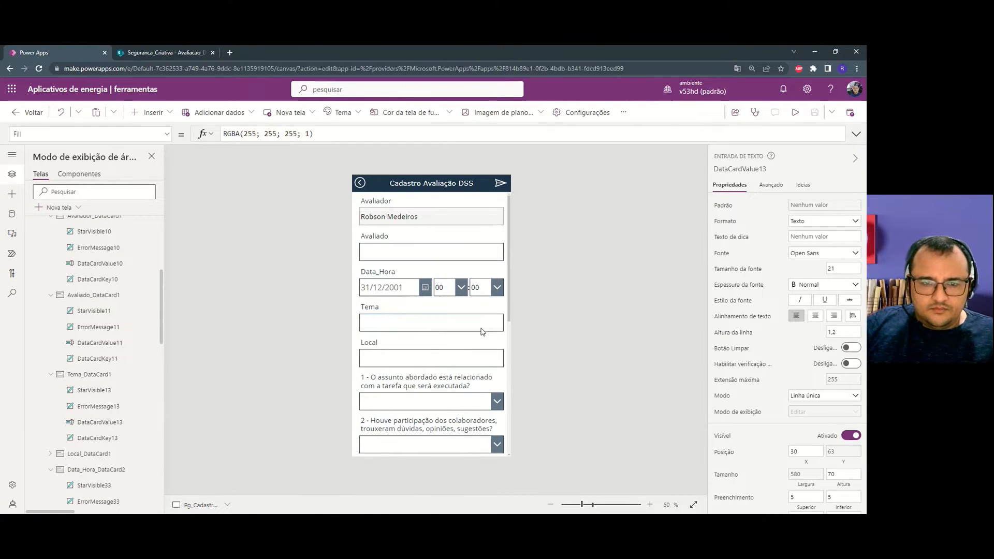
left_click(481, 330)
left_click(481, 330)
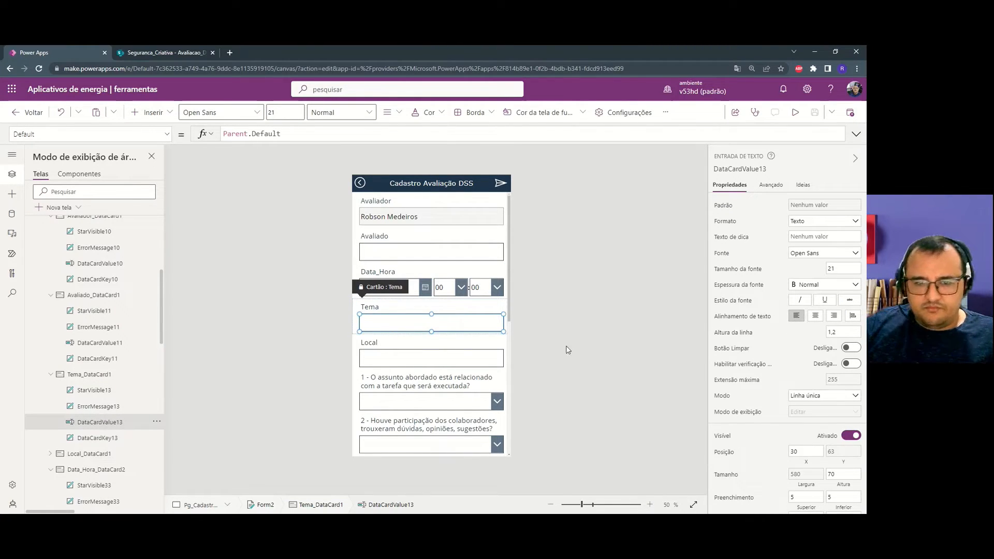
left_click(421, 357)
left_click(422, 357)
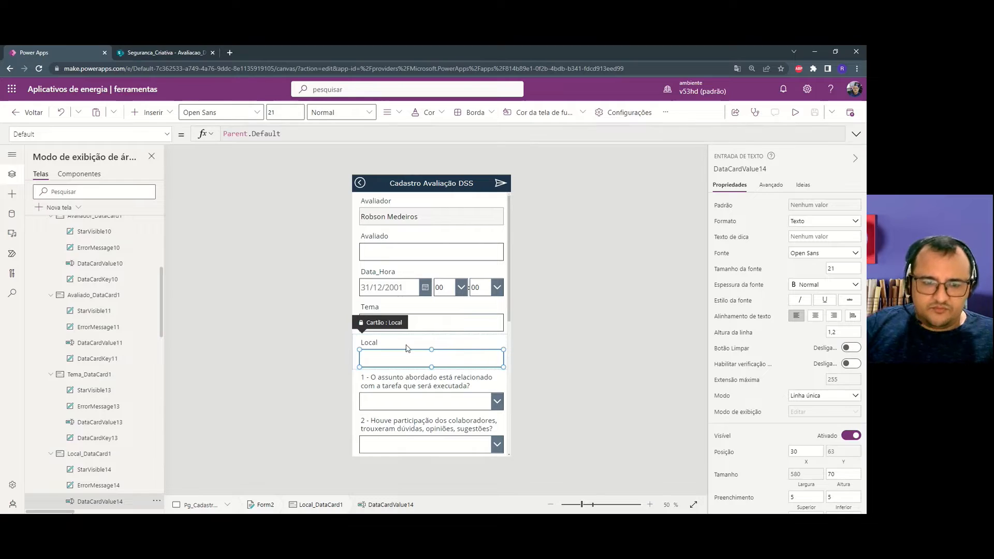
Unlock the card of question 1 so that the advanced properties of its dropdown can be changed.
scroll(413, 342, "down", 3)
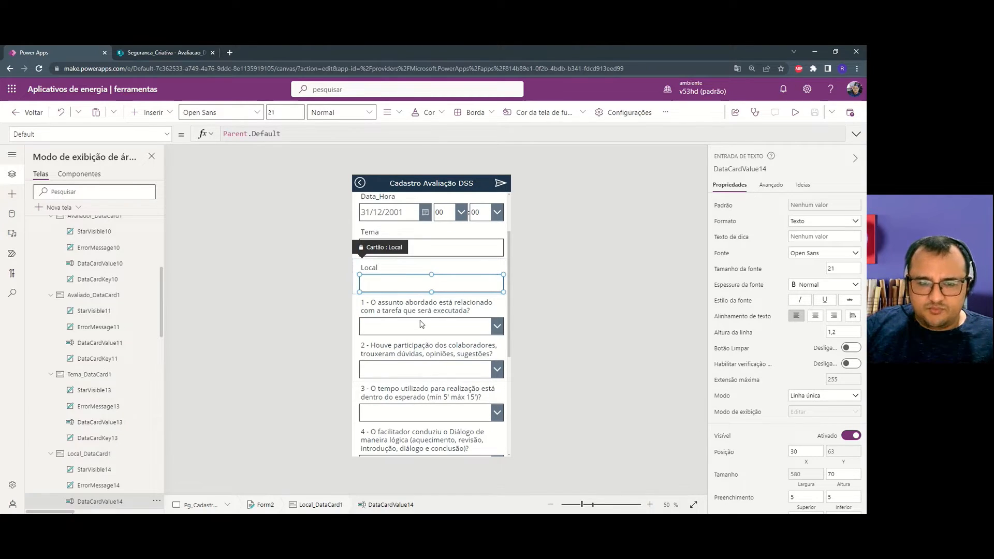
left_click(421, 324)
left_click(420, 324)
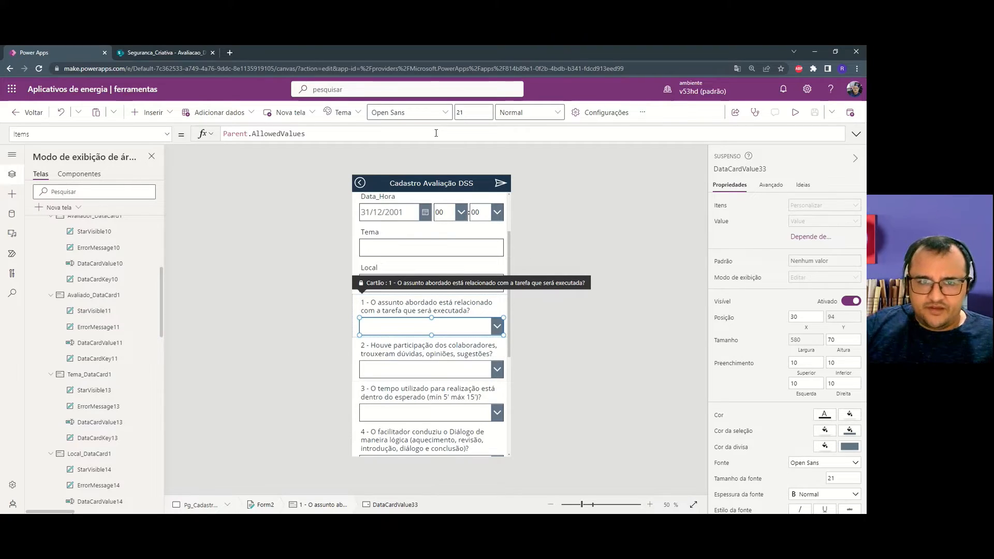
left_click(771, 185)
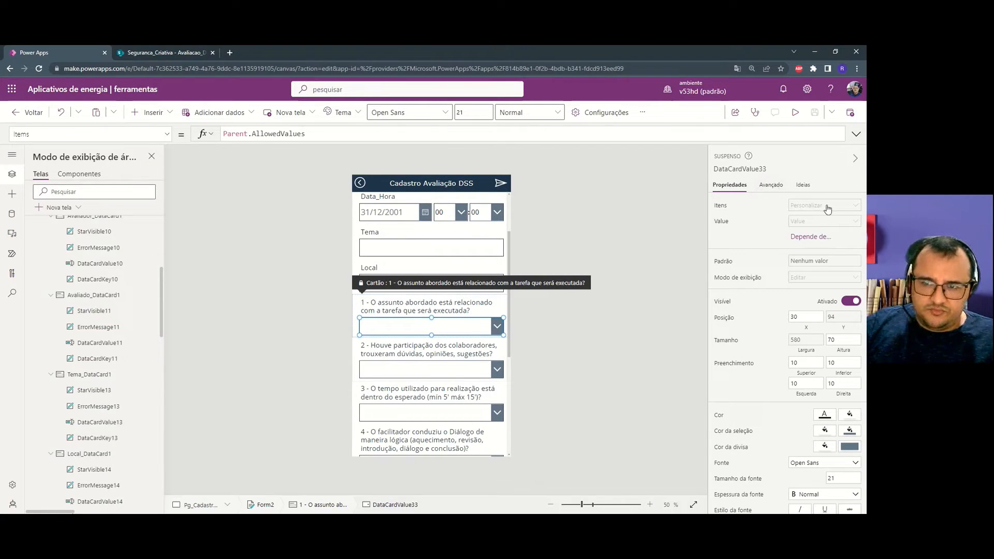
left_click(765, 215)
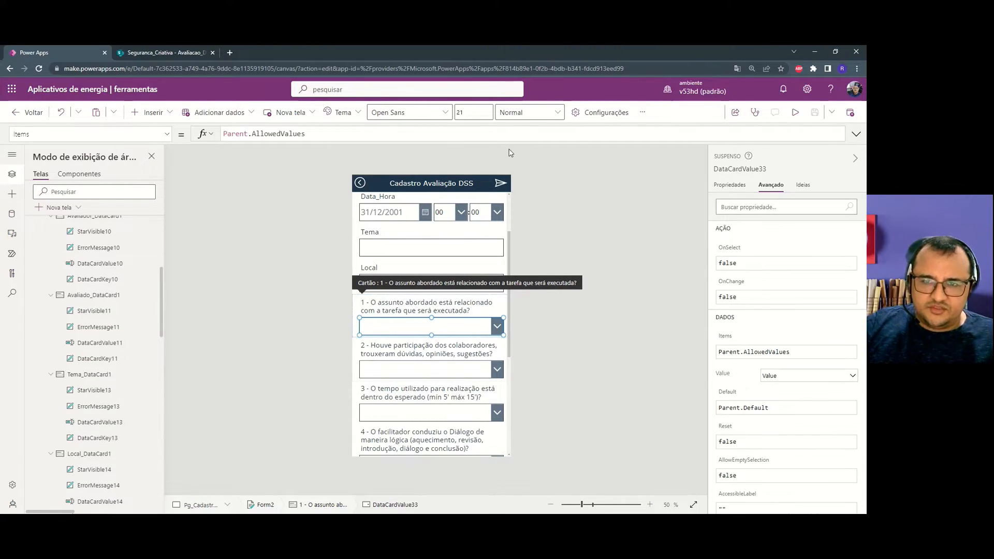
double_click(577, 139)
key("ctrl+a")
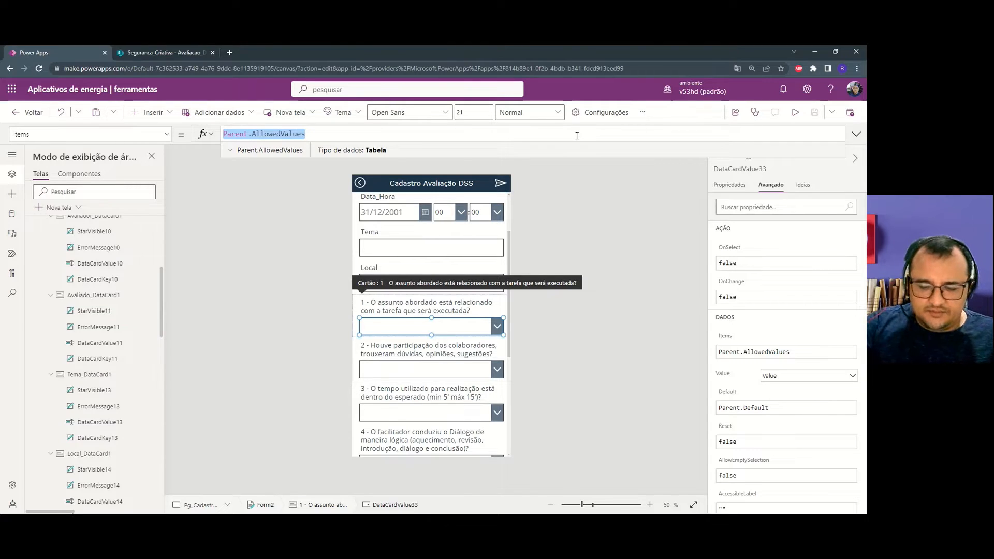
left_click(582, 270)
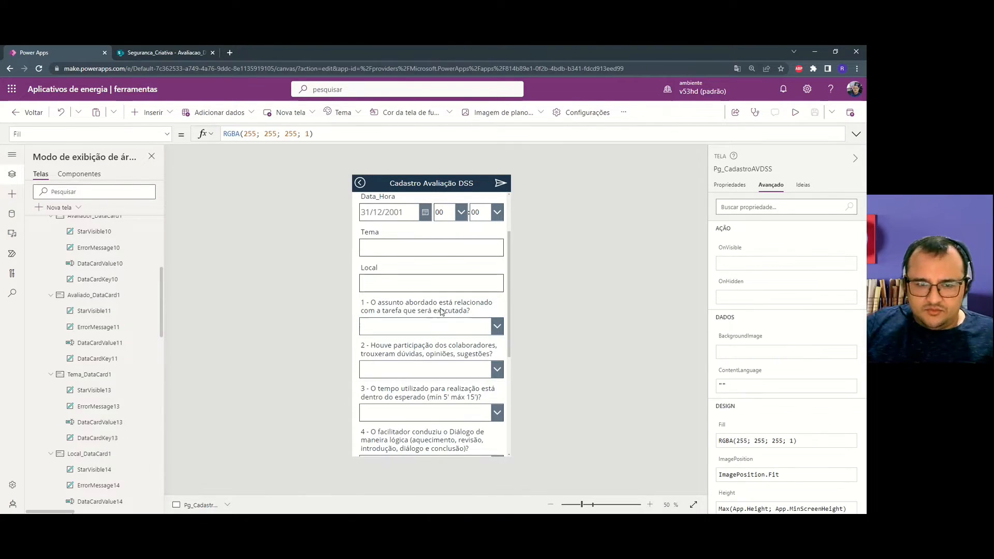
Set the Items property of the question 1 dropdown to ["Atendente";"Não atende"].
left_click(436, 324)
left_click(437, 324)
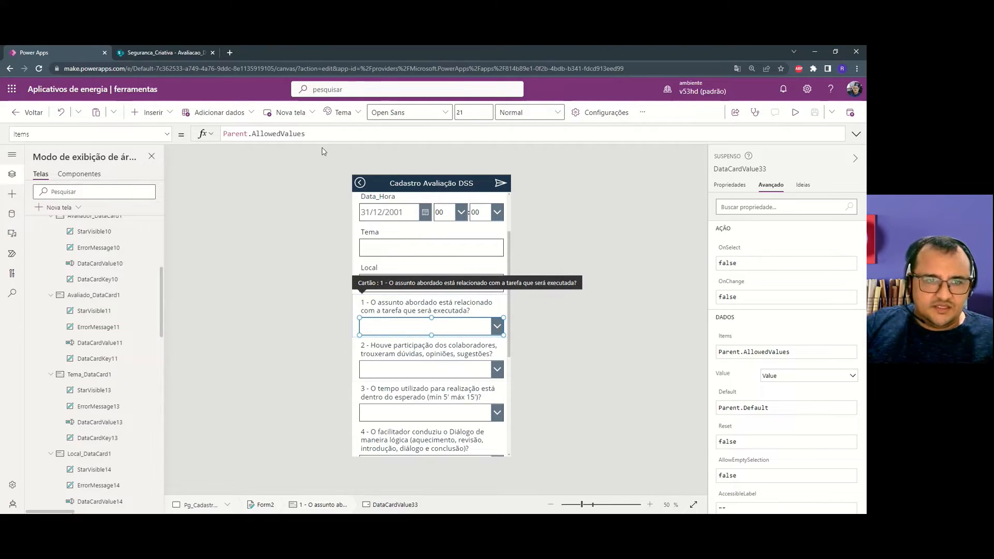
triple_click(305, 132)
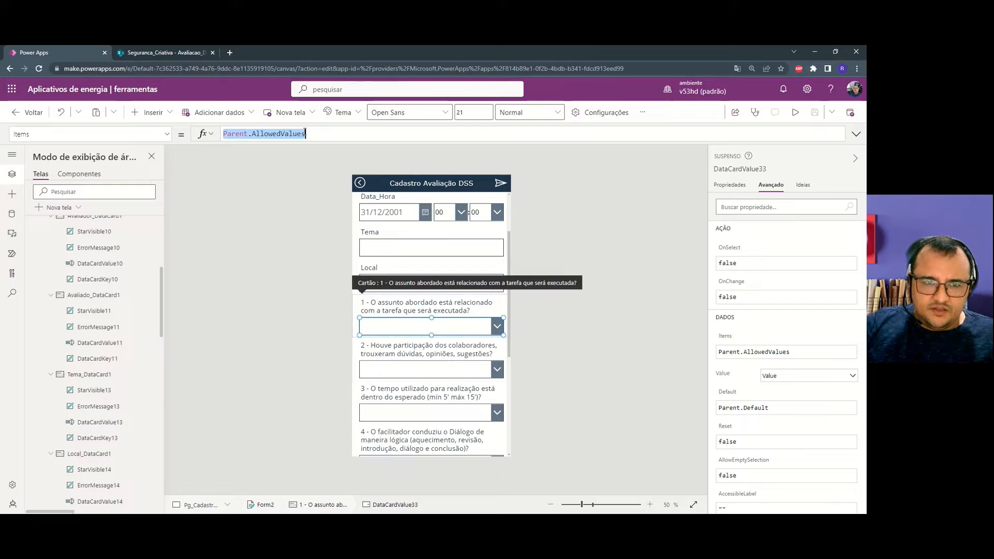
type("[")
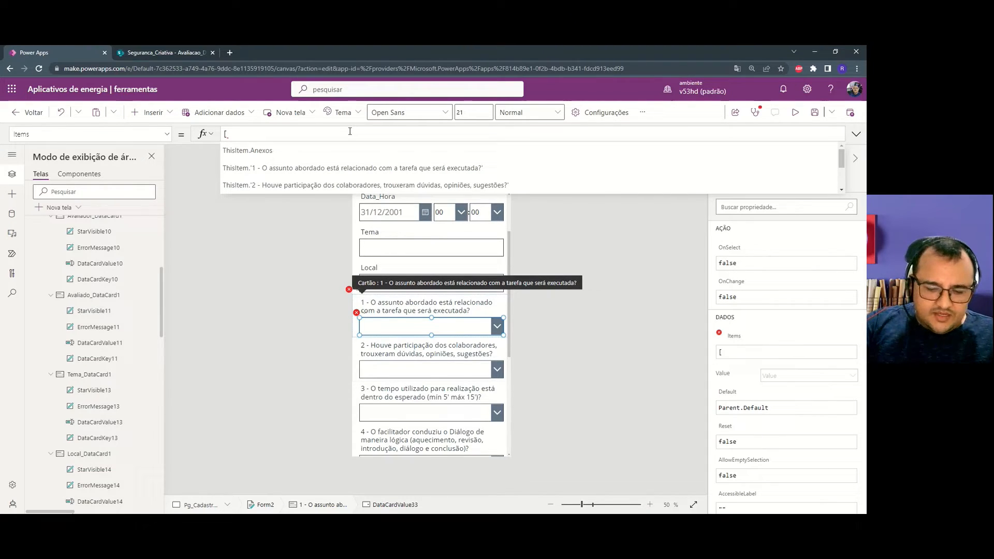
type("\"")
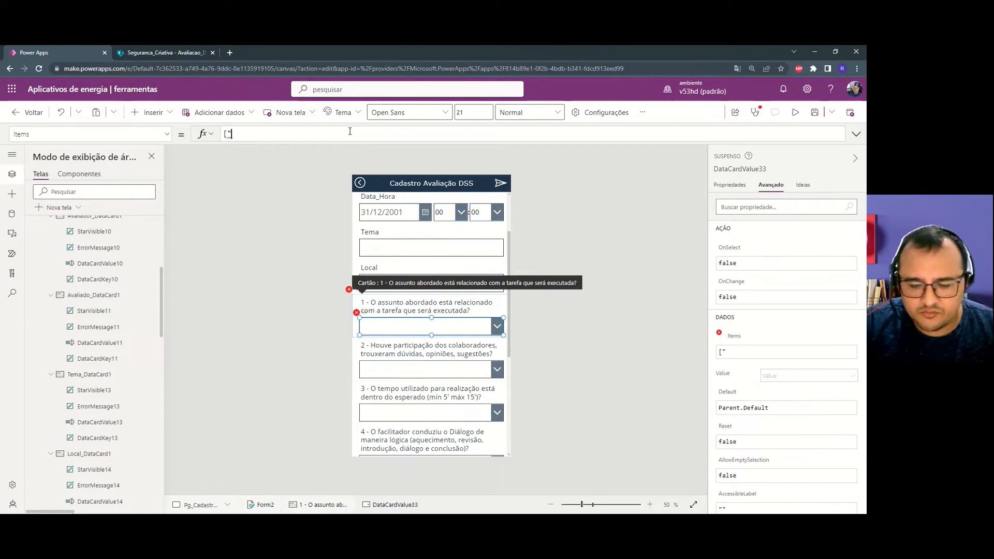
type("Atenden")
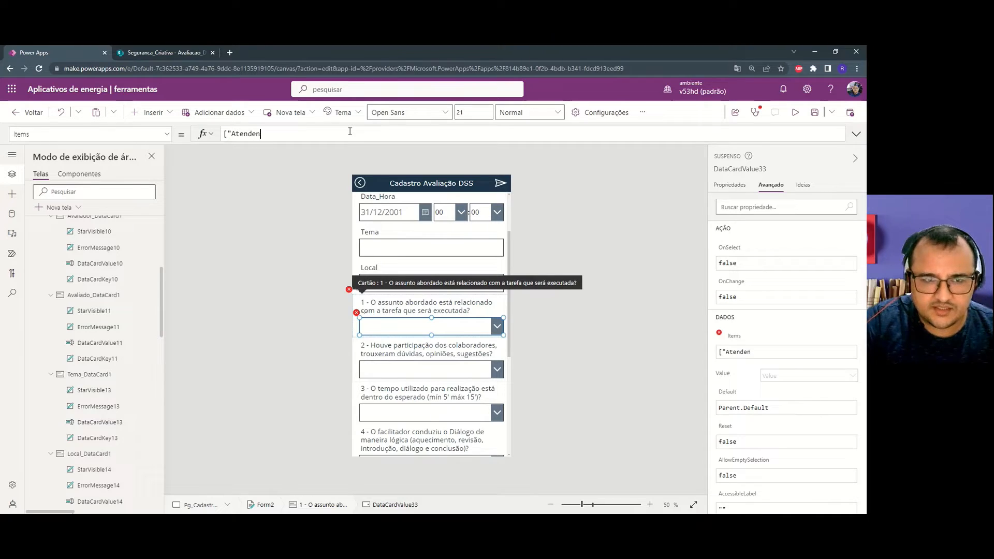
type("te\",")
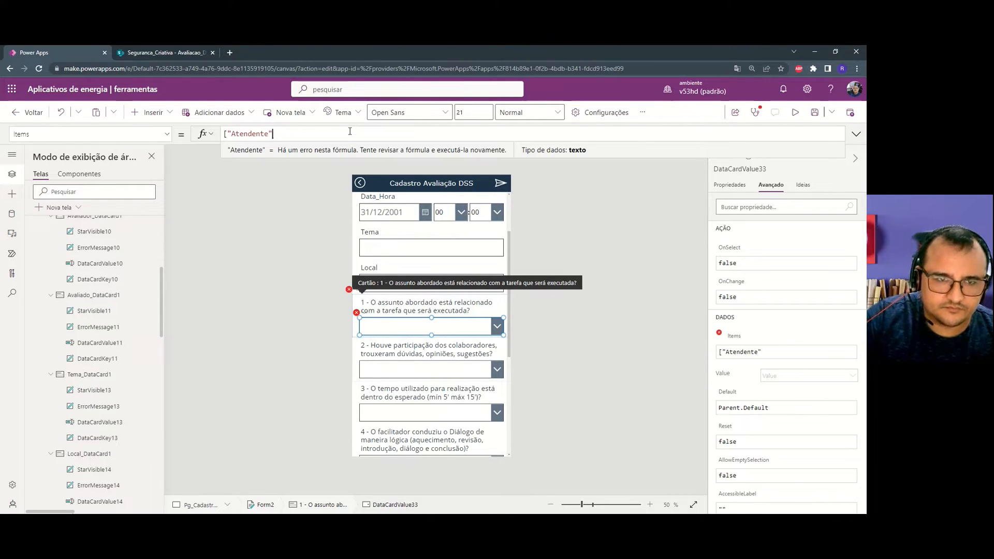
type("N")
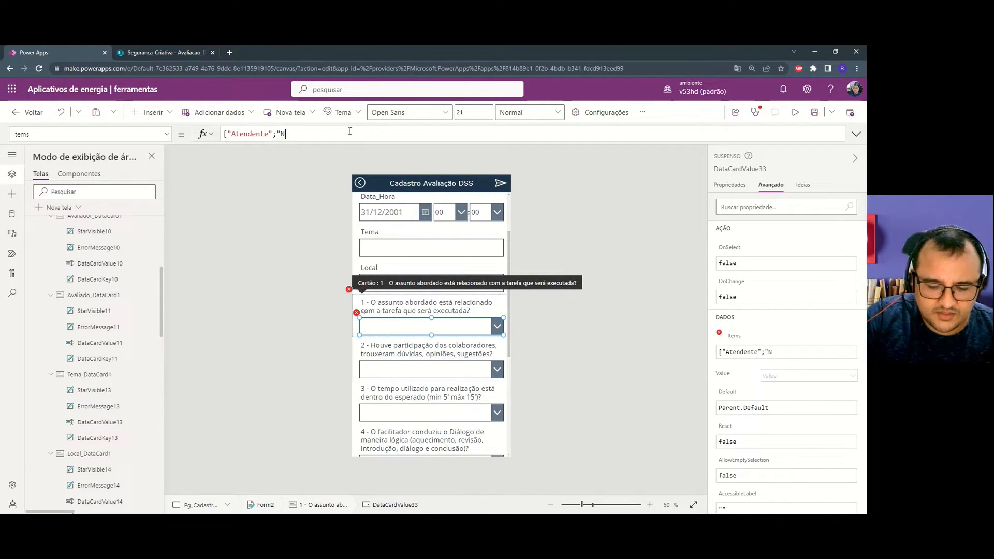
type("ão a")
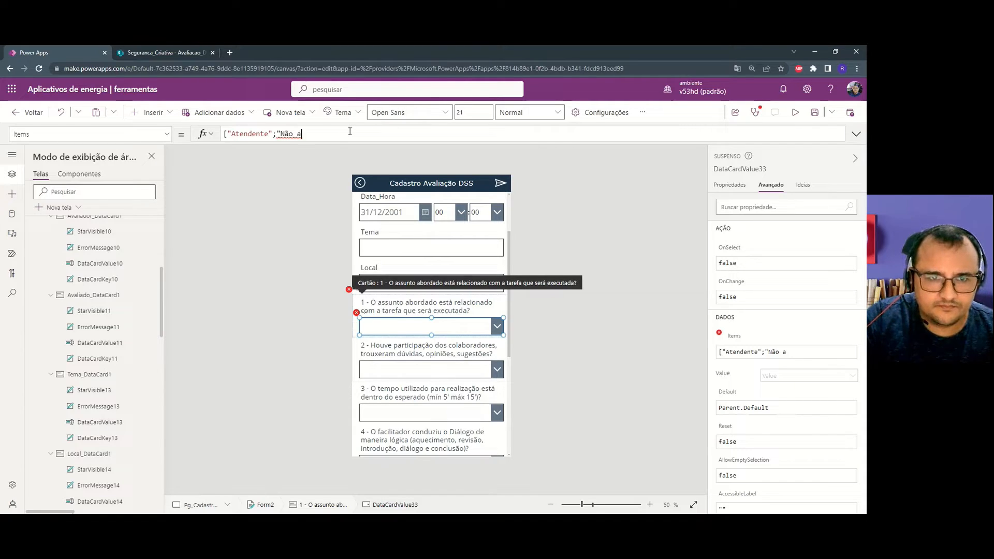
type("tende\"")
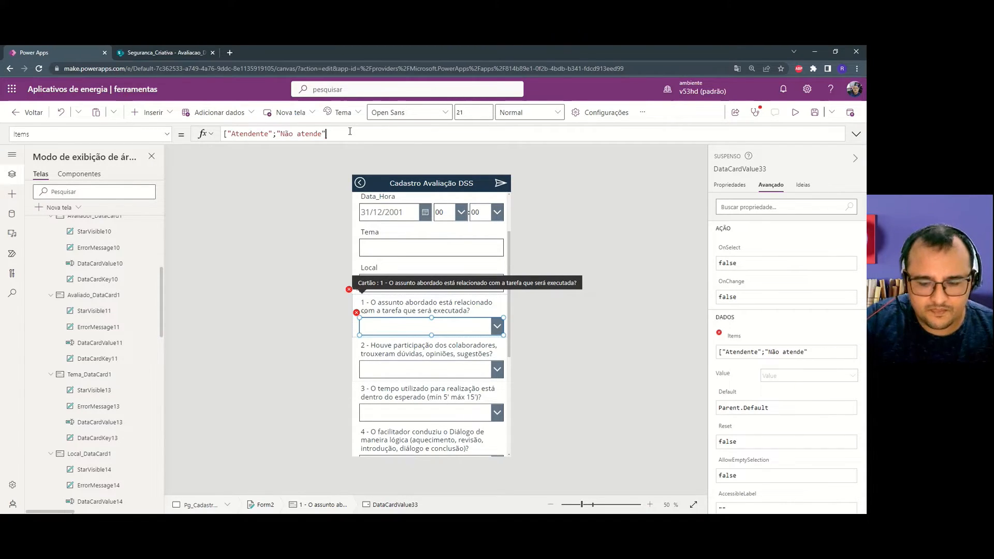
type("]")
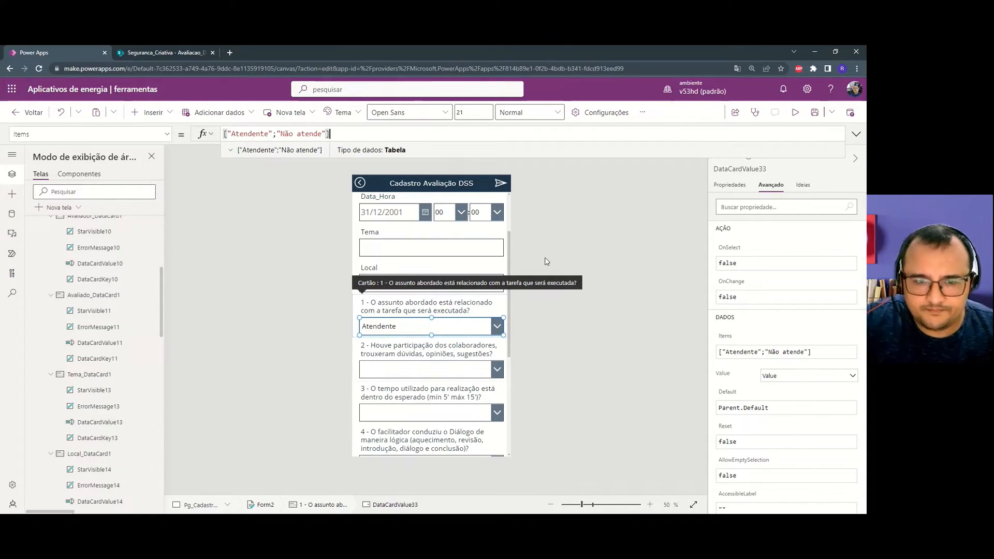
Open the question 1 dropdown on the canvas to check its list of choices.
left_click(546, 261)
left_click(409, 326, "alt")
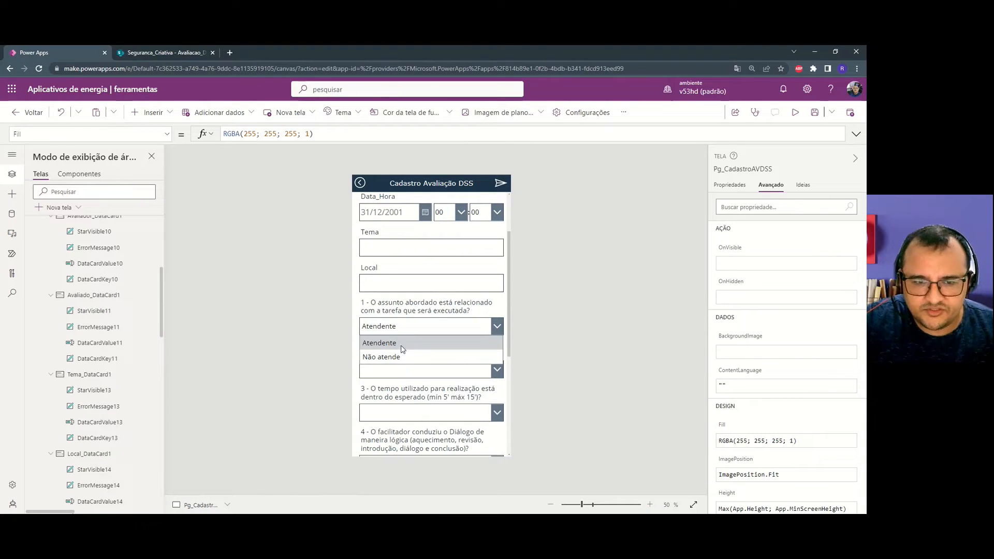
left_click(541, 339)
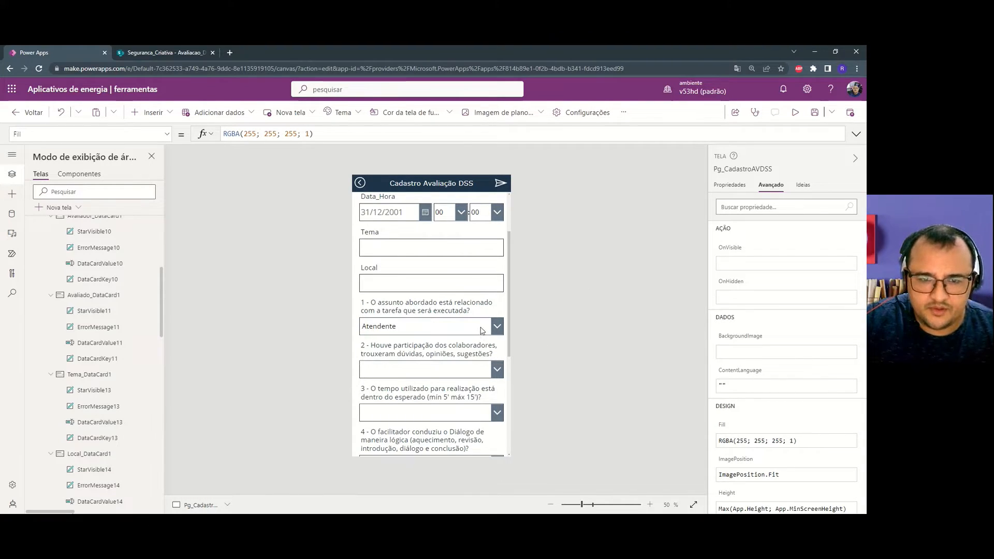
left_click(483, 331, "alt")
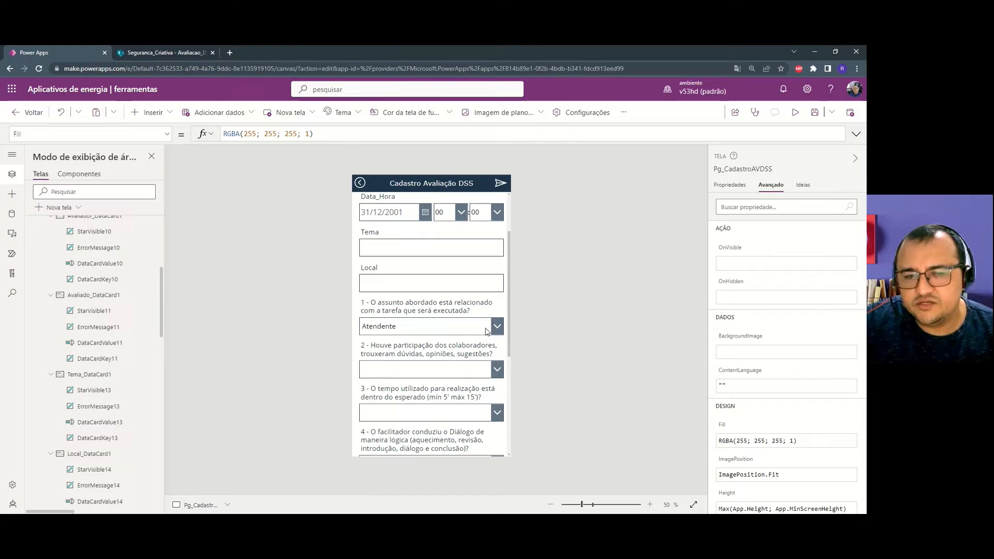
Add an empty string "" as the first option in the Items formula of the question 1 dropdown.
left_click(482, 331)
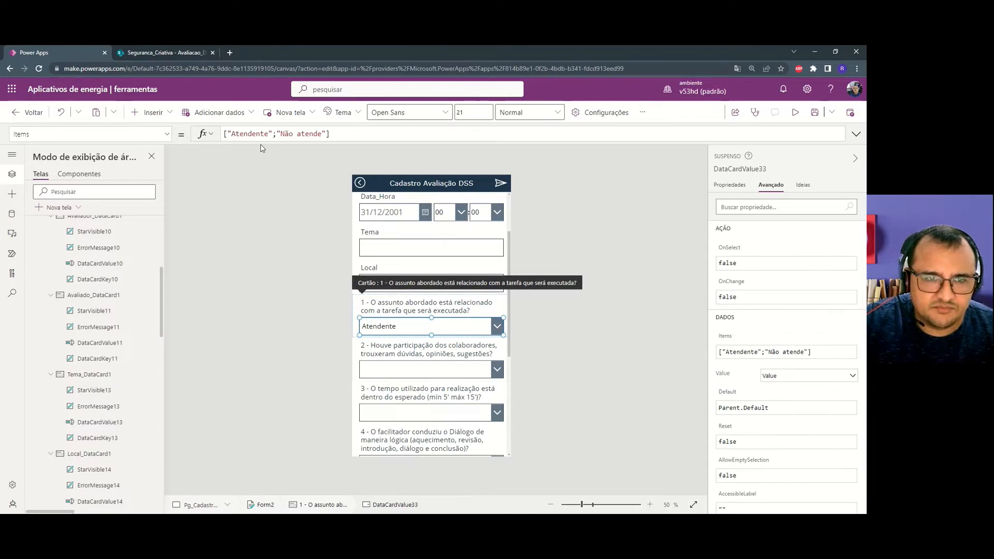
left_click(226, 134)
type("\"\"")
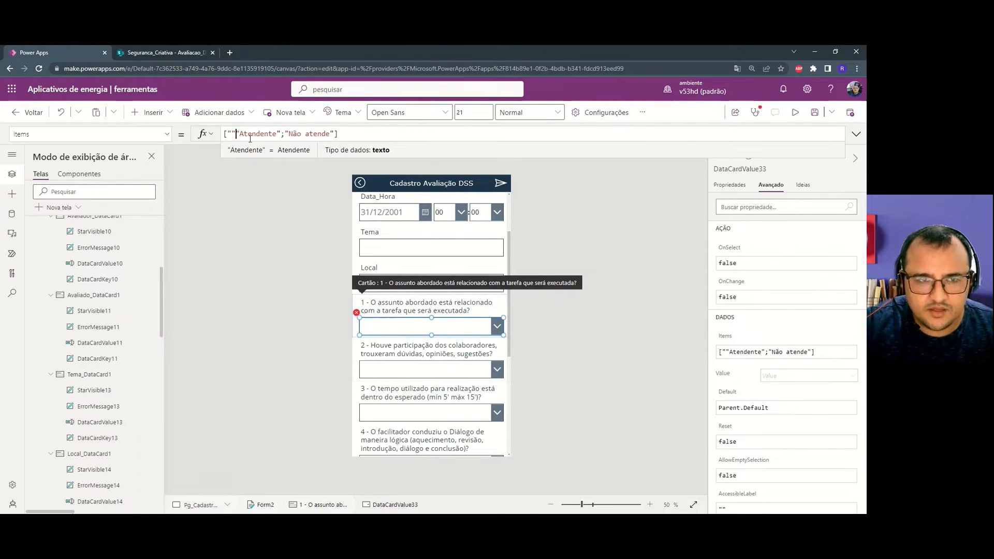
type(";")
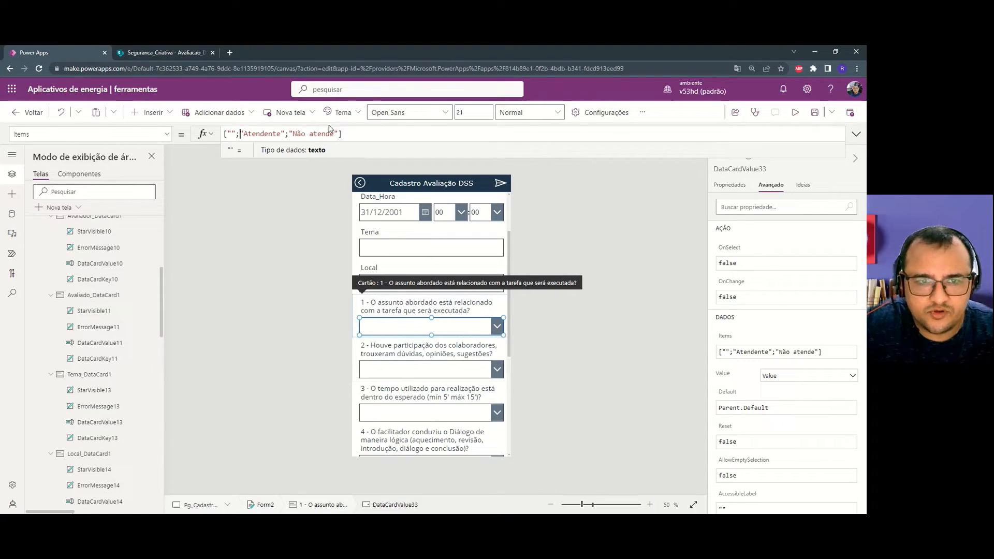
Add "teste" as the last option after "Não atende" in the question 1 dropdown's Items formula.
left_click(346, 134)
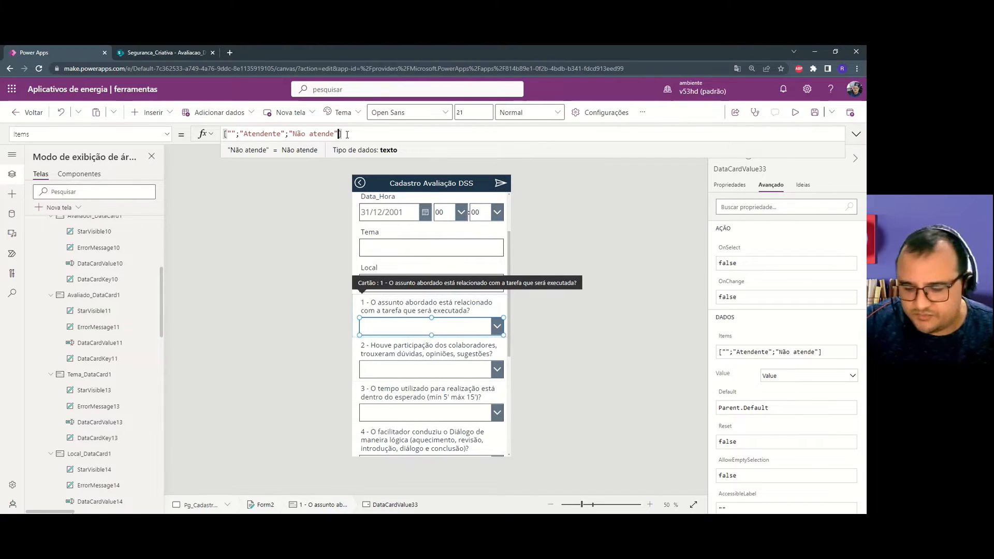
type(";")
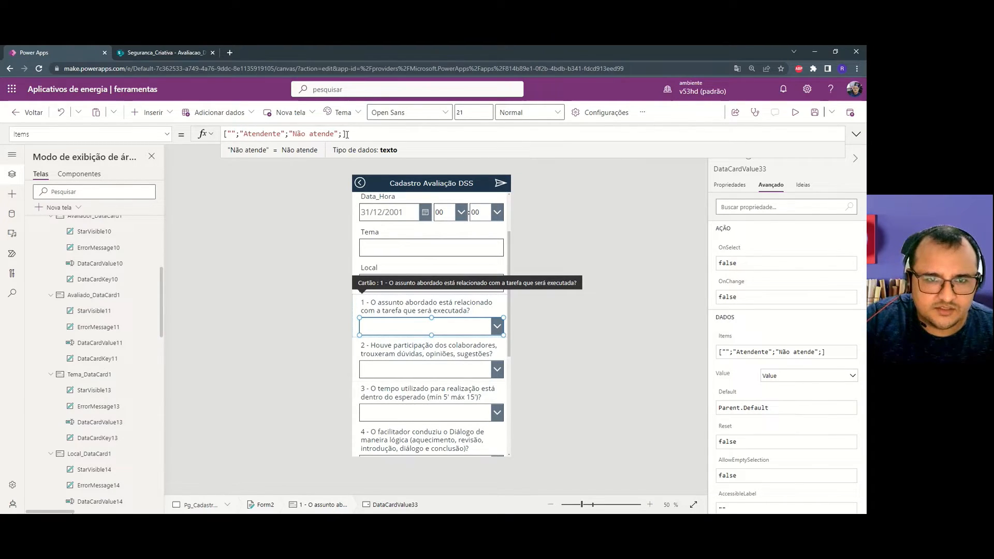
left_click(344, 134)
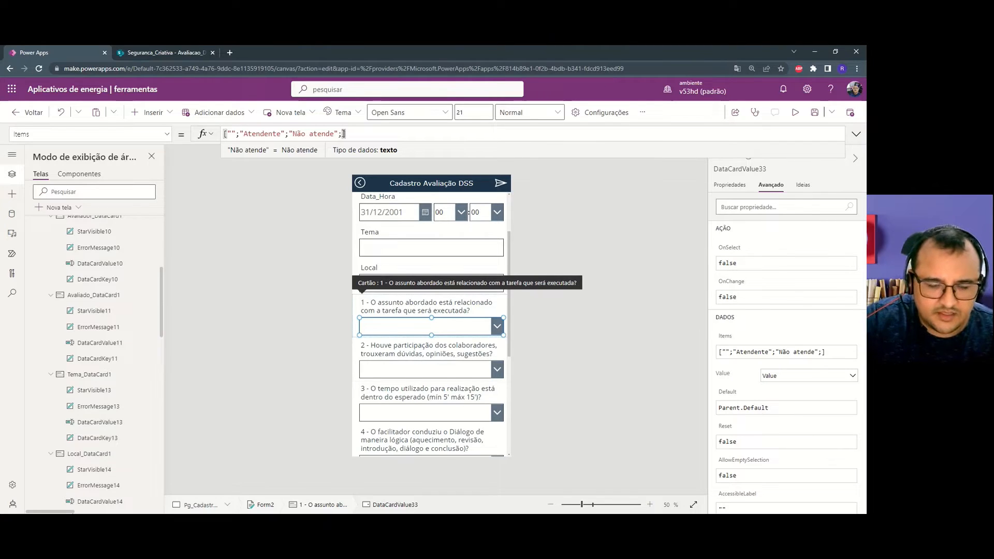
type("\"")
key("BackSpace")
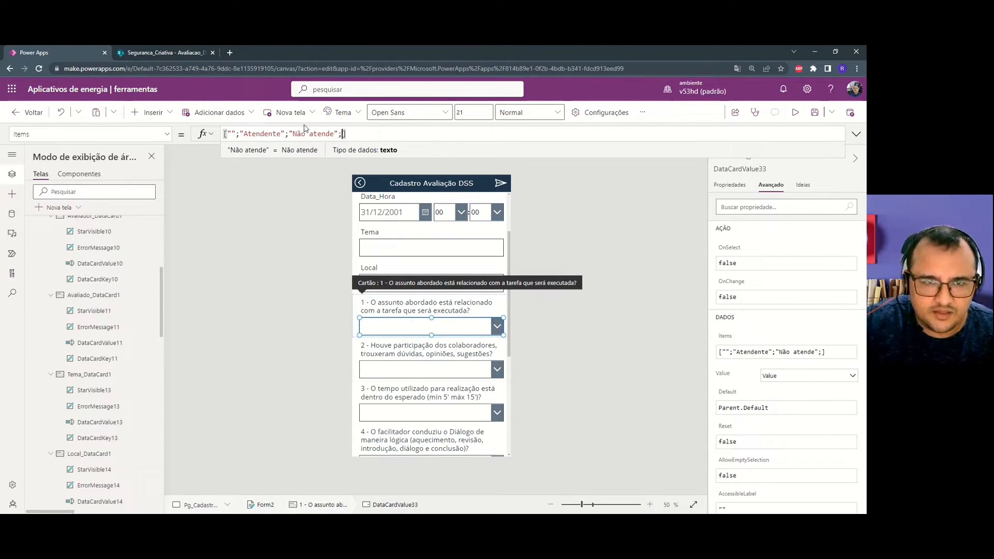
type("\"")
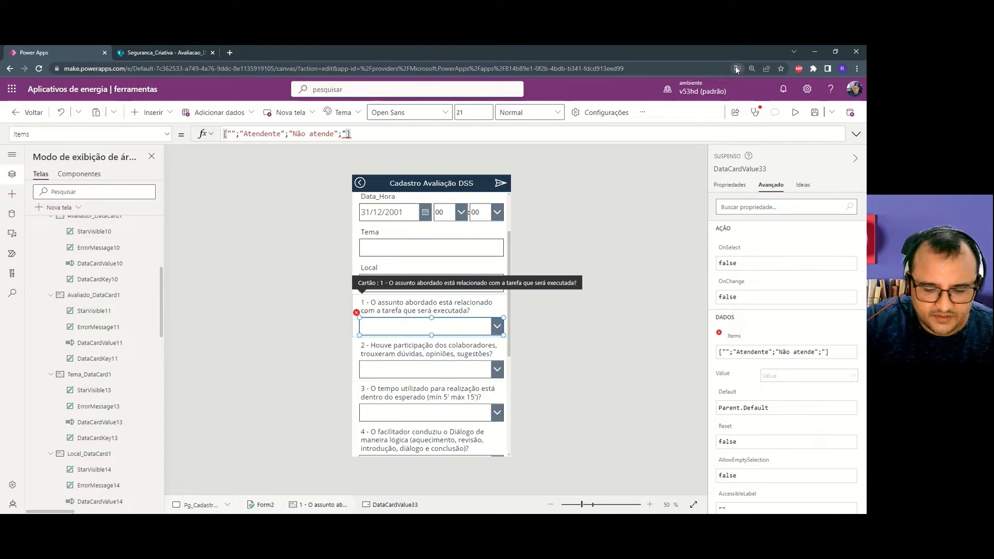
type("teste\"")
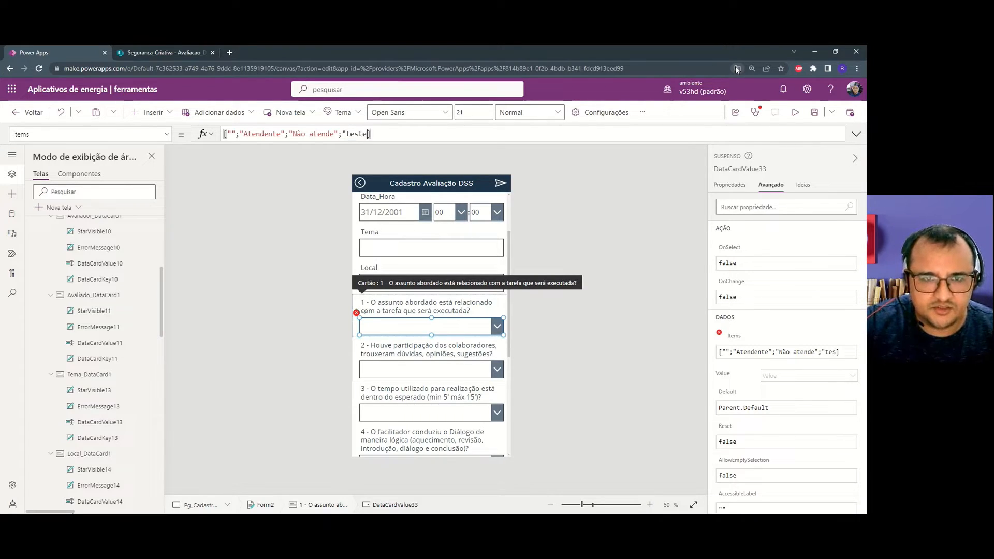
Check the question 1 dropdown's options on the canvas with the added "teste" entry.
key("Left")
key("ctrl+shift+Left")
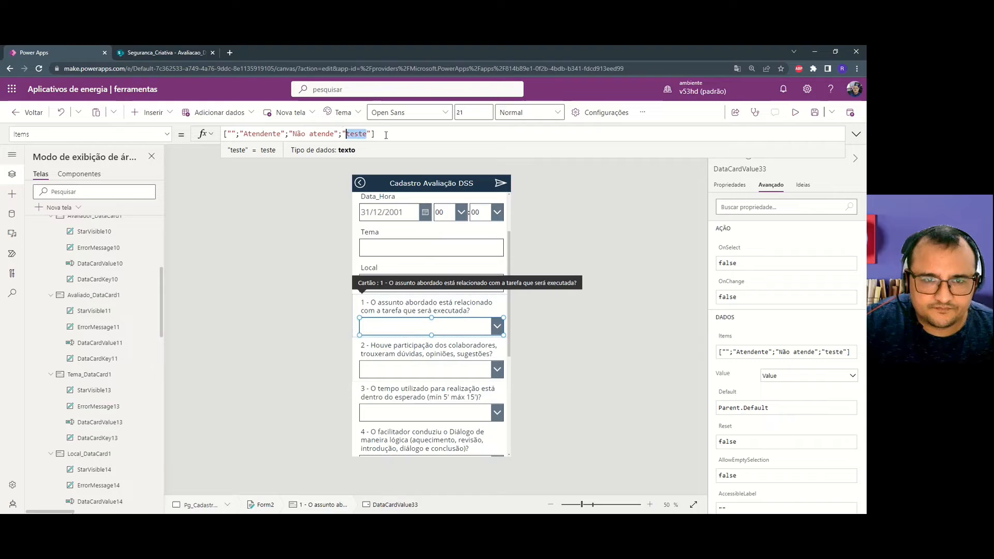
left_click(496, 326)
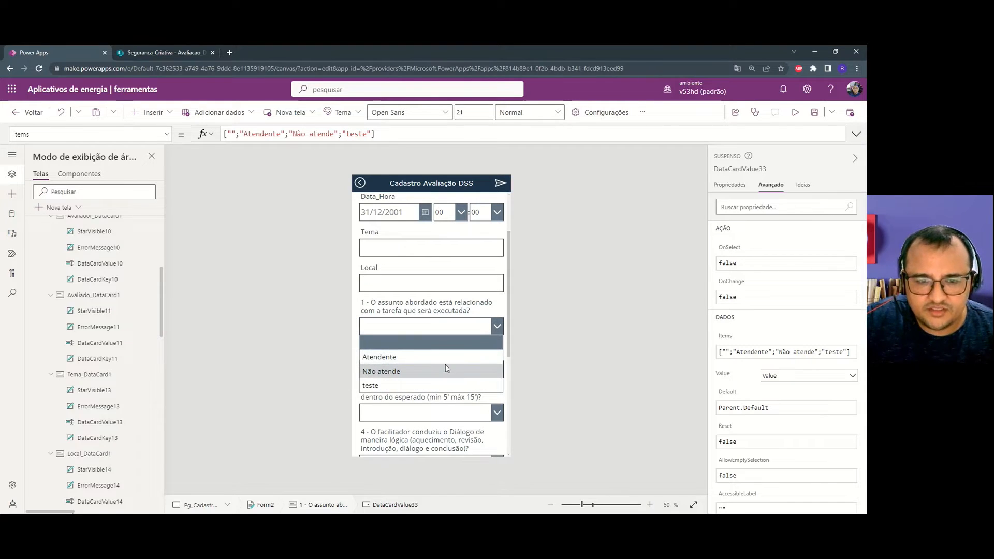
Remove the "teste" option from the question 1 dropdown's Items formula.
left_click(373, 133)
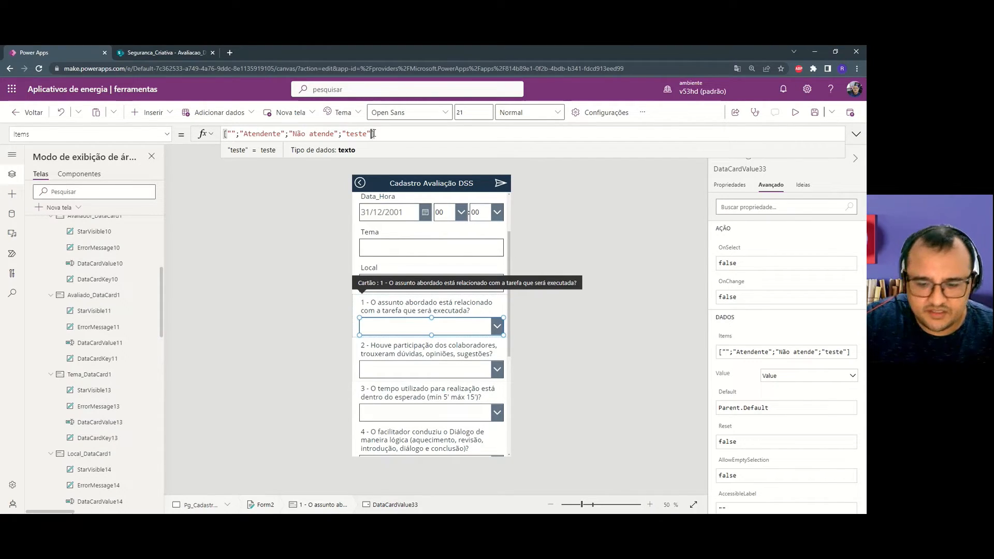
key("BackSpace")
key("BackSpace")
key("BackSpace")
key("BackSpace")
key("BackSpace")
key("BackSpace")
key("BackSpace")
key("BackSpace")
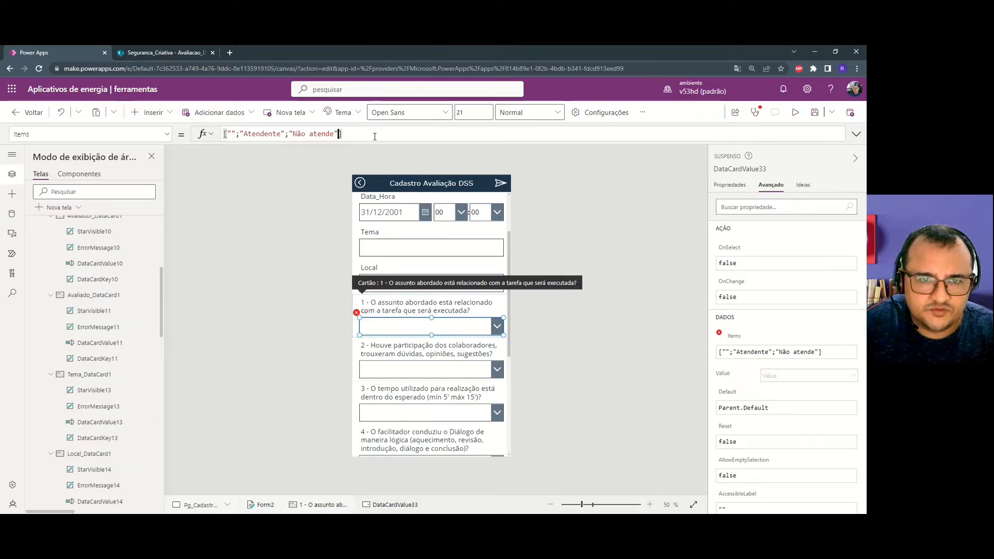
Copy question 1's Items formula, unlock the question 2 card and set its dropdown's Items to ["";"Atendente";"Não atende"].
key("ctrl+a")
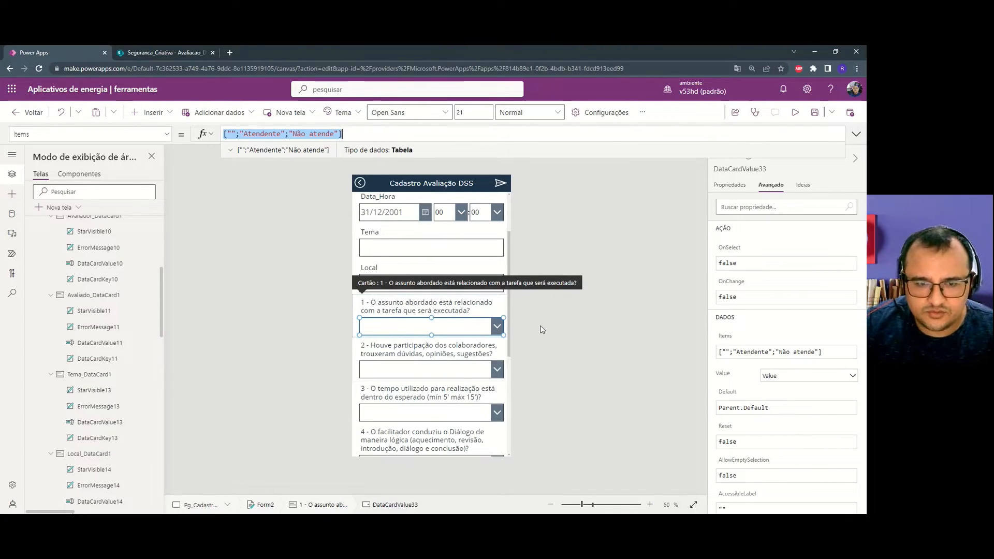
left_click(542, 329)
left_click(450, 375)
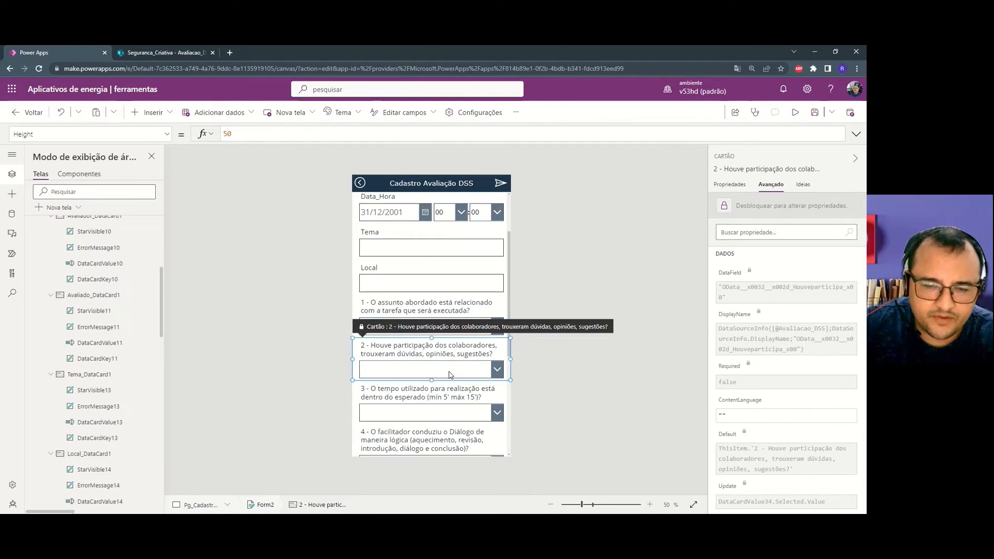
left_click(450, 373)
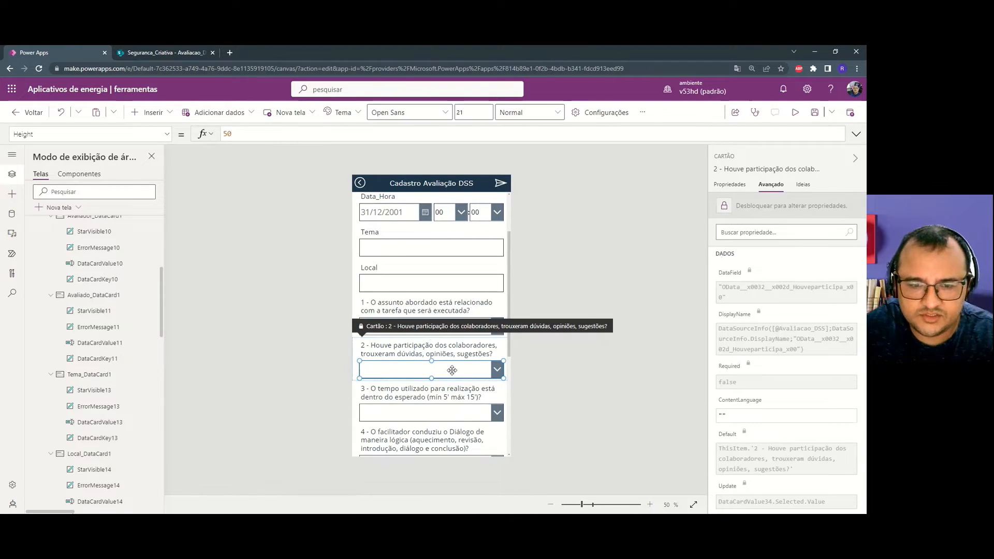
left_click(784, 208)
double_click(278, 134)
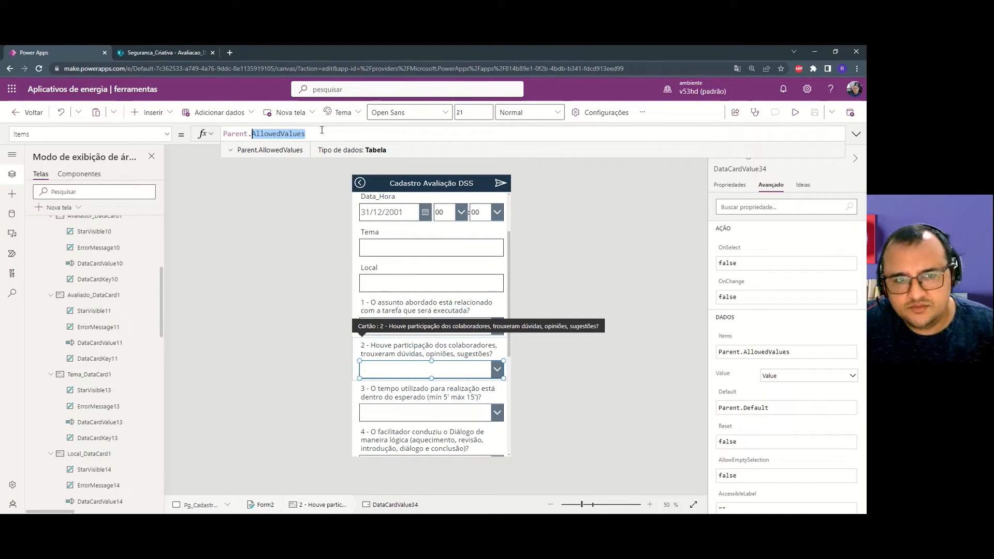
key("ctrl+a")
type("[\"\";\"Atendente\";\"Não atende\"]")
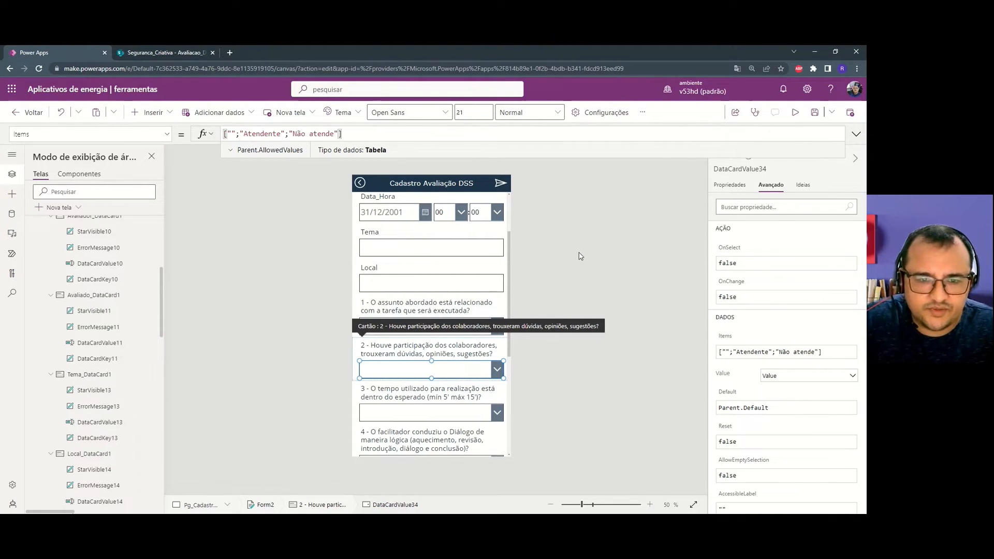
left_click(446, 369, "alt")
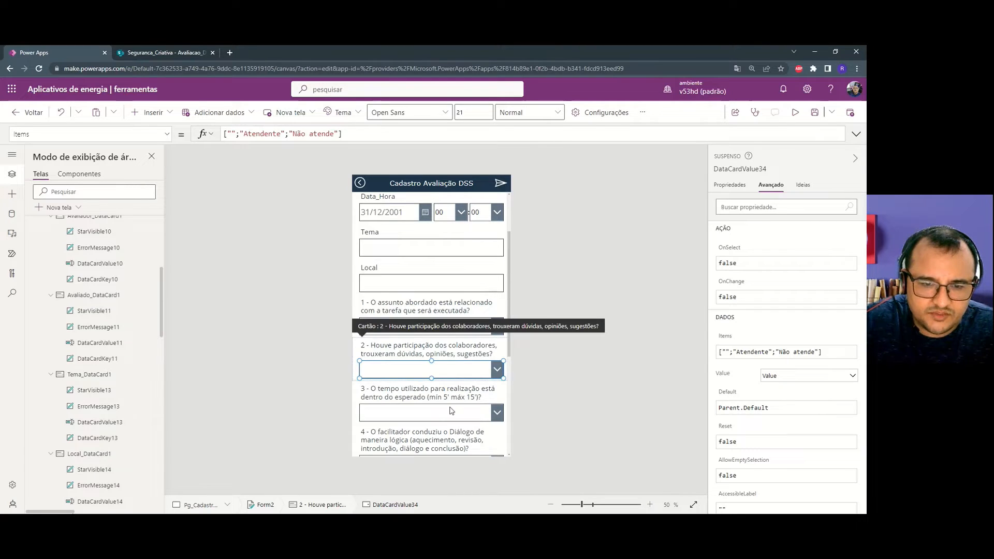
Replace the Items formula of the question 3 dropdown with ["";"Atendente";"Não atende"].
left_click(463, 413)
left_click(463, 415)
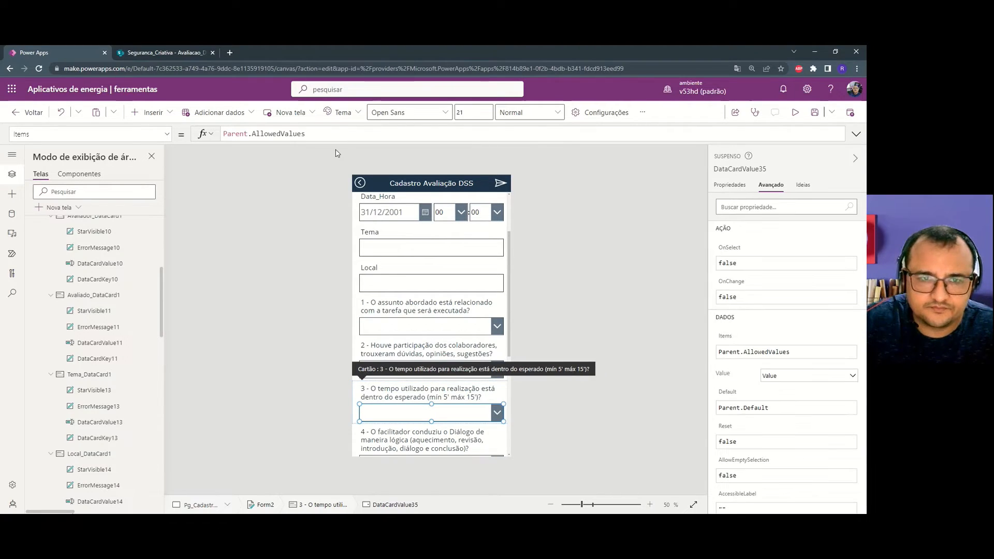
left_click(449, 133)
double_click(449, 133)
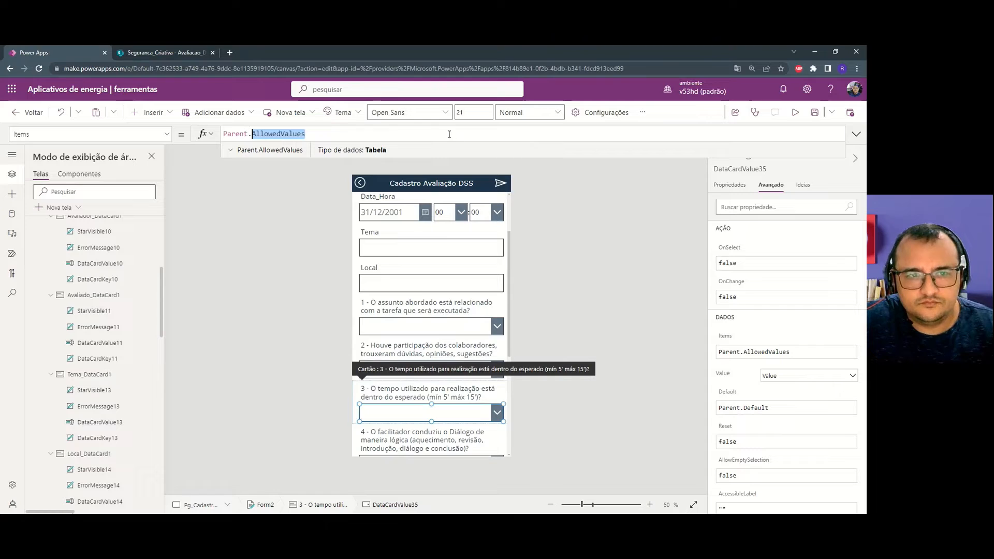
type("[\"\";\"Atendente\";\"Não atende\"]")
key("ctrl+a")
type("[\"\";\"Atendente\";\"Não atende\"]")
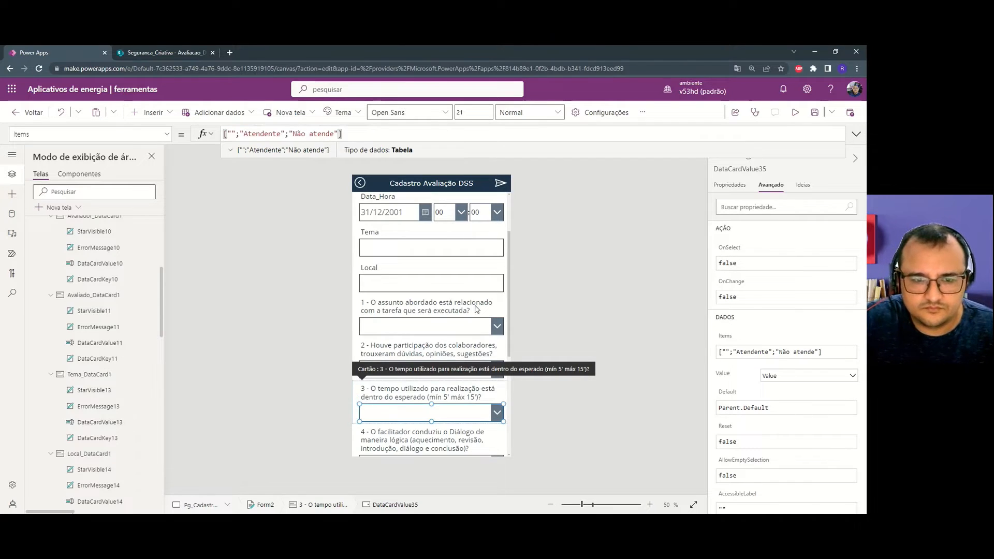
Unlock the question 4 card and set its dropdown's Items to ["";"Atendente";"Não atende"].
scroll(461, 346, "down", 2)
left_click(427, 373)
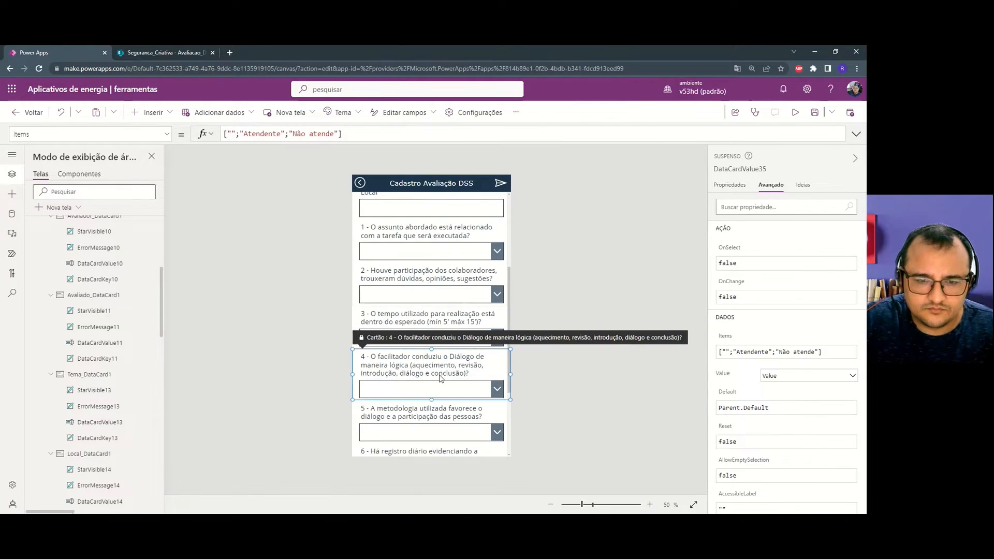
left_click(473, 334, "alt")
left_click(467, 389)
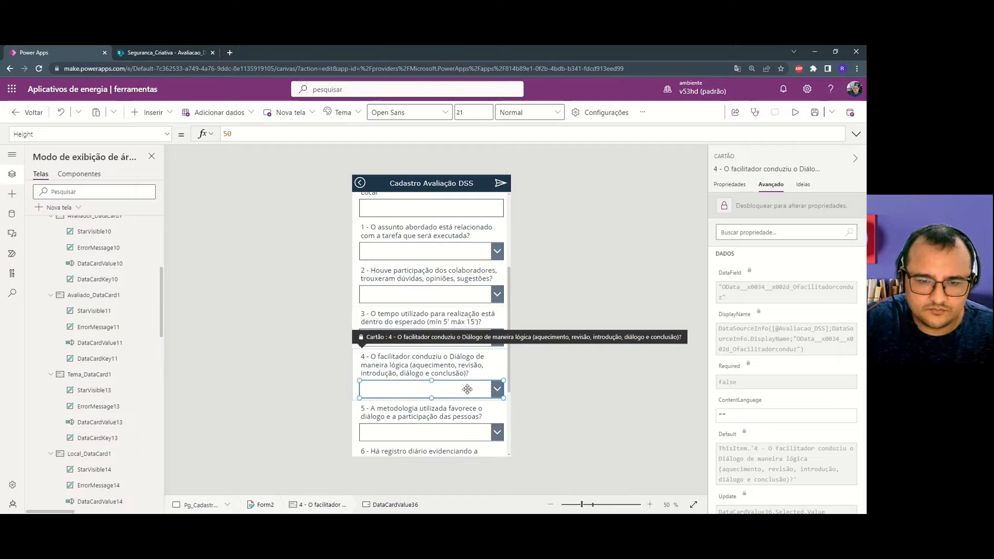
left_click(755, 204)
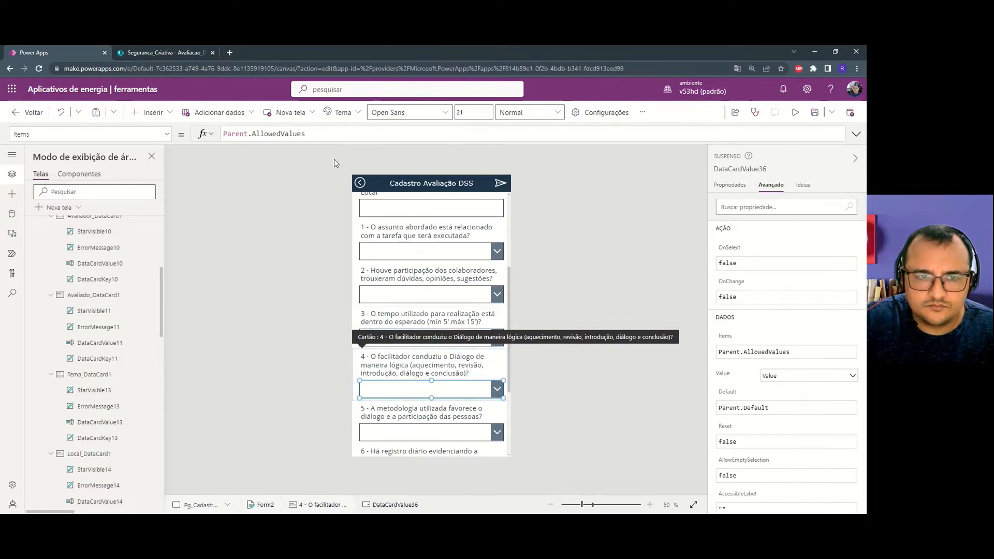
left_click(562, 136)
key("ctrl+a")
type("[\"\";\"Atendente\";\"Não atende\"]")
Unlock the question 5 card and set its dropdown's Items to ["";"Atendente";"Não atende"].
scroll(429, 362, "down", 2)
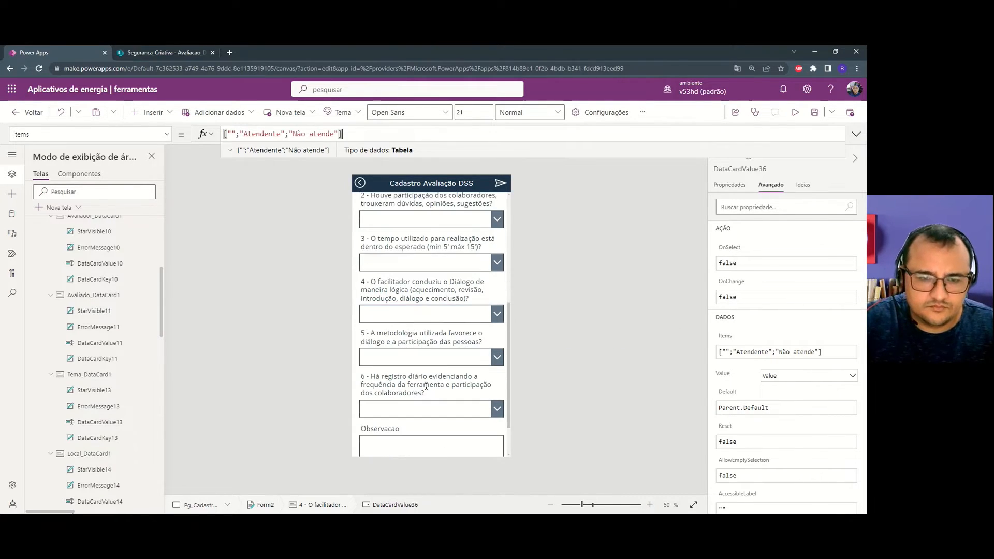
left_click(434, 356)
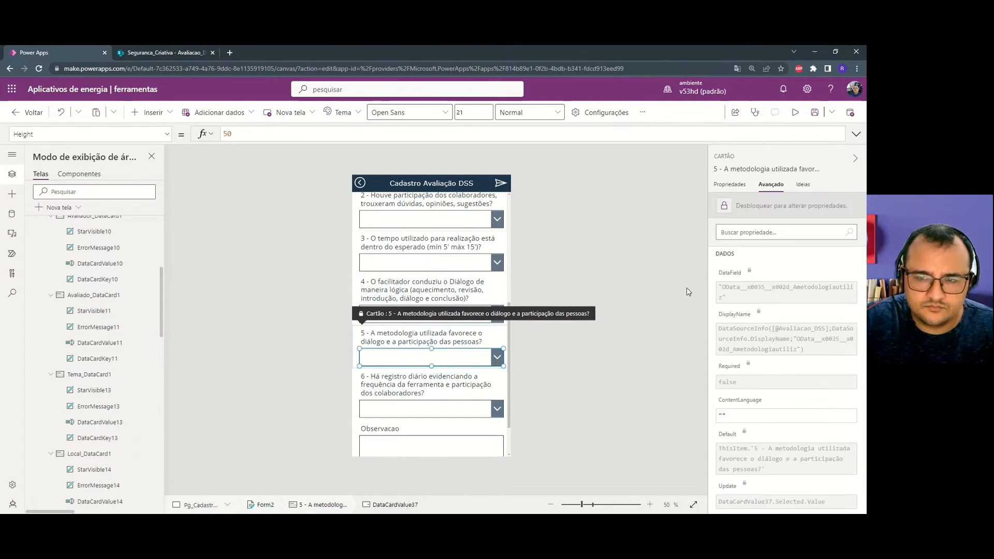
left_click(458, 132)
key("ctrl+a")
type("[\"\";\"Atendente\";\"Não atende\"]")
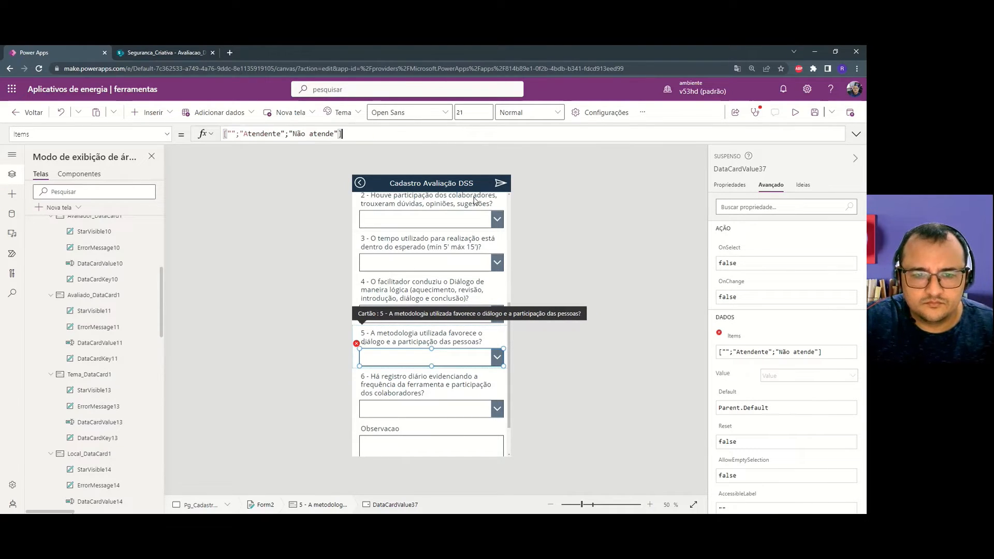
Unlock the question 6 card and set its dropdown's Items to ["";"Atendente";"Não atende"].
left_click(414, 409)
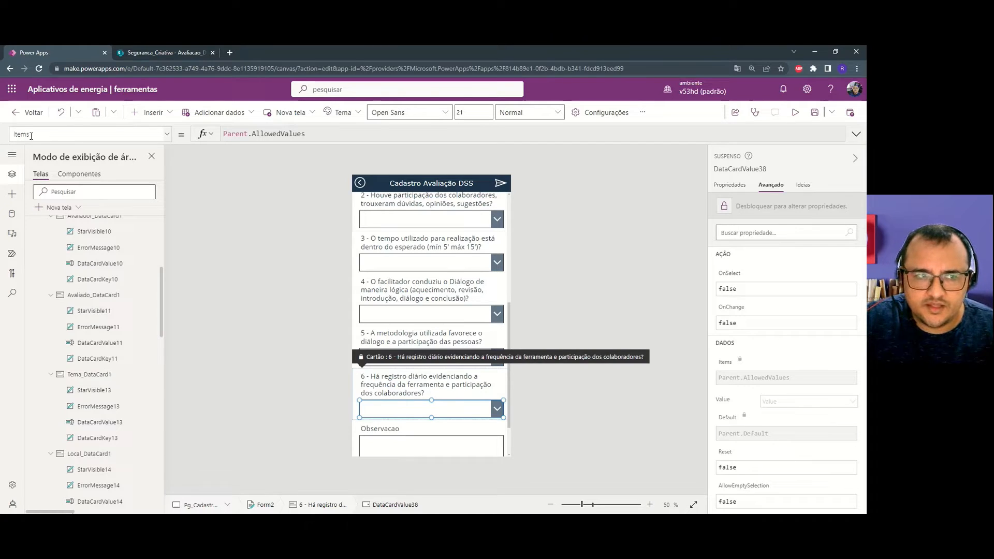
left_click(765, 207)
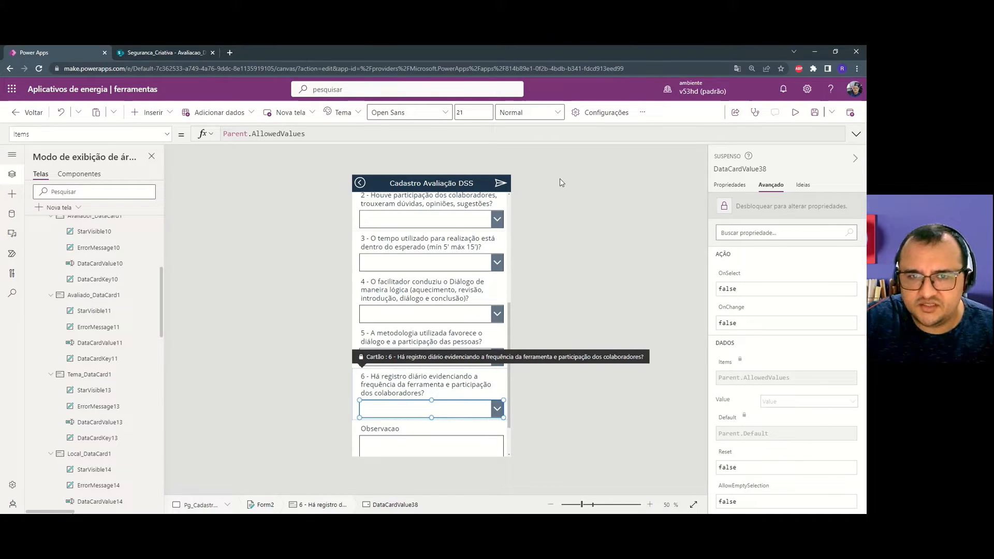
double_click(330, 130)
key("ctrl+a")
type("[\"\";\"Atendente\";\"Não atende\"]")
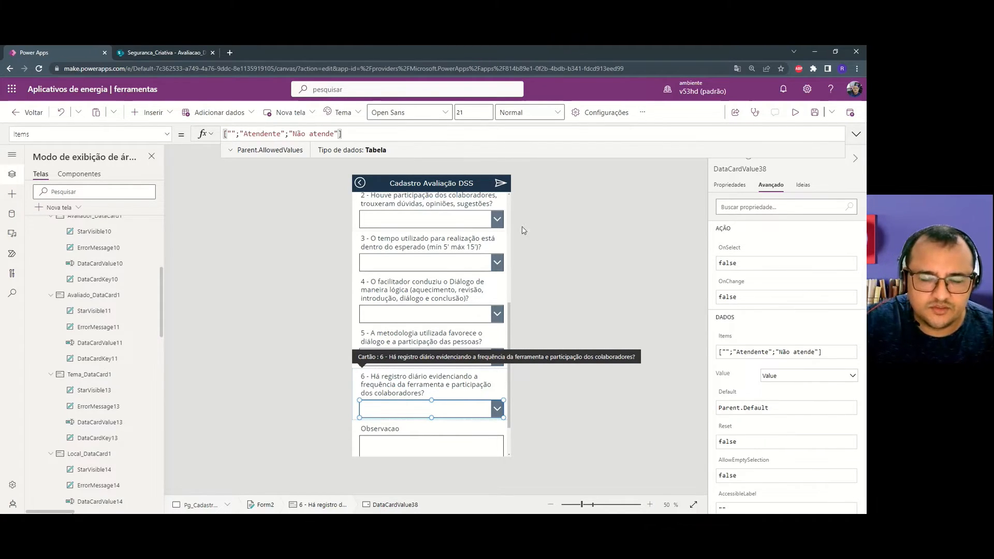
Look over the evaluation form's questions and its Observacao field.
scroll(491, 310, "down", 1)
left_click(433, 413)
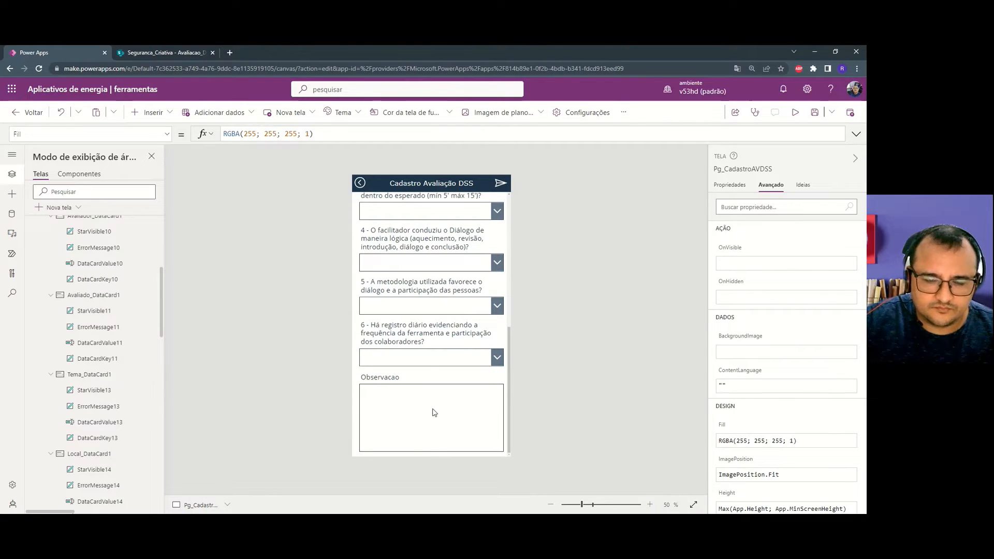
left_click(451, 403)
scroll(454, 331, "up", 4)
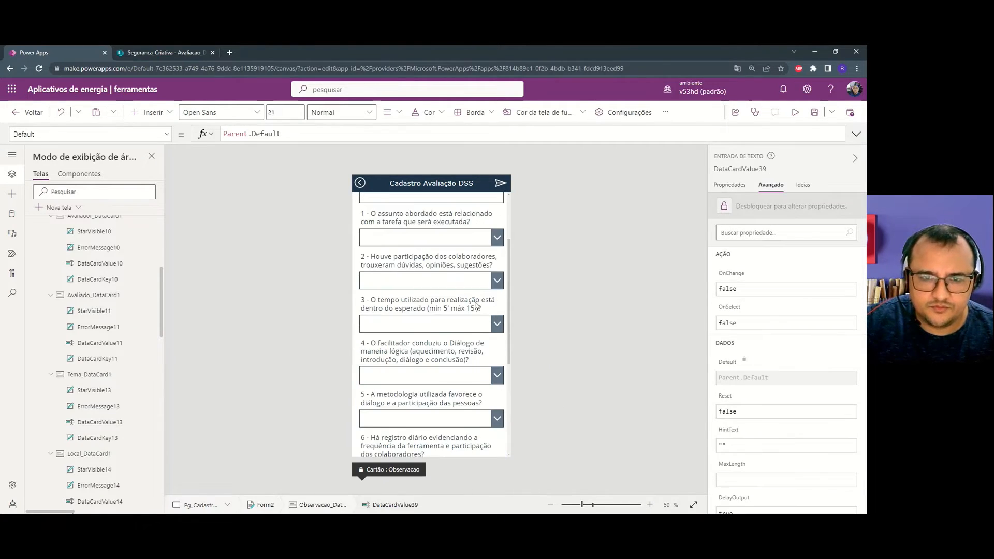
scroll(454, 312, "up", 2)
scroll(442, 209, "down", 6)
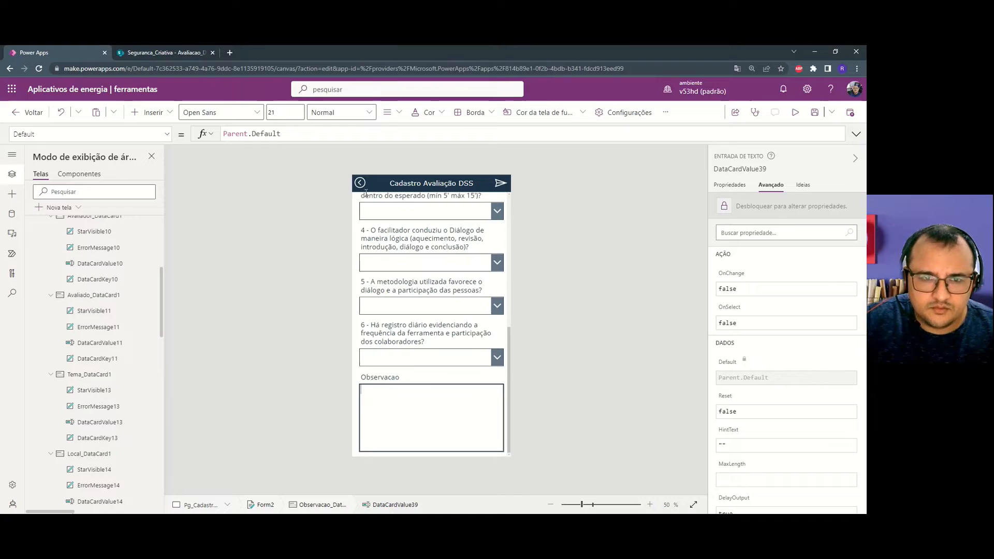
Go from the Cadastro Avaliação DSS form back through the app's screens to the Menu screen.
left_click(358, 185, "alt")
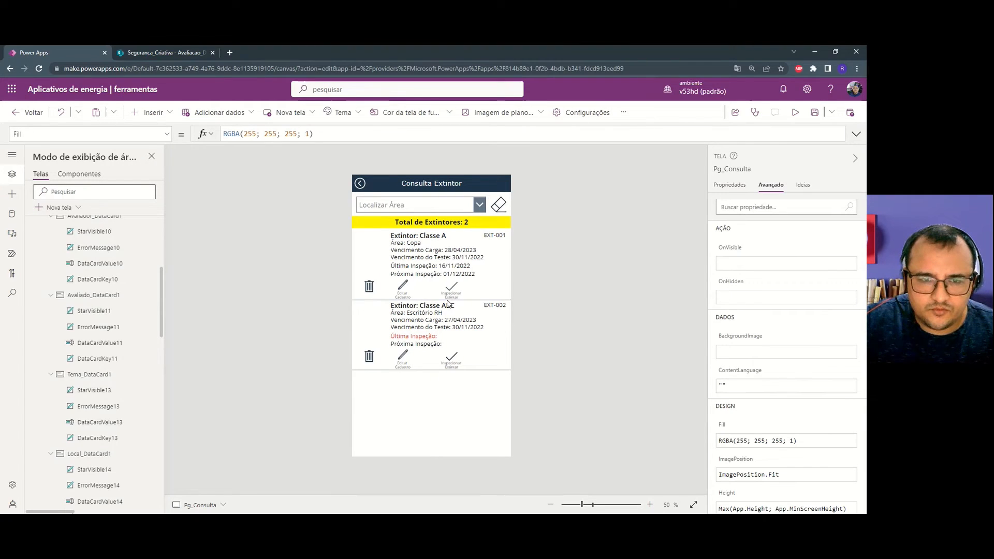
left_click(362, 187, "alt")
left_click(429, 369, "alt")
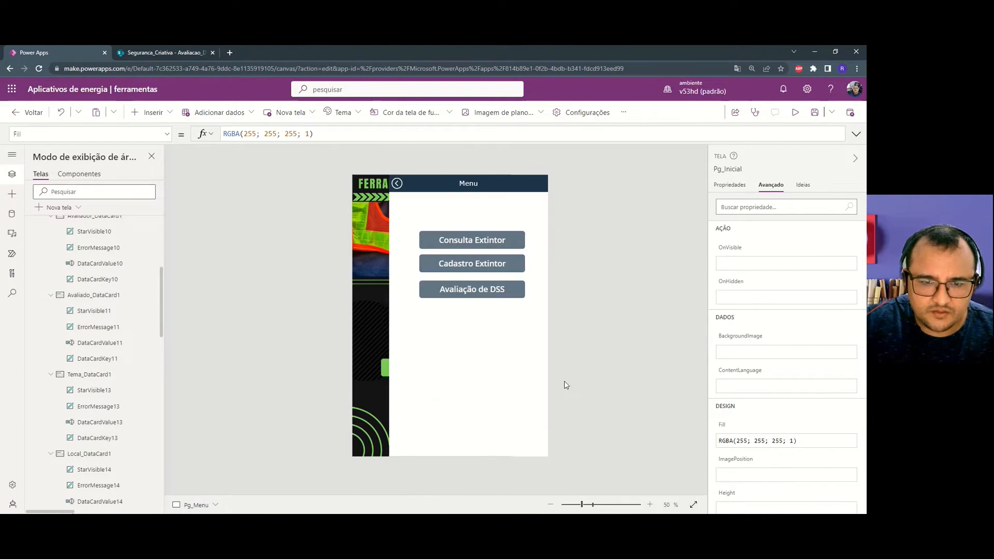
Set the OnSelect of the Avaliação de DSS button to Navigate(Pg_CadastroAVDSS;ScreenTransition.Cover);;.
left_click(441, 297)
double_click(342, 136)
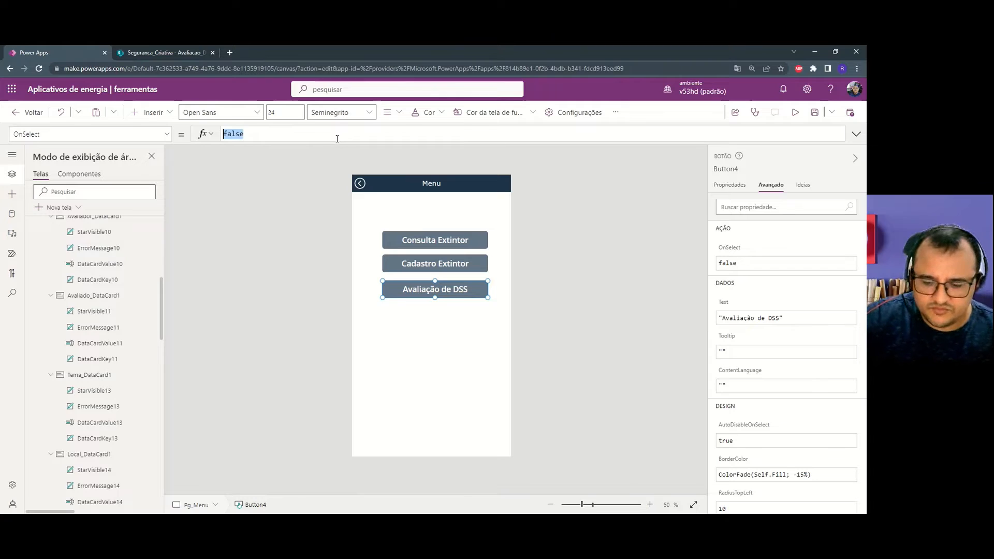
type("Na")
key("Tab")
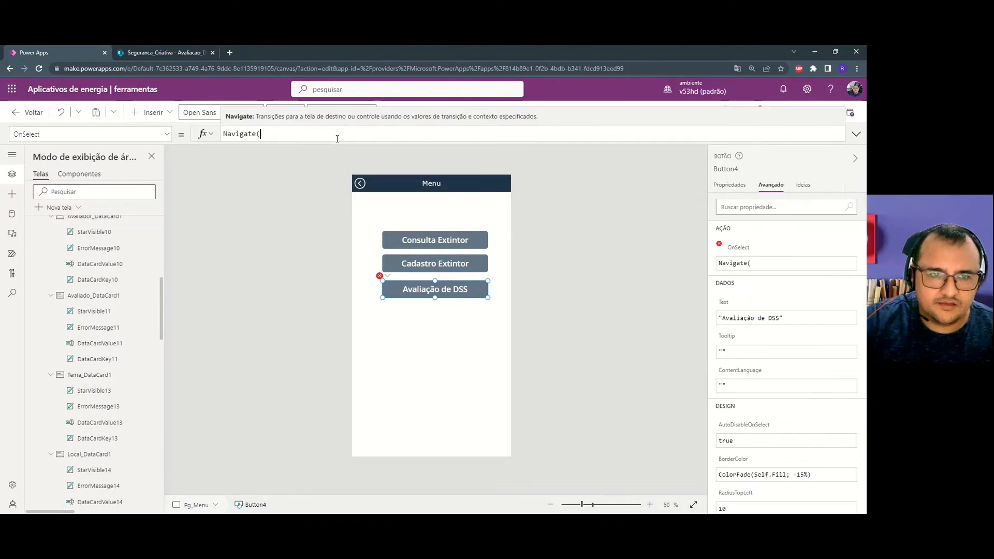
type("Pg_")
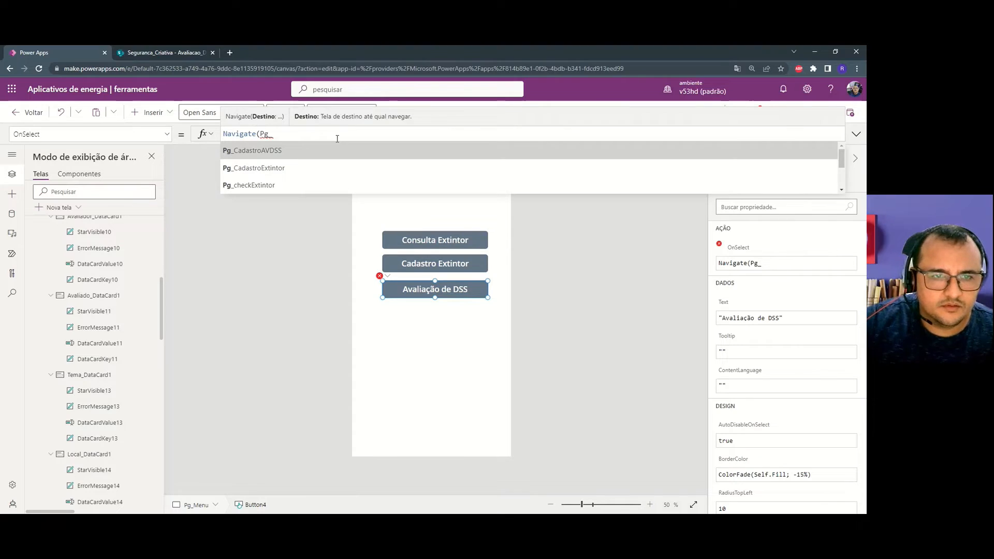
key("Tab")
type(";")
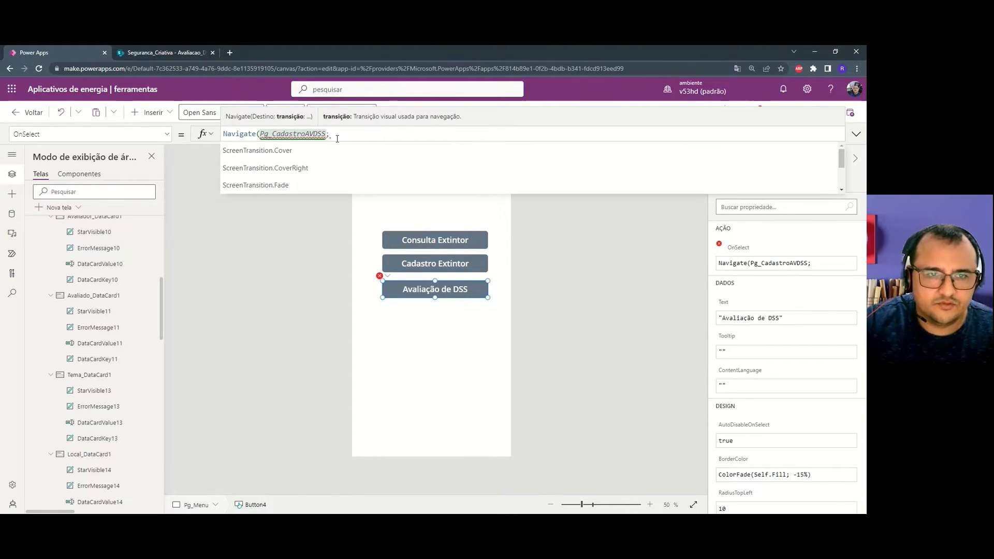
key("Tab")
type(");; ")
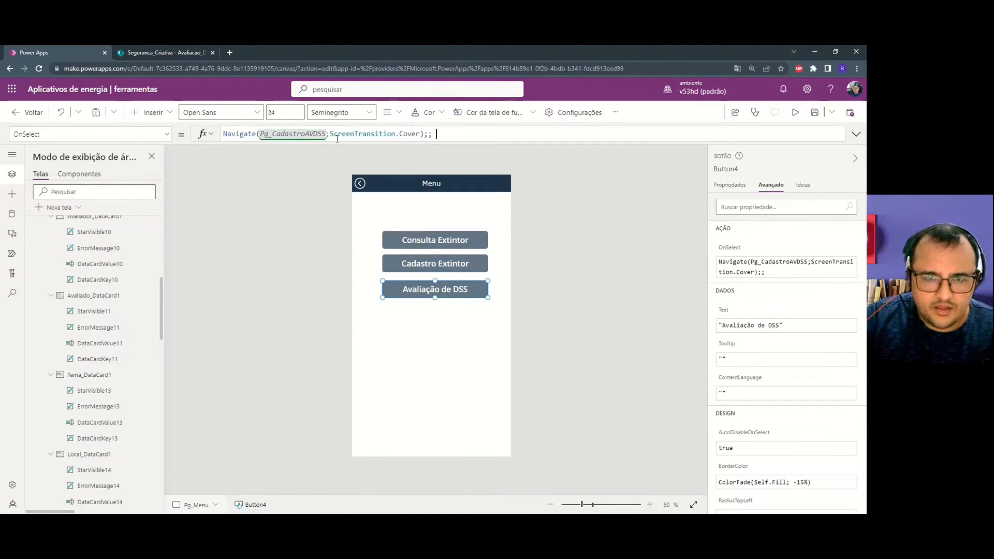
Append the opening of a NewForm( call to the Avaliação de DSS button's OnSelect formula.
type("N")
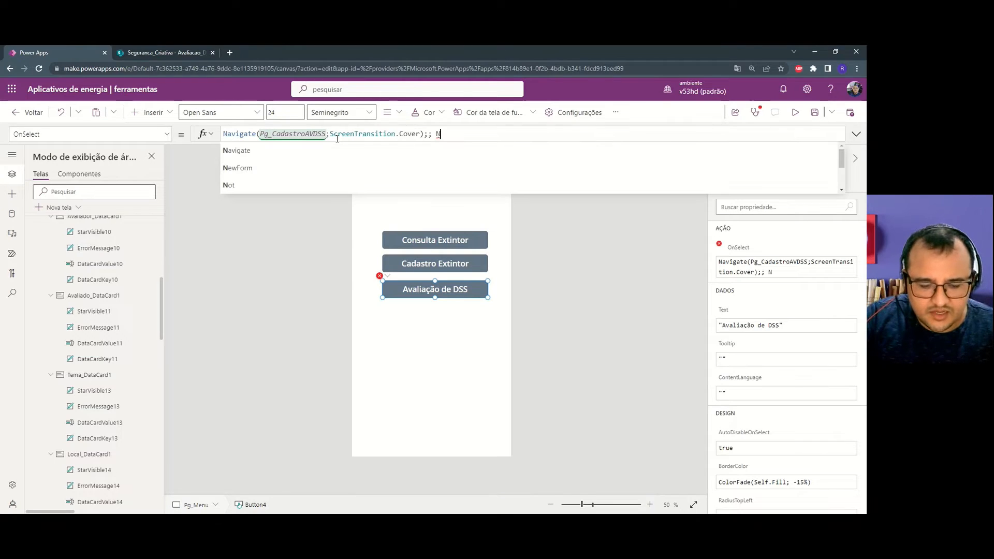
type("ewForm(")
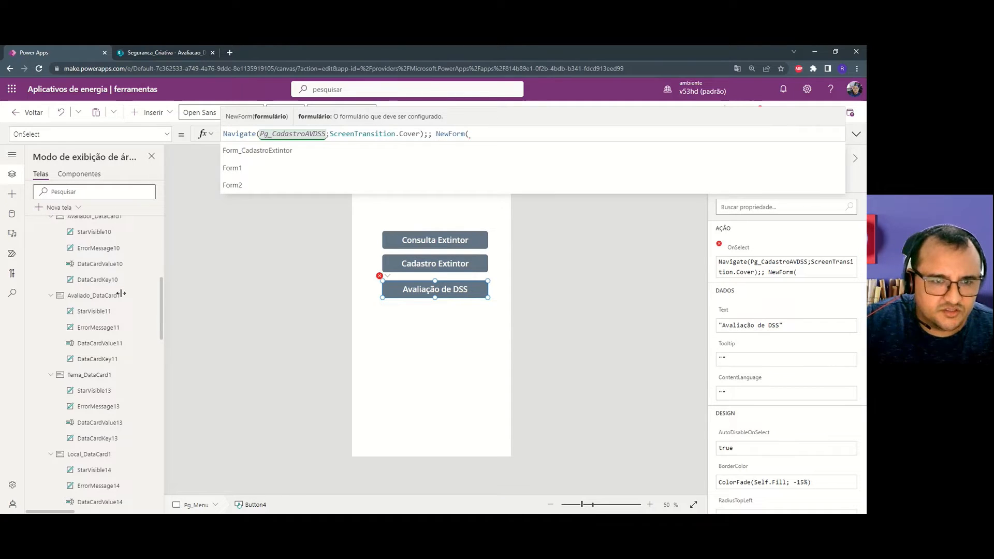
Rename the evaluation form on the Pg_CadastroAVDSS screen as Form_AvDSS.
scroll(103, 344, "down", 15)
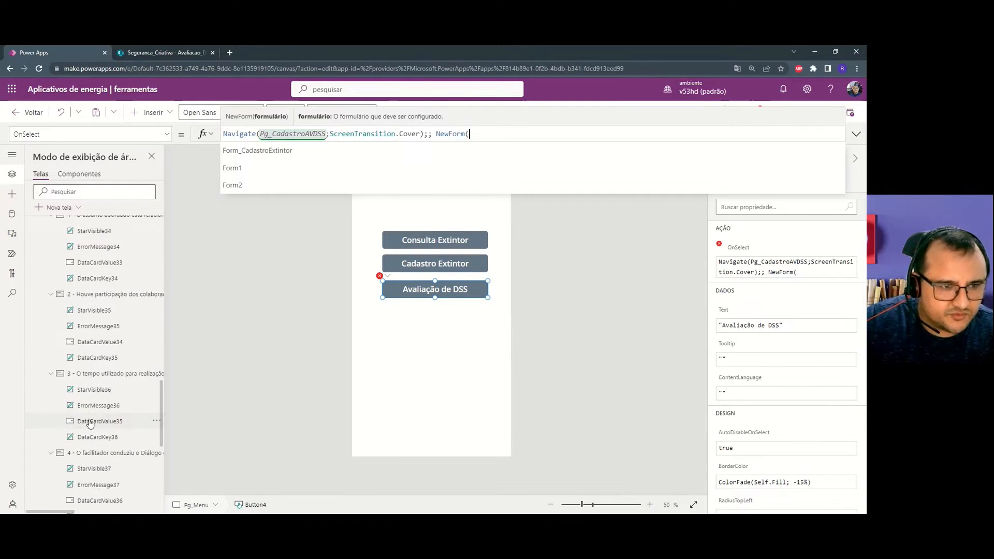
scroll(89, 424, "up", 20)
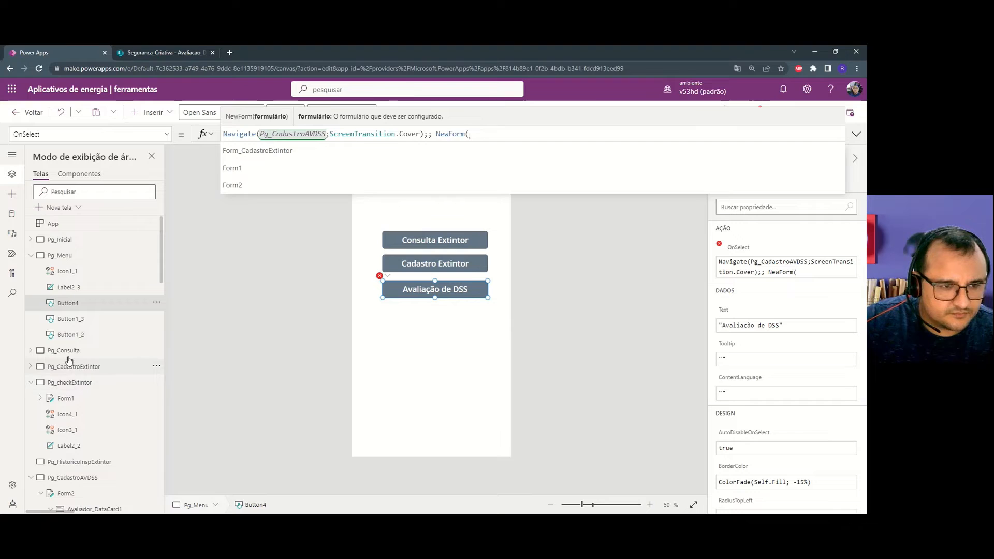
left_click(31, 382)
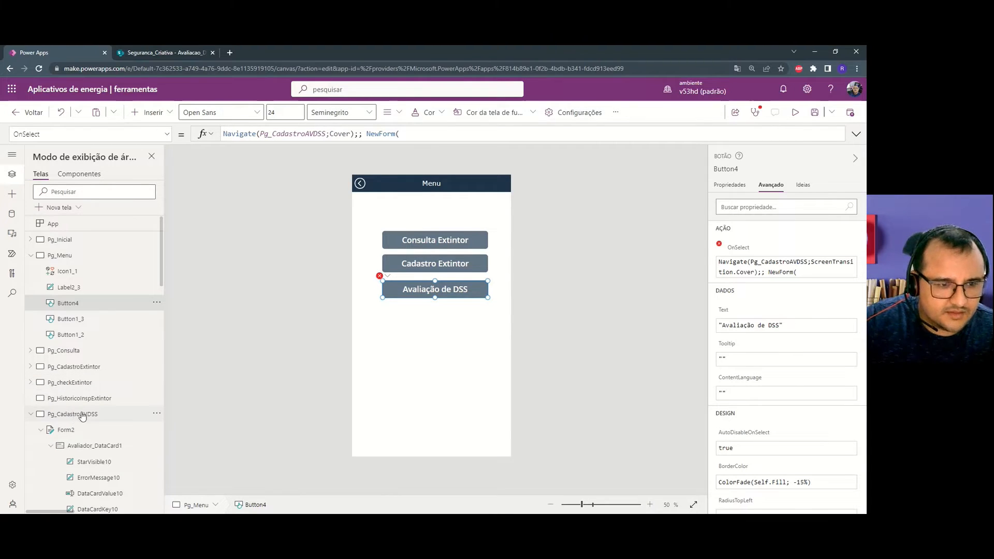
left_click(82, 414)
left_click(491, 444)
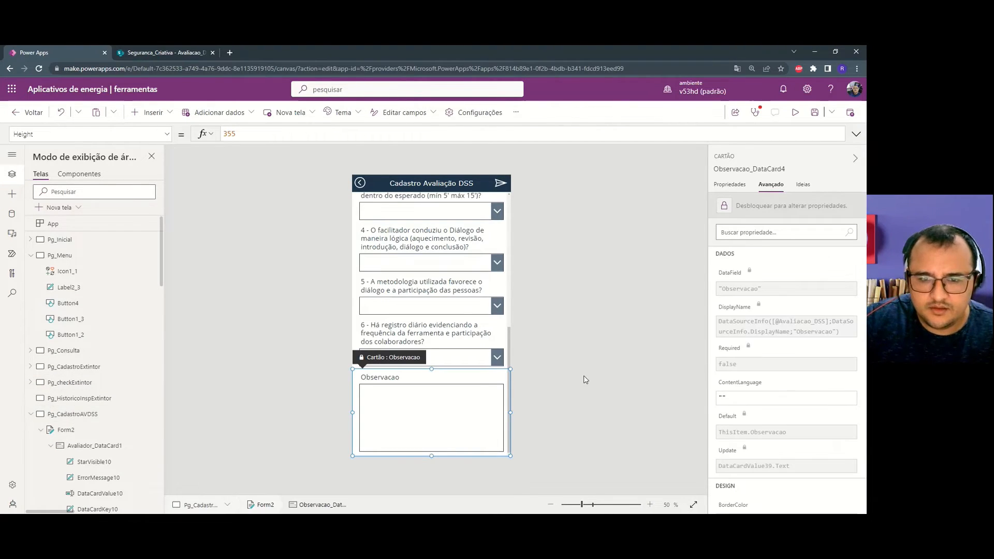
left_click(514, 349)
left_click(726, 169)
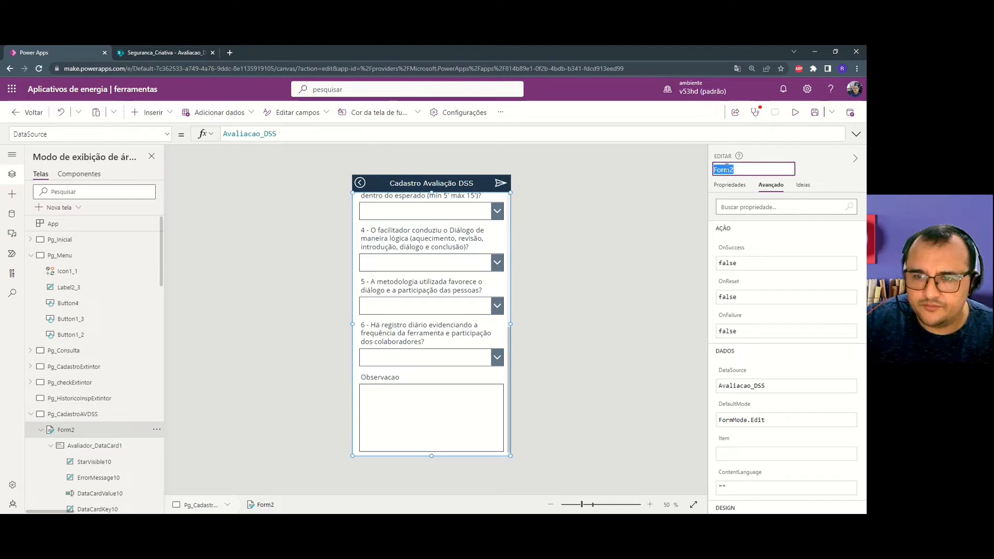
left_click(741, 170)
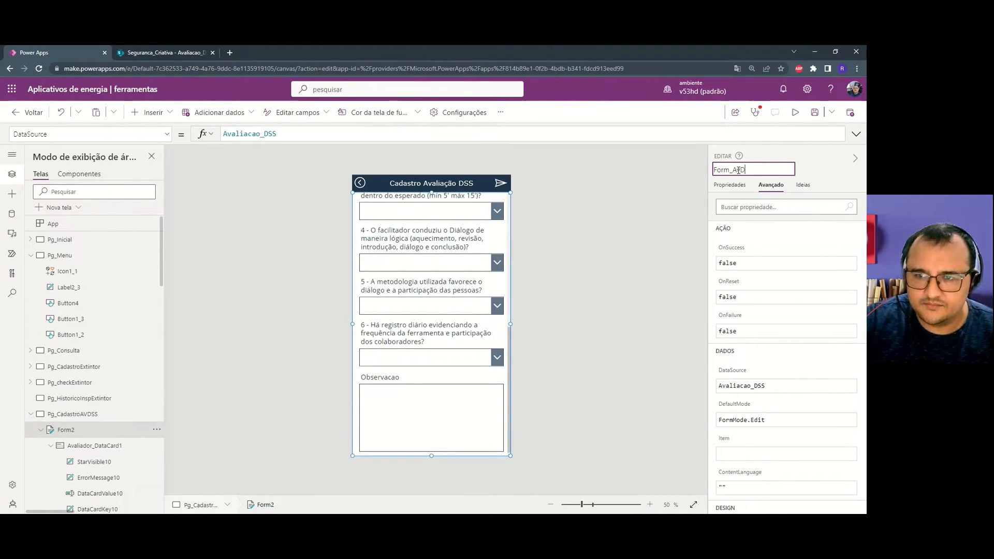
key("Escape")
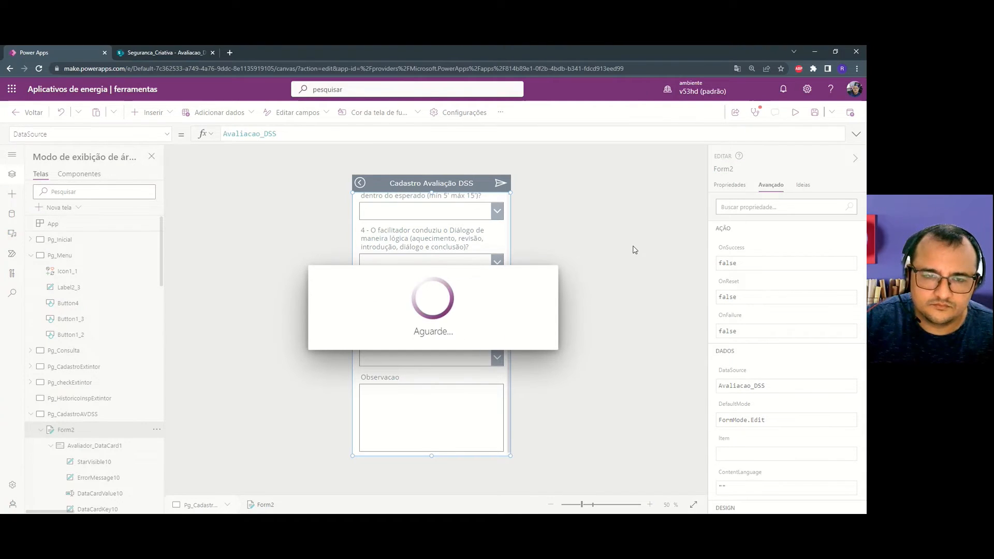
left_click(634, 247)
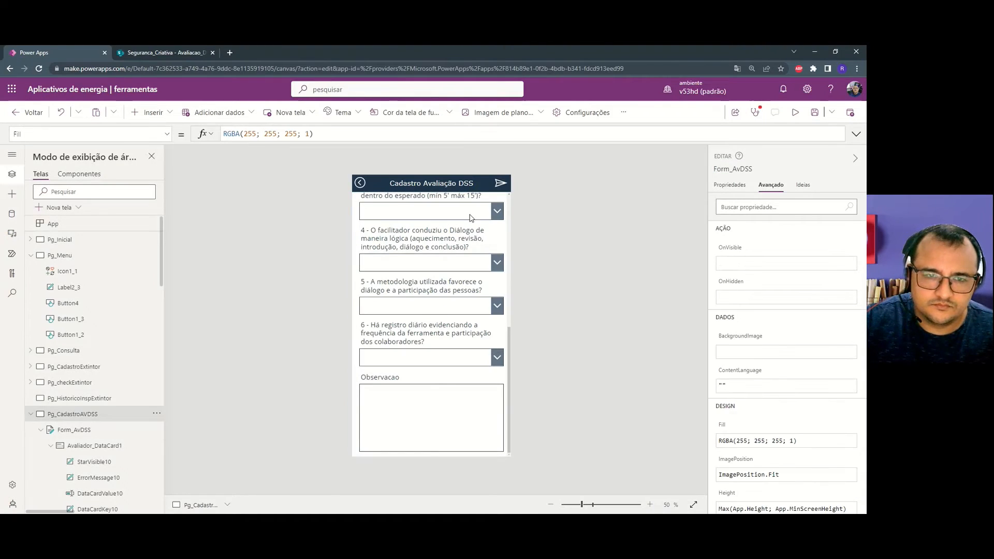
Set the OnSelect of the back arrow on Cadastro Avaliação DSS to Navigate(Pg_Menu;ScreenTransition.CoverRight).
left_click(360, 182)
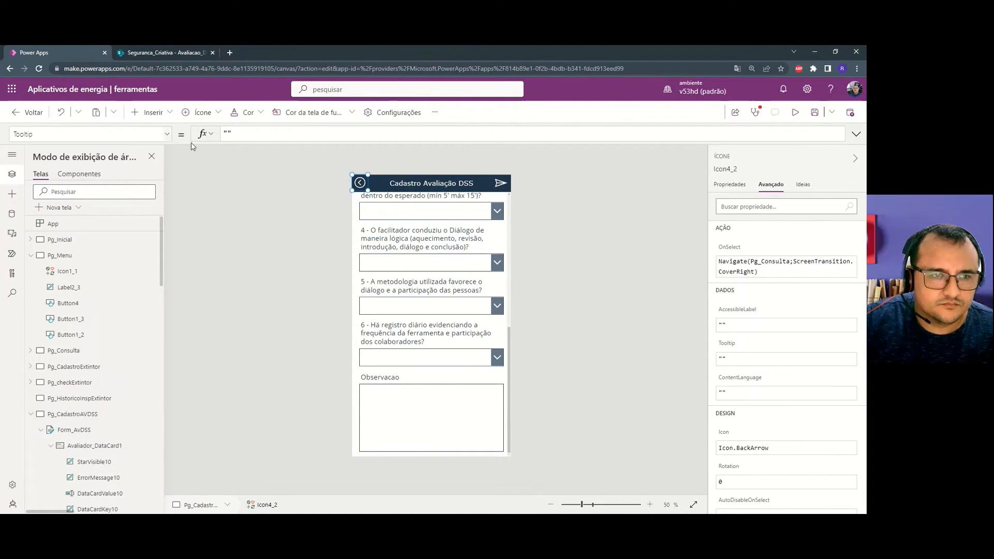
left_click(167, 134)
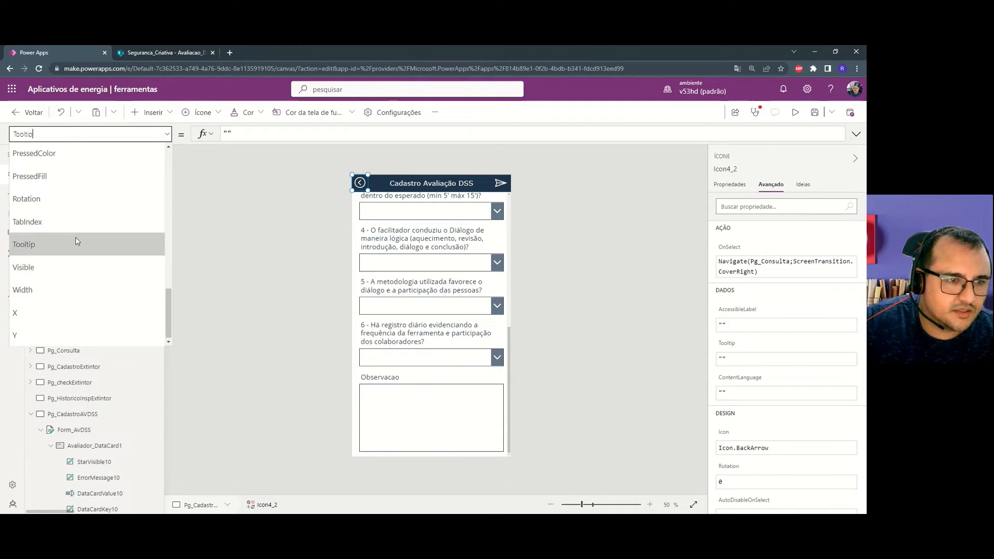
scroll(76, 241, "up", 3)
scroll(78, 238, "up", 2)
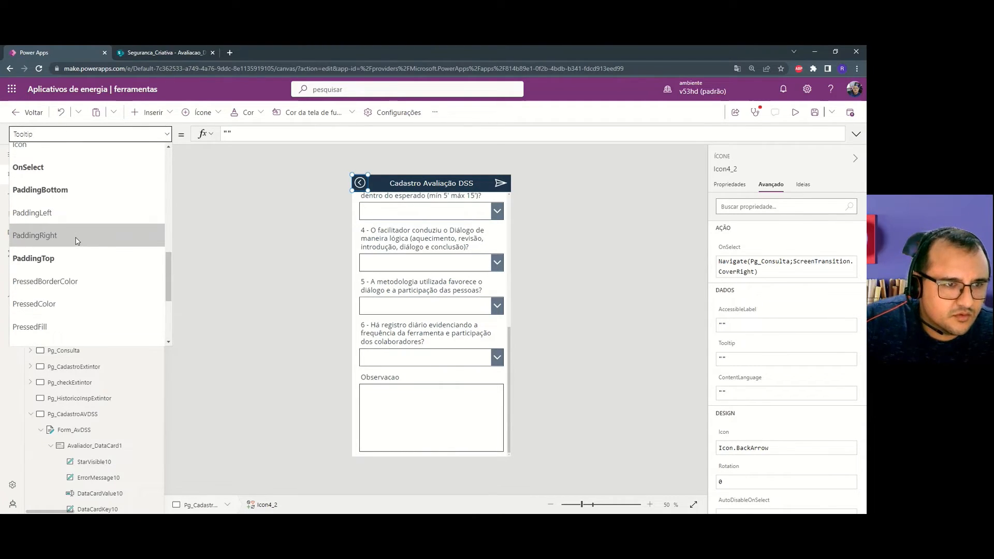
left_click(113, 175)
double_click(291, 134)
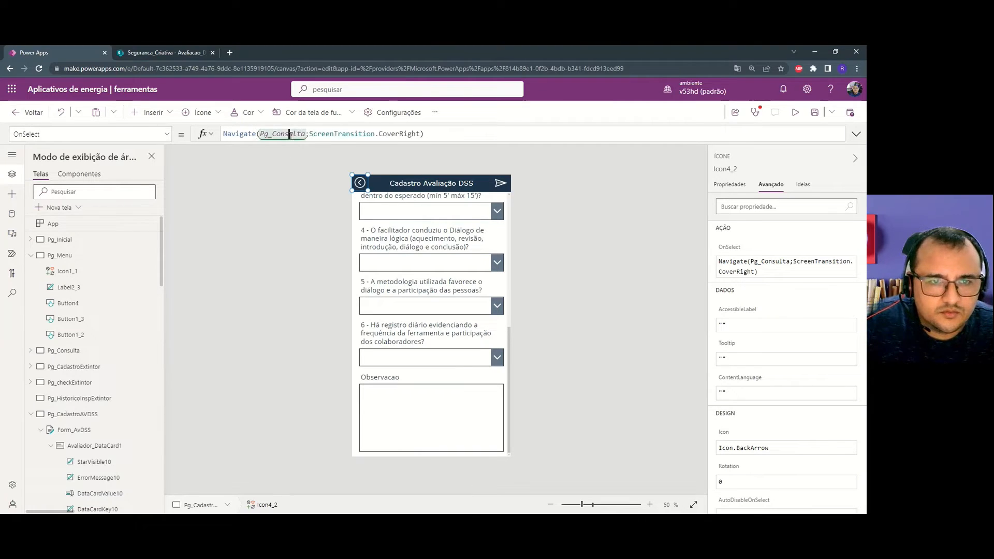
type("Pg_")
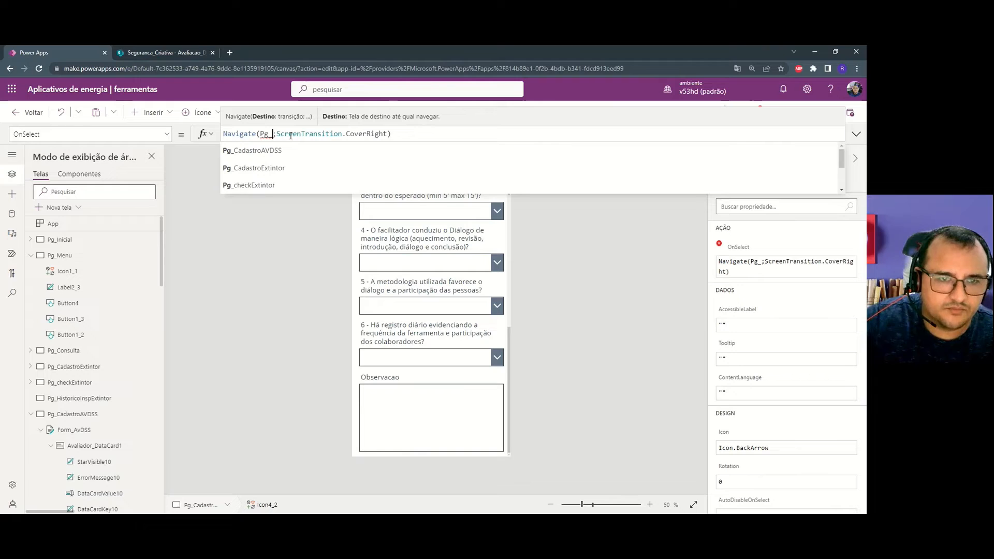
type("Menu")
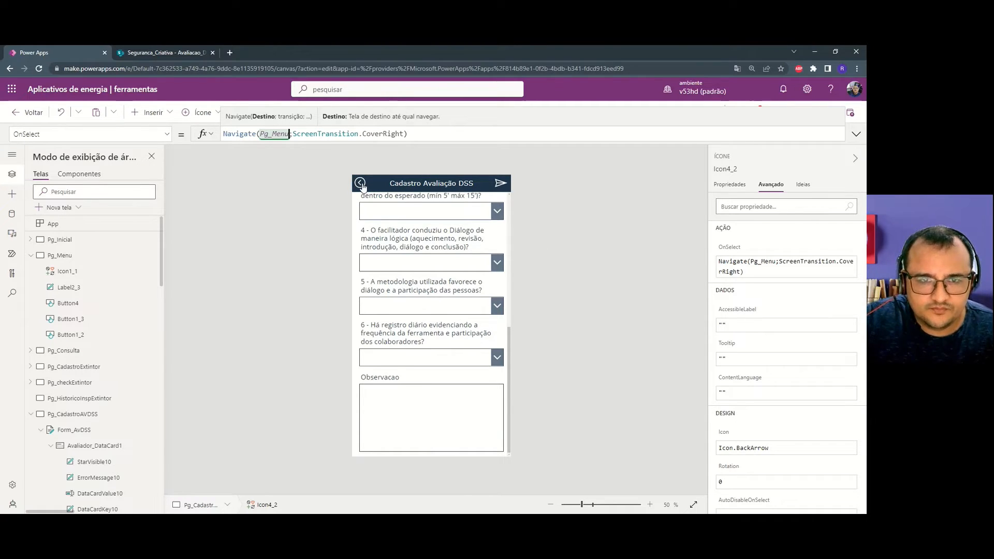
Return to the Menu screen with the form's back arrow and complete the Avaliação de DSS button's OnSelect with NewForm(Form_AvDSS).
left_click(362, 187, "alt")
left_click(371, 189, "alt")
left_click(386, 284)
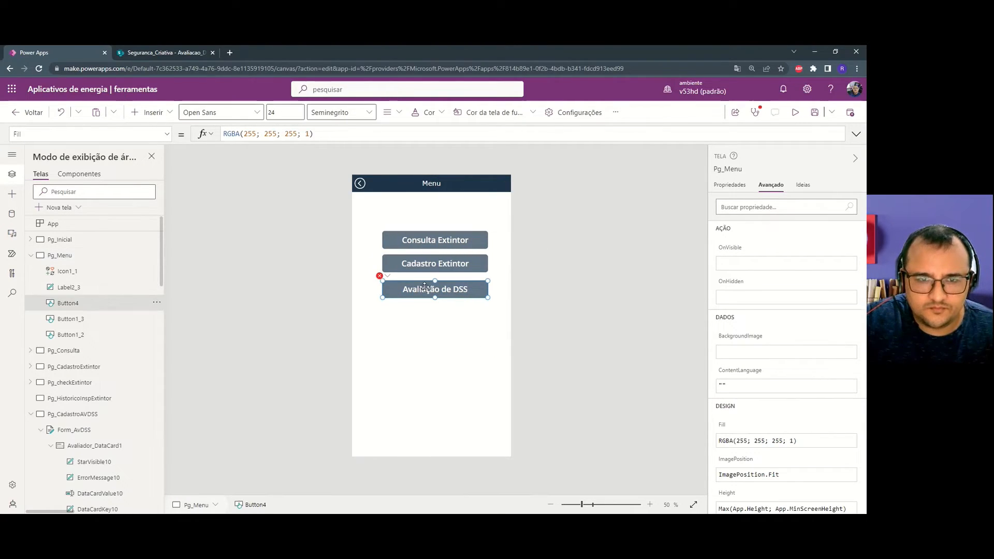
left_click(399, 135)
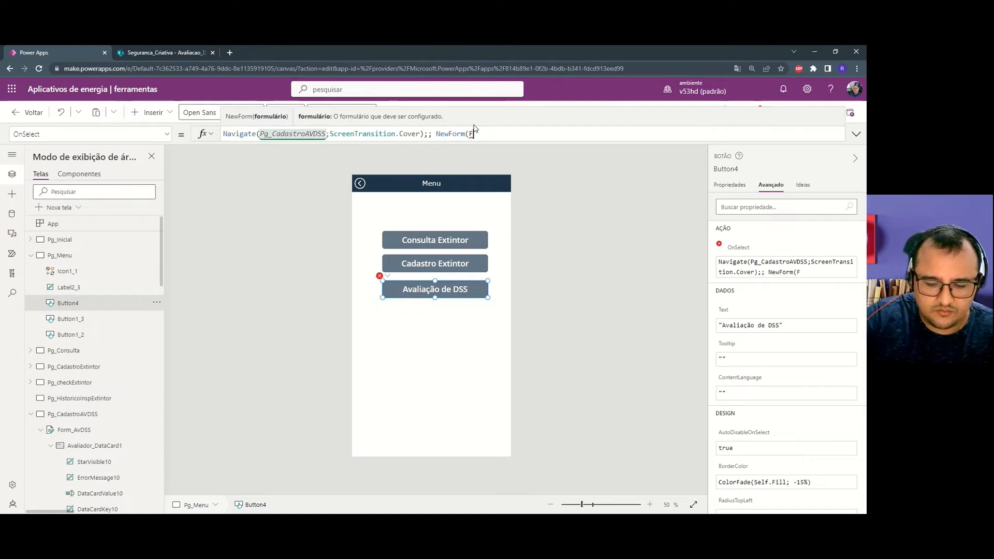
type("For")
key("Down")
key("Down")
key("Down")
key("Return")
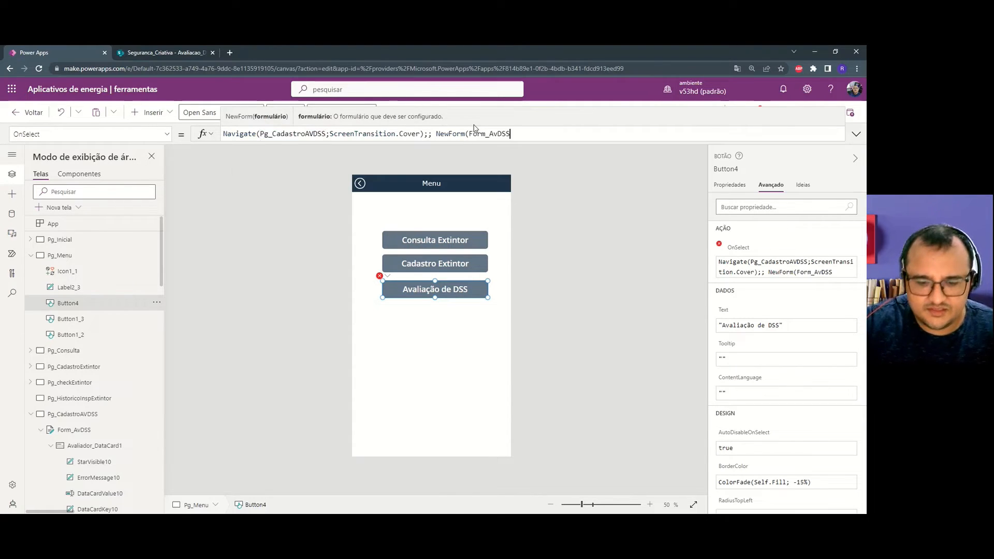
type(")")
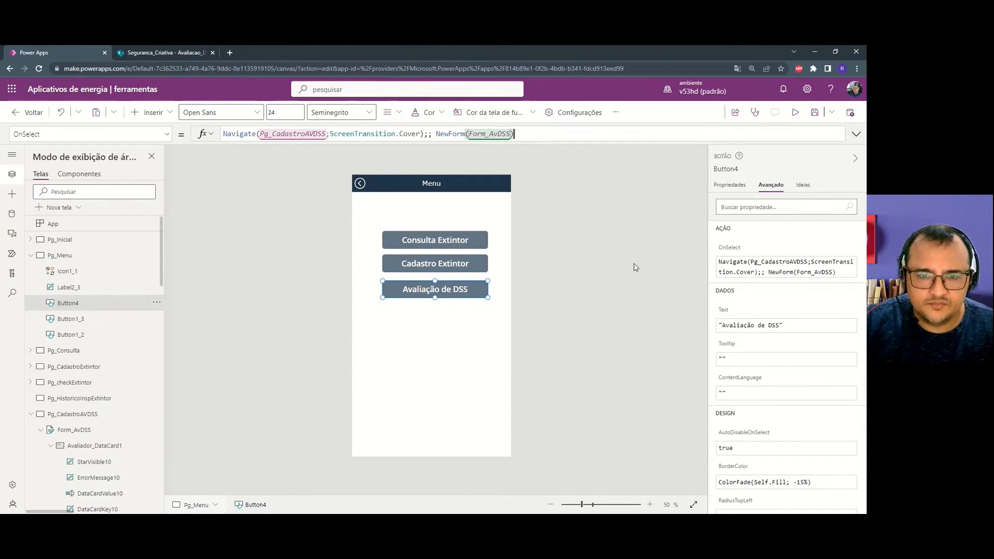
left_click(616, 252)
Enlarge the three Menu buttons together, space them evenly and widen them to nearly fill the screen's width.
left_click(446, 290)
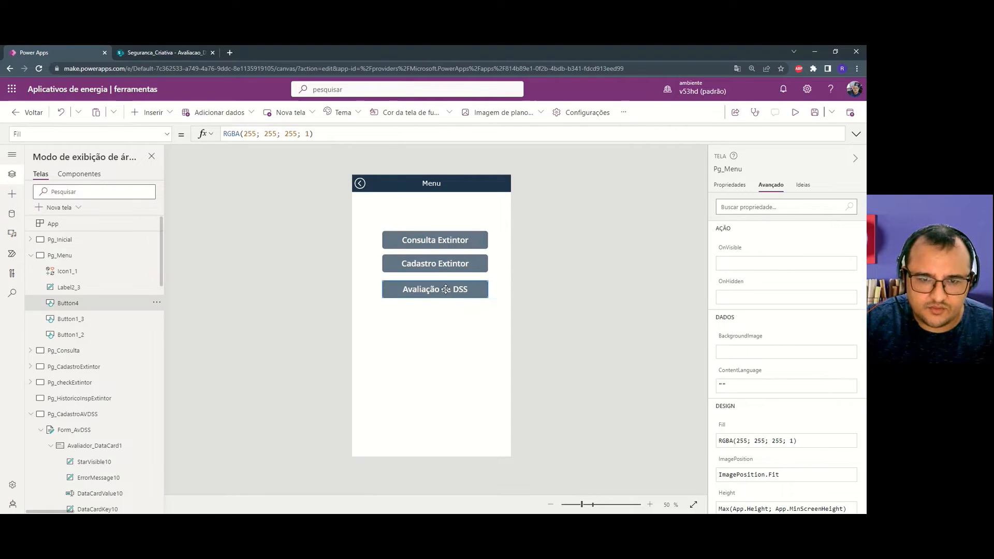
left_click(478, 268, "shift")
left_click(479, 236, "shift")
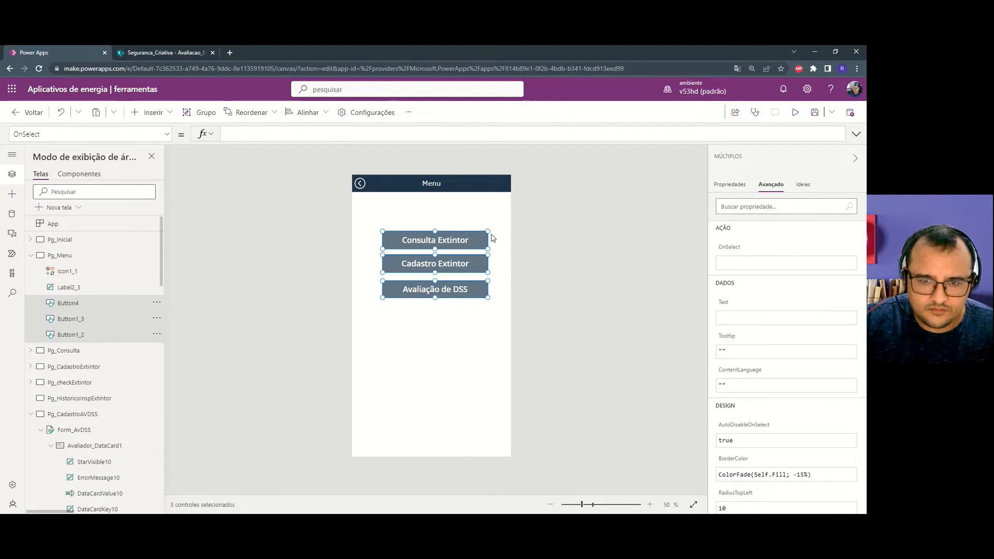
mouse_move(488, 232)
left_mouse_down()
mouse_move(501, 226)
mouse_move(486, 235)
mouse_move(473, 227)
left_mouse_up()
left_click(529, 229)
left_click_drag(482, 260, 472, 286)
left_click(472, 227, "shift")
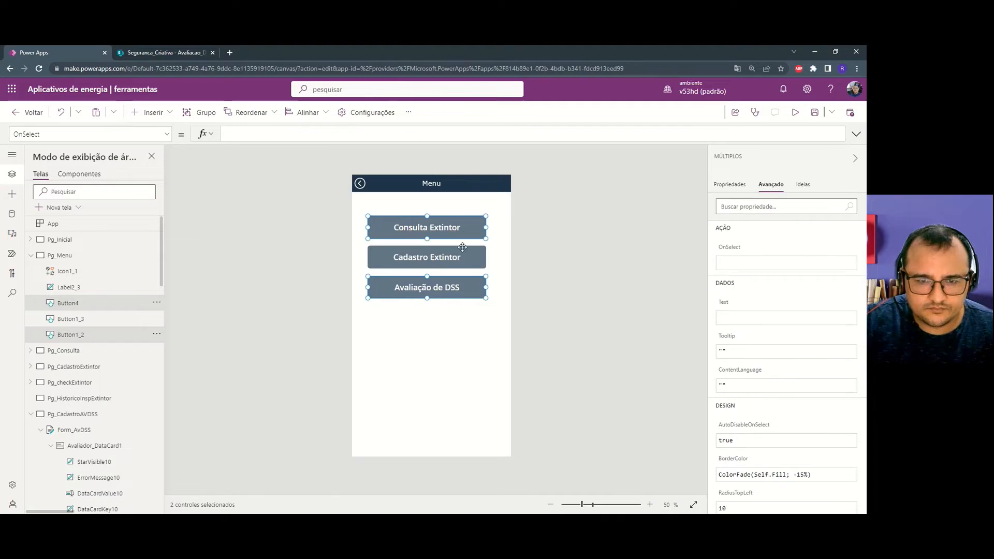
left_click(466, 255, "shift")
left_click_drag(485, 287, 500, 287)
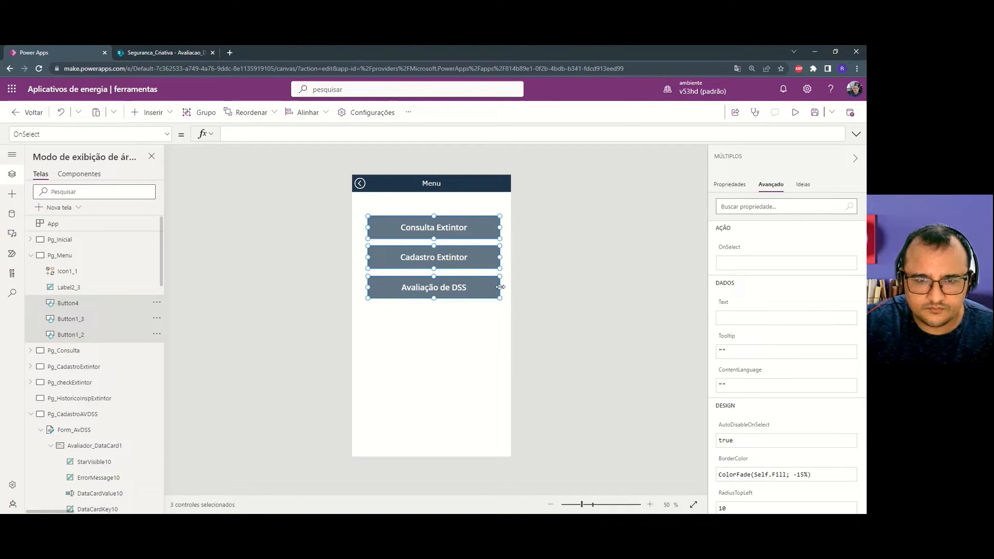
left_click(529, 284)
Open the evaluation form through the Avaliação de DSS button and look through its fields in the app preview.
left_click(463, 298, "alt")
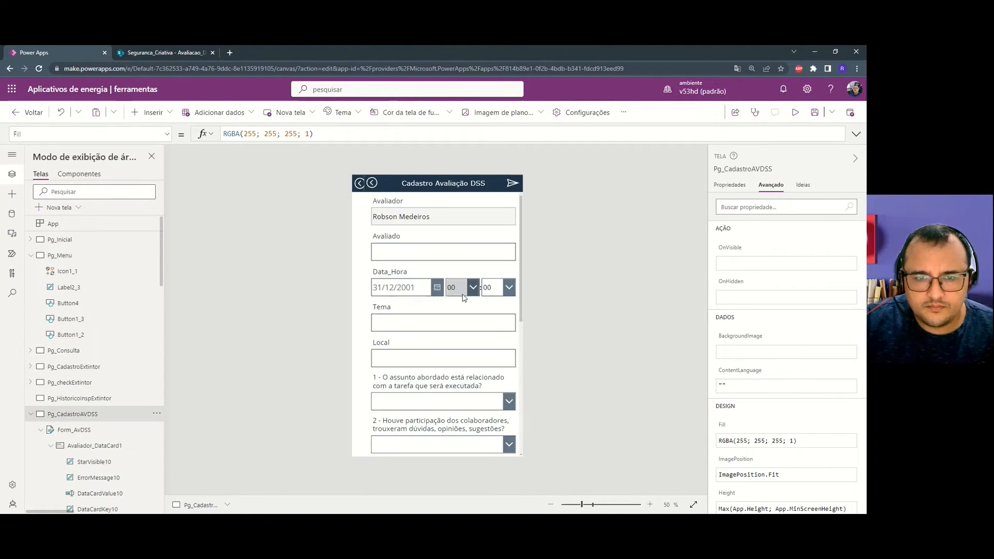
left_click(795, 113)
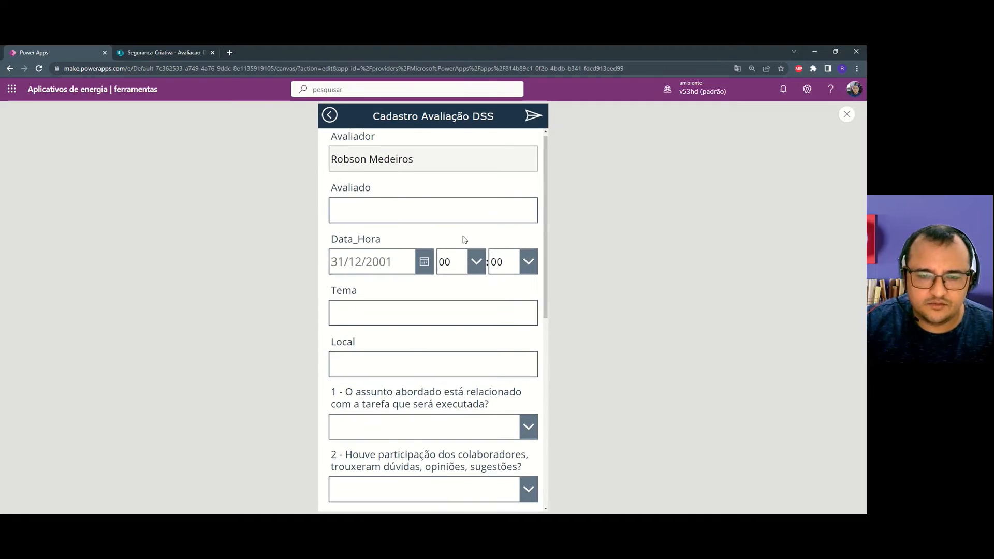
scroll(471, 342, "down", 8)
scroll(473, 349, "up", 8)
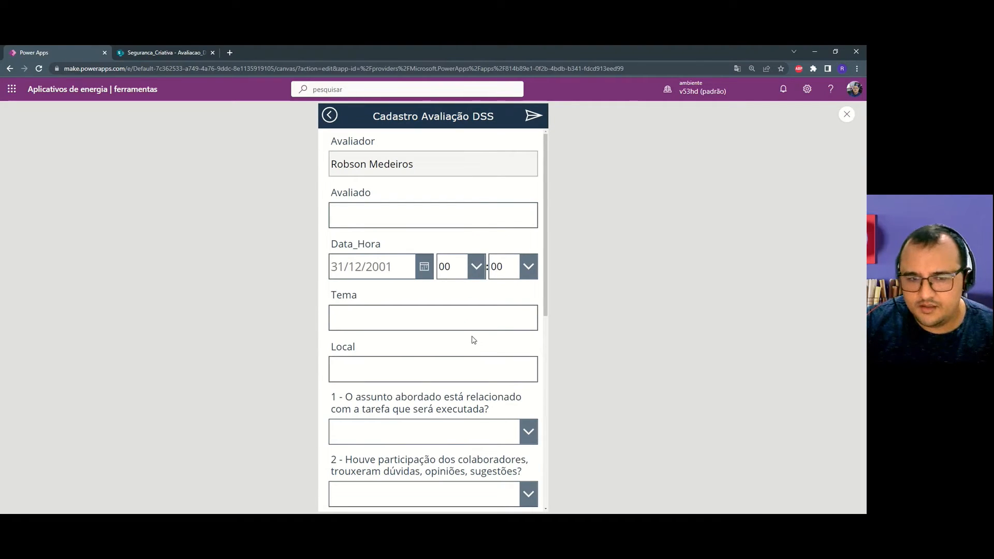
key("Escape")
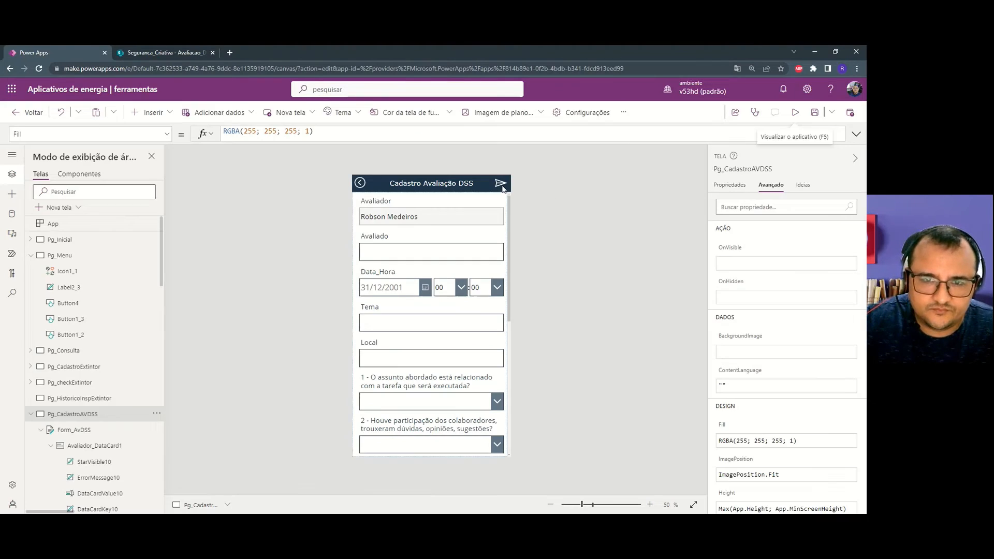
Clear the whole OnSelect formula of the send icon on the Cadastro Avaliação DSS screen.
left_click(167, 134)
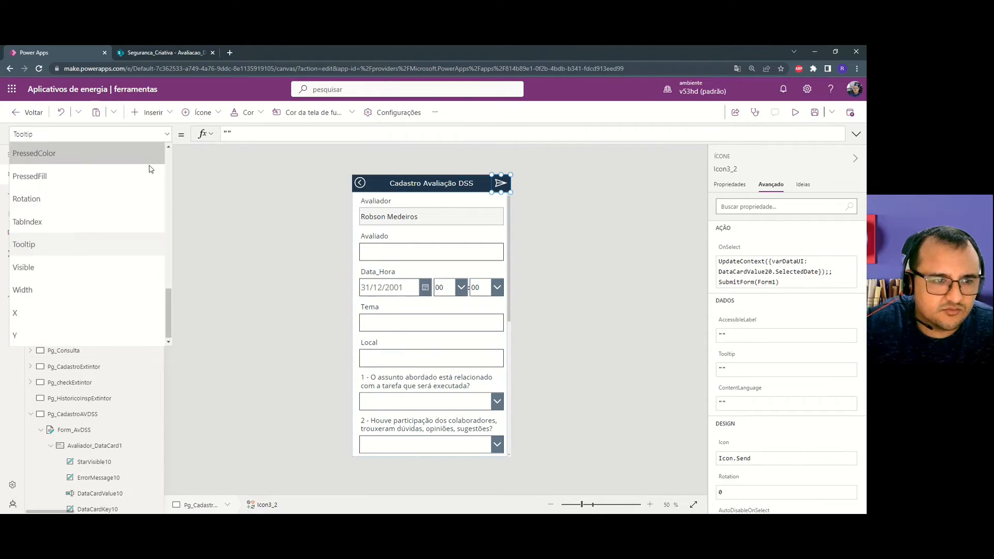
scroll(125, 230, "up", 3)
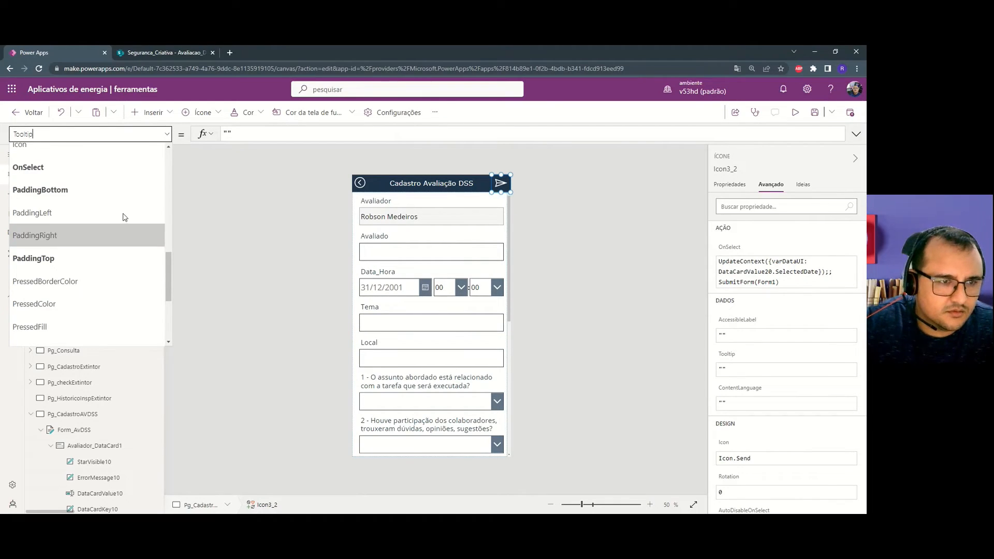
left_click(132, 164)
left_click_drag(303, 140, 455, 217)
key("ctrl+a")
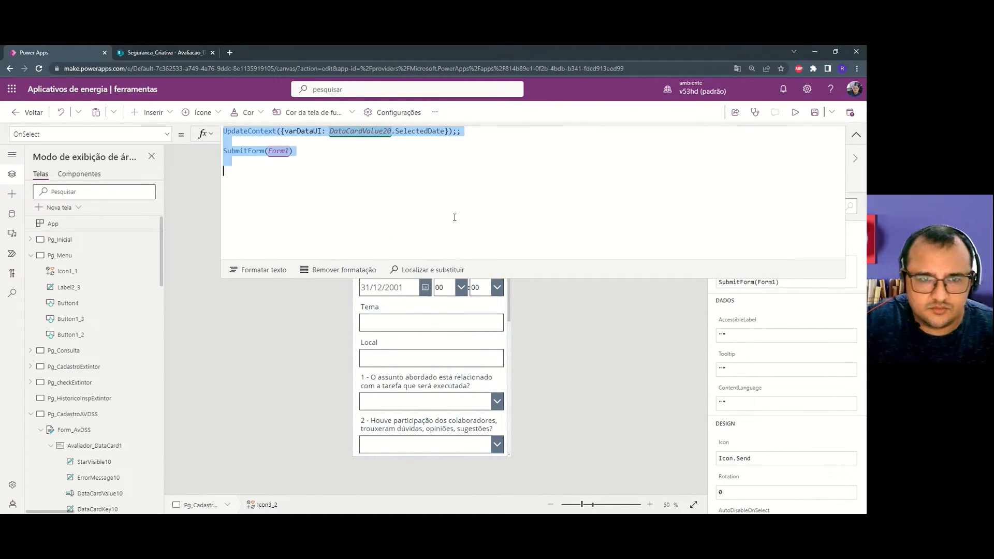
key("Delete")
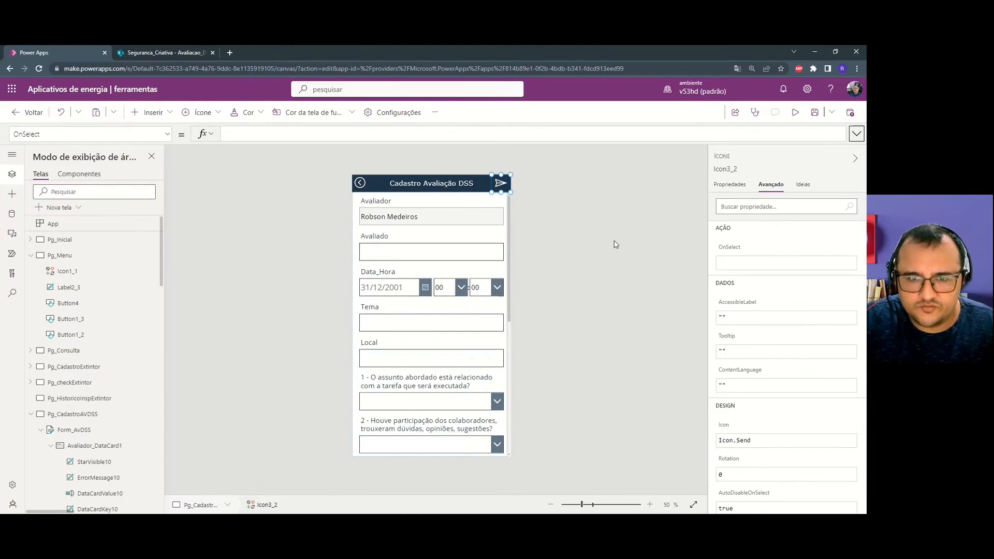
Set the send icon's OnSelect formula to SubmitForm(Form_AvDSS) on the Cadastro Avaliação DSS screen.
left_click(502, 208)
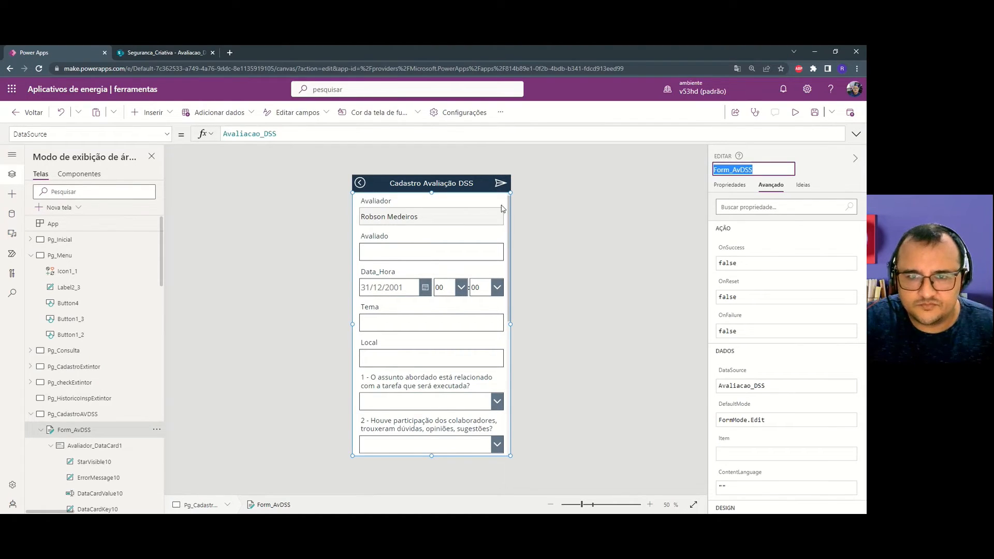
left_click(497, 184)
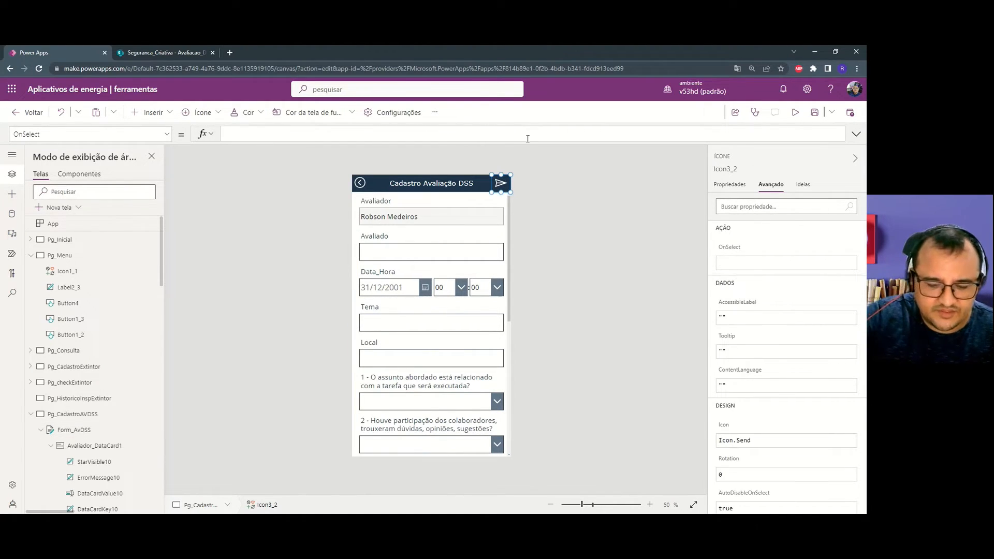
left_click(527, 138)
type("SubmitForm(")
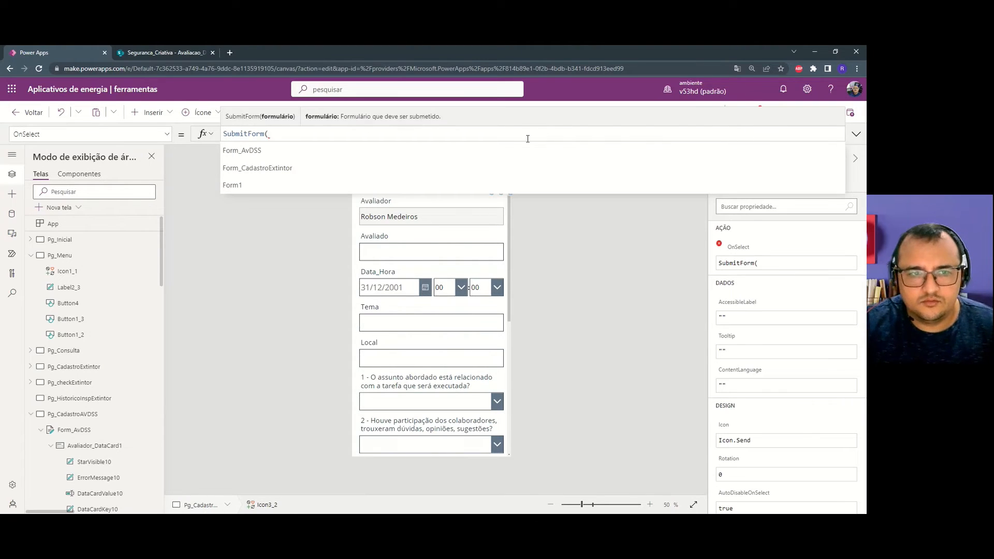
key("Tab")
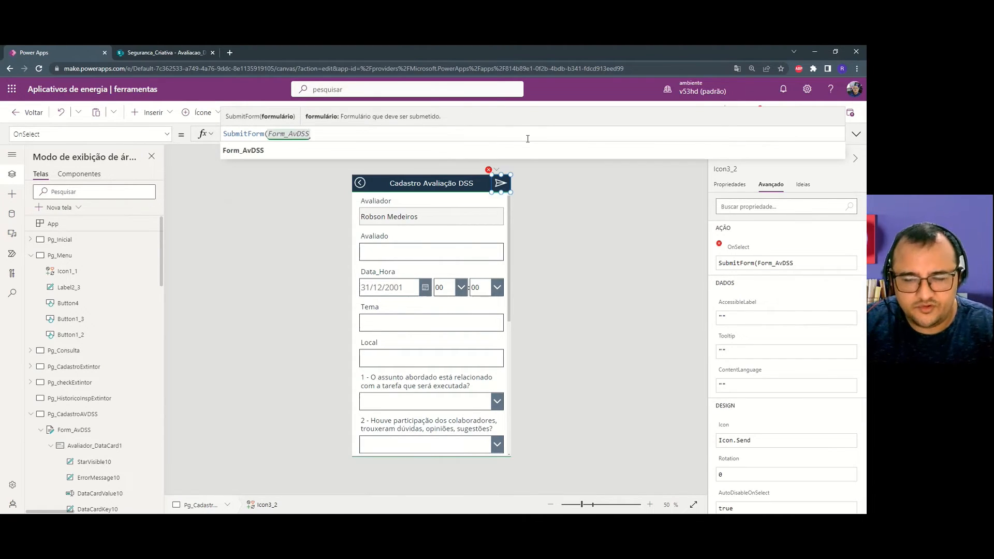
type(")")
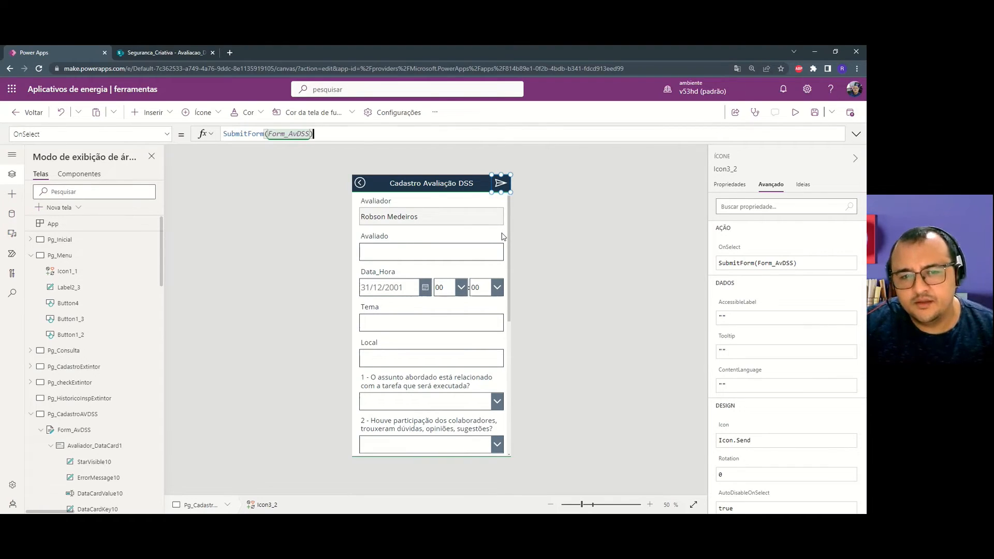
left_click(509, 207)
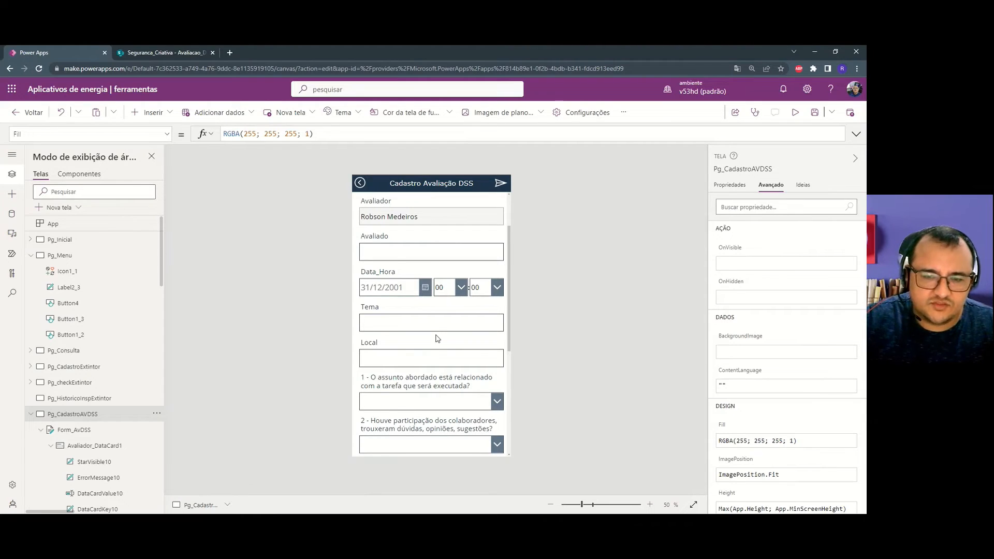
Unlock the Avaliado card of the evaluation form and set its Required property to true.
scroll(435, 339, "down", 5)
scroll(428, 359, "up", 5)
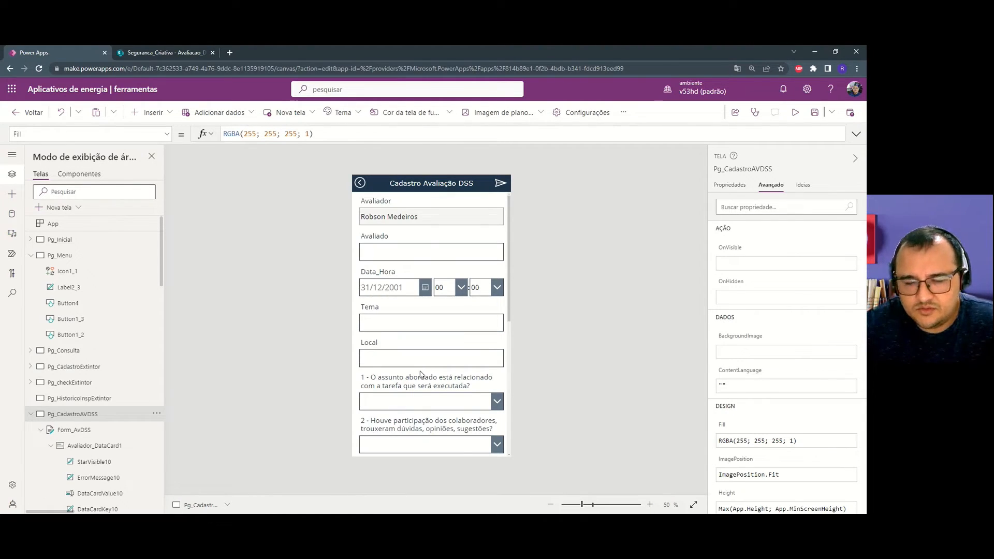
left_click(401, 254)
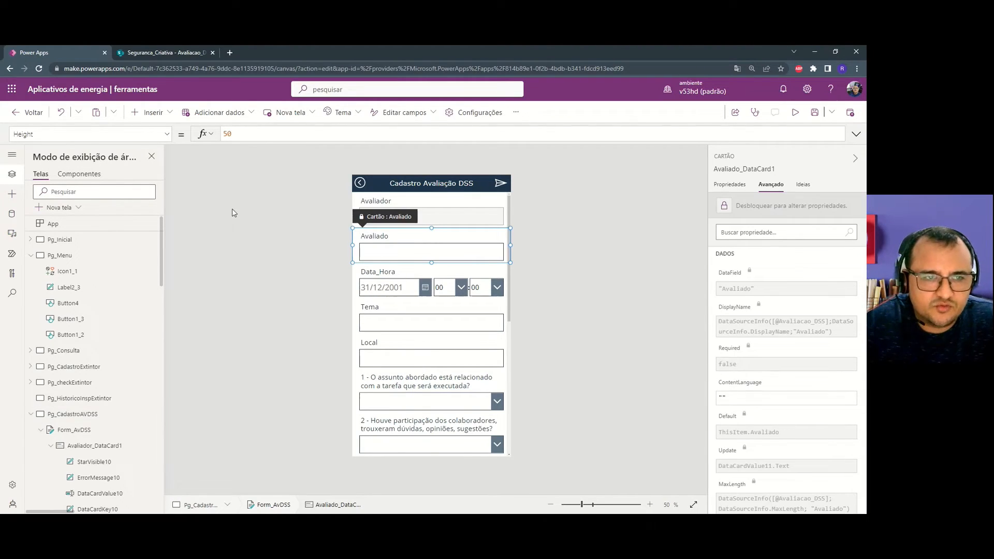
left_click(167, 134)
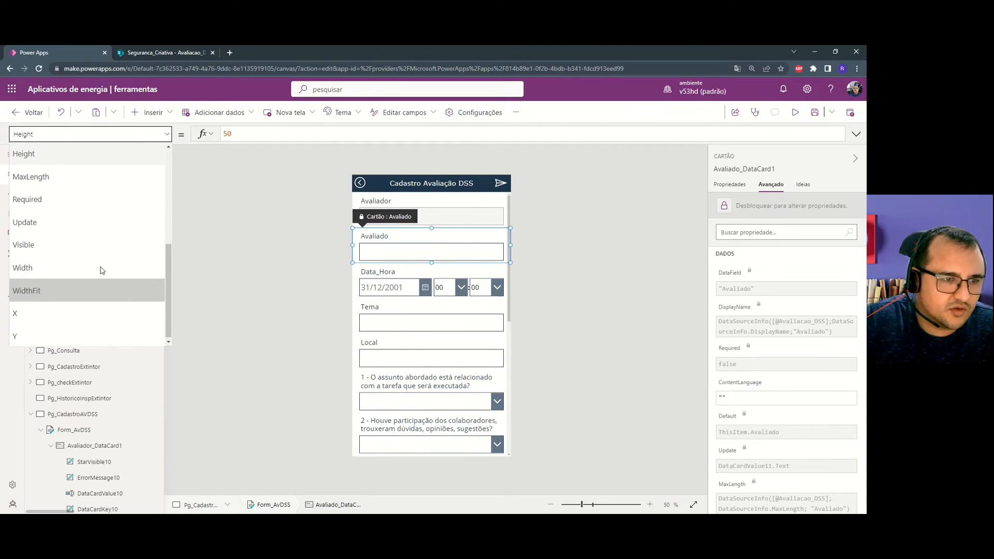
left_click(93, 199)
left_click(837, 210)
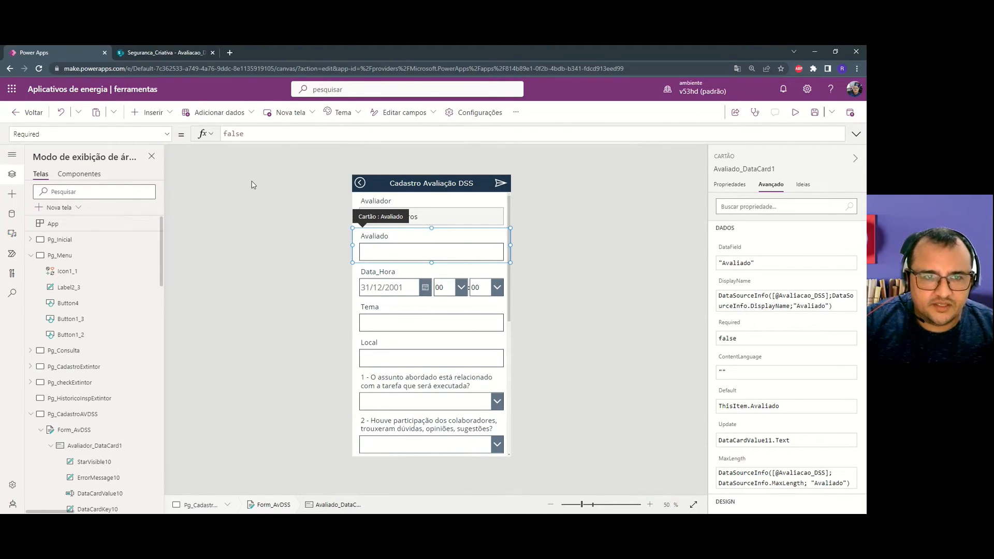
double_click(279, 134)
type("true")
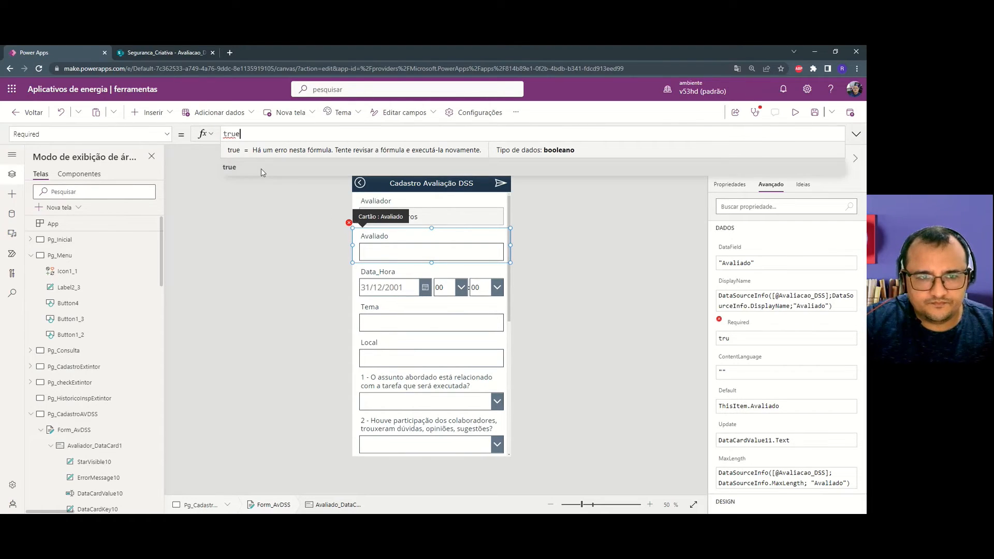
left_click(356, 235)
left_click(592, 275)
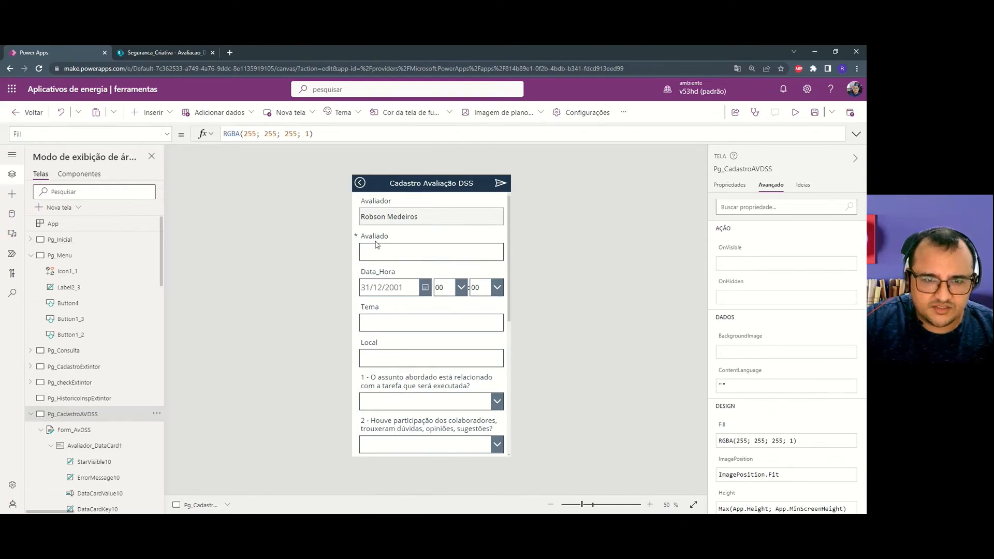
Preview the app, submit the form with Avaliado left empty to test the mandatory field, and return to editing.
left_click(372, 239)
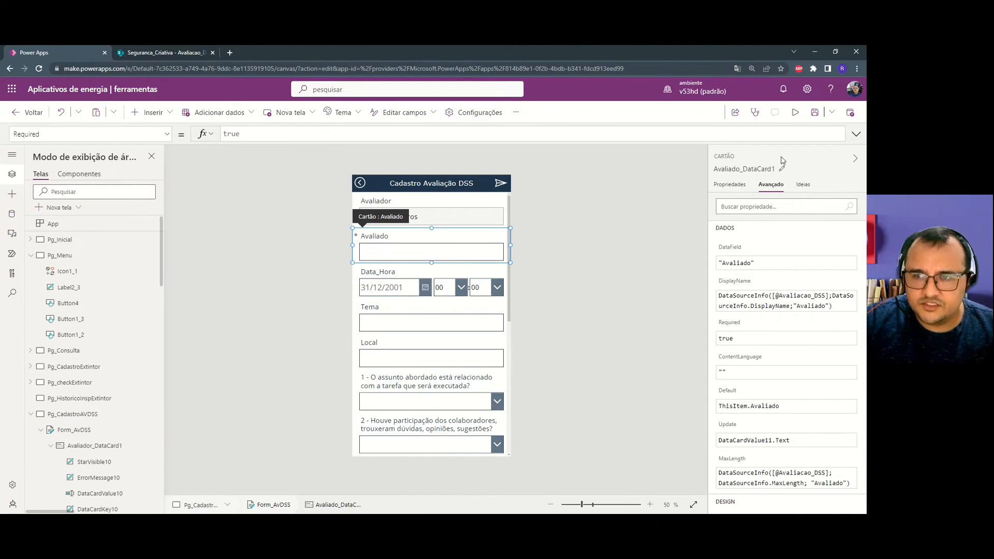
left_click(795, 112)
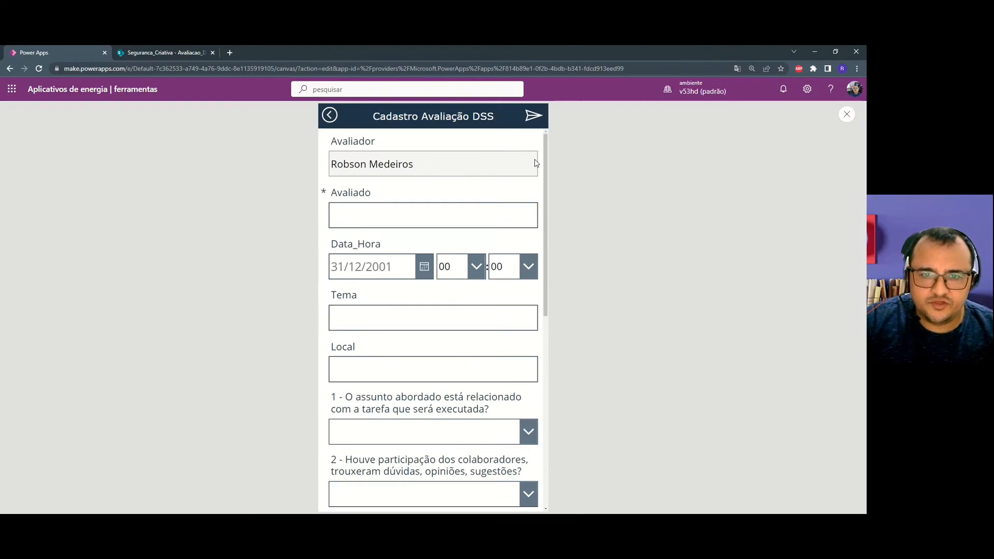
left_click(534, 117)
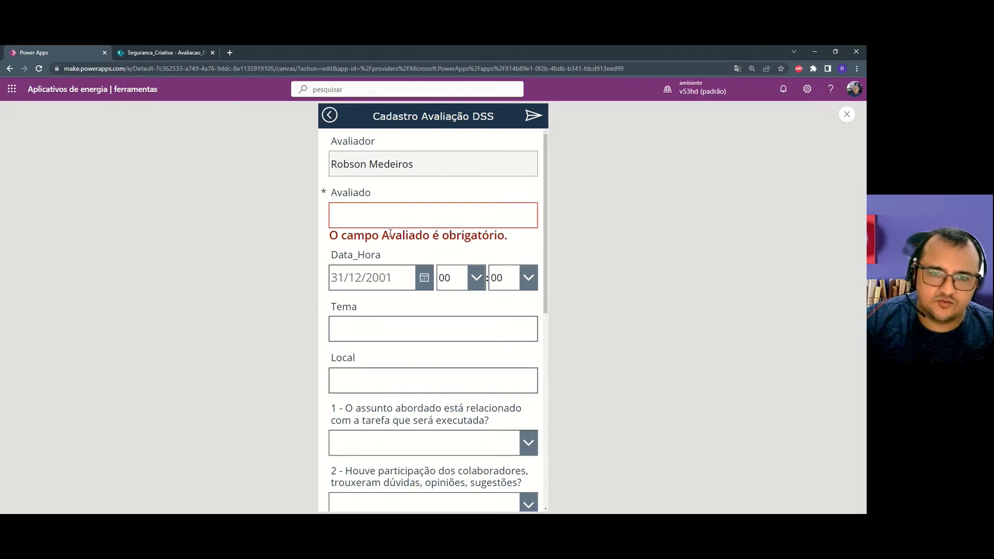
scroll(468, 237, "down", 8)
scroll(459, 381, "up", 8)
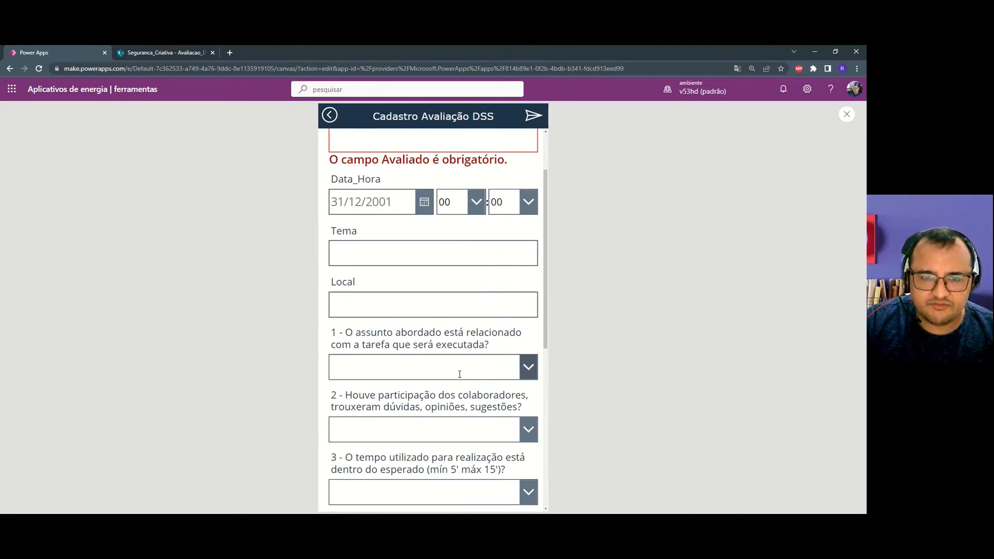
key("Escape")
Unlock the Data_Hora card and set its Required property to true.
left_click(365, 299)
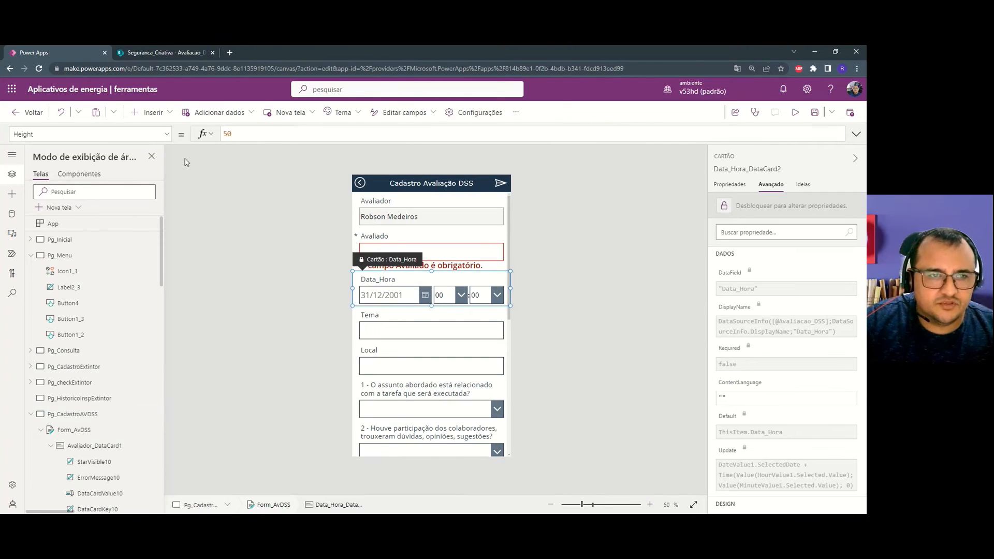
left_click(166, 134)
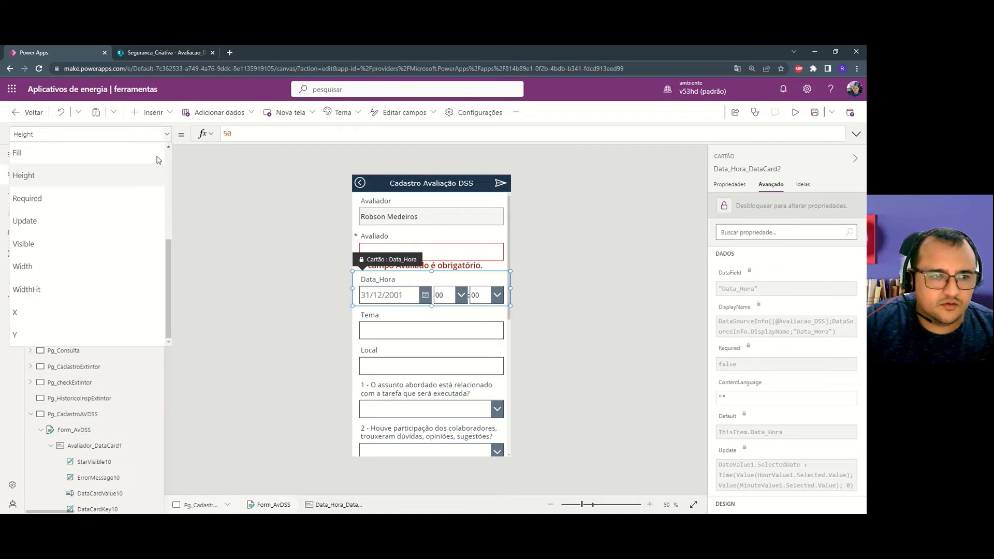
left_click(97, 200)
left_click(780, 213)
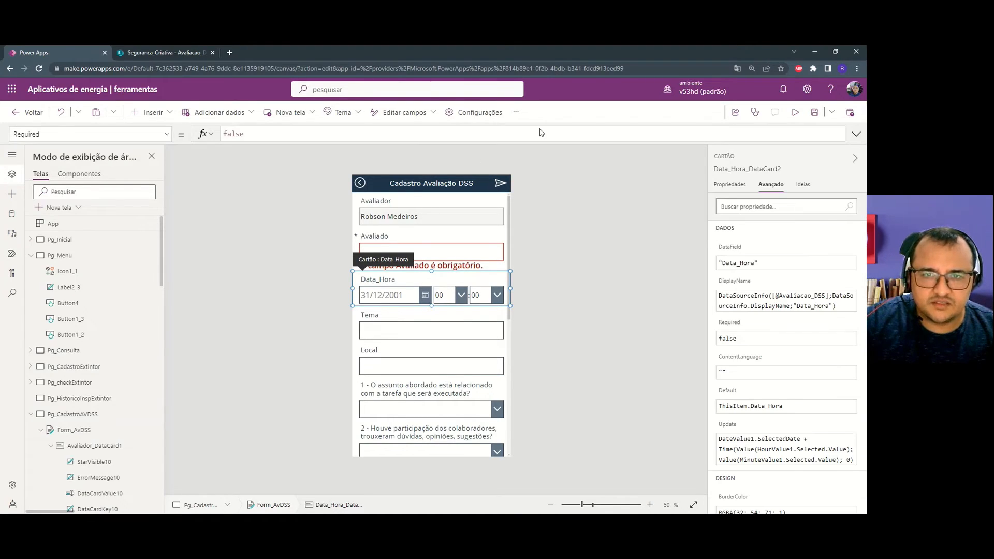
double_click(536, 134)
type("true")
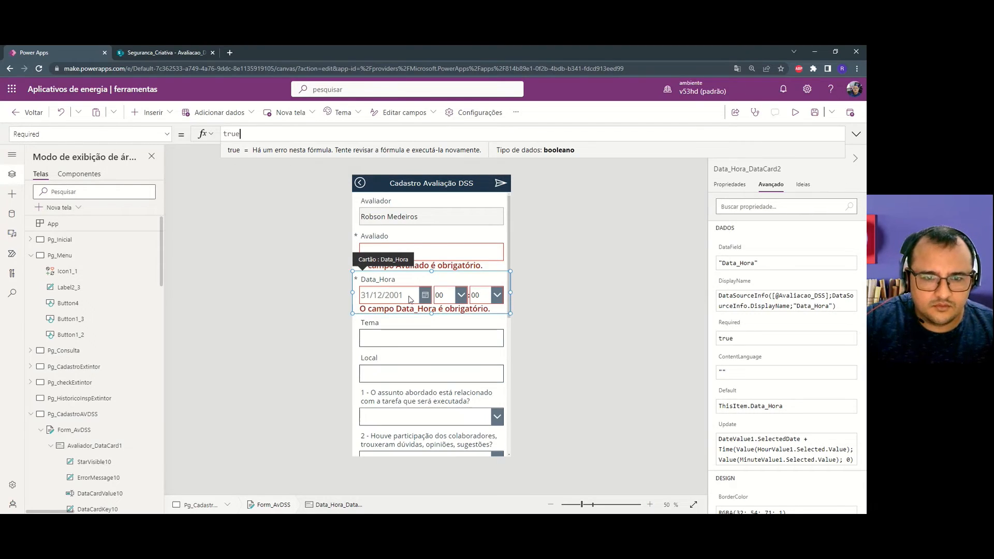
Unlock the Tema card and set its Required property to true.
left_click(423, 337)
left_click(167, 134)
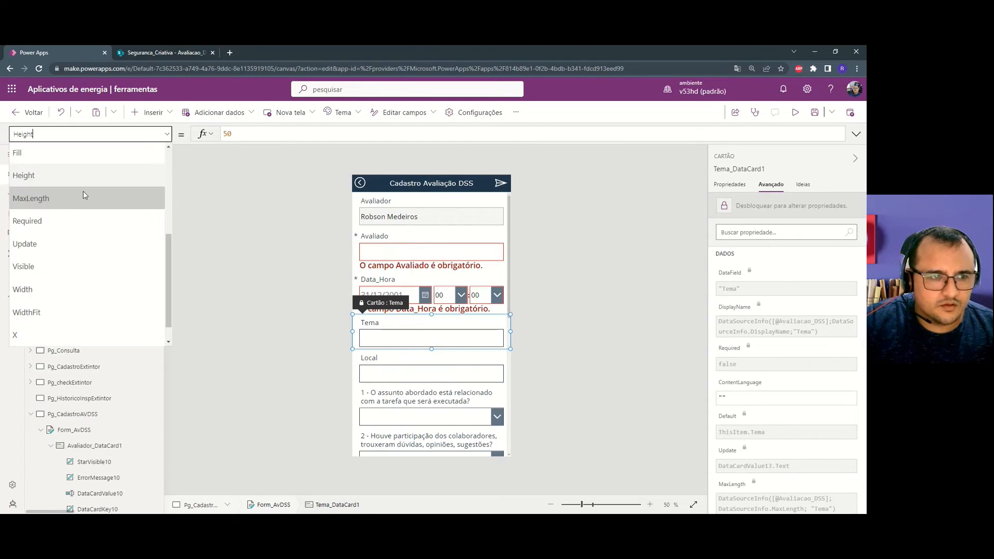
left_click(78, 222)
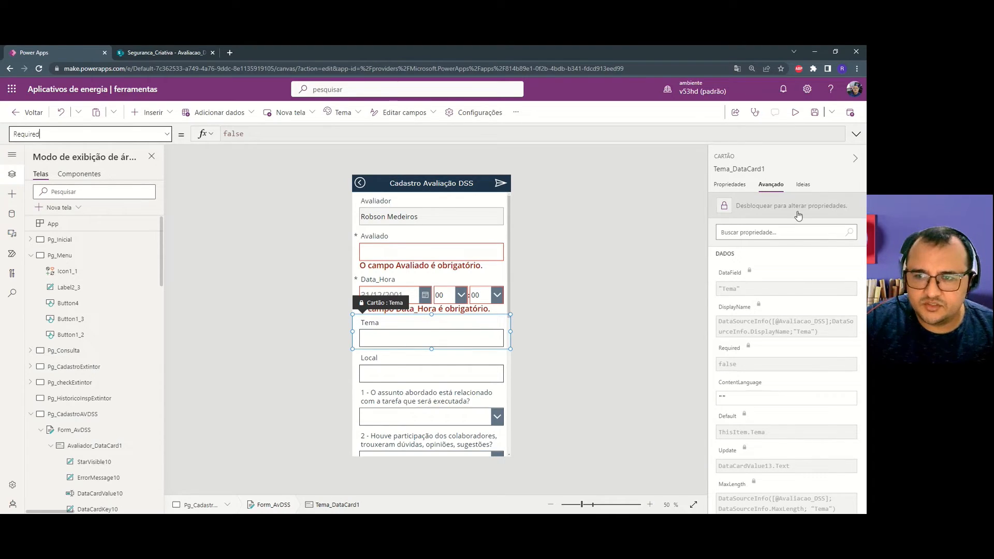
left_click(453, 133)
double_click(454, 133)
type("true")
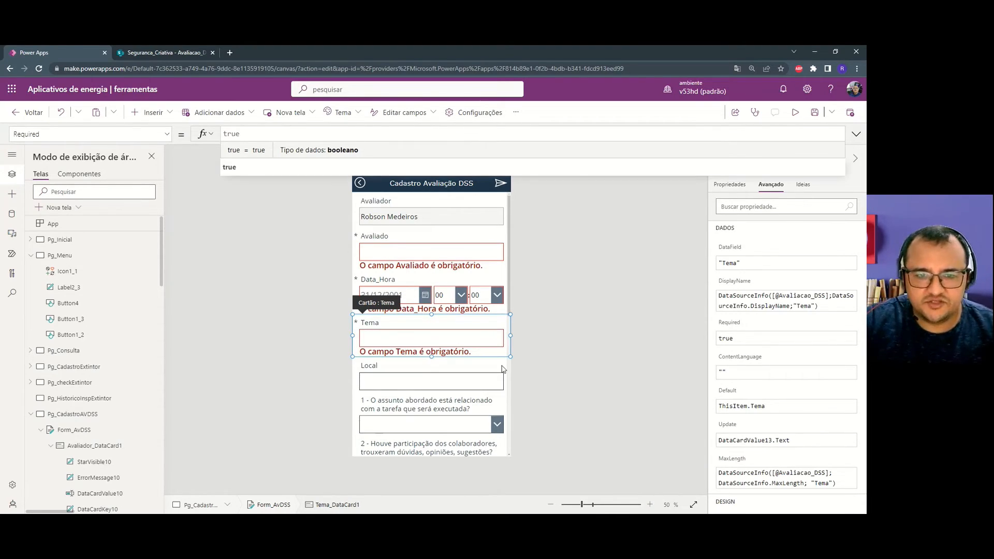
Unlock the Local card and set its Required property to true.
left_click(459, 377)
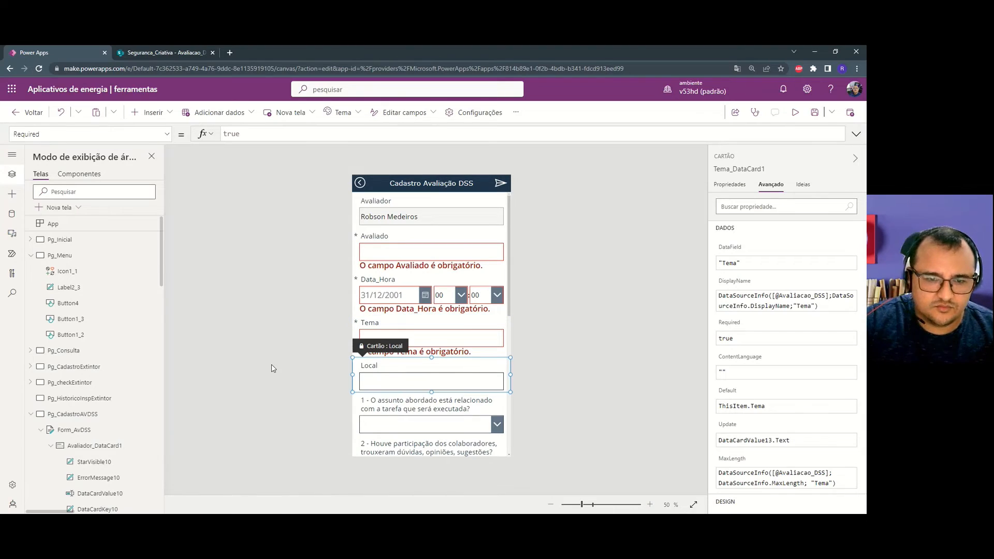
left_click(166, 136)
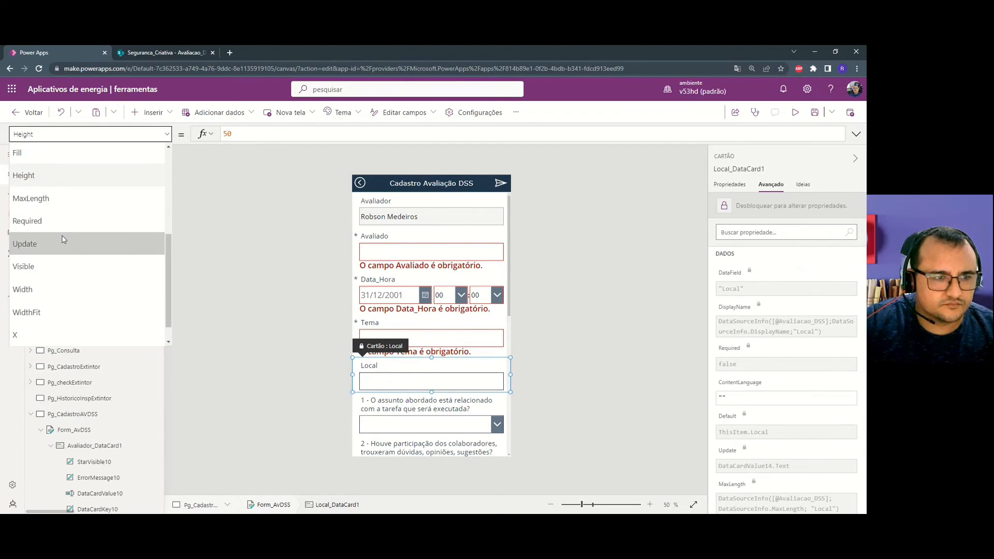
left_click(57, 219)
left_click(772, 205)
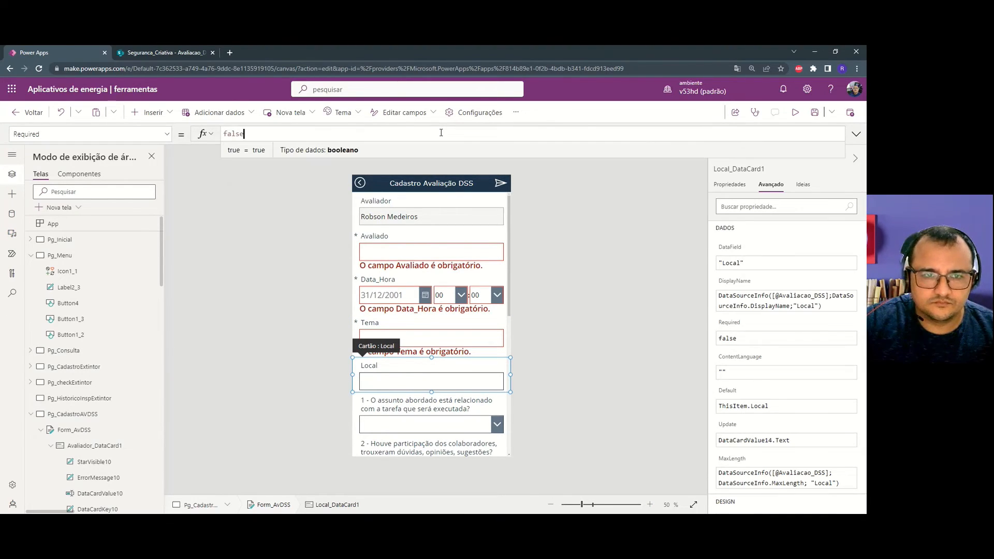
double_click(441, 133)
type("true")
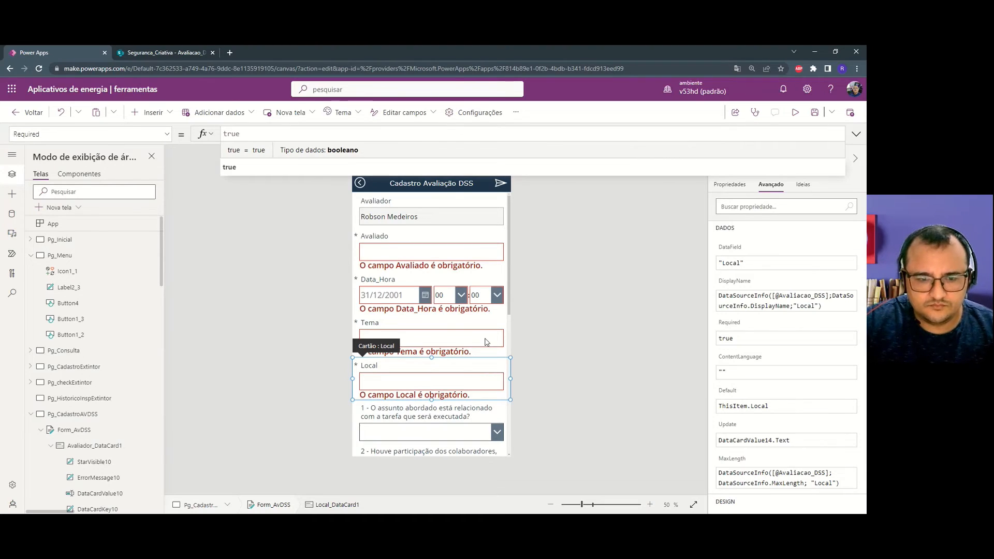
Set the Required property of the question 1 card, about the subject relating to the task, to true.
left_click(423, 413)
left_click(166, 136)
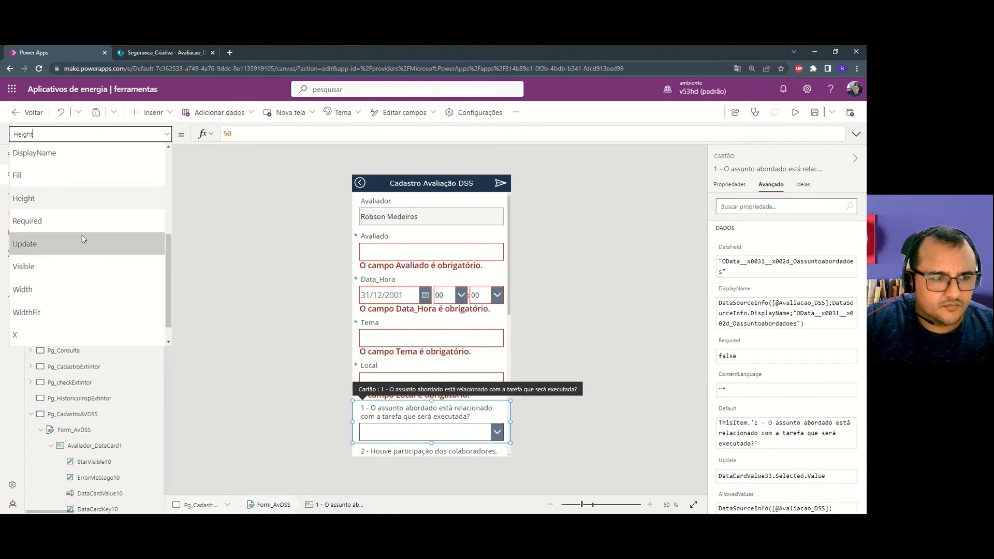
left_click(89, 223)
key("ctrl+a")
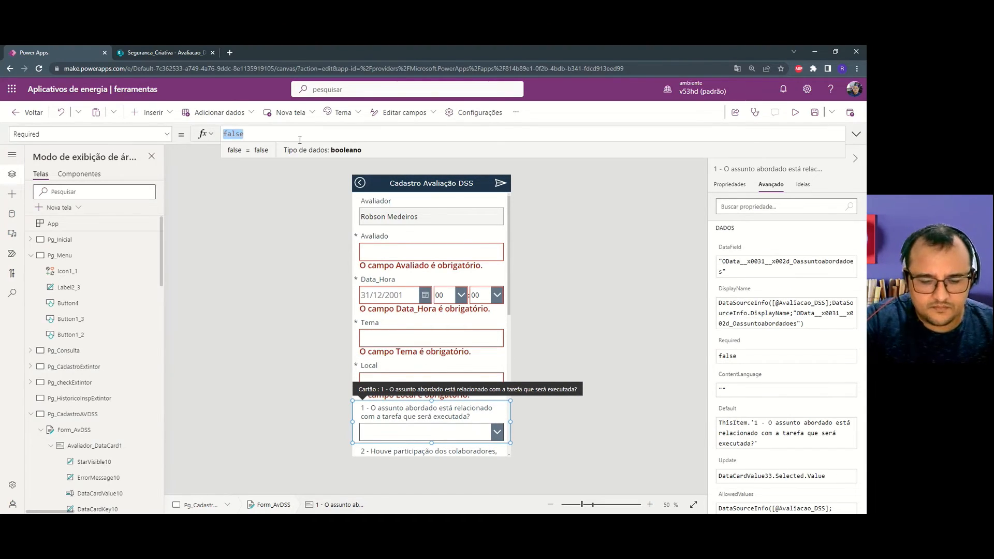
type("true")
Set the Required property of the question 2 card, about the collaborators' participation, to true.
scroll(429, 310, "down", 1)
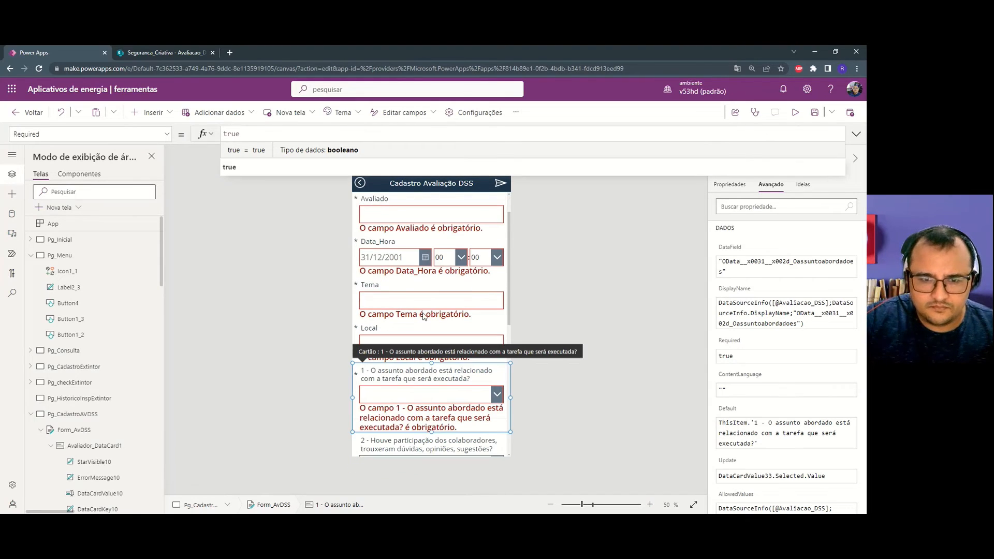
scroll(443, 414, "down", 2)
left_click(447, 388)
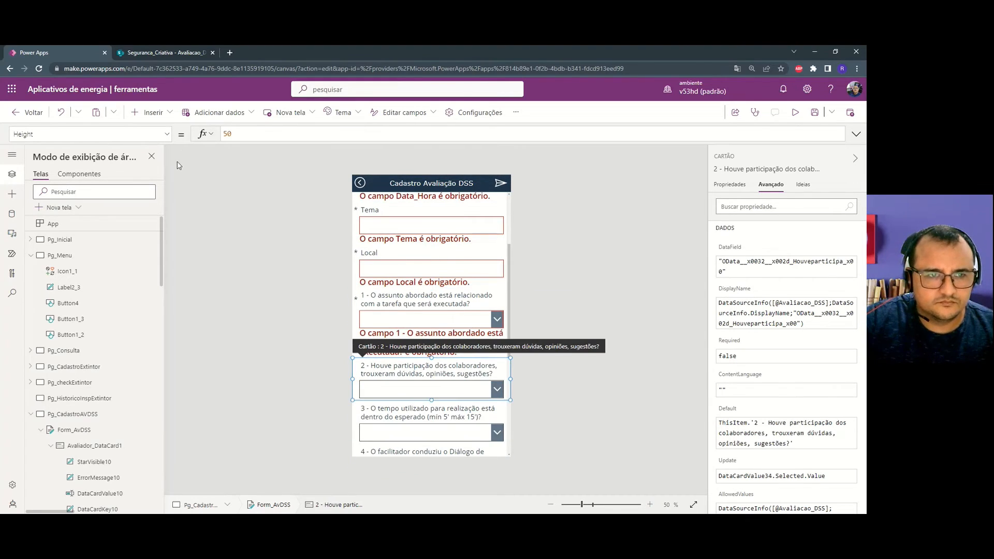
left_click(167, 134)
left_click(82, 212)
double_click(233, 134)
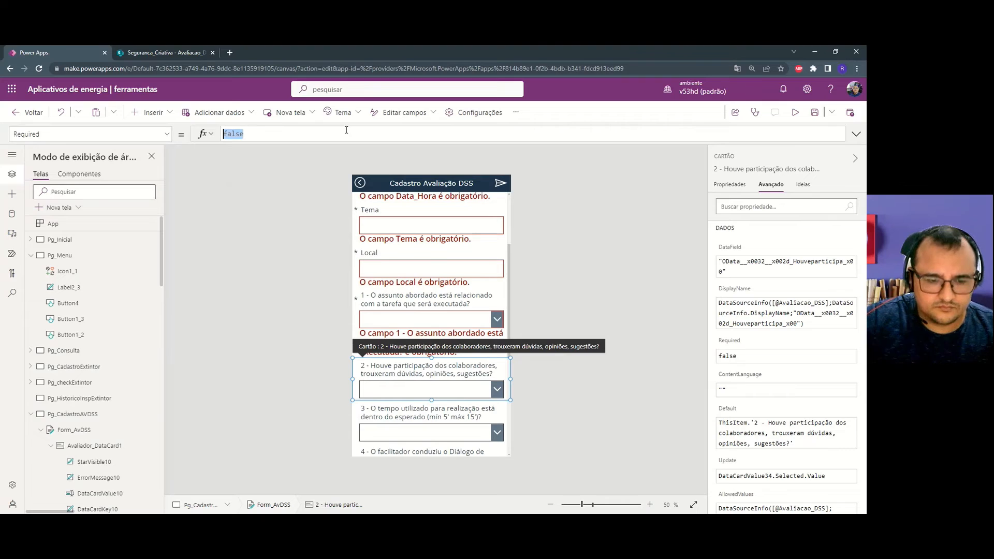
type("true")
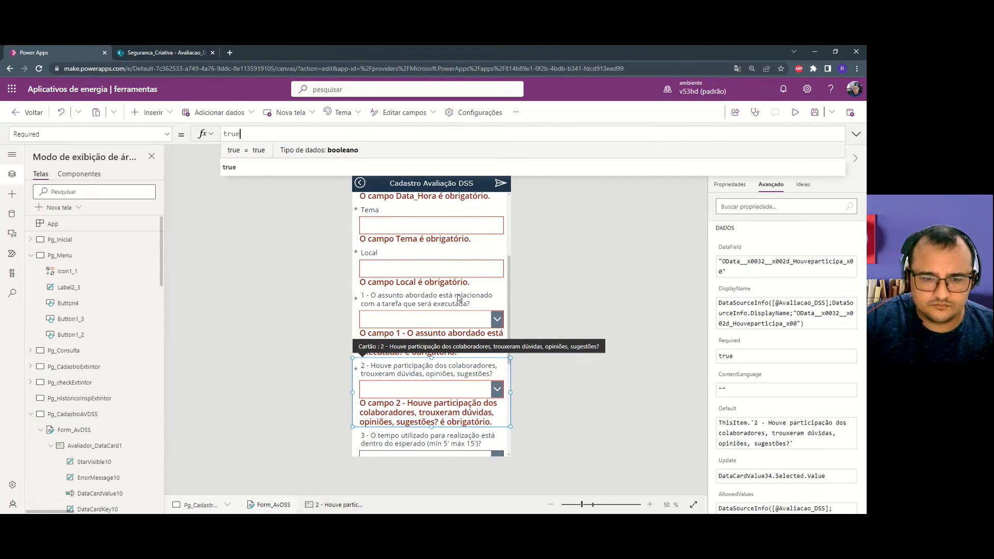
Set the Required property of the question 3 card, about the time used being within the expected range, to true.
scroll(433, 350, "down", 1)
left_click(442, 411)
left_click(166, 134)
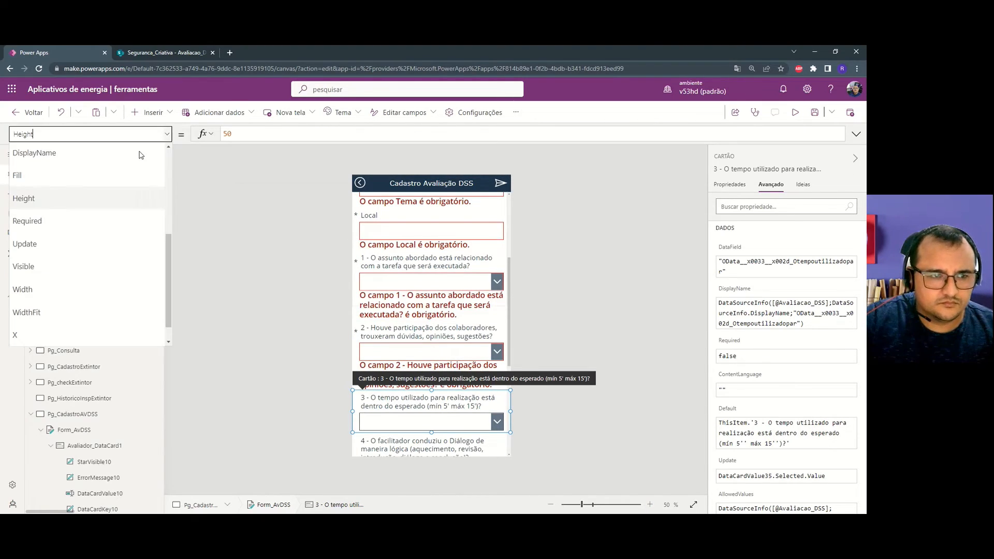
left_click(102, 218)
double_click(233, 134)
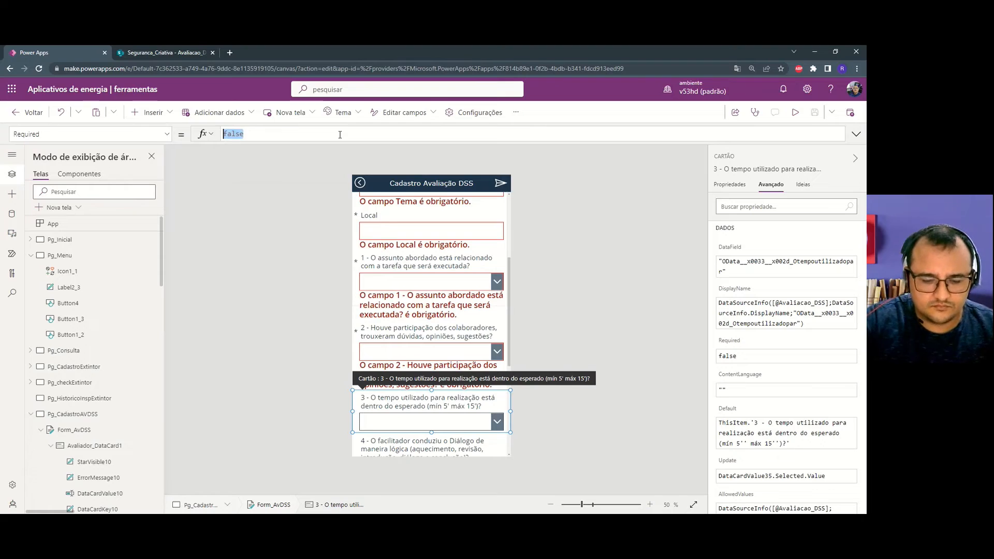
type("true")
Set the Required property of the question 4 card, about the facilitator conducting the dialogue logically, to true.
scroll(361, 238, "down", 3)
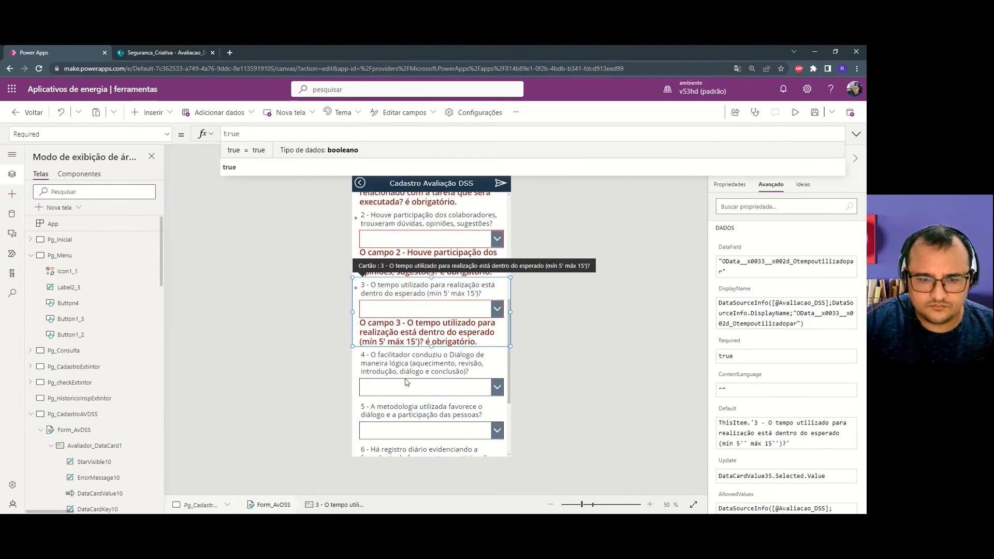
left_click(424, 362)
left_click(116, 221)
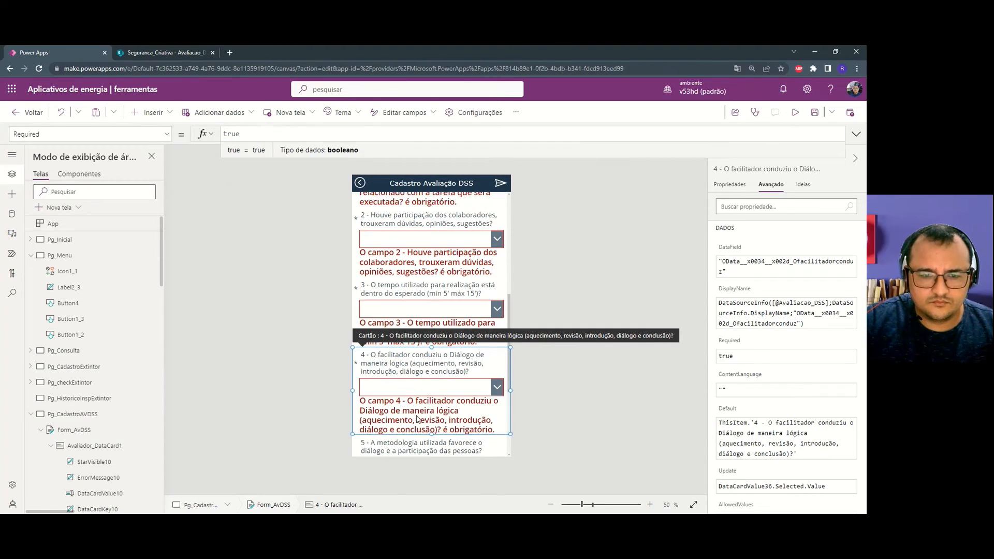
Set the Required property of the question 5 card, about the methodology favouring dialogue and participation, to true.
left_click(428, 400)
scroll(428, 400, "down", 2)
left_click(428, 400)
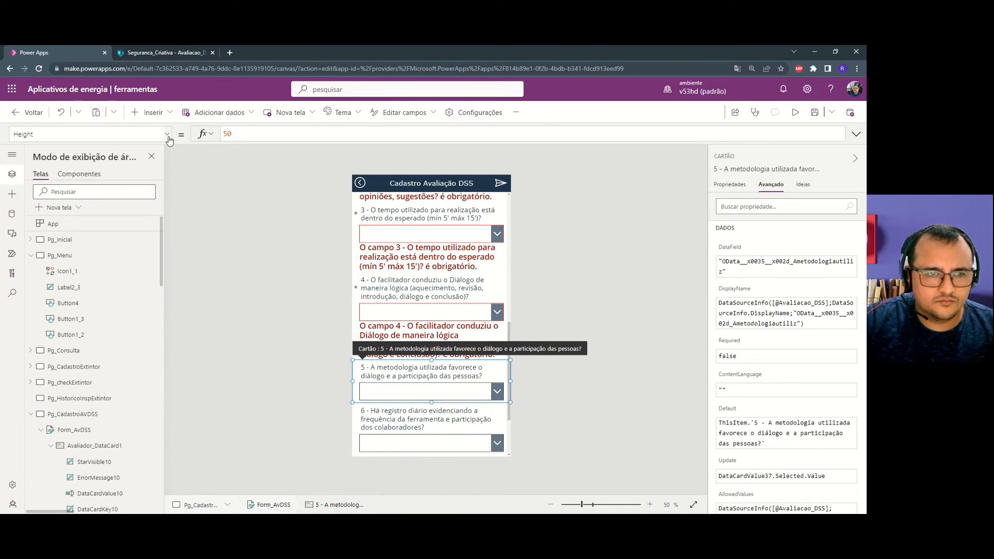
left_click(88, 134)
left_click(114, 220)
double_click(284, 136)
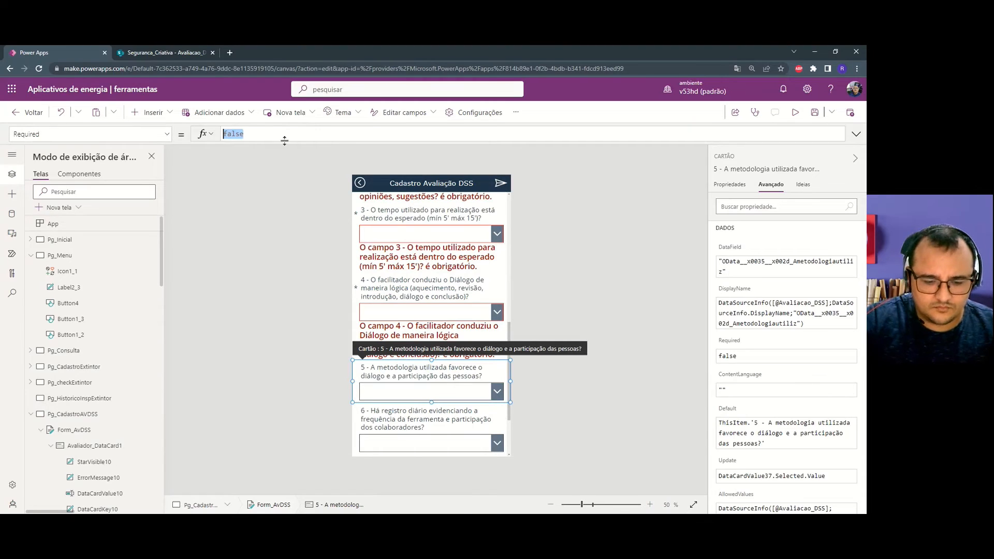
type("true")
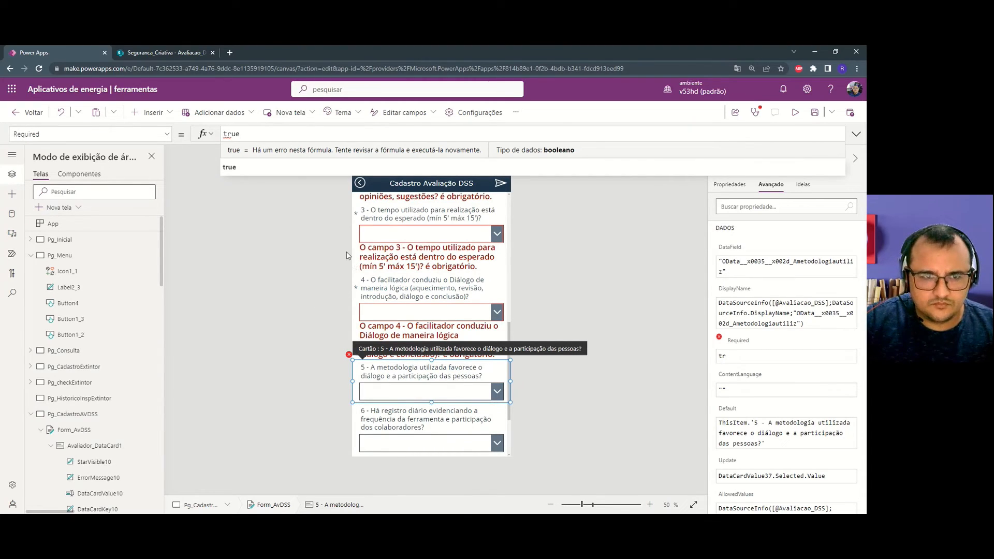
Set the Required property of the question 6 card, about the daily record of frequency and participation, to true.
left_click(444, 409)
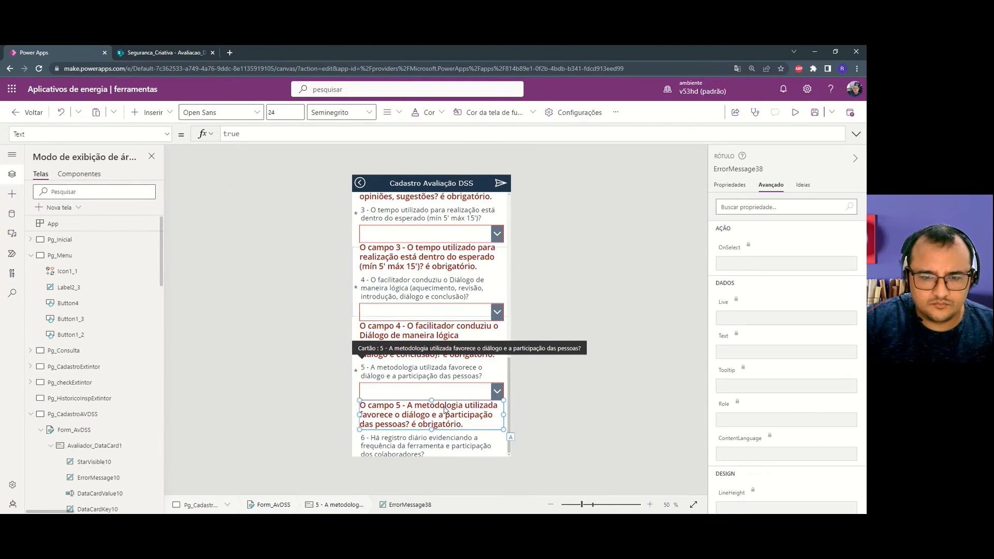
scroll(444, 409, "down", 3)
left_click(430, 364)
left_click(88, 134)
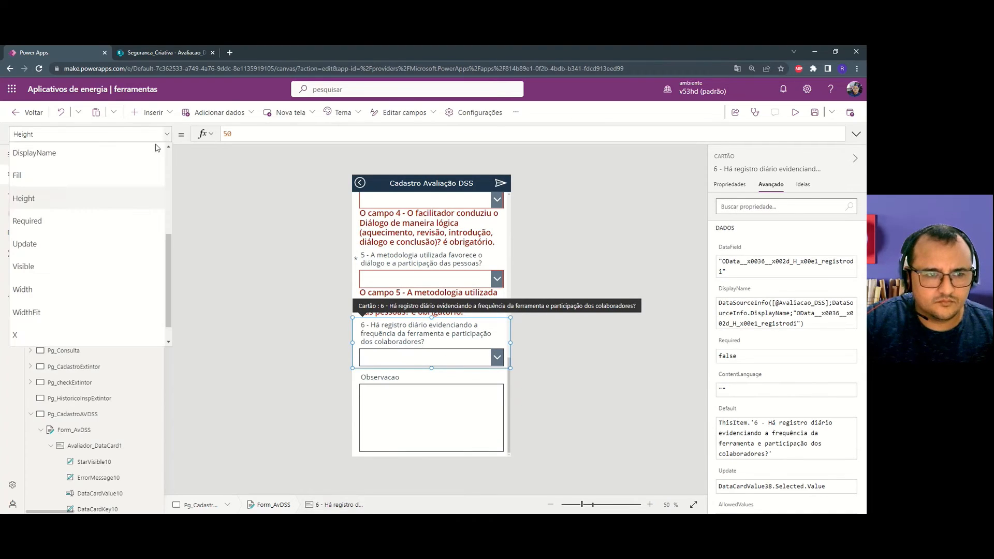
left_click(71, 219)
double_click(331, 133)
type("true")
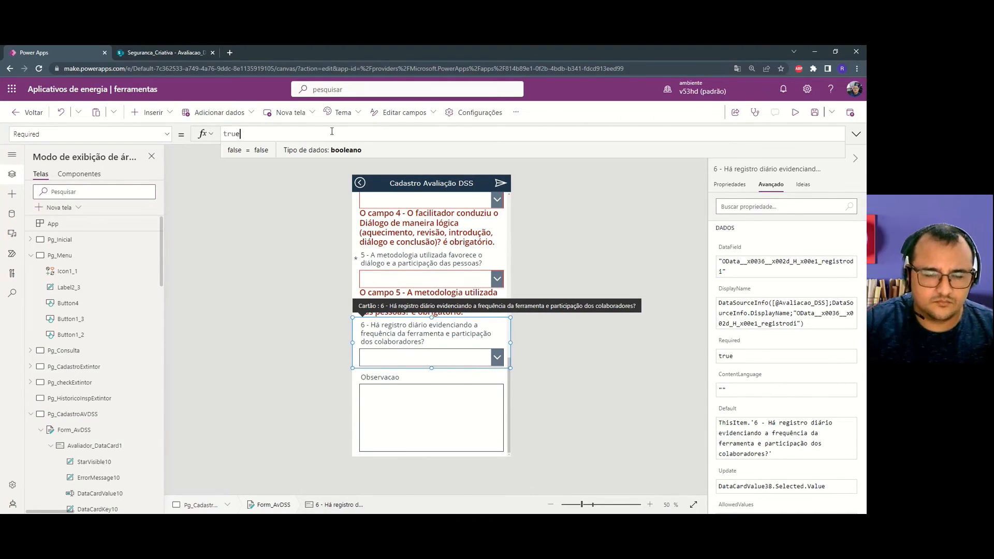
scroll(427, 296, "down", 1)
left_click(508, 351)
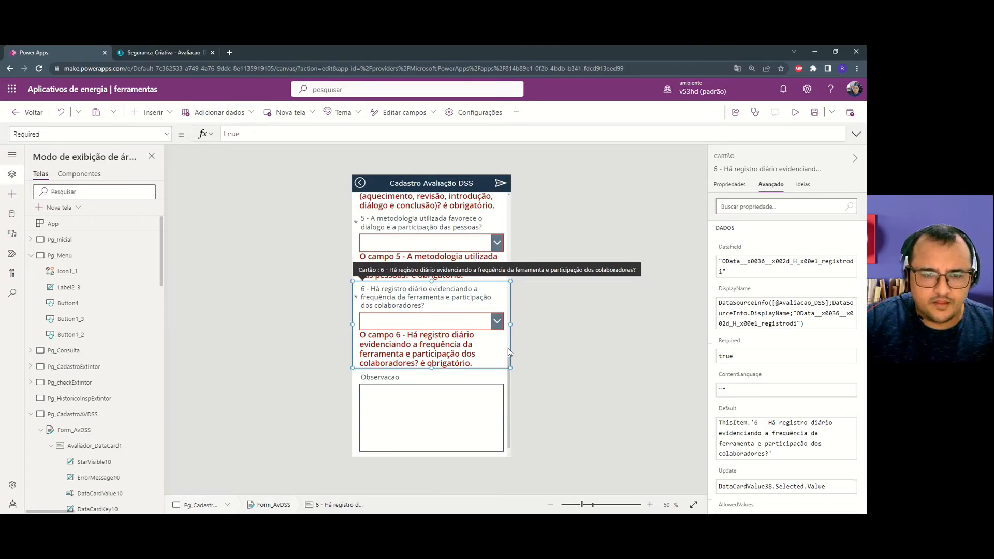
Change the label text of the Observacao card at the end of the form to "Observação".
scroll(476, 388, "down", 4)
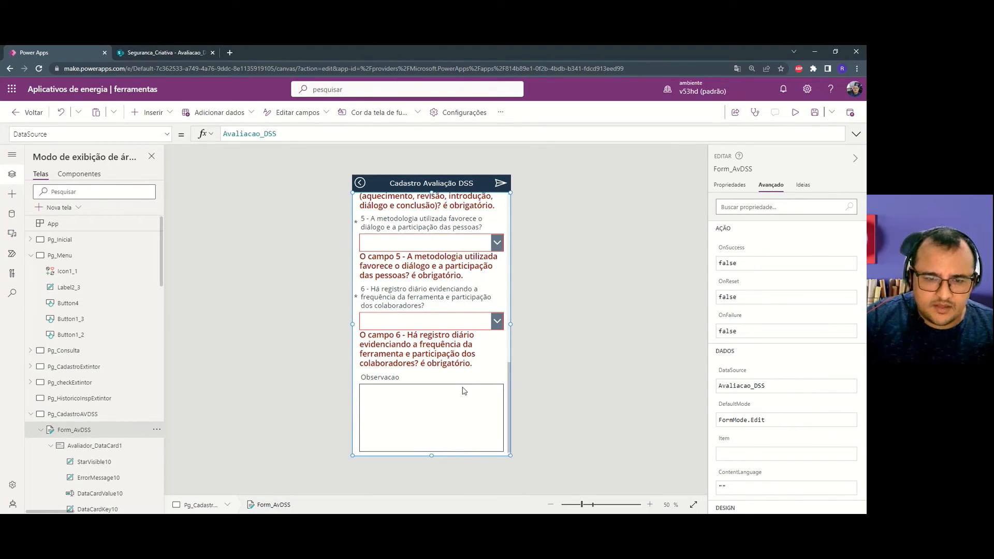
left_click(454, 378)
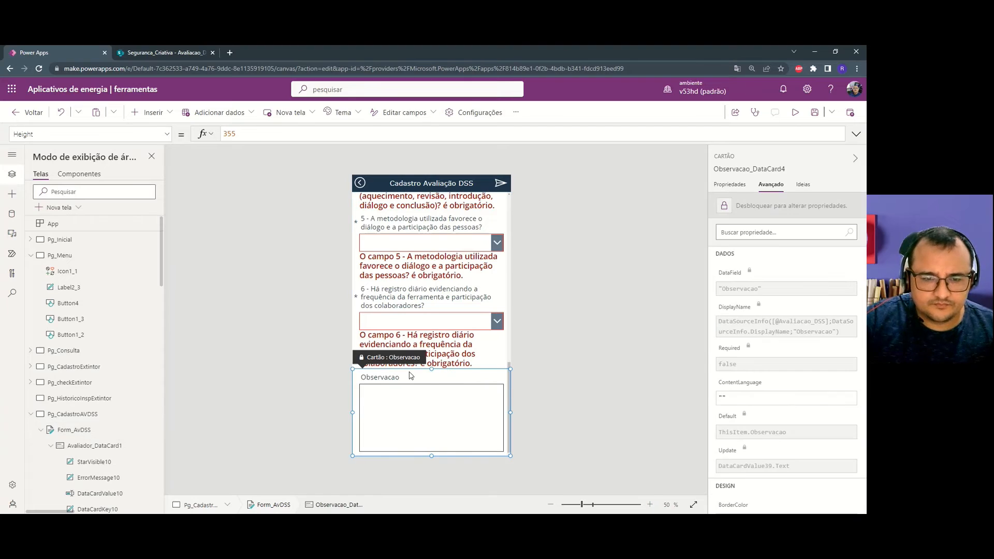
left_click(395, 376)
left_click(394, 376)
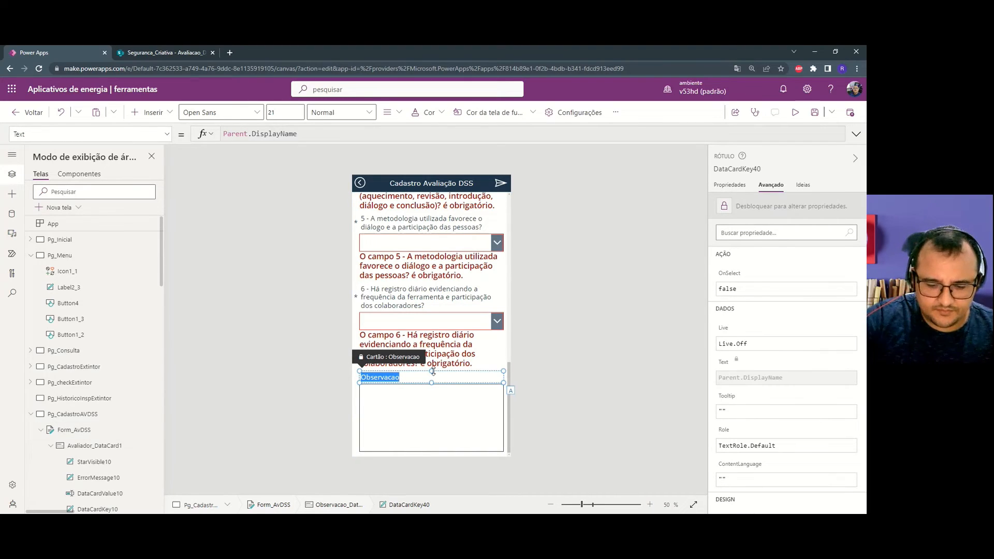
type("O")
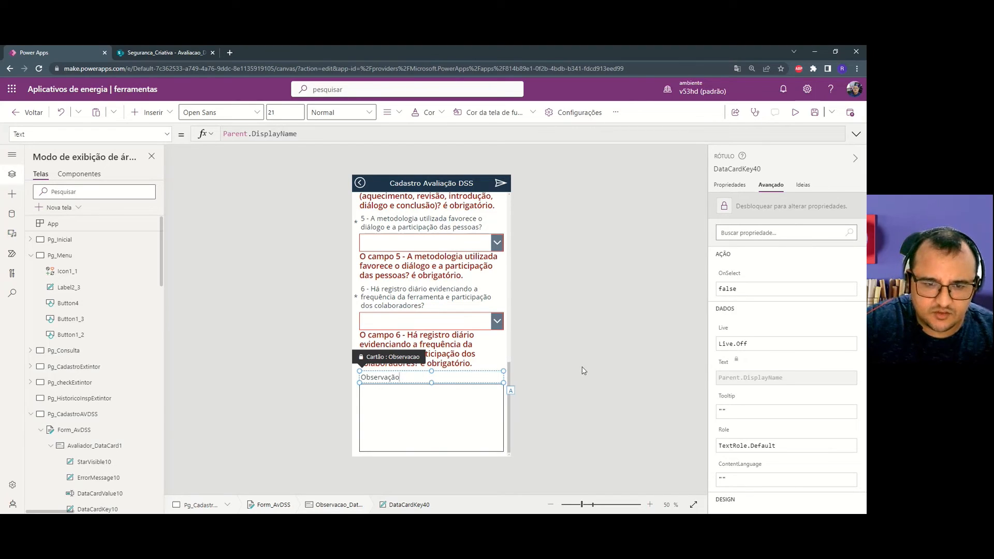
left_click(420, 384)
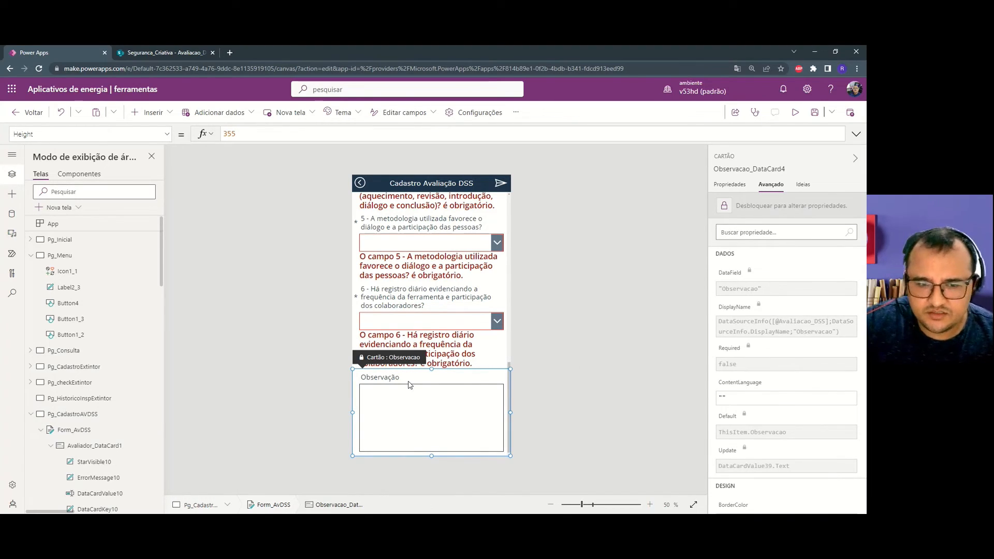
left_click(516, 382)
Run the app preview of the evaluation form and enter "Avaliador Teste" in the Avaliado field.
scroll(399, 403, "up", 10)
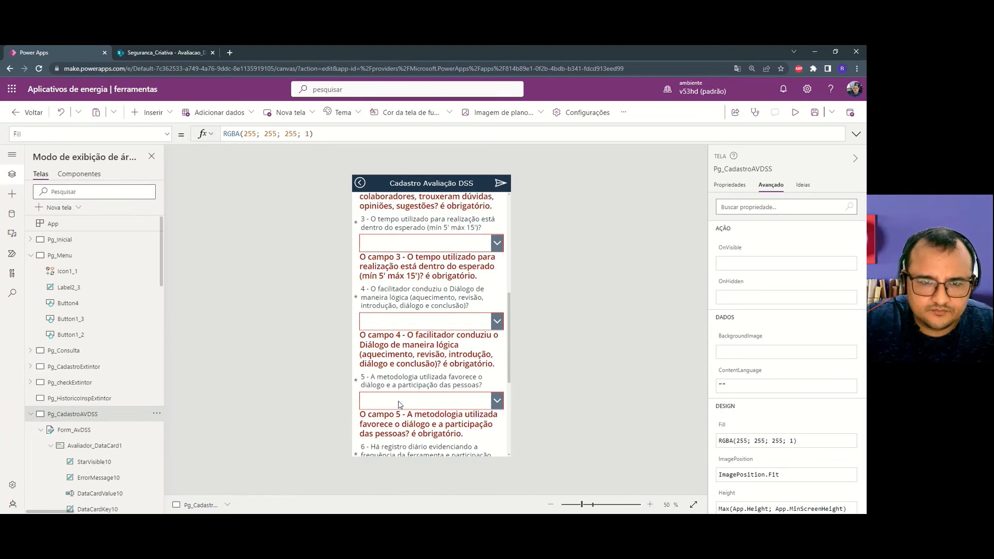
scroll(399, 402, "up", 3)
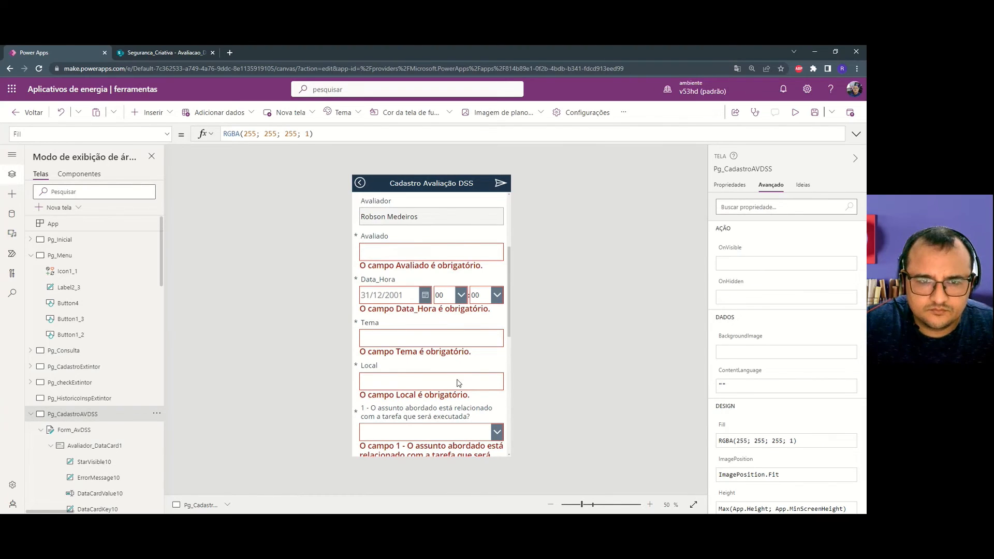
scroll(458, 384, "down", 4)
scroll(458, 384, "down", 6)
scroll(458, 384, "up", 8)
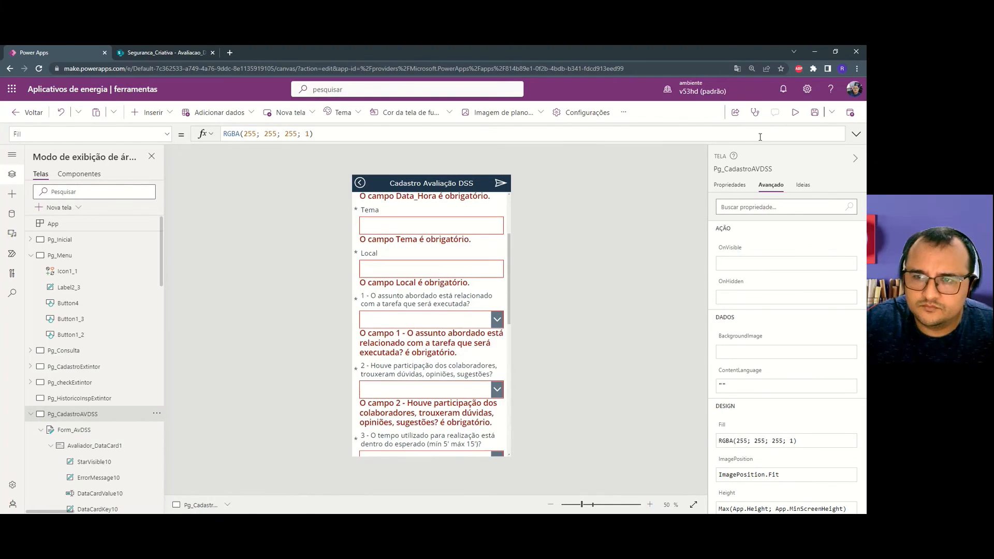
left_click(796, 113)
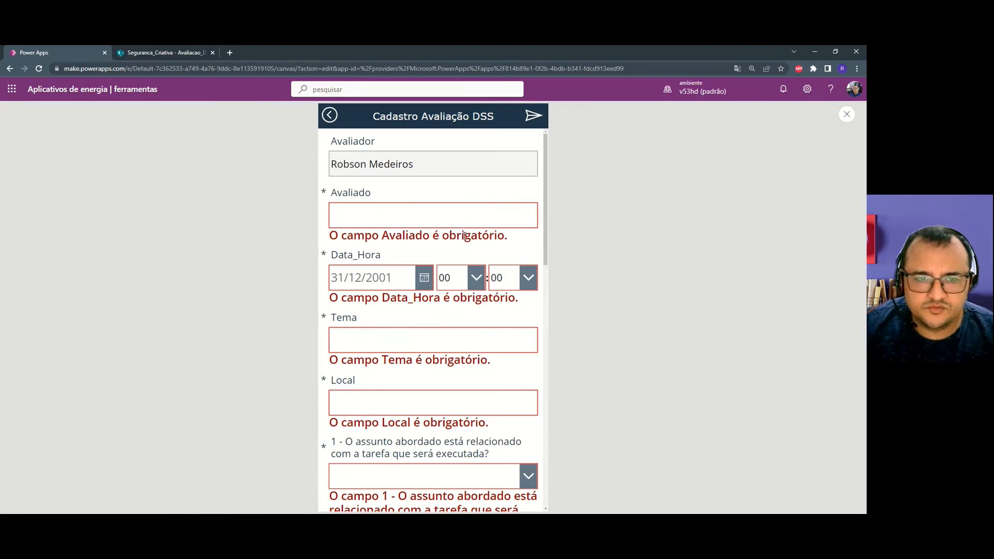
left_click(473, 224)
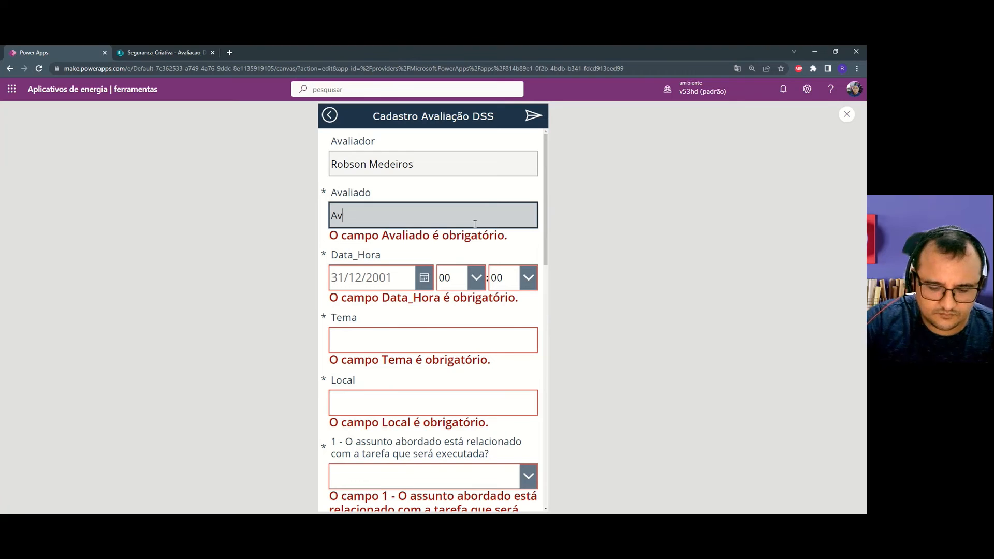
type("Avaliador Teste")
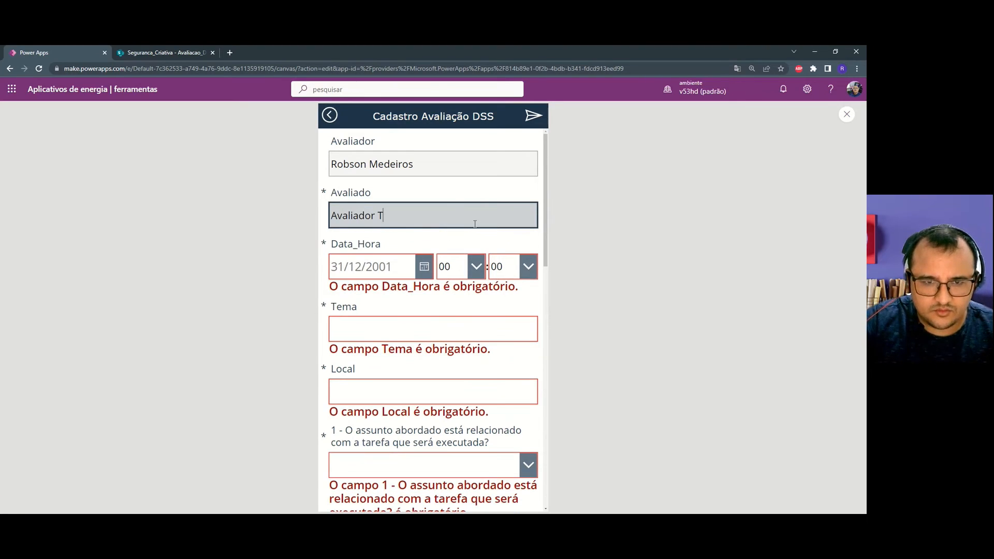
Set the Data_Hora field to 29/11/2022 at 07:15.
left_click(424, 267)
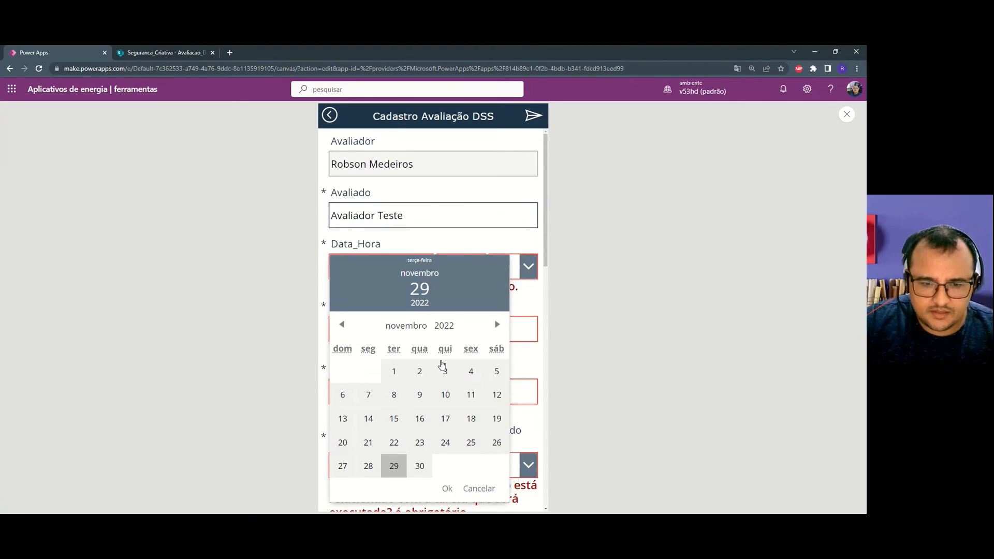
left_click(448, 489)
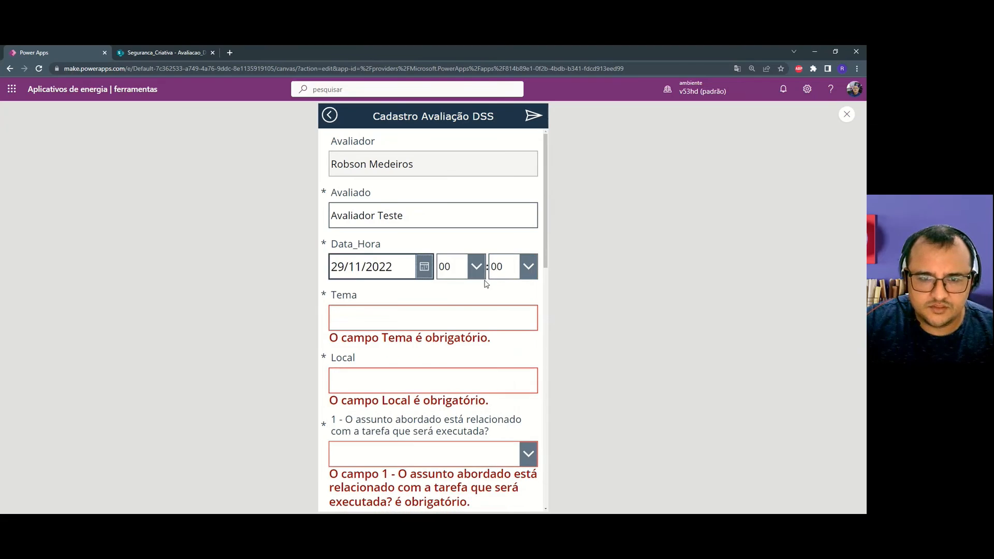
left_click(476, 266)
scroll(457, 356, "down", 4)
scroll(468, 364, "down", 1)
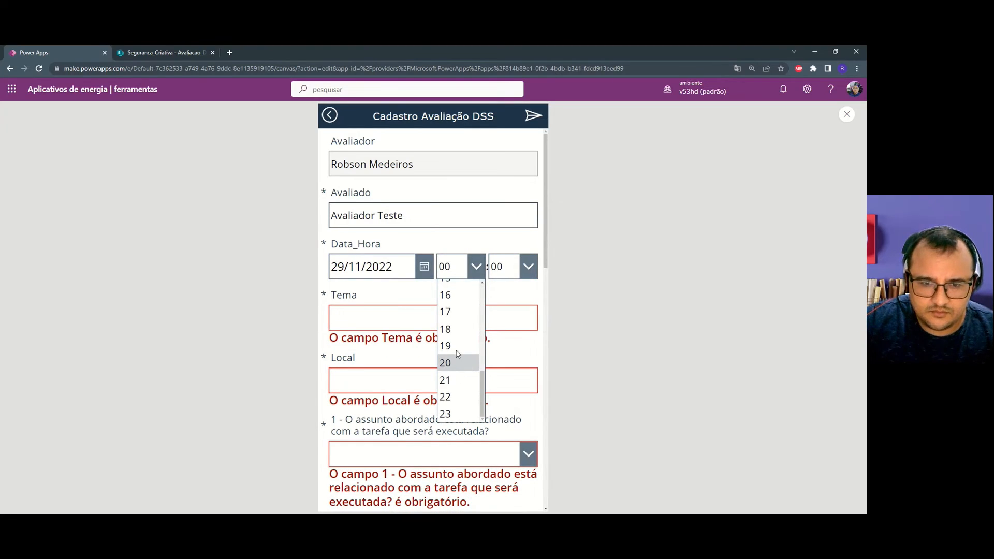
scroll(463, 357, "up", 5)
scroll(461, 348, "down", 2)
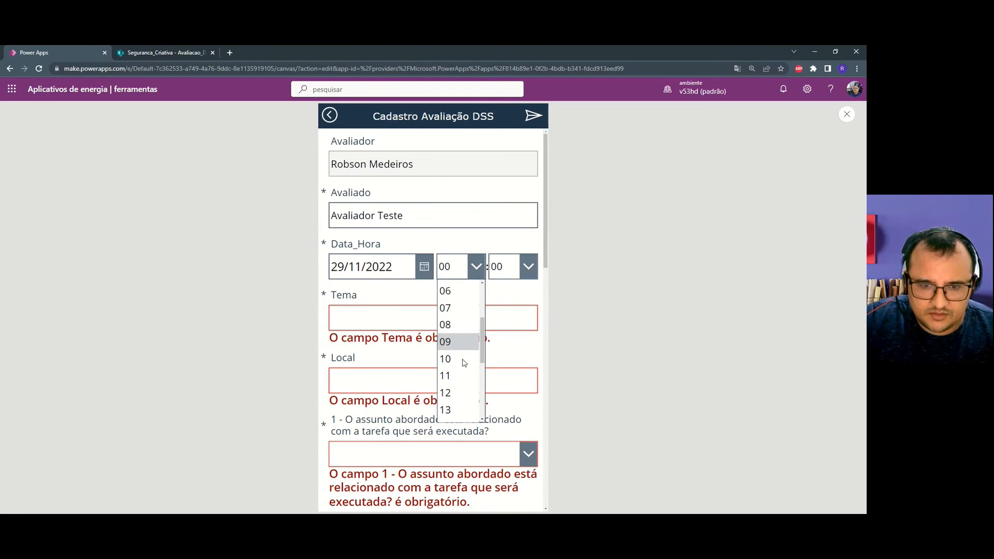
left_click(465, 307)
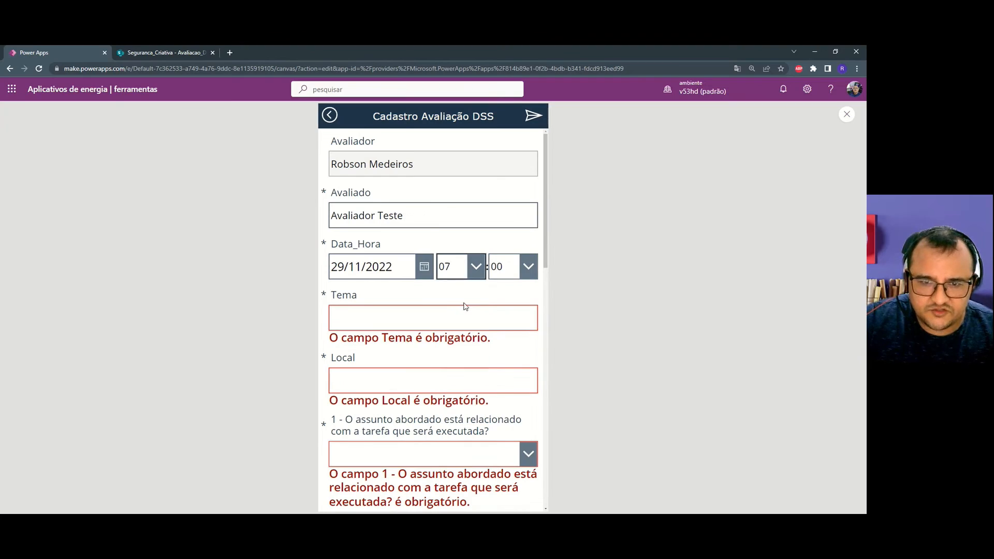
left_click(528, 266)
scroll(515, 364, "down", 3)
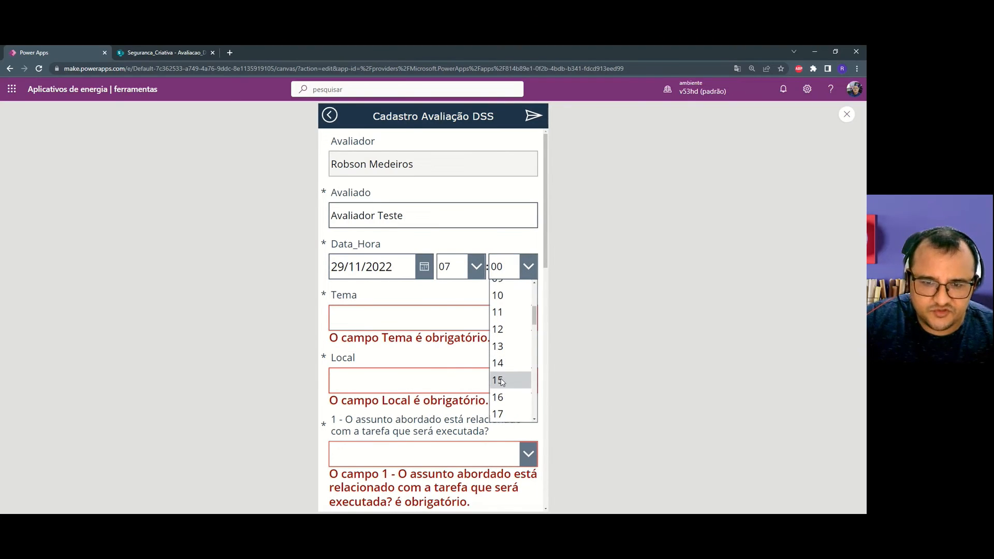
left_click(513, 381)
Fill in the Tema field with "Proteção de Máquinas" and the Local field with "Canteiro de Obras".
left_click(390, 312)
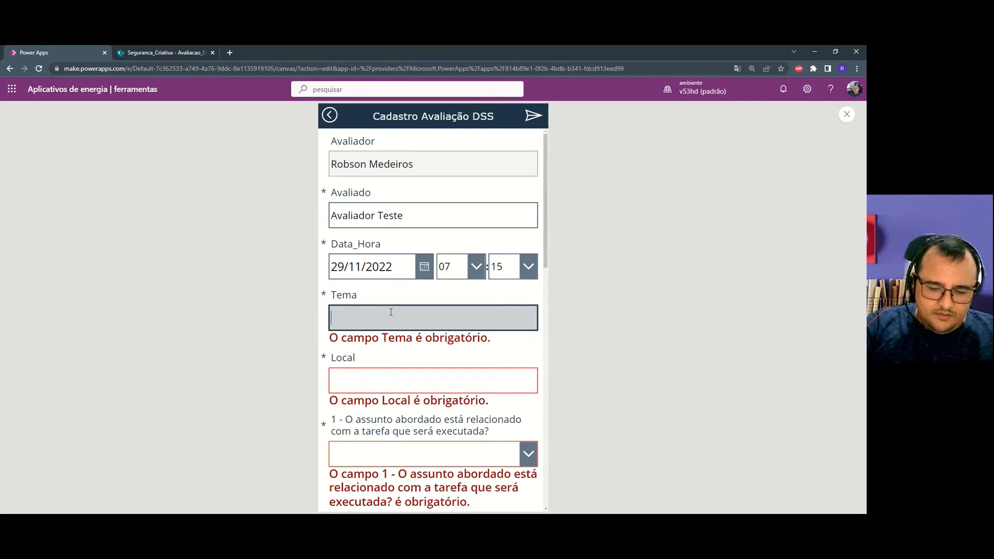
type("Proteção de Máquinas")
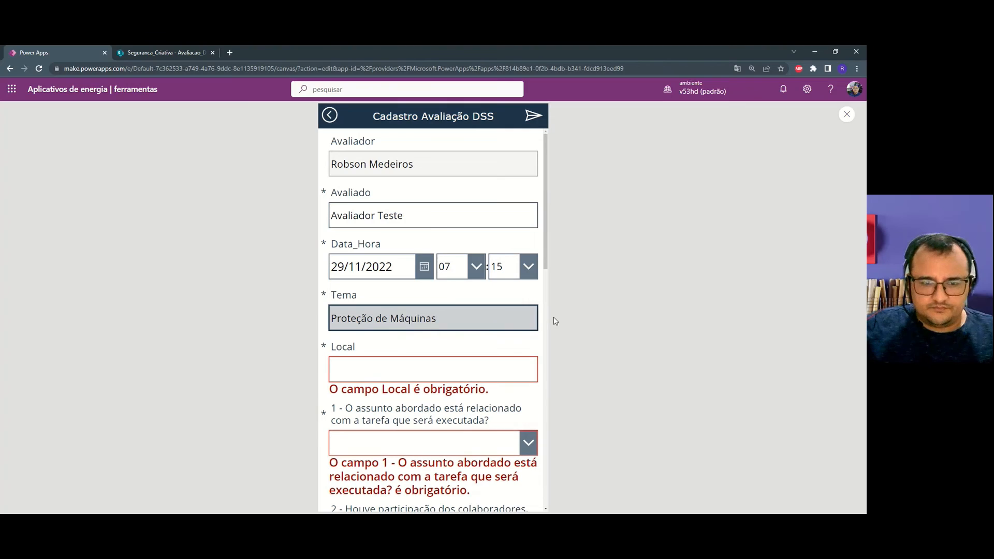
left_click(431, 357)
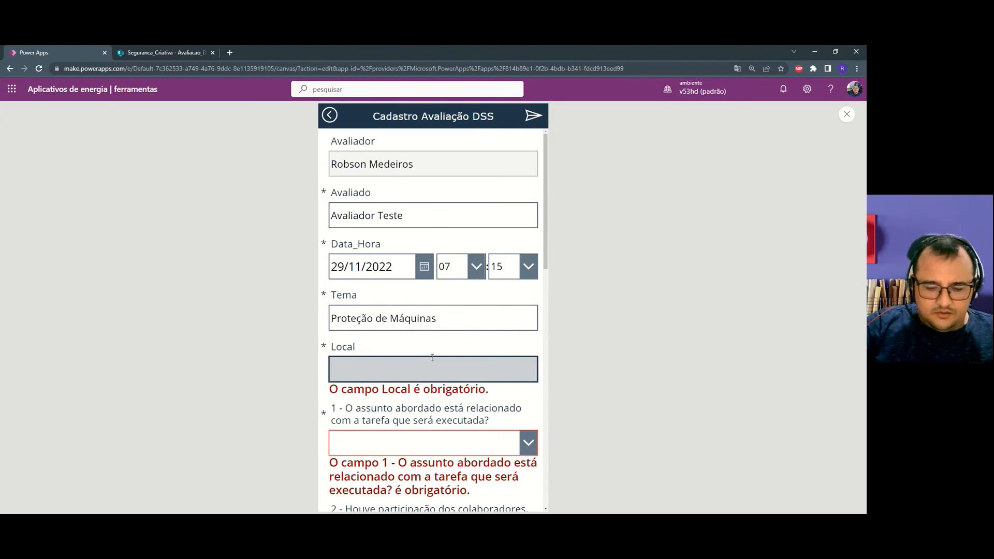
type("Canteiro")
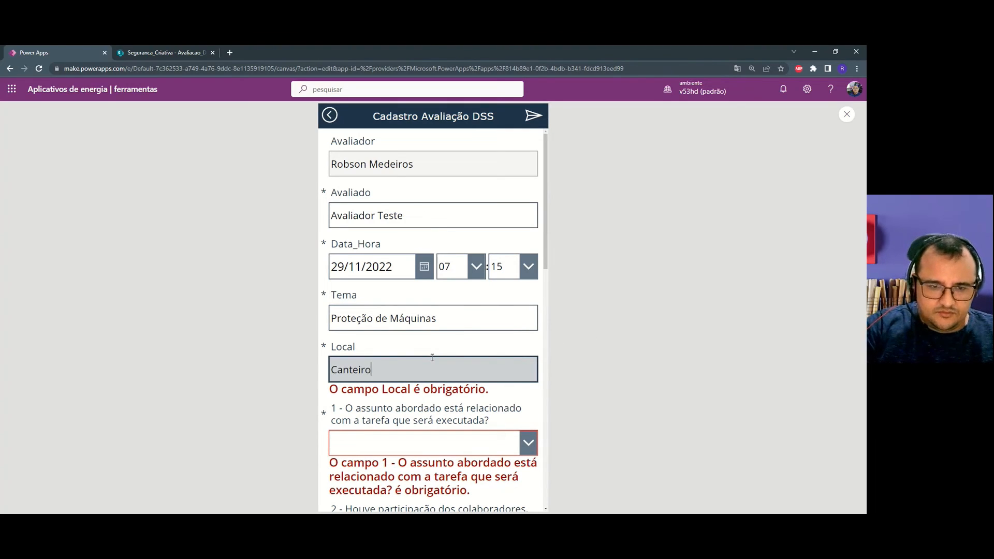
type(" de Obras")
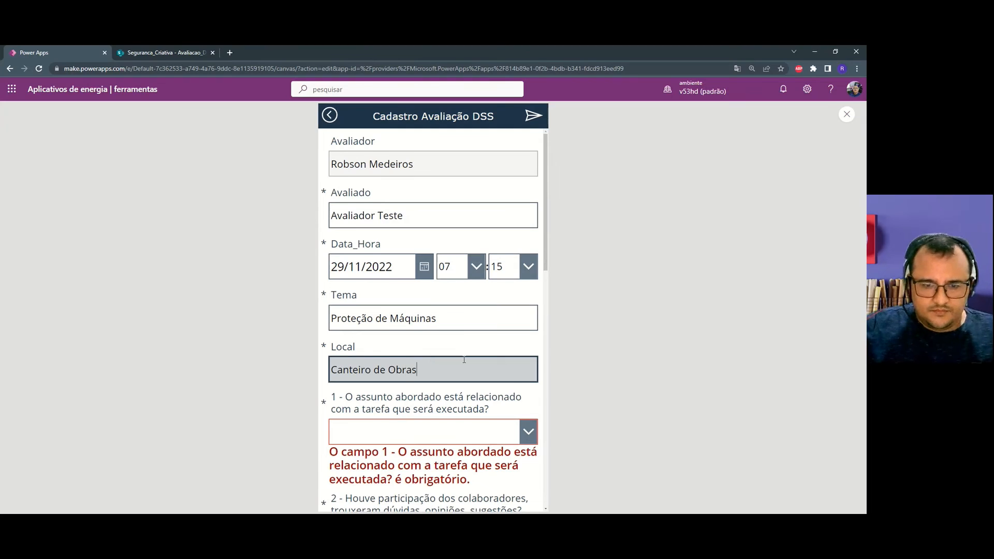
Answer questions 1 and 2 of the form with "Atendente".
scroll(450, 362, "down", 1)
scroll(450, 355, "down", 2)
left_click(434, 268)
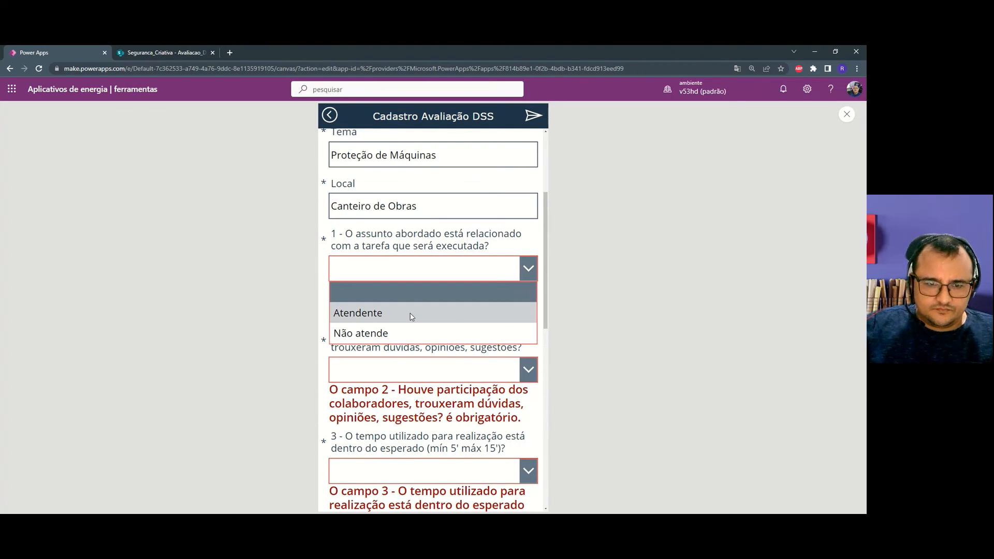
left_click(410, 312)
left_click(415, 370)
left_click(414, 375)
scroll(414, 375, "down", 2)
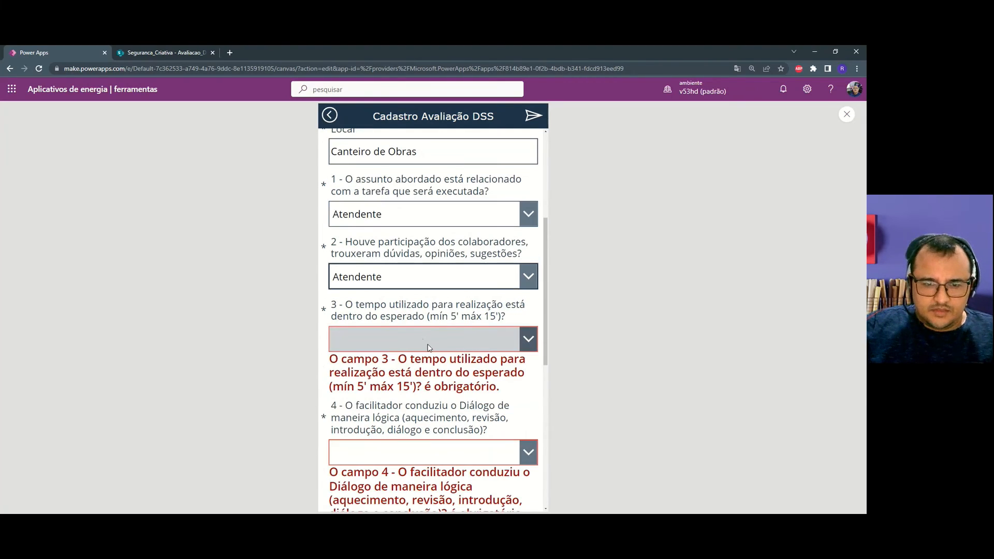
Answer questions 3, 4, 5 and 6 of the evaluation form with "Atendente".
left_click(427, 339)
left_click(440, 381)
left_click(436, 412)
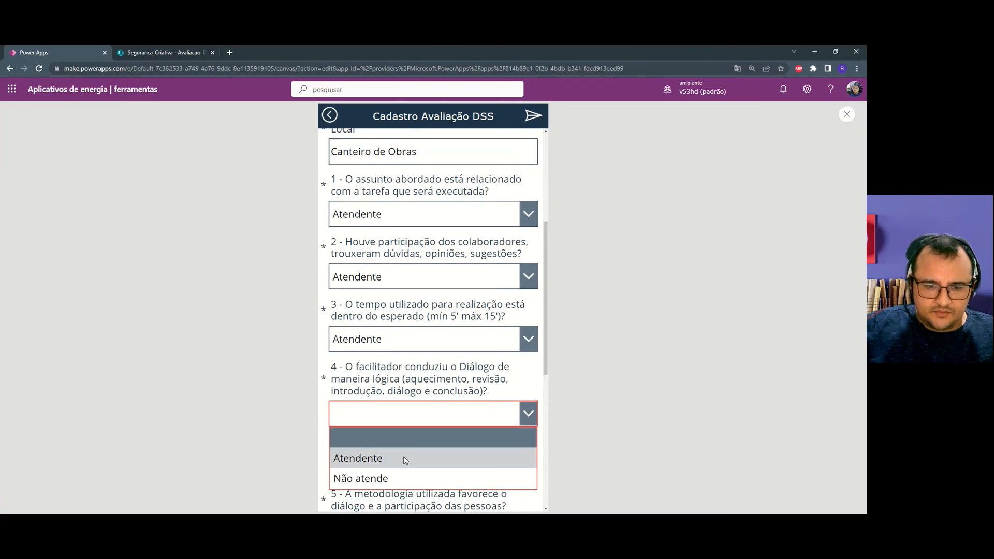
left_click(420, 457)
scroll(414, 451, "down", 2)
left_click(411, 377)
left_click(390, 409)
scroll(389, 409, "down", 2)
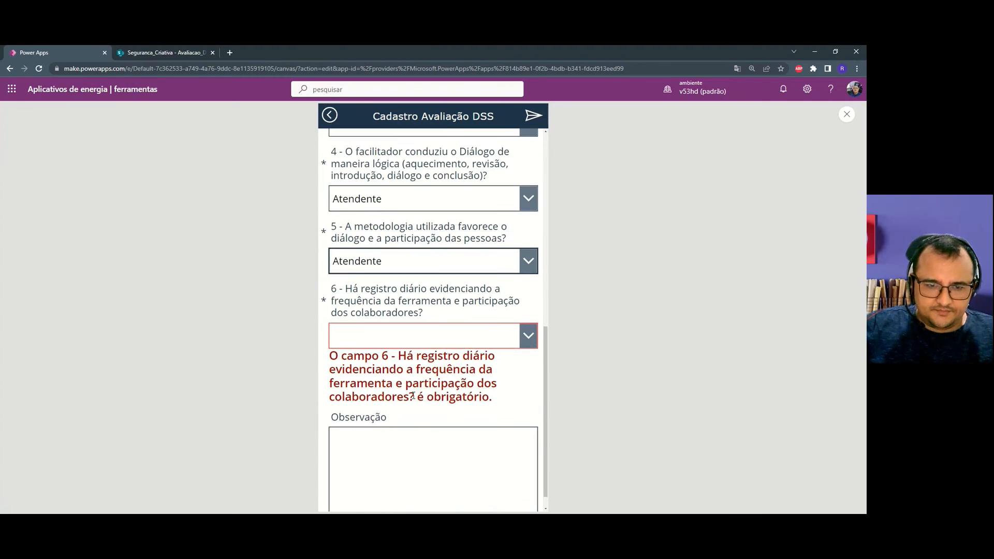
left_click(398, 334)
left_click(399, 378)
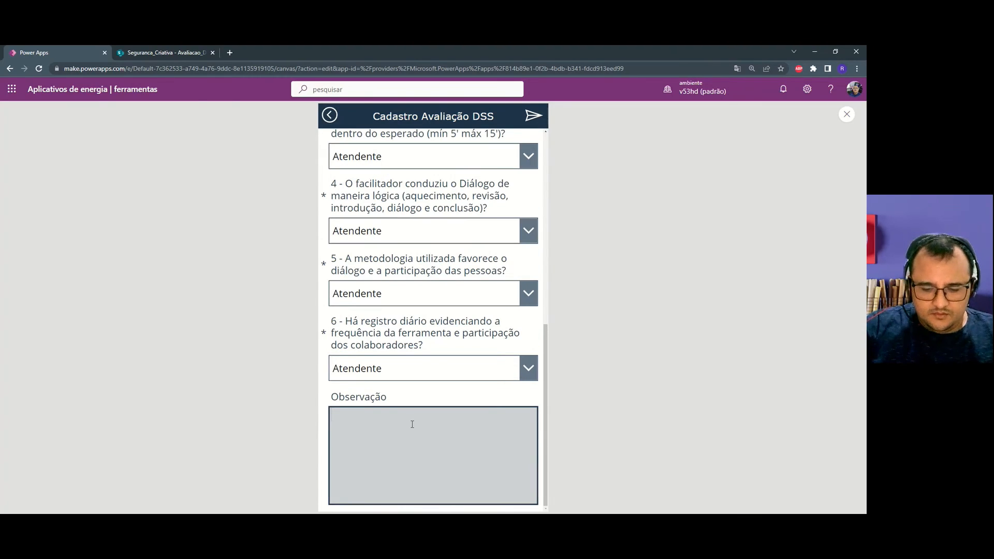
Enter "Teste 01" in the Observação field and close the app preview.
type("Teste")
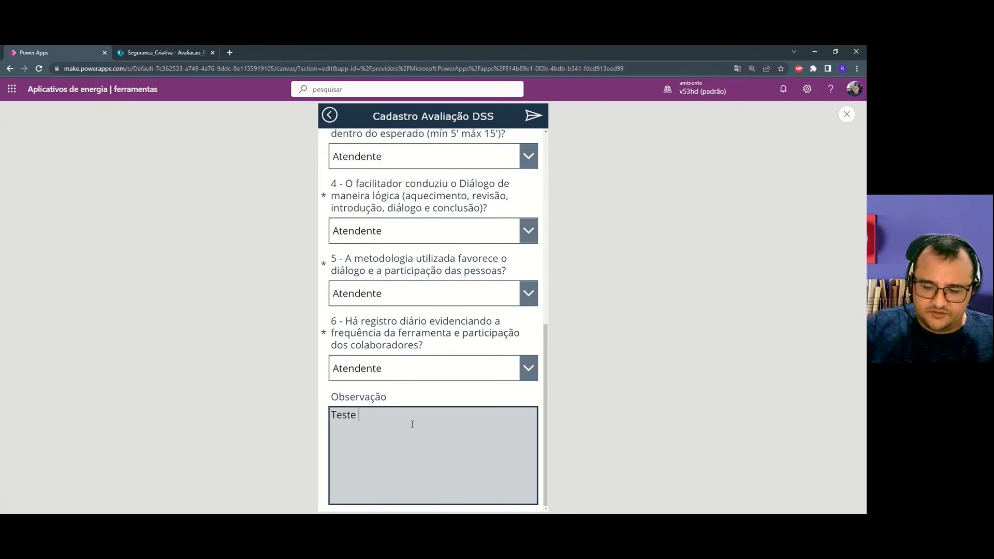
type(" 01")
scroll(457, 390, "up", 10)
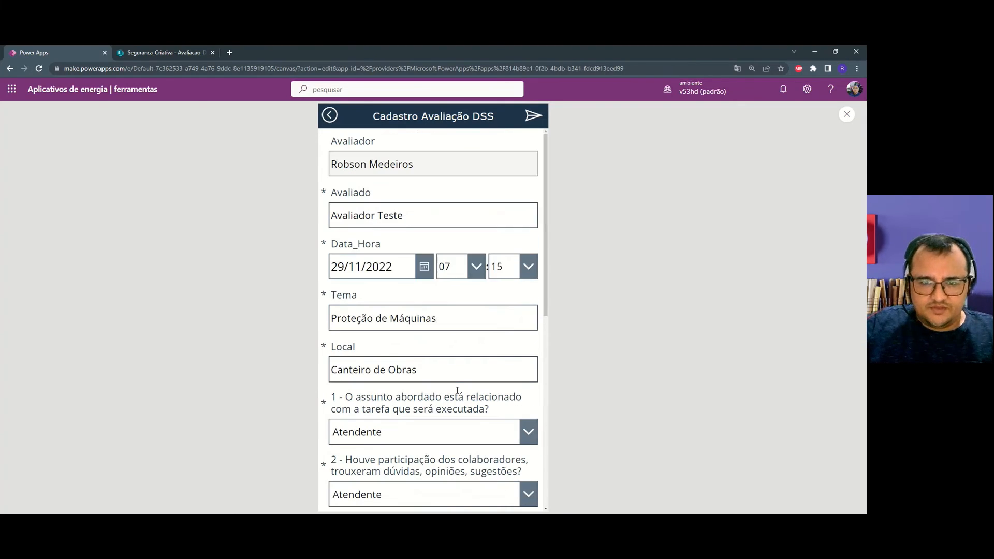
key("Escape")
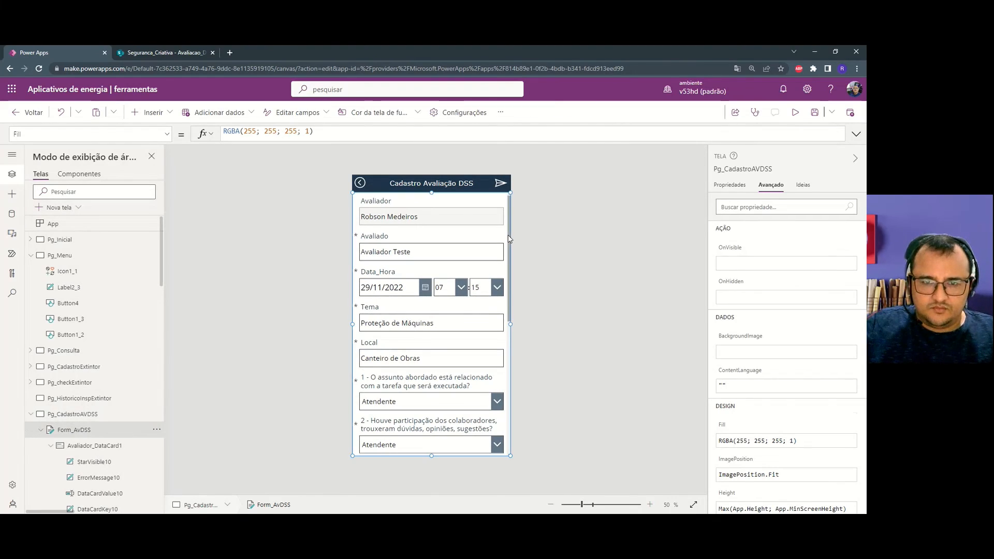
Replace the OnSuccess formula of Form_AvDSS with the start of a Notify call carrying the text "Dados enviados com sucesso".
left_click(166, 134)
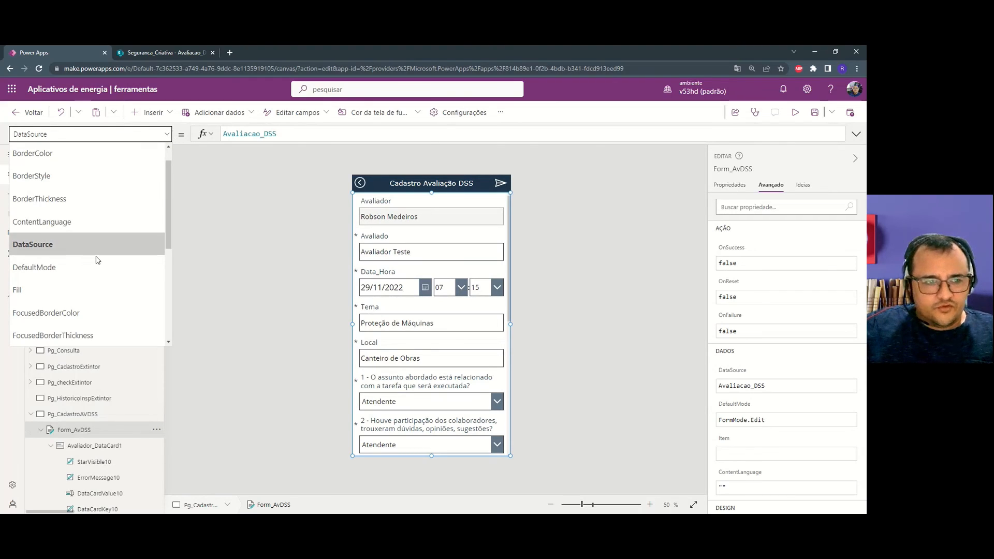
scroll(87, 272, "down", 1)
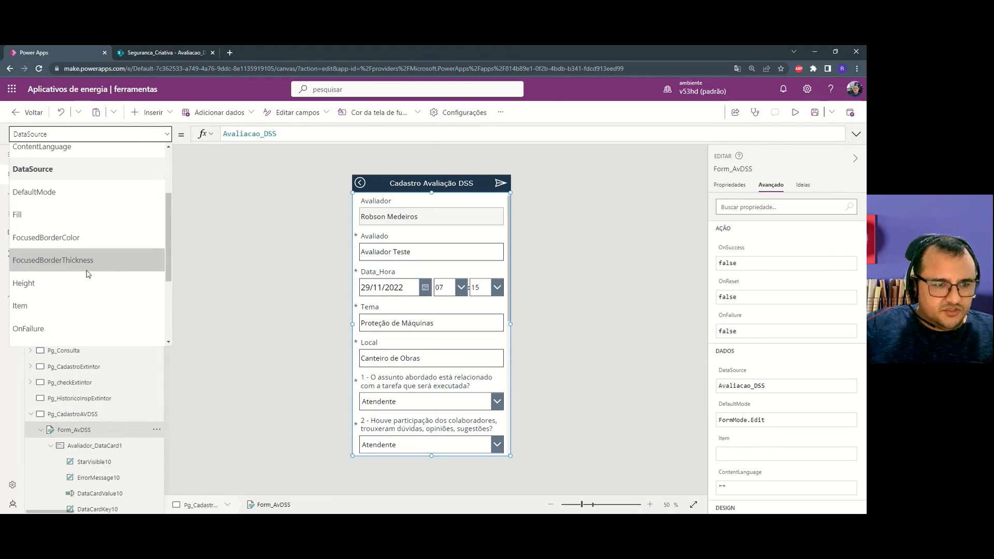
scroll(93, 287, "down", 1)
left_click(93, 299)
left_click(288, 136)
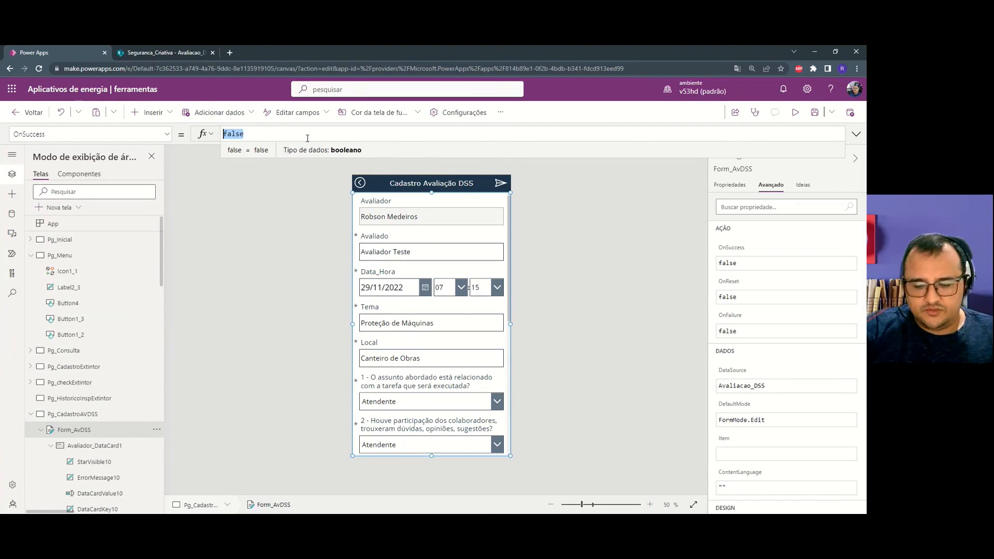
type("N")
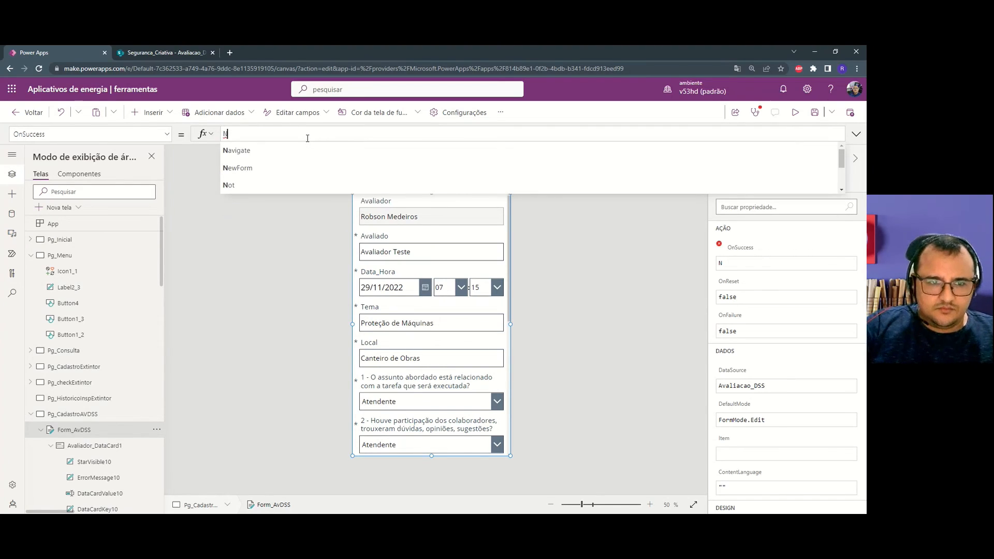
type("otify(")
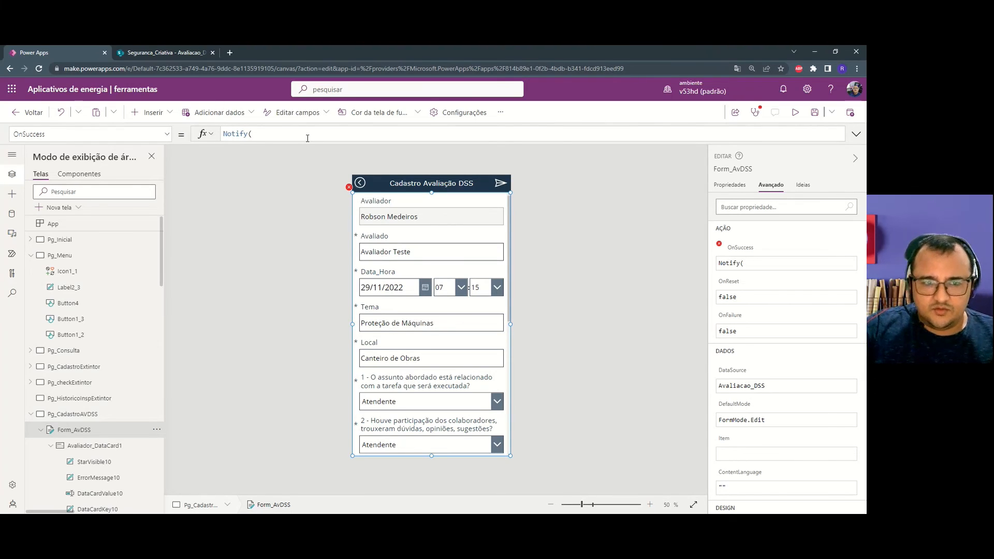
left_click(310, 134)
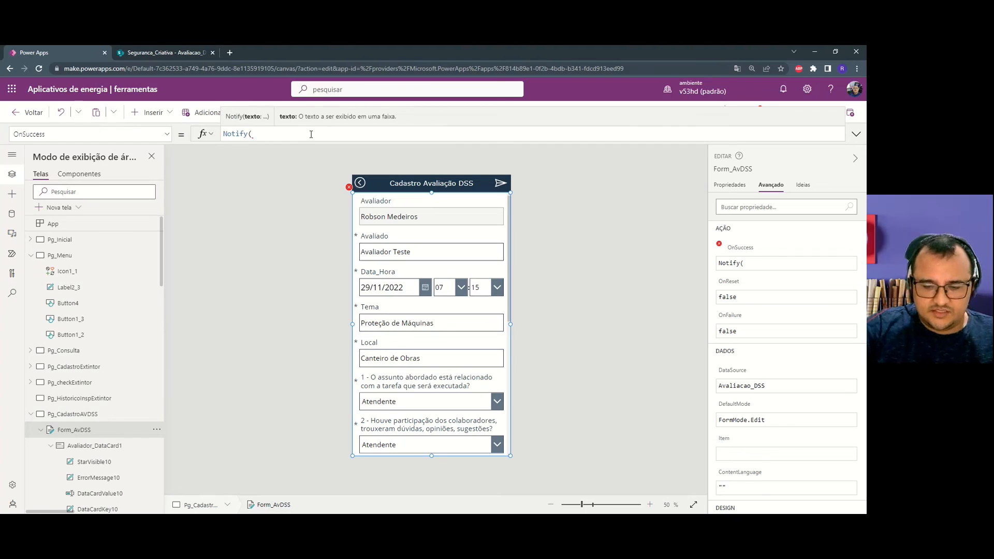
key("BackSpace")
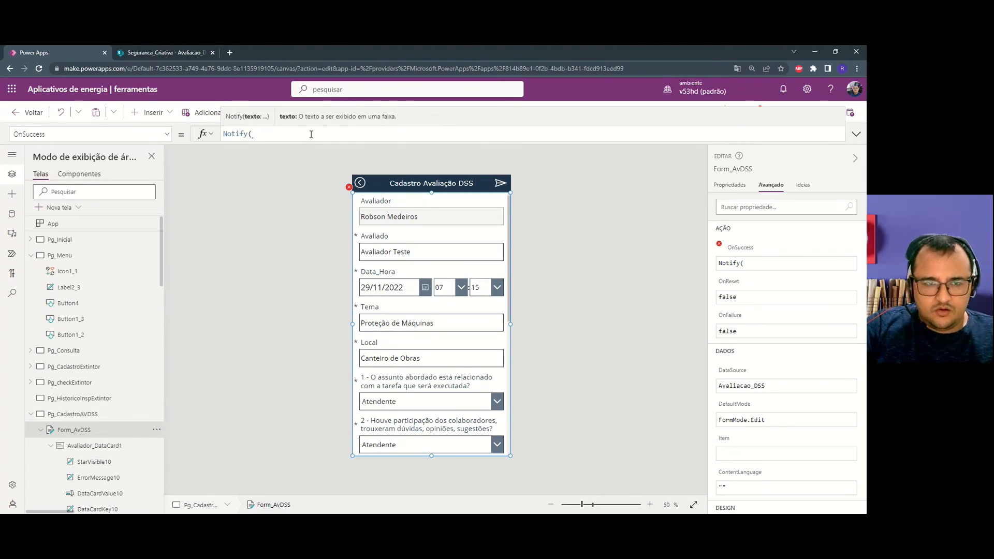
type("D")
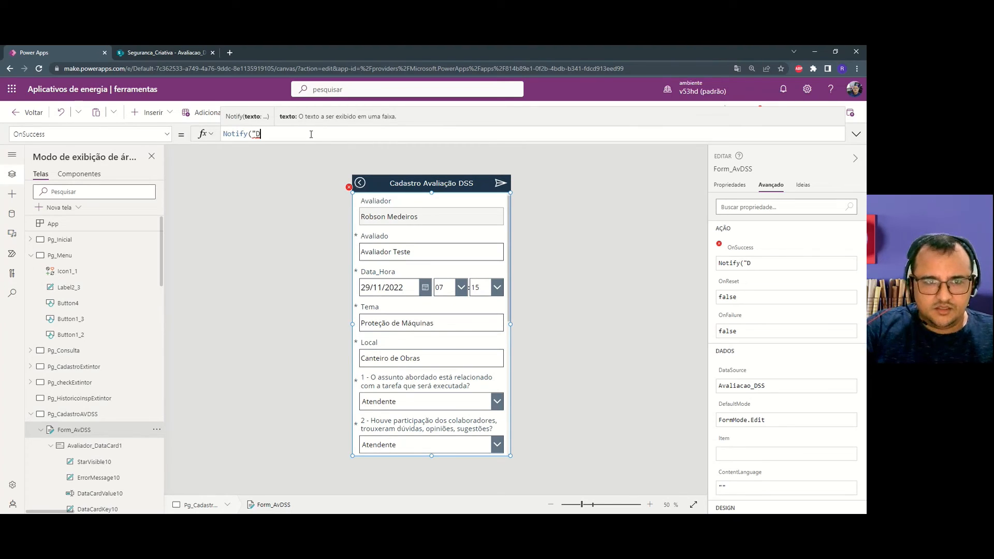
type("ados envia")
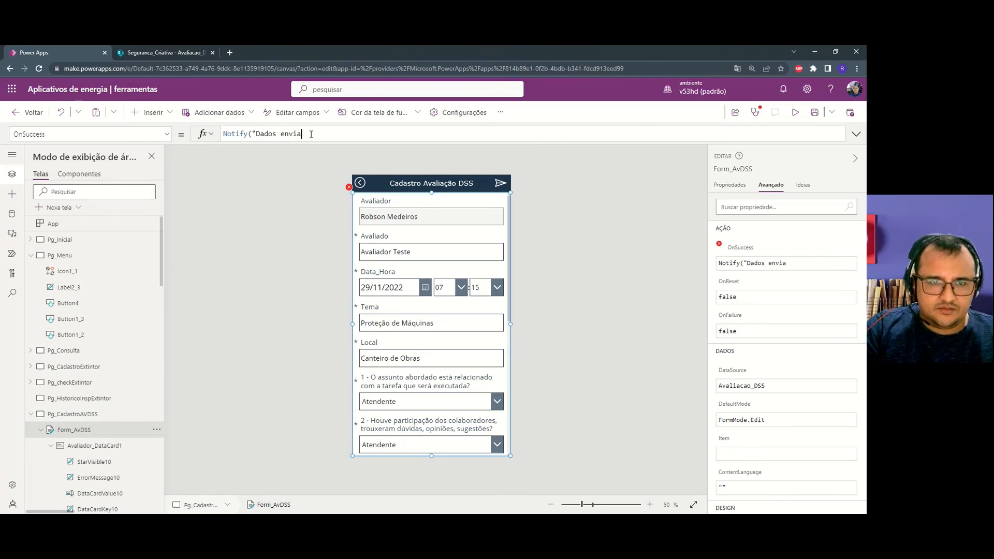
type("dos com sucesso")
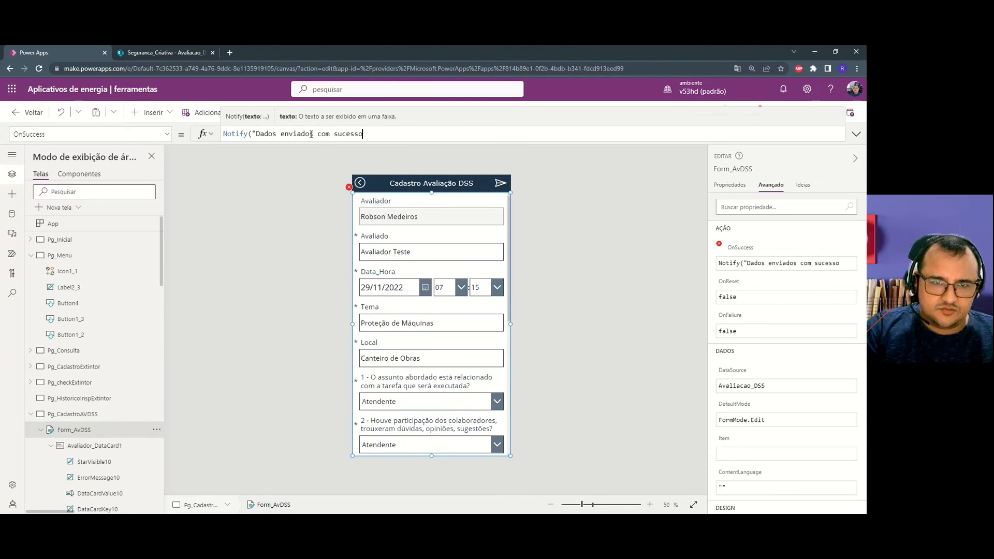
type("\",")
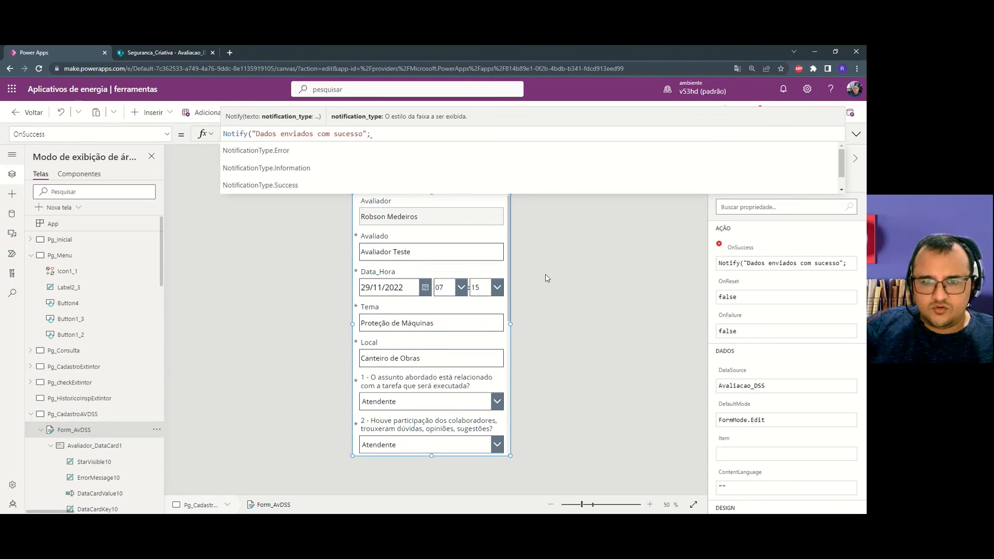
left_click(856, 134)
left_click(855, 134)
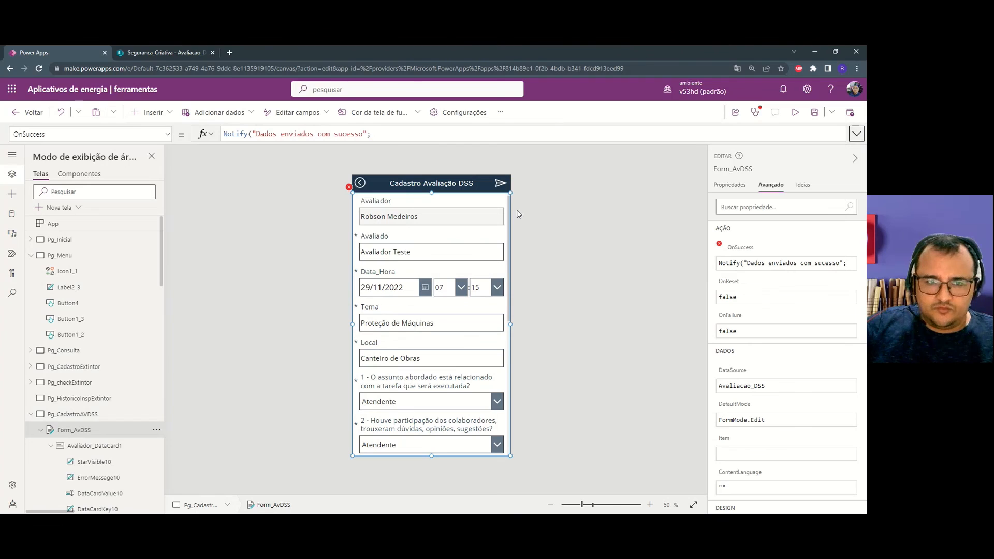
left_click(167, 134)
scroll(118, 244, "down", 1)
scroll(118, 246, "up", 3)
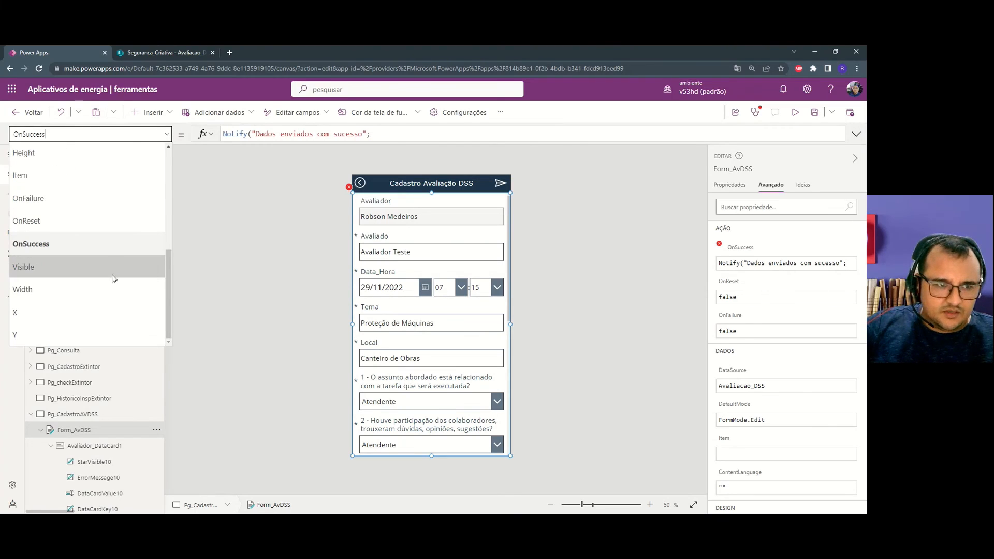
scroll(115, 262, "down", 2)
scroll(114, 264, "down", 2)
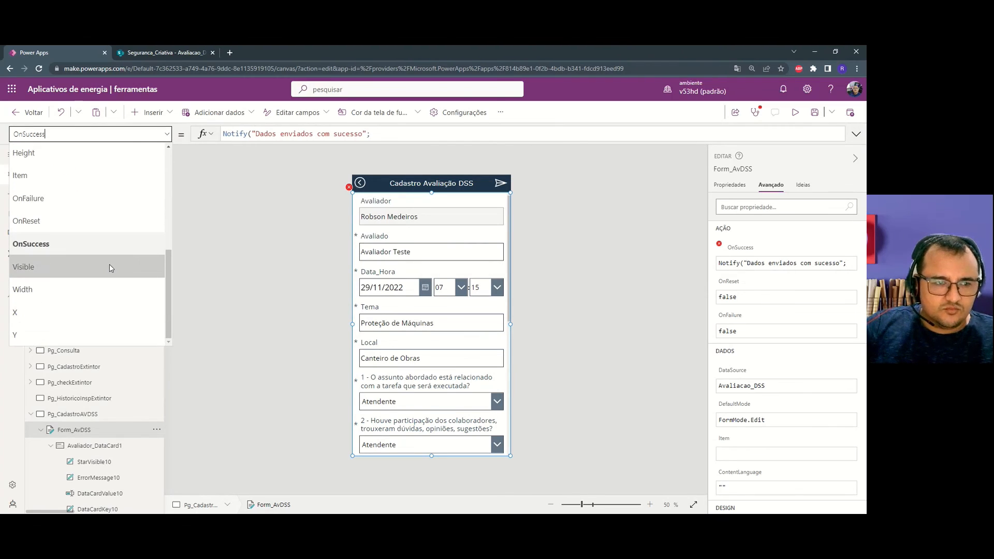
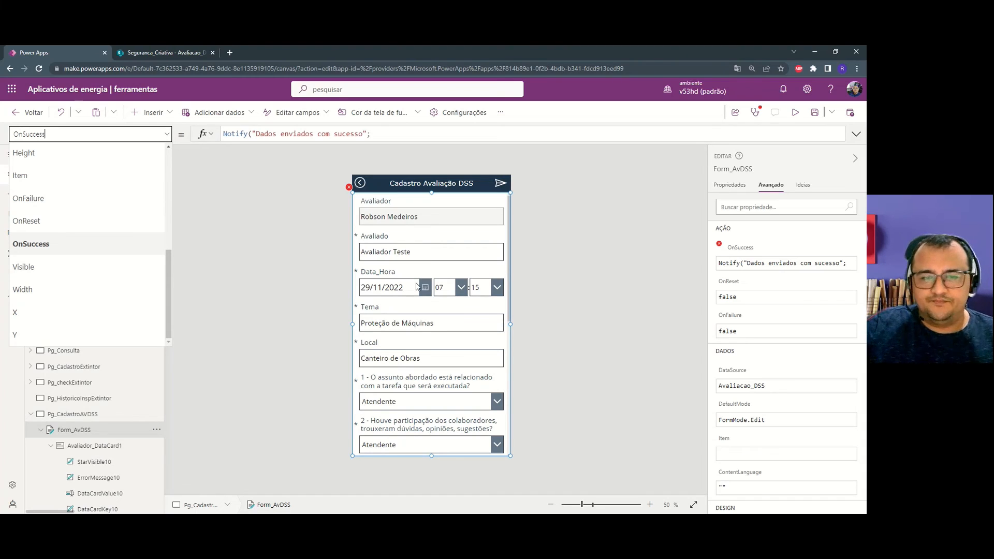
Complete the Notify call in OnSuccess with NotificationType.Success and end it with the ";;" separator.
left_click(406, 138)
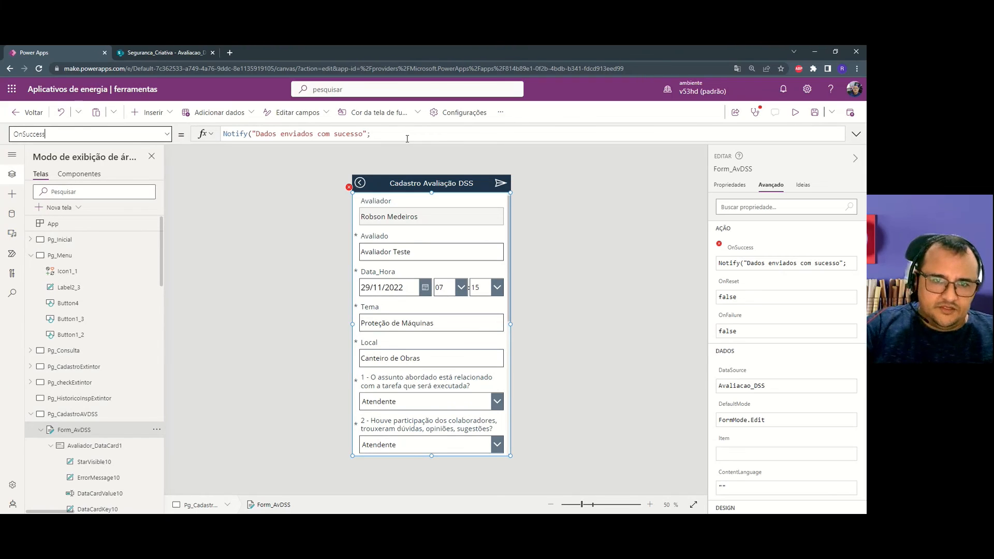
left_click(407, 139)
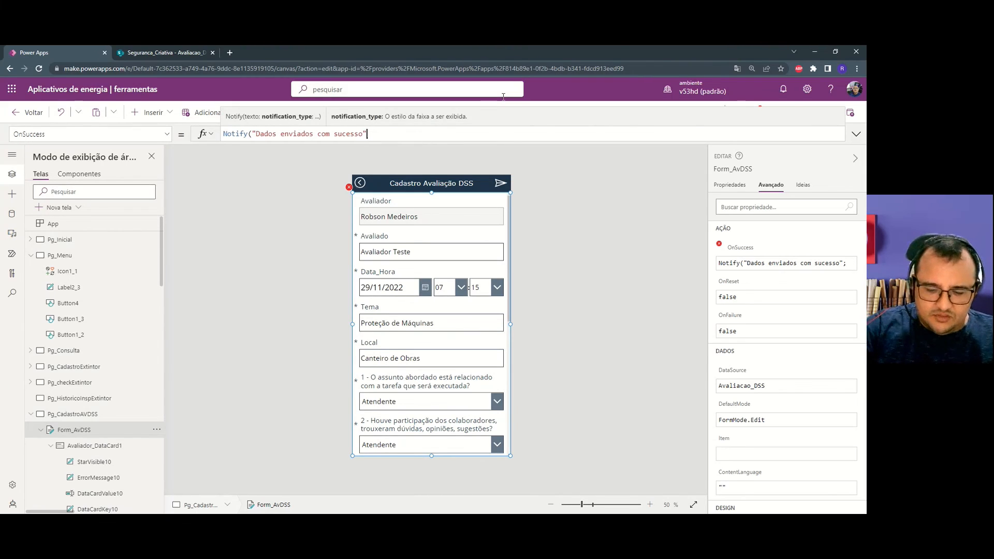
key("BackSpace")
type(";")
key("Down")
key("Down")
key("Down")
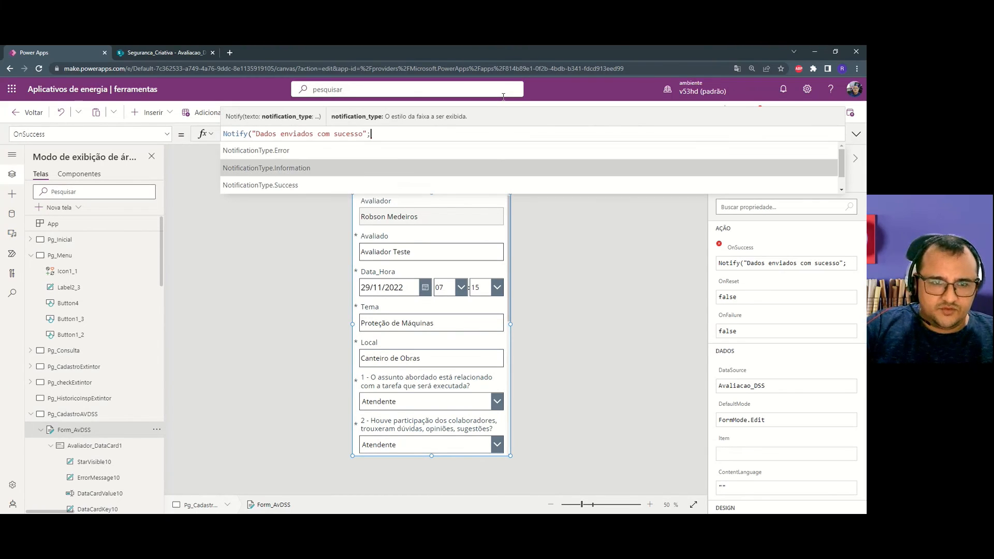
key("Tab")
type(");;")
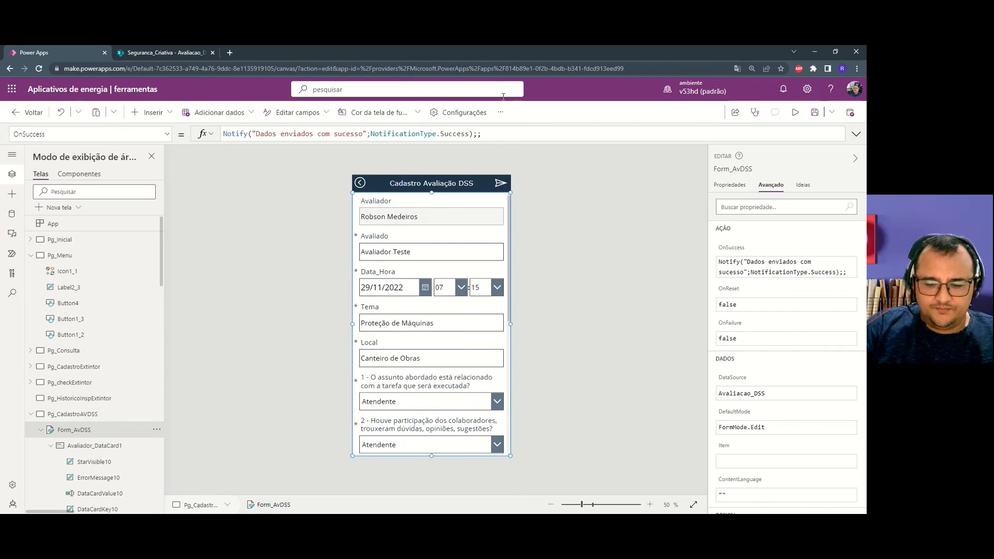
Append Navigate(Pg_Menu;ScreenTransition.UnCover) to the OnSuccess formula of Form_AvDSS.
type(" Navigate(")
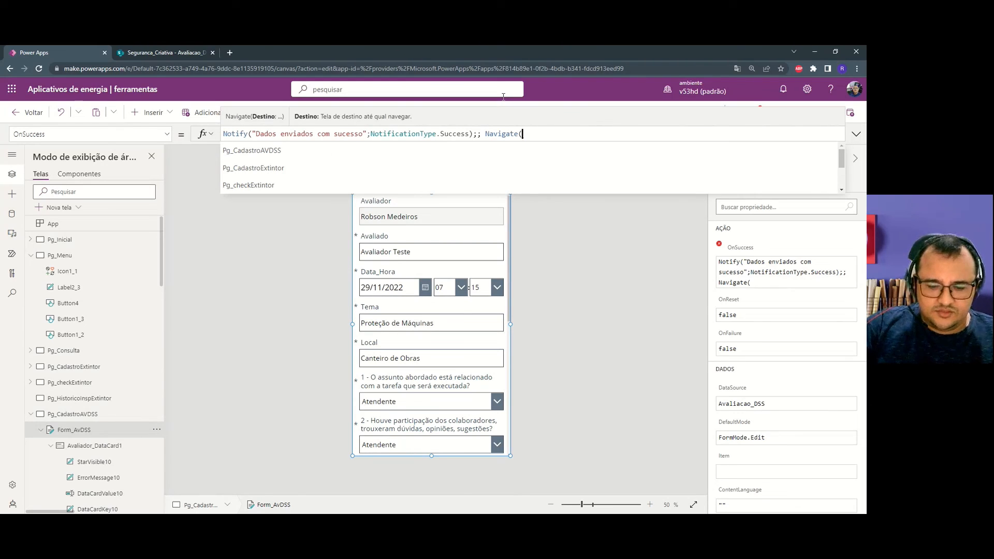
type("PG")
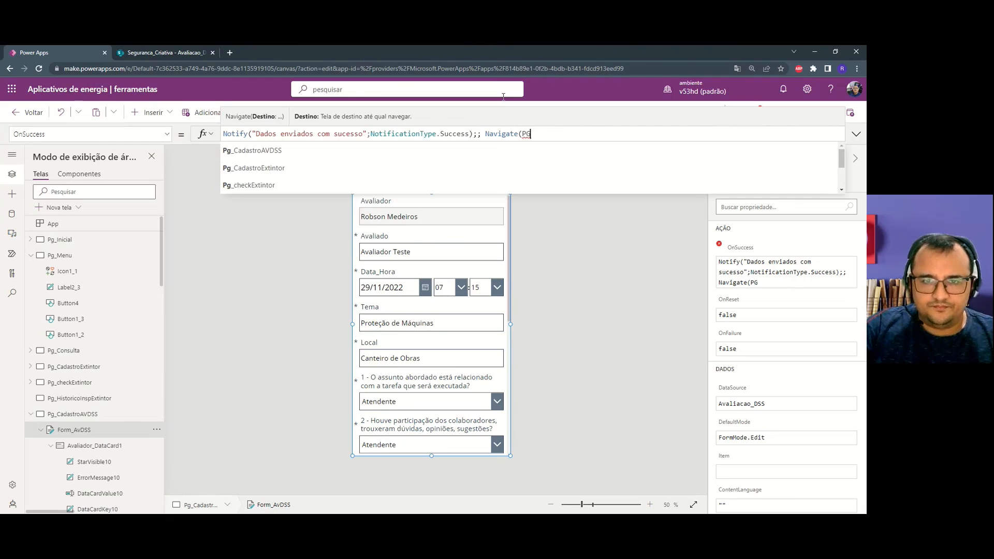
key("Down")
key("Down")
key("Down")
key("Down")
key("Down")
key("Down")
key("Down")
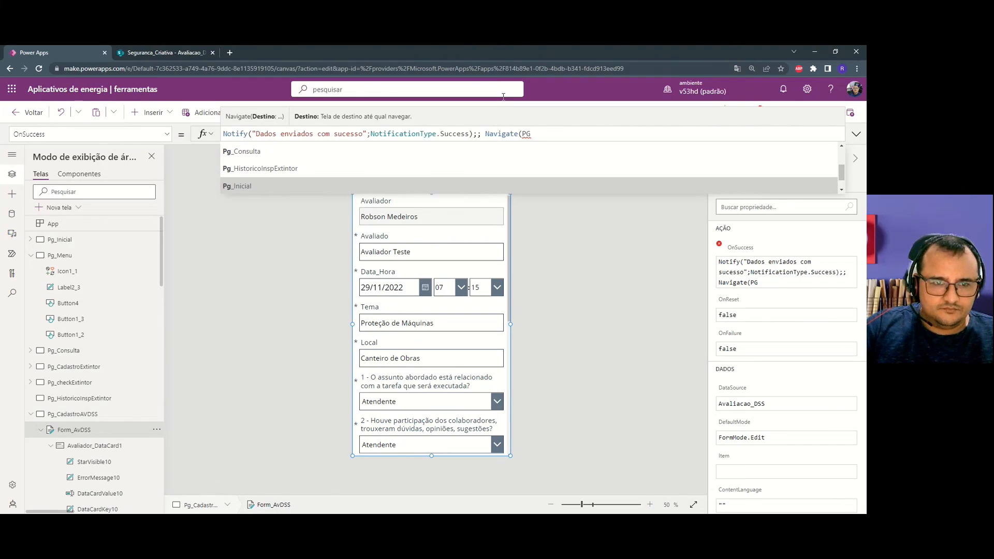
key("Tab")
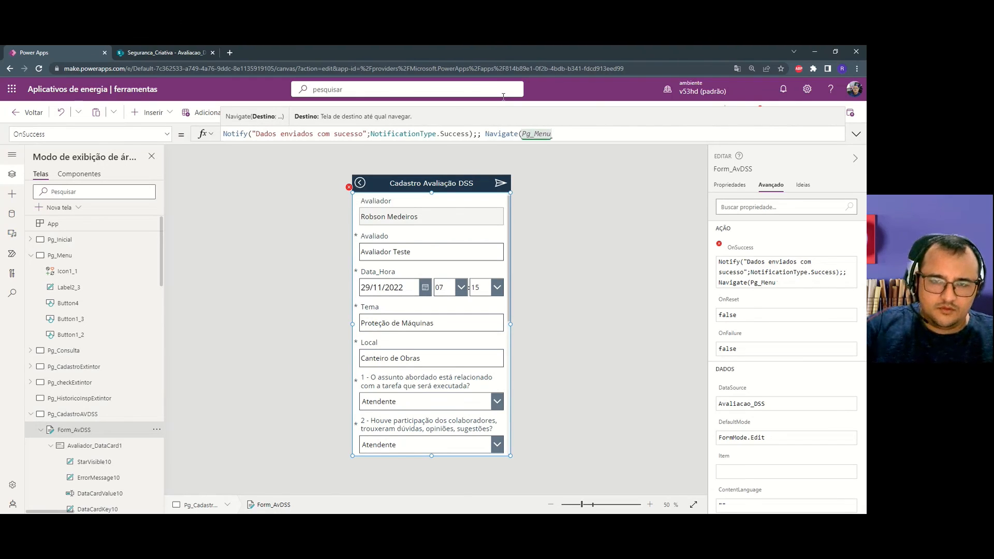
type(";")
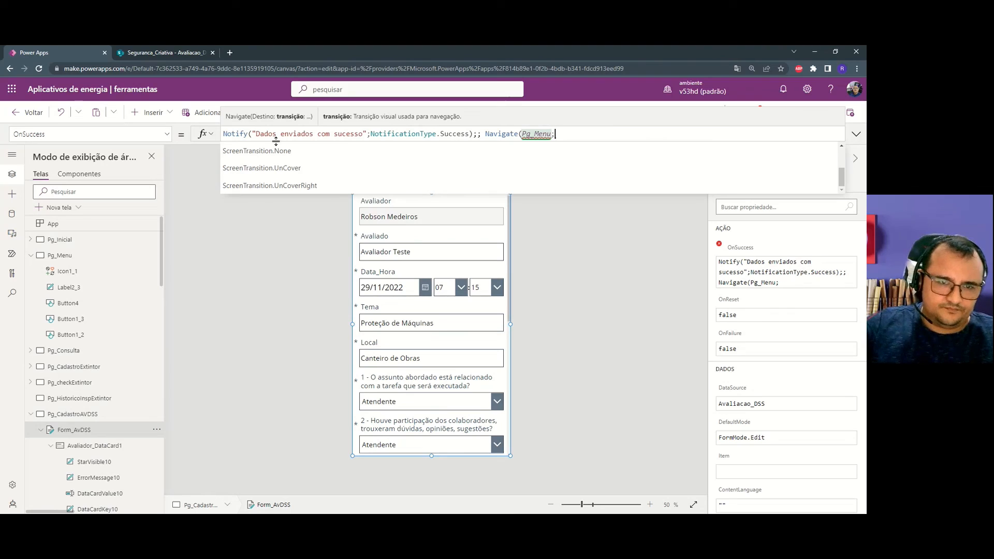
left_click(293, 175)
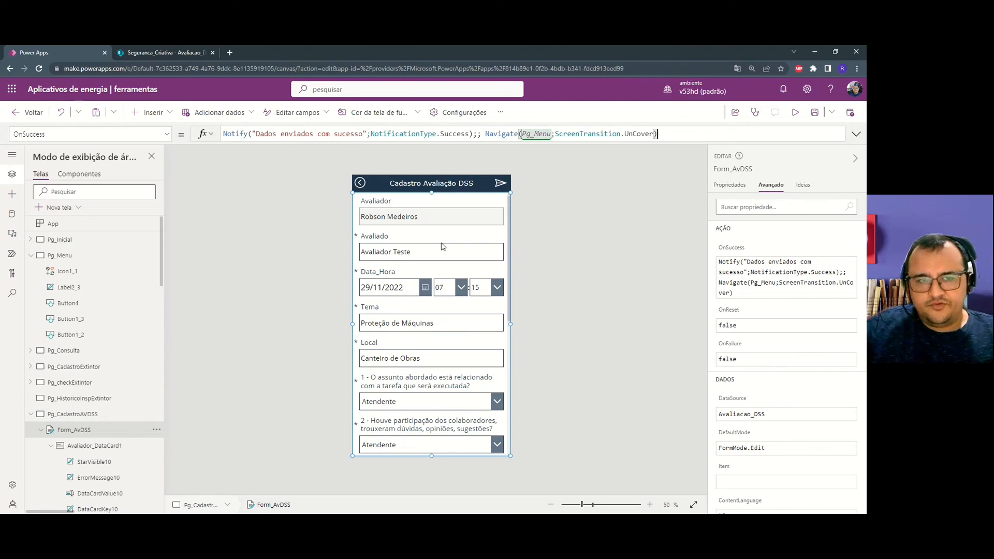
Run the app preview, review the filled-in evaluation form and submit it.
left_click(796, 118)
scroll(523, 259, "down", 5)
scroll(523, 259, "up", 5)
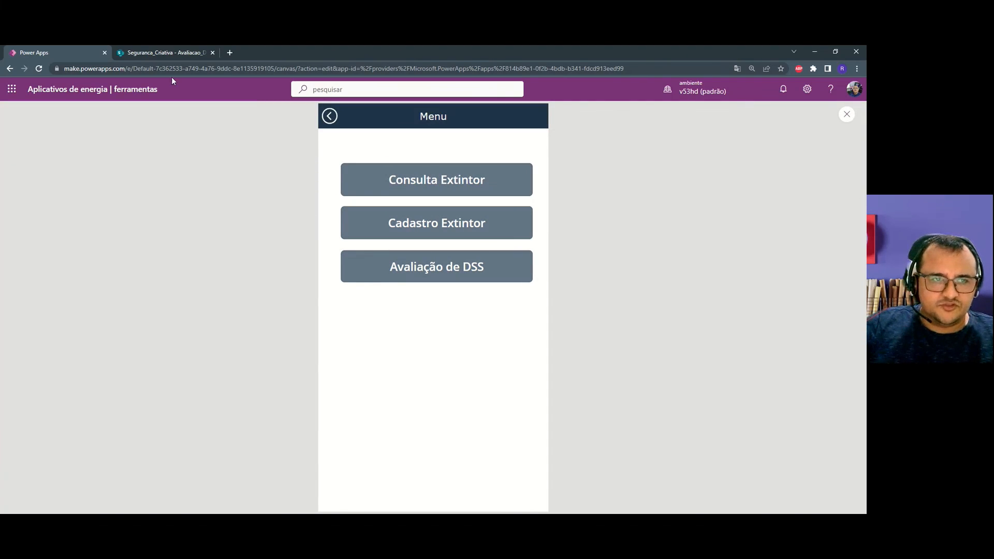
Switch to the Avaliacao_DSS list in SharePoint, reload it and examine the submitted record across its columns, narrowing the question 1 column.
left_click(157, 54)
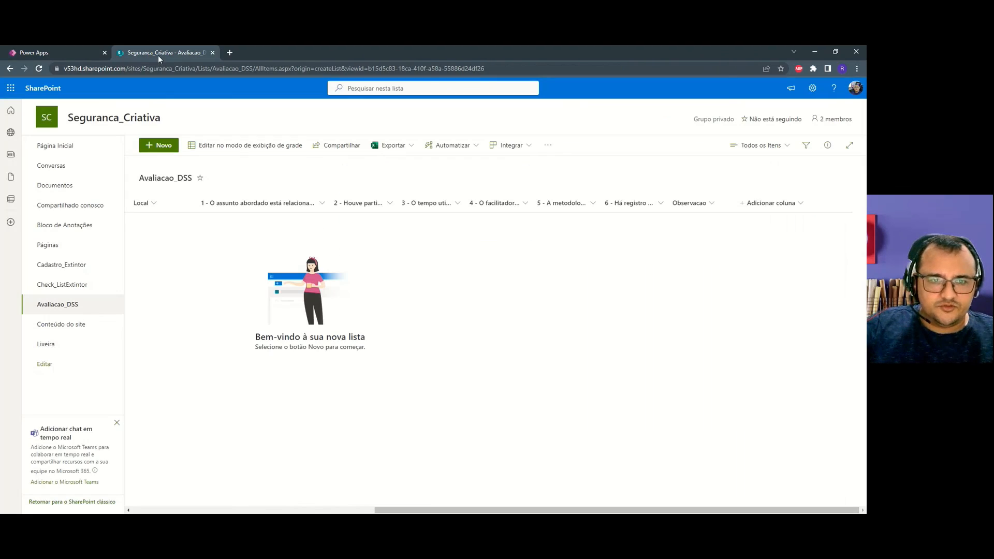
left_click(38, 69)
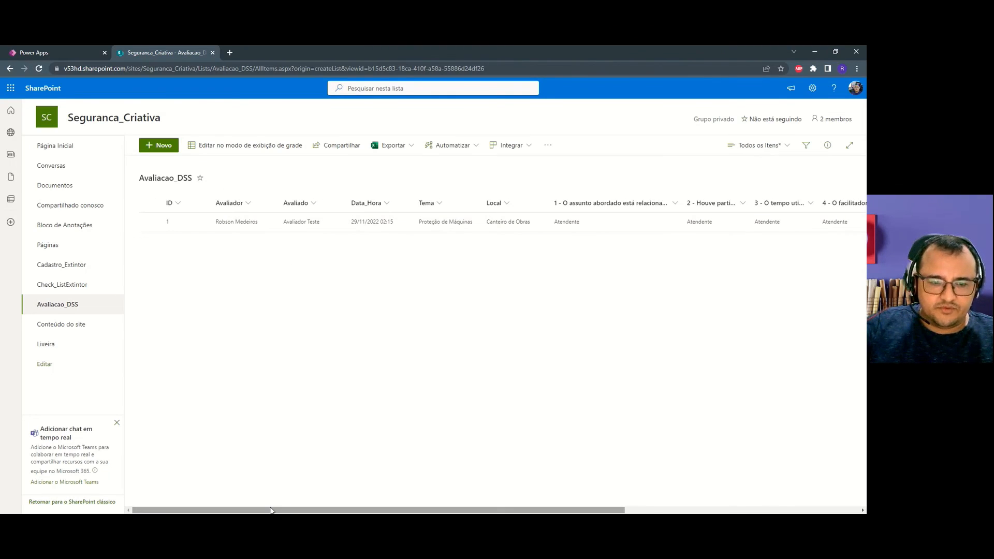
left_click_drag(270, 510, 308, 509)
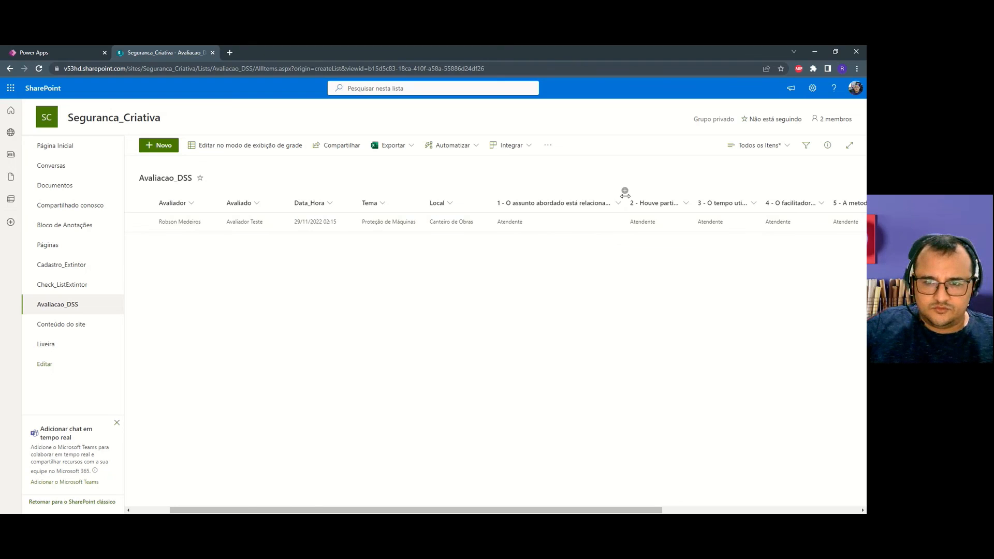
left_click_drag(620, 200, 553, 202)
left_click_drag(368, 510, 556, 510)
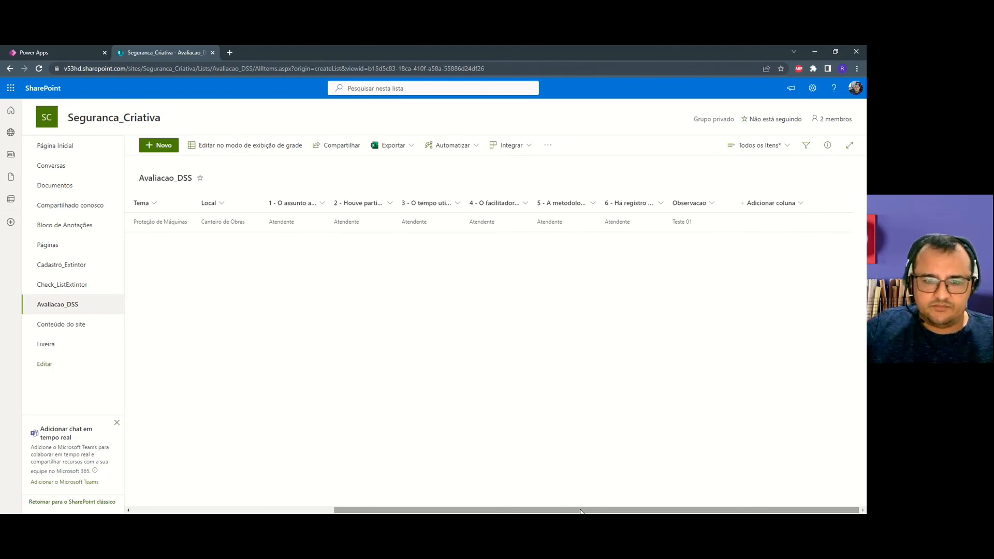
left_click_drag(580, 509, 361, 510)
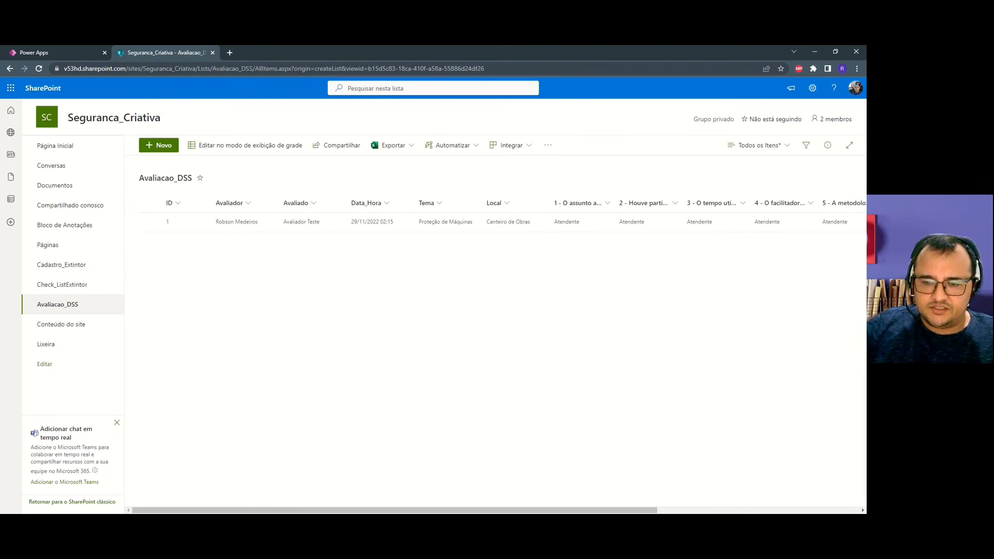
left_click_drag(659, 509, 377, 499)
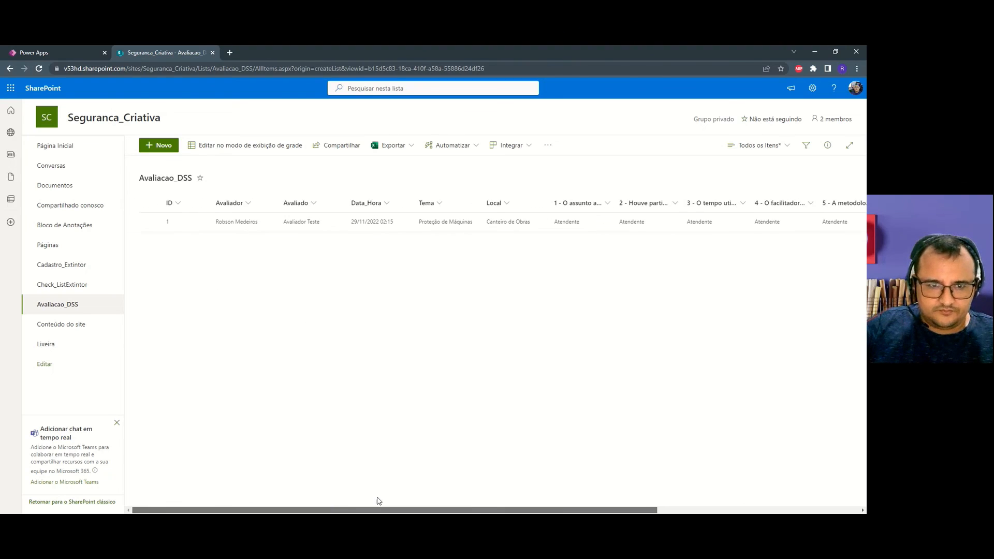
Return to Power Apps and close the app preview.
left_click(88, 52)
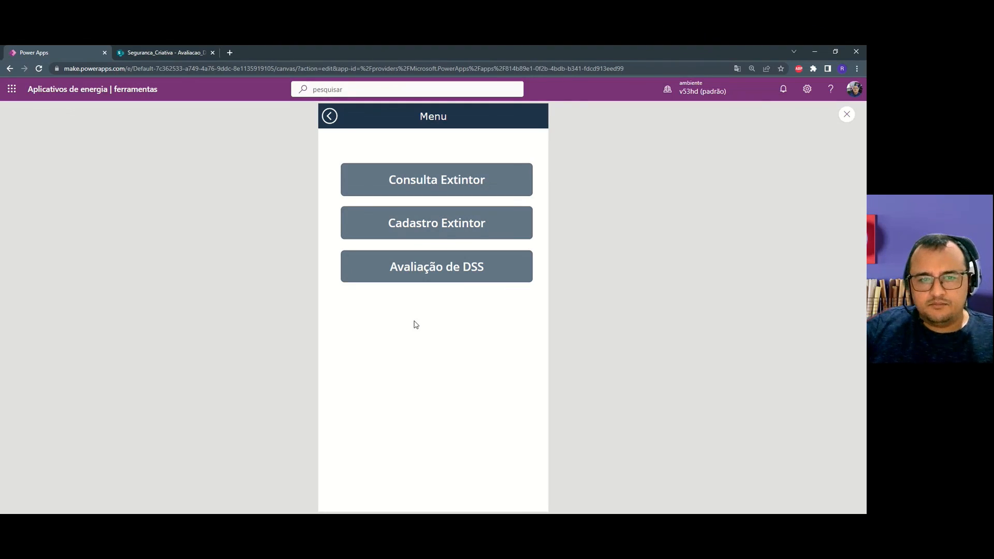
key("Escape")
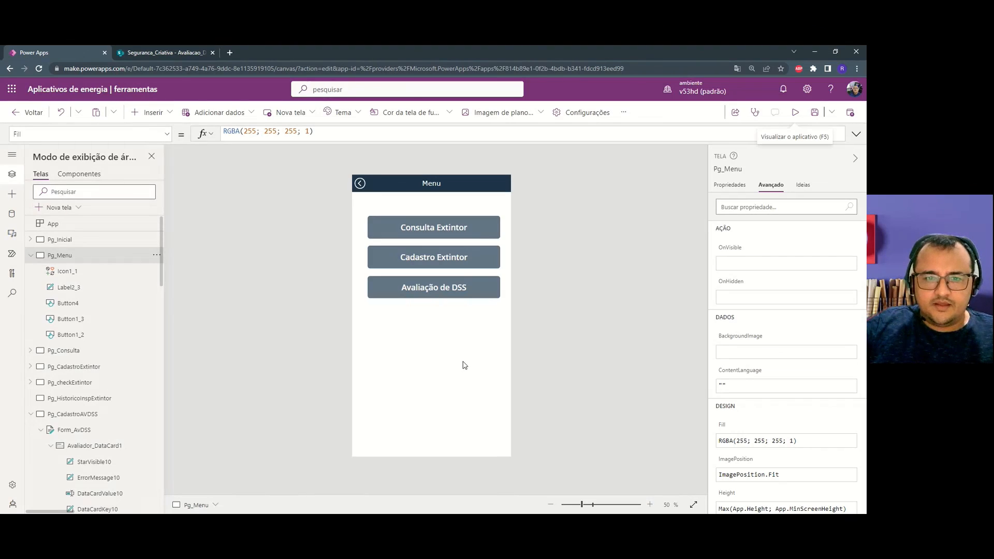